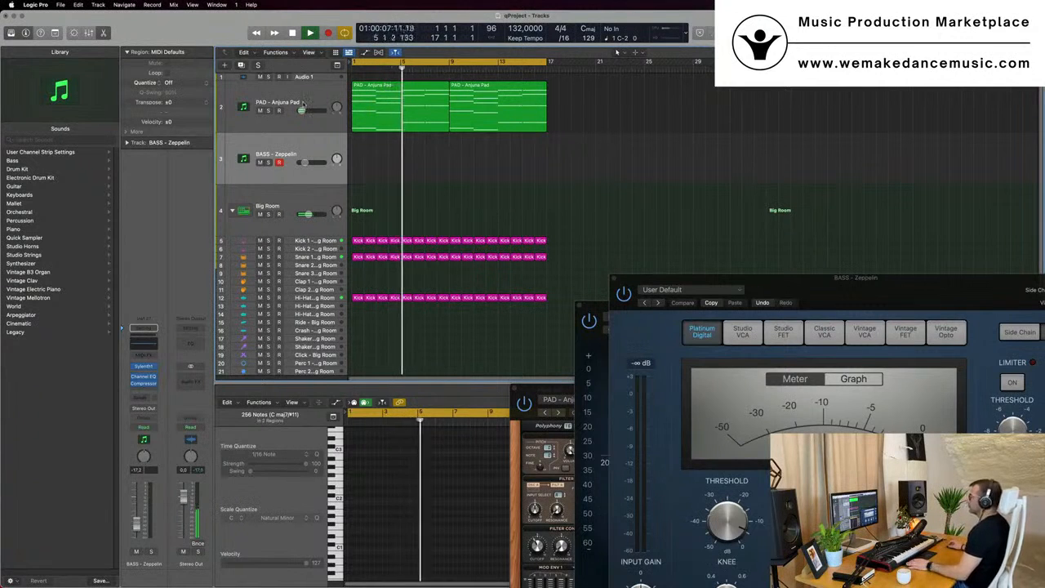
Step: Rebalance the Big Room drums and PAD - Anjuna Pad volumes, bringing the pad to -12.6 dB, and play the project from the start
left_click(278, 123)
key("space")
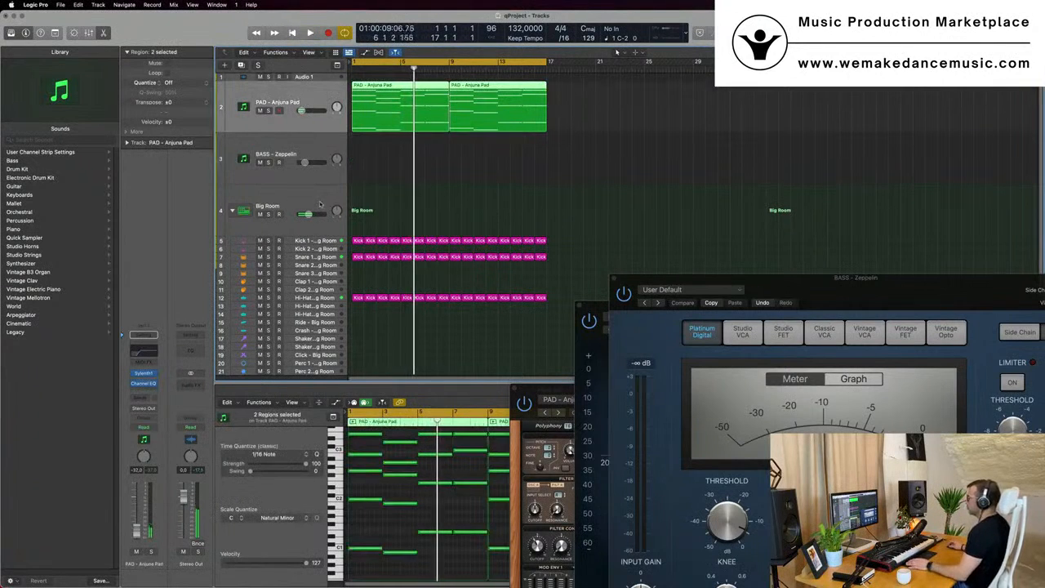
left_click(297, 207)
key("Return")
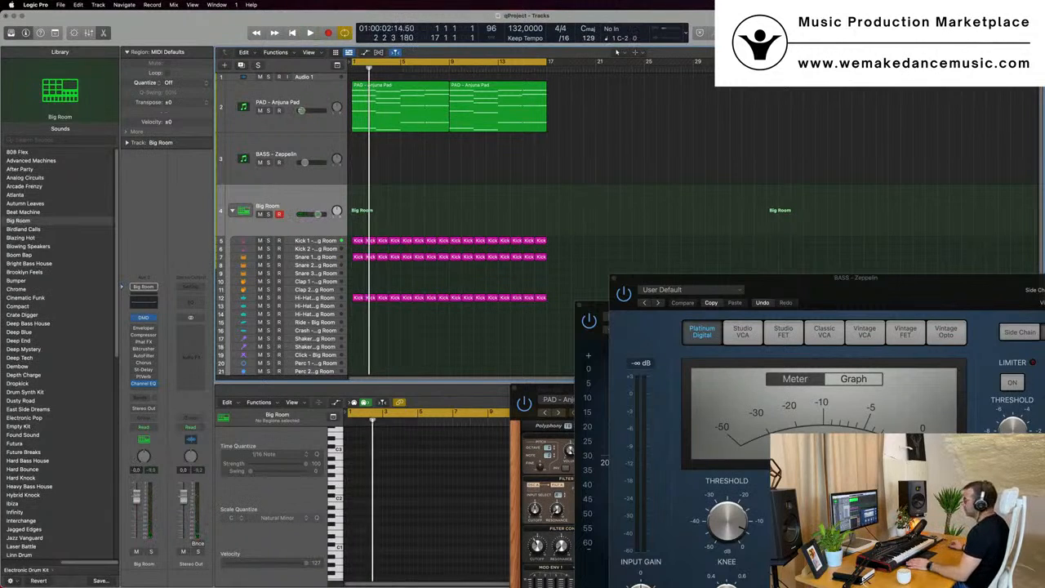
left_click(317, 102)
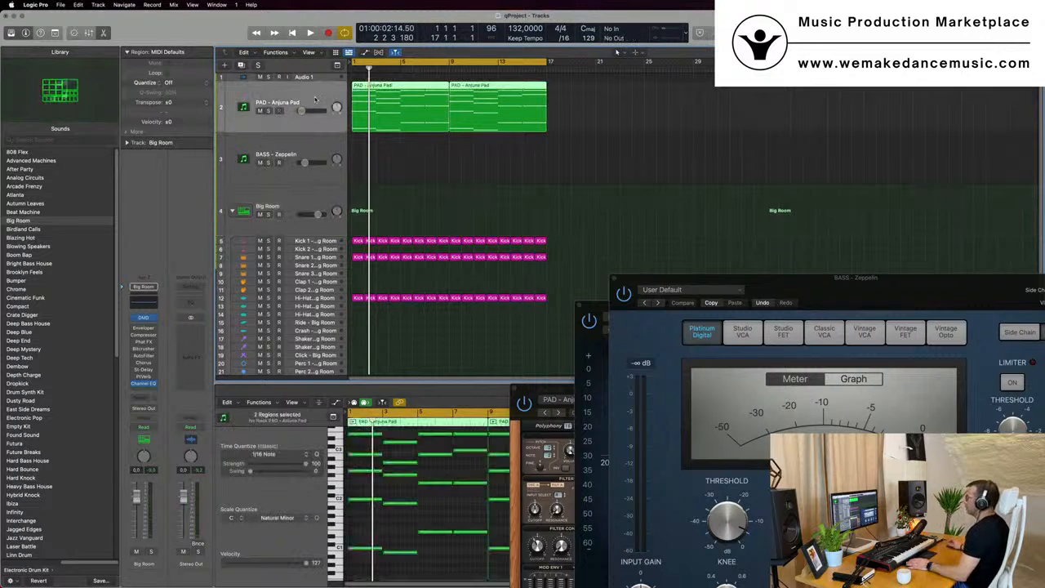
key("Return")
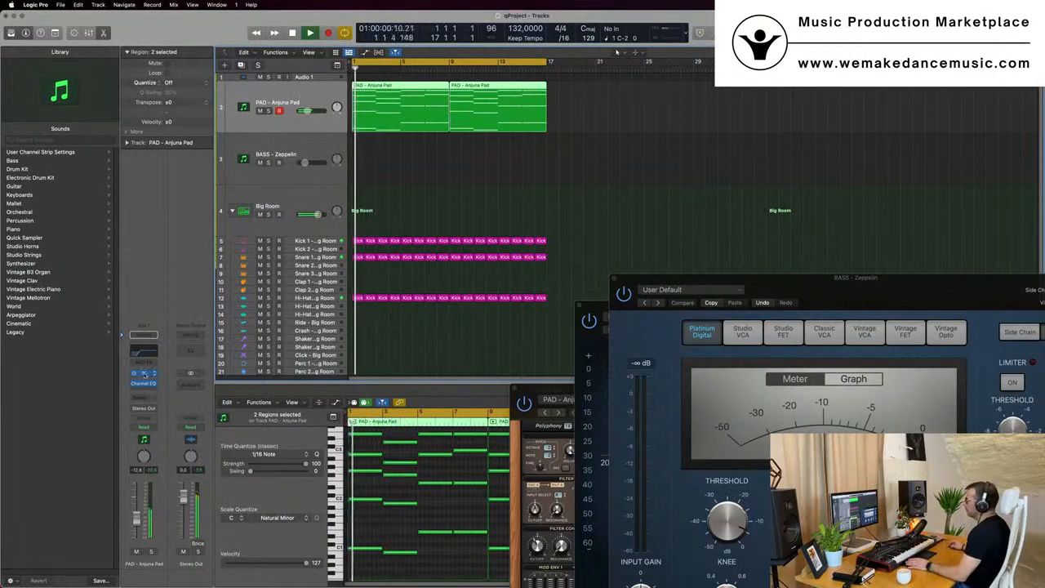
Step: Open the Sylenth1 synth on PAD - Anjuna Pad and set its Filter Control cutoff to about 3.677 during playback
left_click(144, 374)
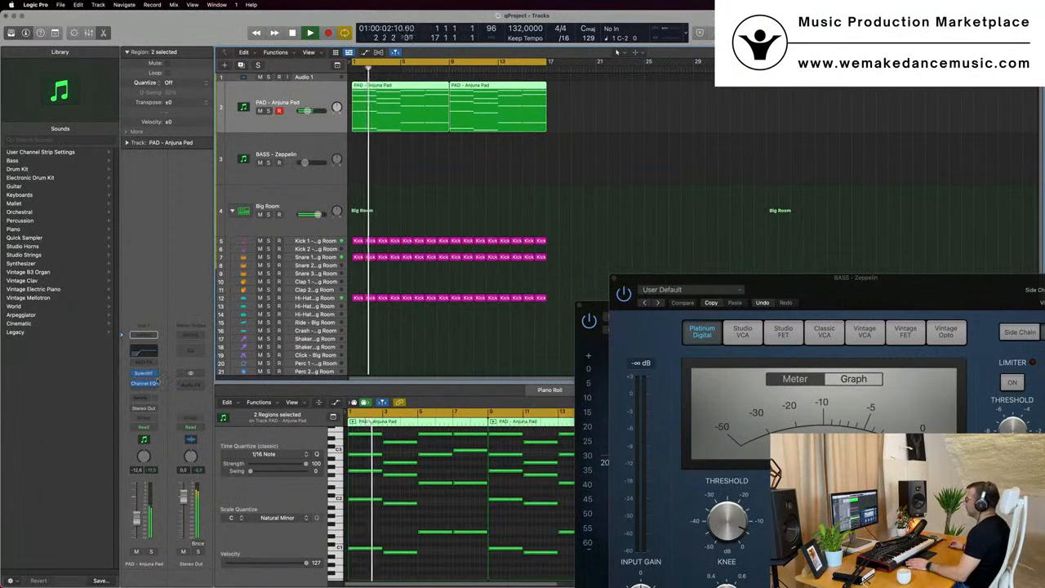
left_click(144, 373)
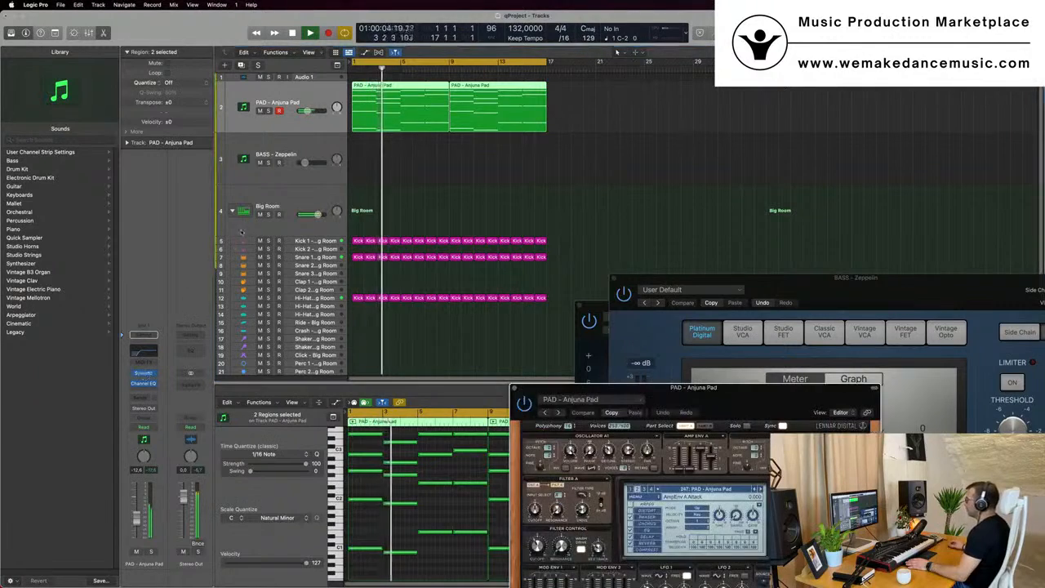
left_click_drag(713, 389, 622, 217)
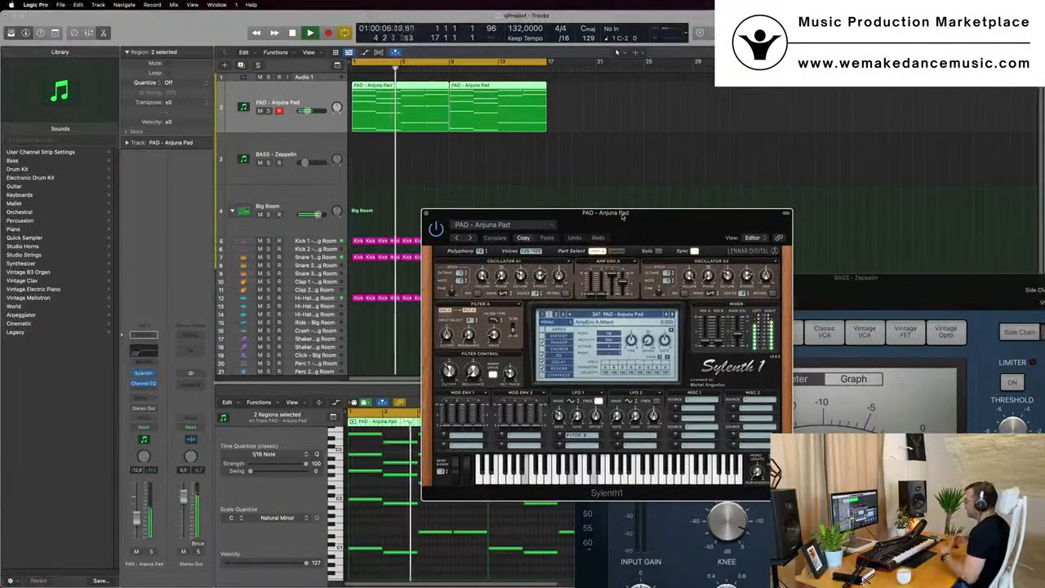
left_click_drag(588, 215, 561, 200)
key("space")
left_click_drag(420, 356, 420, 345)
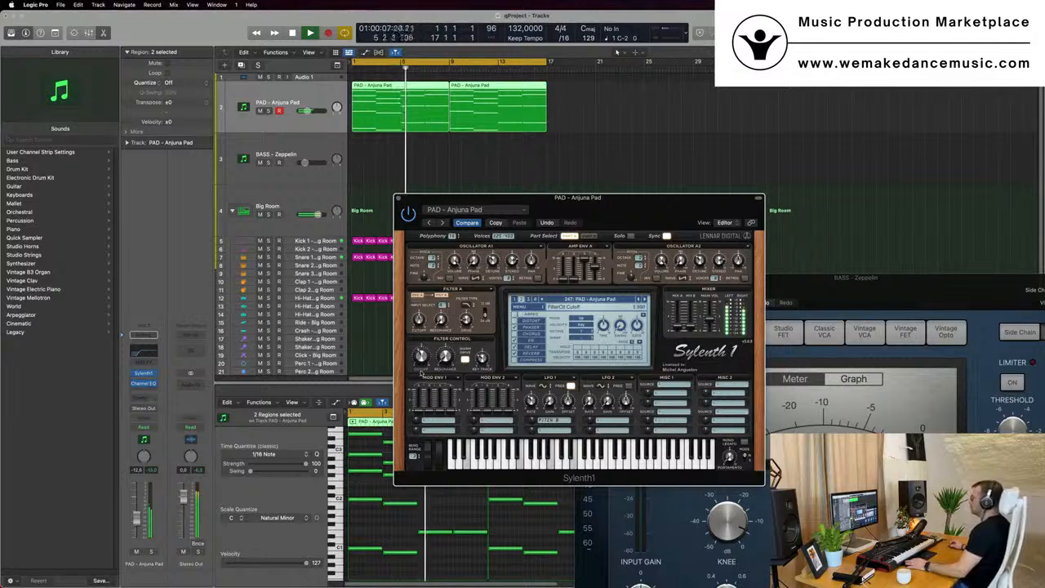
left_click_drag(574, 198, 642, 180)
key("Return")
key("space")
Step: Duplicate the PAD - Anjuna Pad track and copy both of its regions onto the new track
left_click(241, 66)
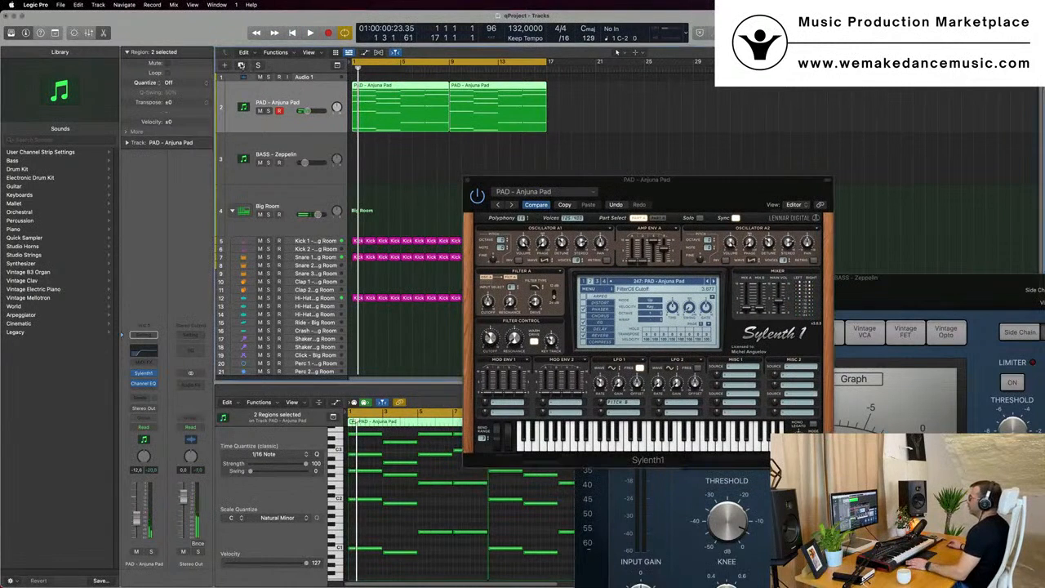
left_click_drag(580, 114, 395, 180)
Step: Shorten all chord notes on the duplicated pad track to stabs three sixteenths long
left_click(402, 514)
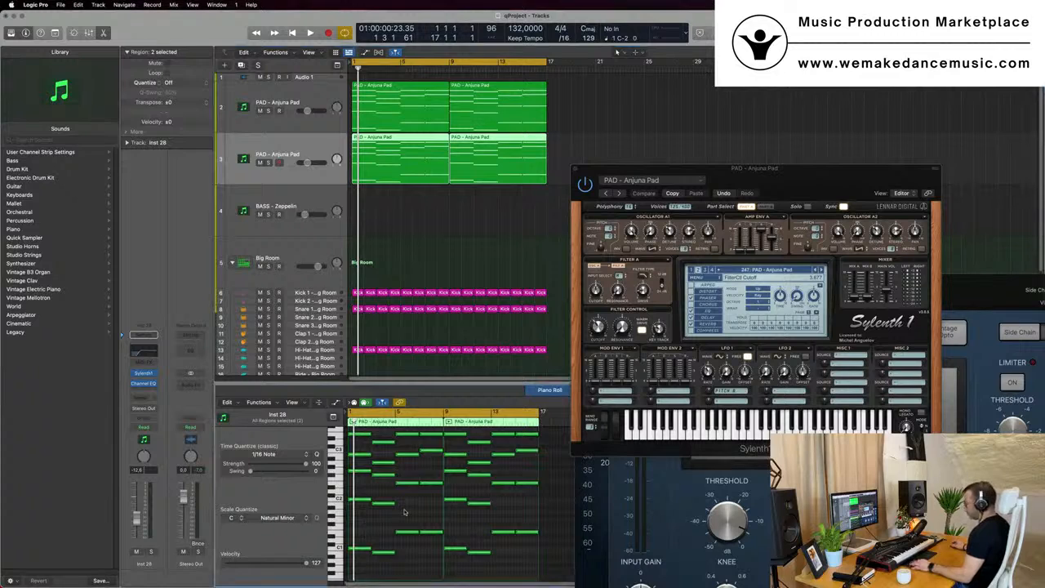
key("super+a")
key("super+Right")
key("super+Right")
key("super+Right")
key("super+Right")
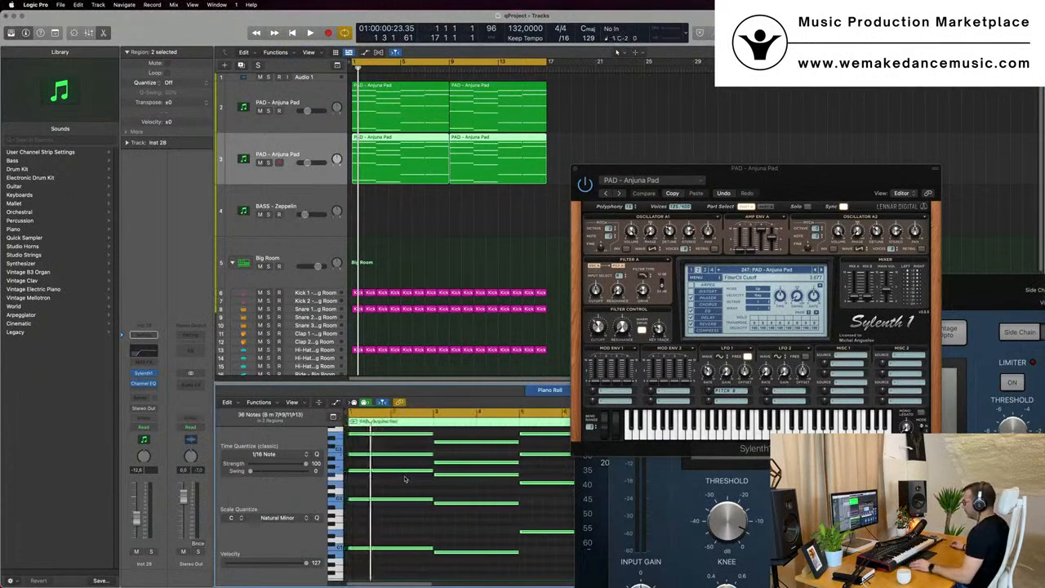
left_click_drag(430, 500, 364, 508)
Step: Copy the shortened chord stabs twice within each two-bar chord to build a rhythmic pattern, and play it back
key("super+Right")
key("super+Left")
key("super+Left")
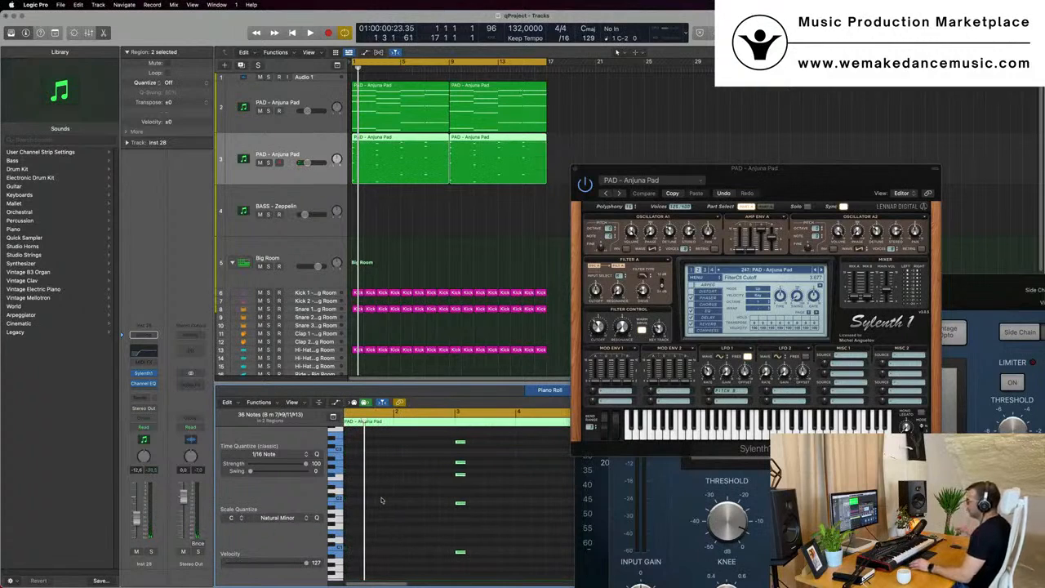
scroll(390, 500, "left", 2)
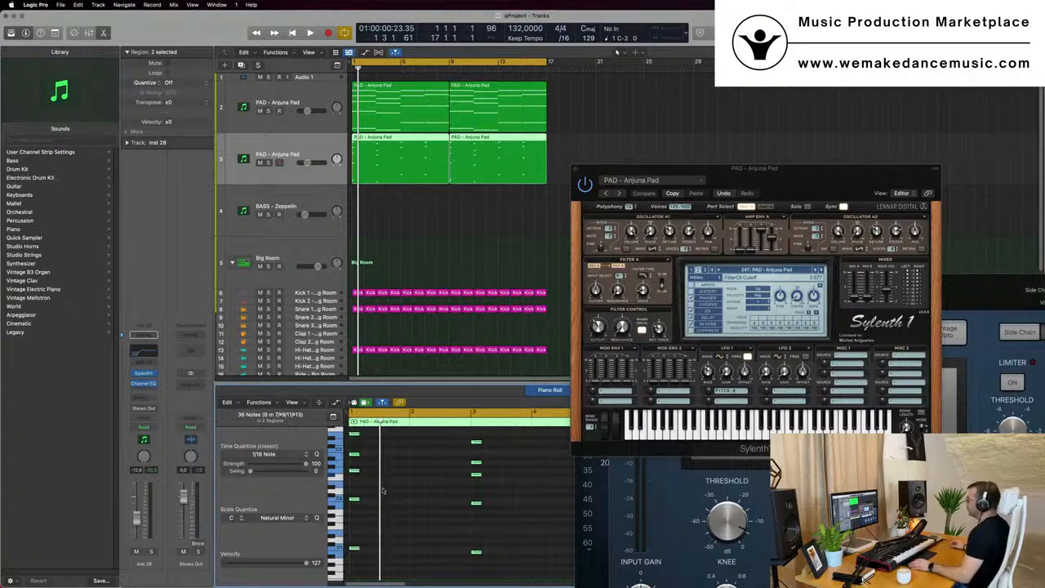
left_click_drag(355, 502, 428, 501)
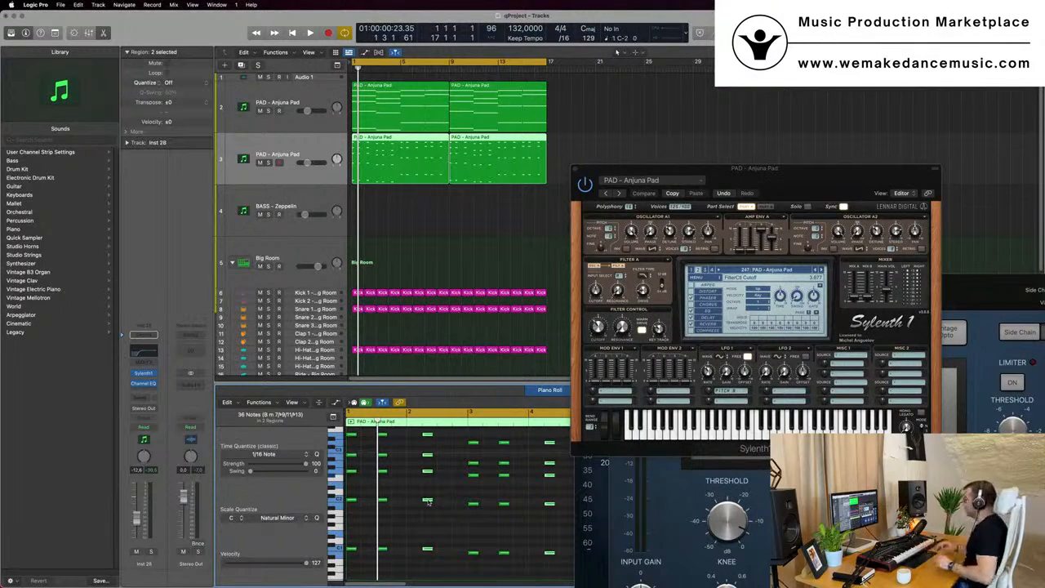
key("space")
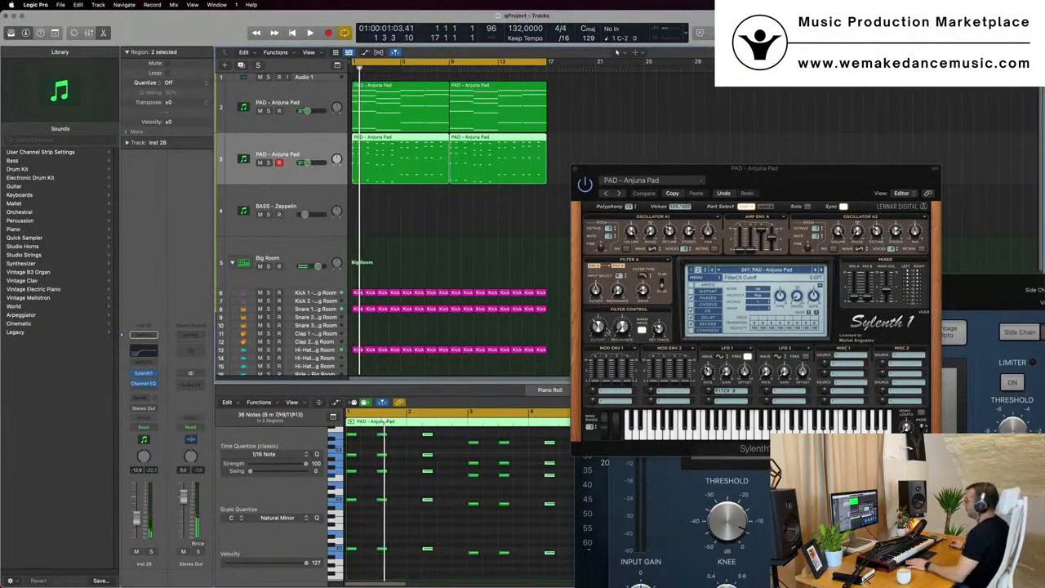
Step: Sweep the original pad's Sylenth1 filter cutoff while playing both pad tracks, and settle it at about 3.870
left_click_drag(602, 330, 606, 302)
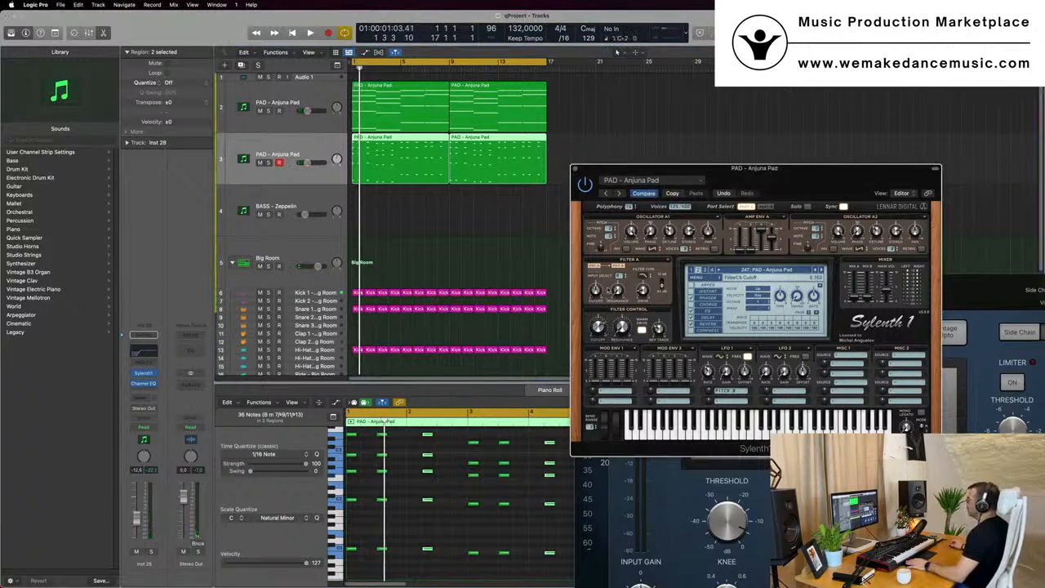
key("space")
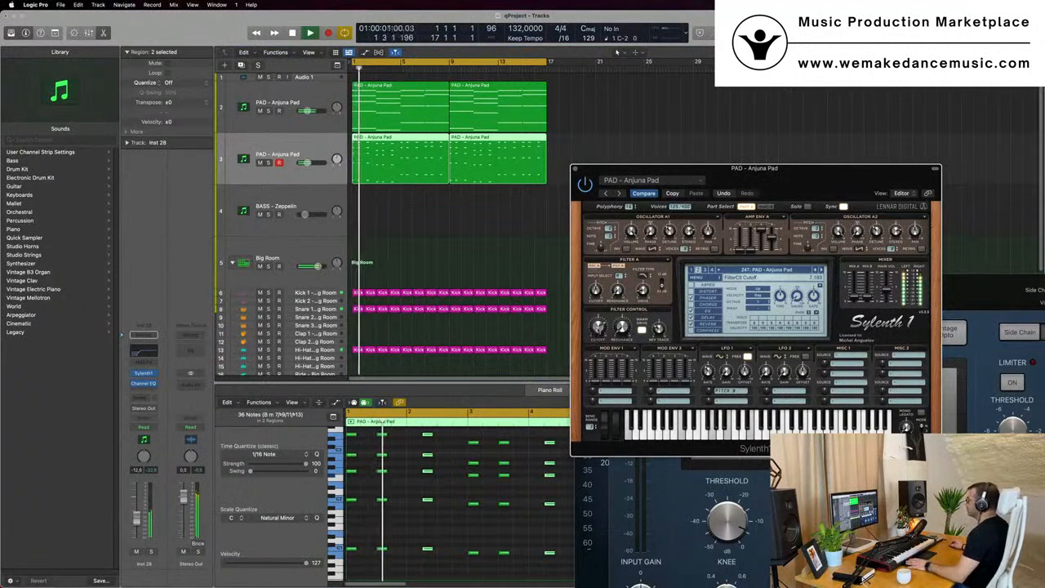
key("space")
key("space")
key("space")
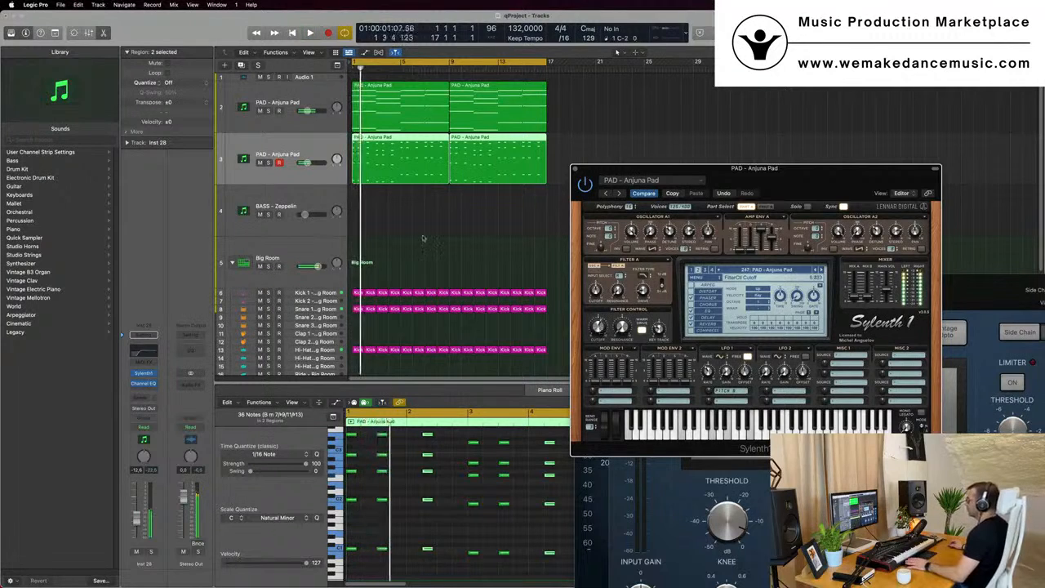
left_click(328, 101)
key("space")
key("space")
left_click_drag(600, 333, 600, 340)
key("space")
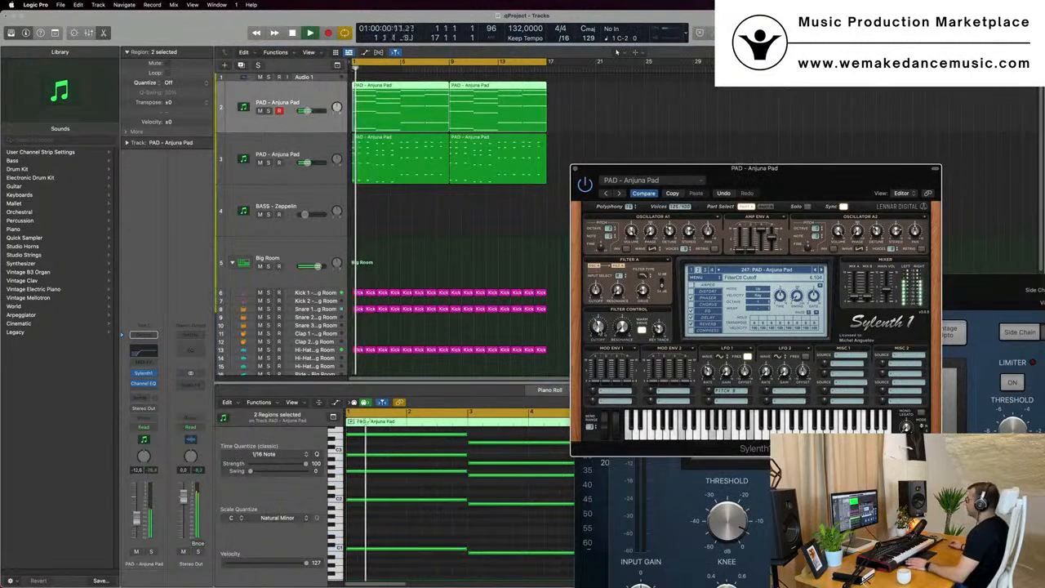
Step: Open the Sylenth1 instance of the duplicated pad track and move its window clear of the piano roll
key("Down")
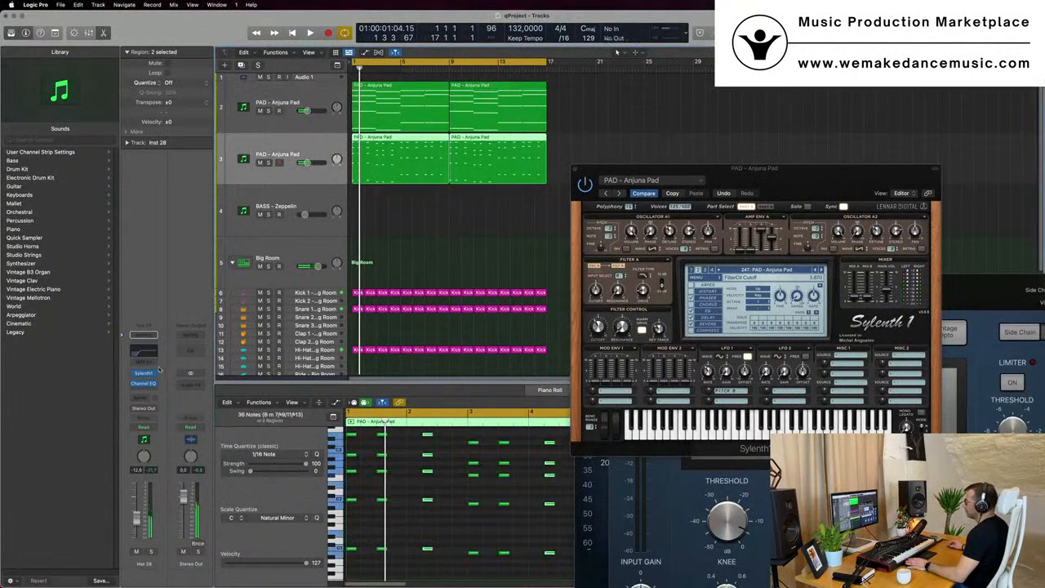
left_click(145, 374)
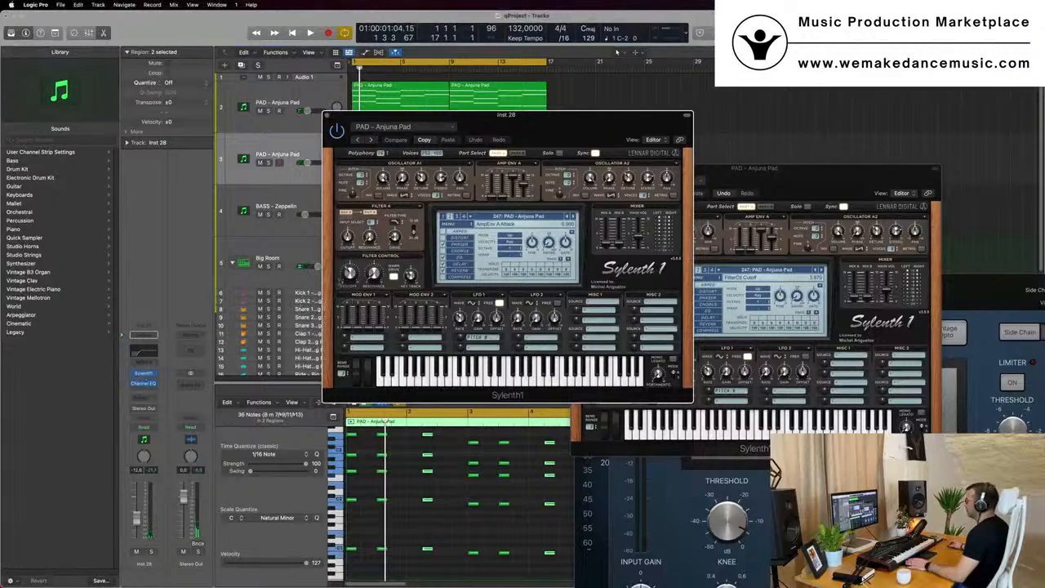
left_click_drag(535, 120, 855, 136)
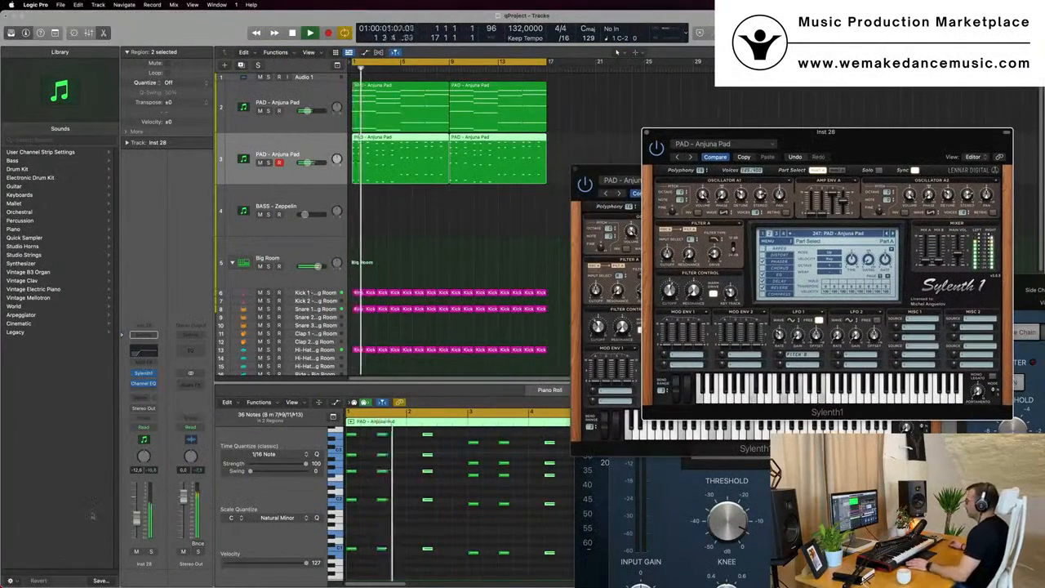
Step: Copy the second and third stabs of the first chord, ten notes, offset by one beat on the duplicated pad track
left_click(421, 507)
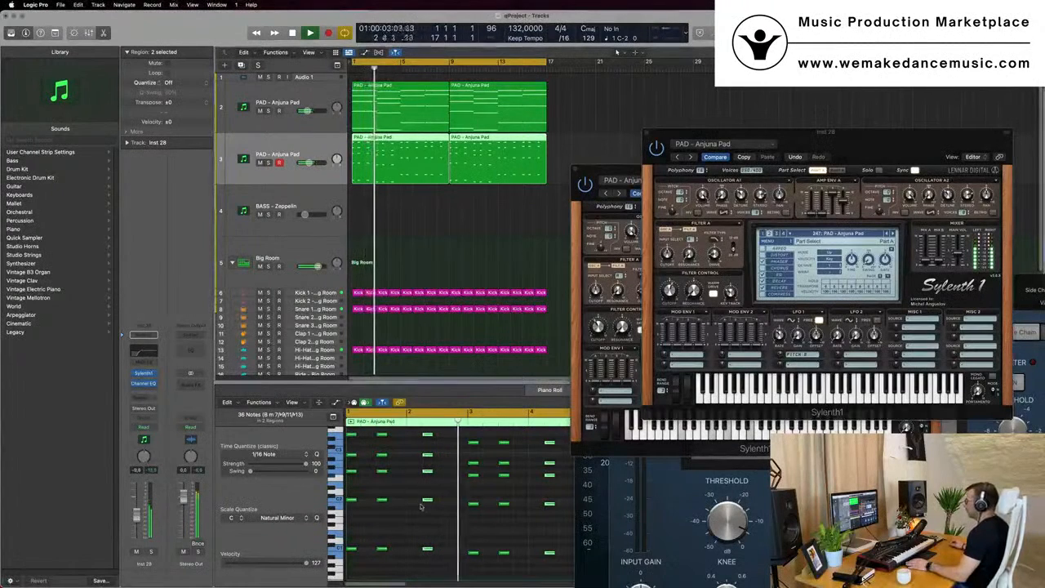
scroll(414, 509, "down", 2)
key("space")
scroll(400, 461, "up", 2)
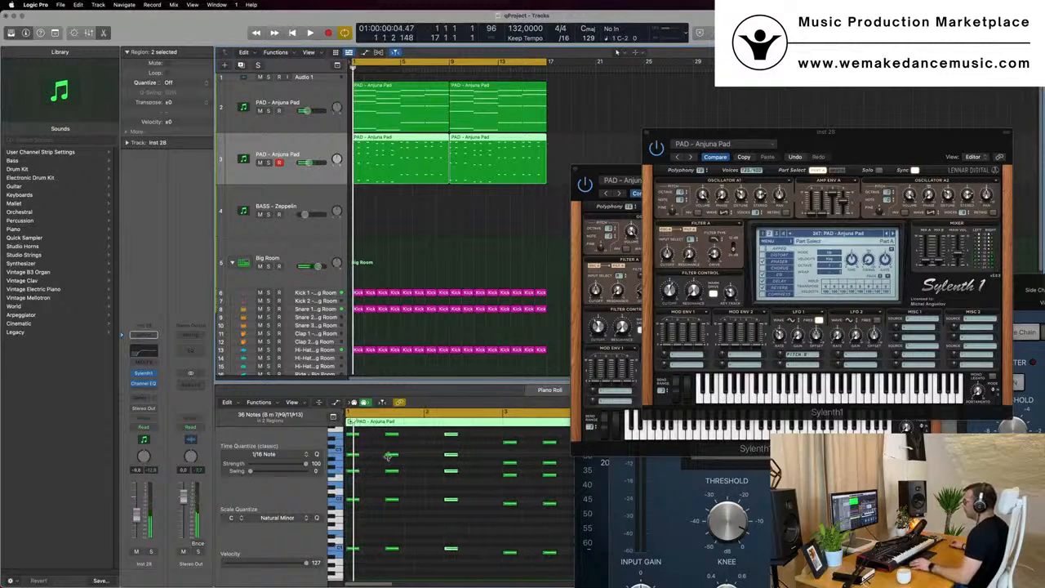
scroll(389, 457, "down", 2)
left_click_drag(381, 443, 499, 564)
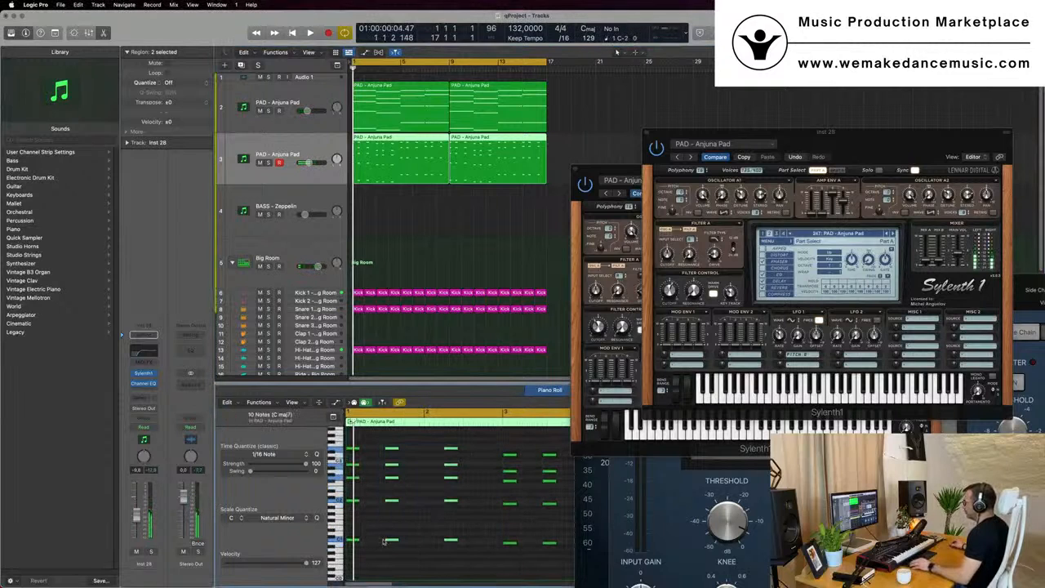
left_click_drag(394, 542, 395, 539)
key("space")
scroll(416, 540, "down", 1)
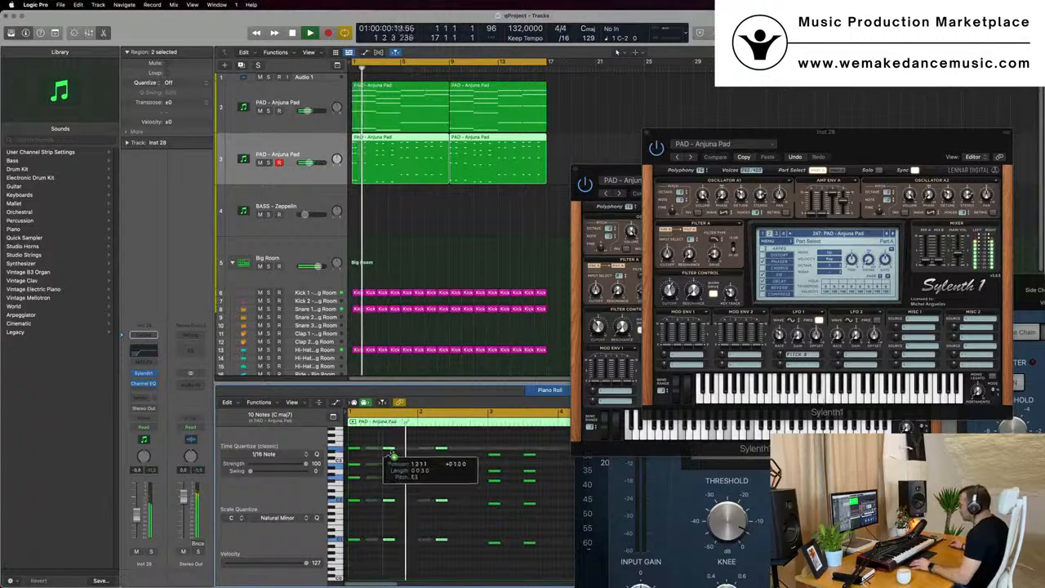
left_click_drag(393, 452, 394, 452)
Step: Shift the ten selected stab notes of the first chord about a sixteenth earlier while the loop plays
key("Return")
scroll(395, 452, "down", 2)
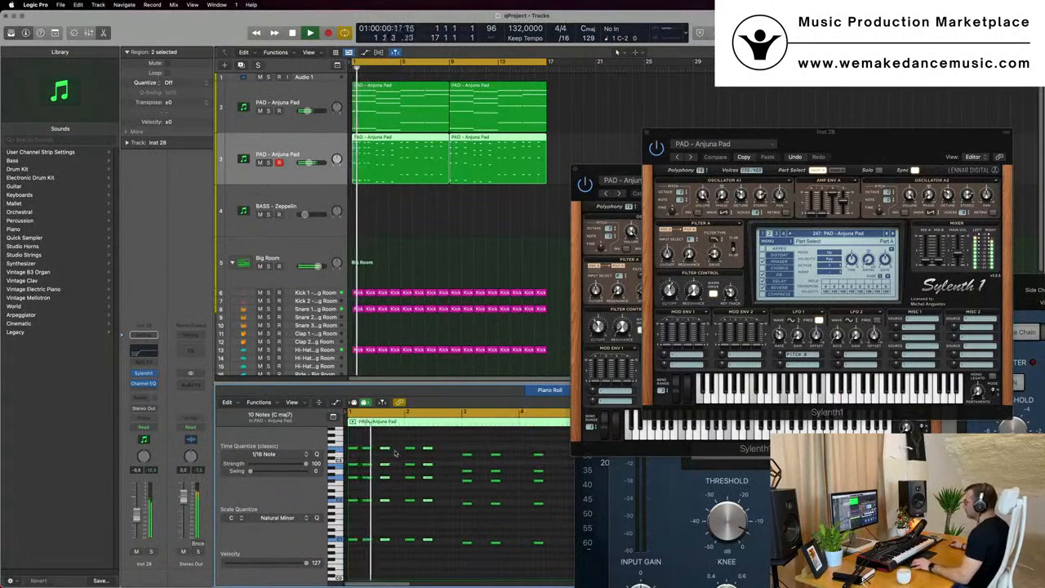
scroll(401, 460, "left", 2)
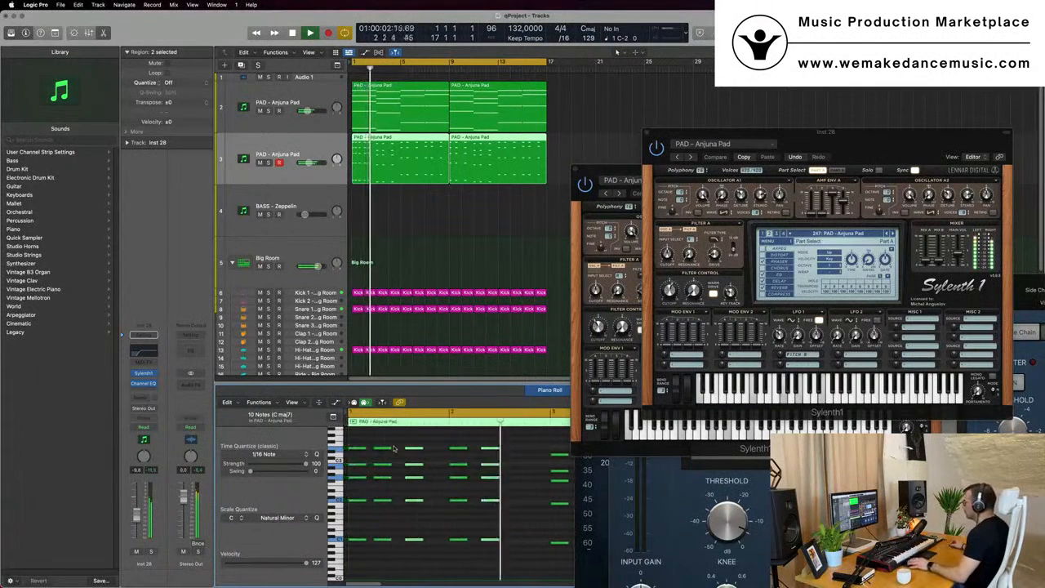
left_click_drag(412, 447, 408, 449)
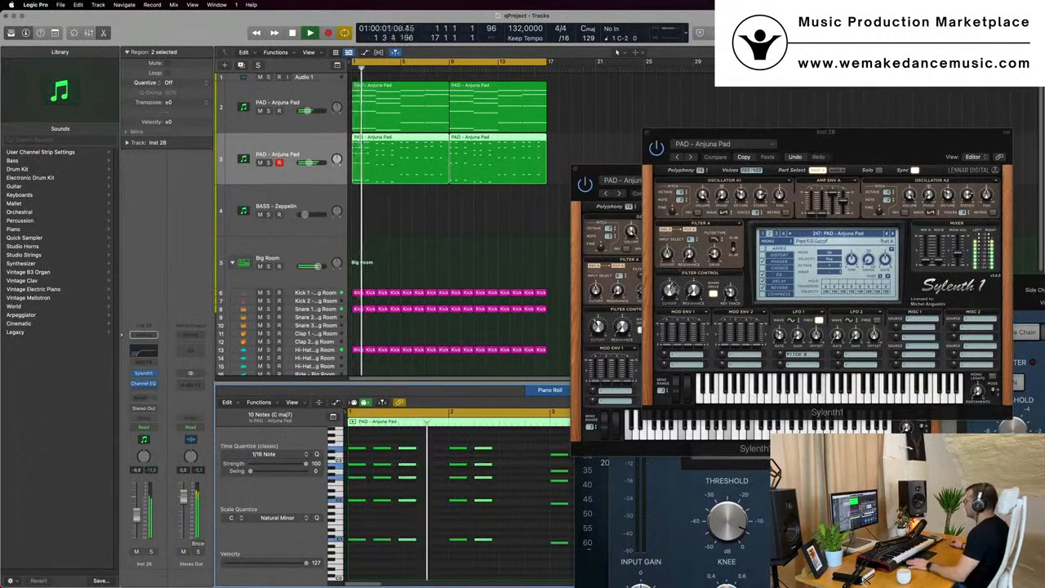
Step: Adjust the filter cutoff and amp envelope decay in the duplicated pad's Sylenth1, and reposition its window
left_click(675, 282)
left_click_drag(854, 131, 796, 113)
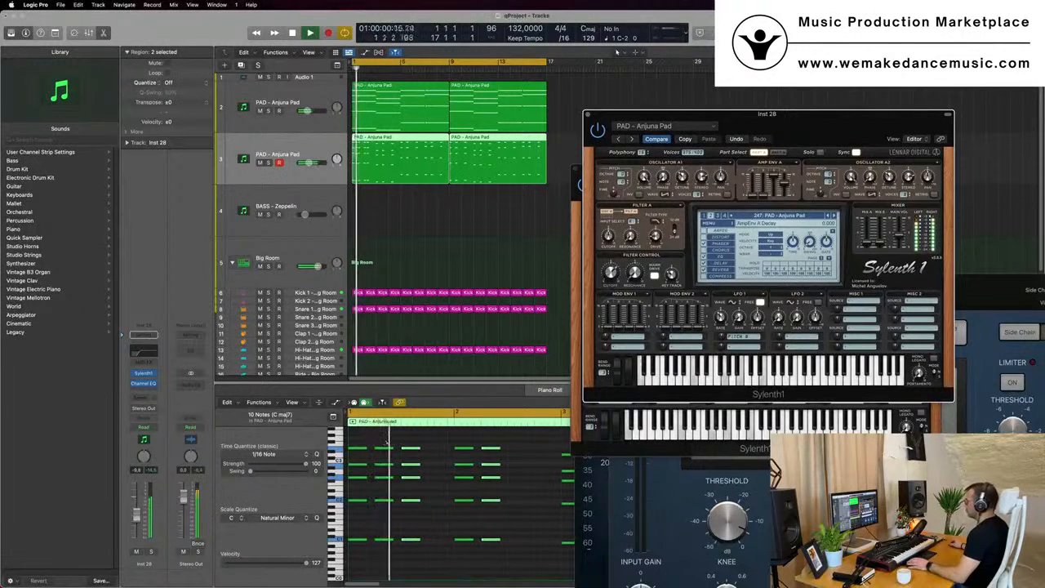
Step: Copy a four-note stab of the bar 5 chord to add a third stab there, and play from the start
left_click(402, 442)
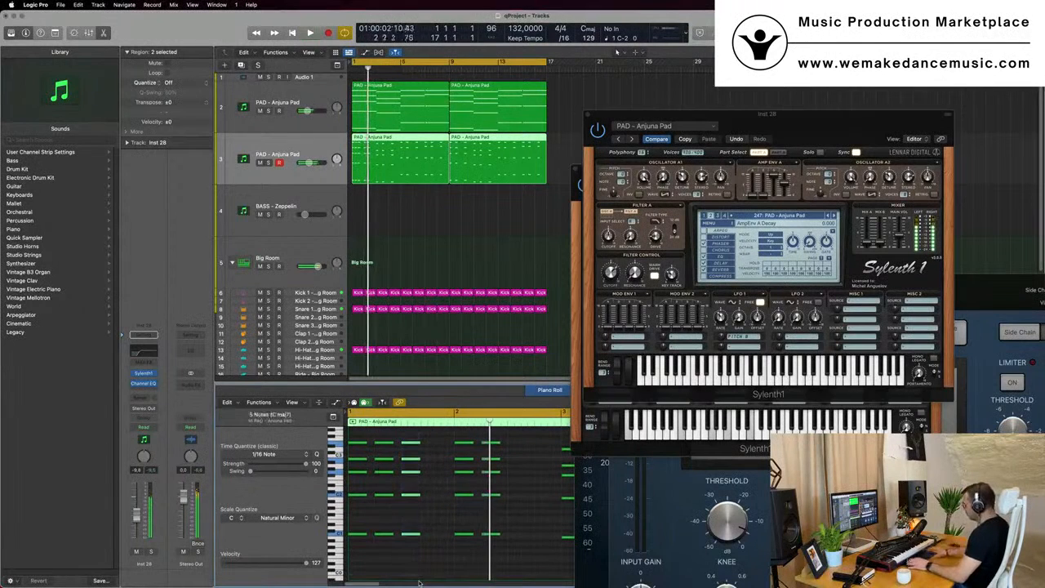
key("space")
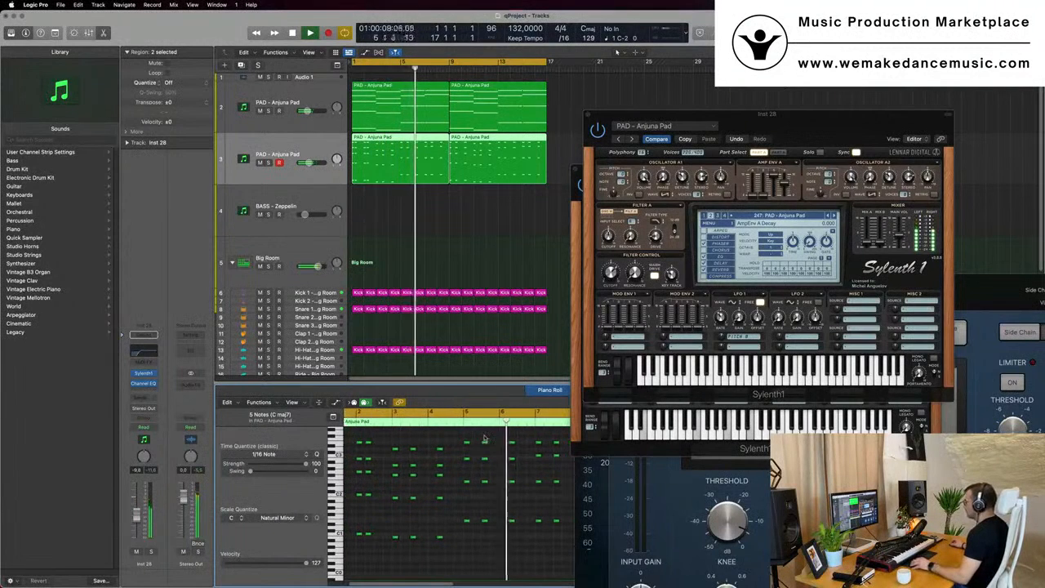
left_click_drag(485, 531, 484, 532)
left_click_drag(485, 444, 484, 450)
key("Return")
key("space")
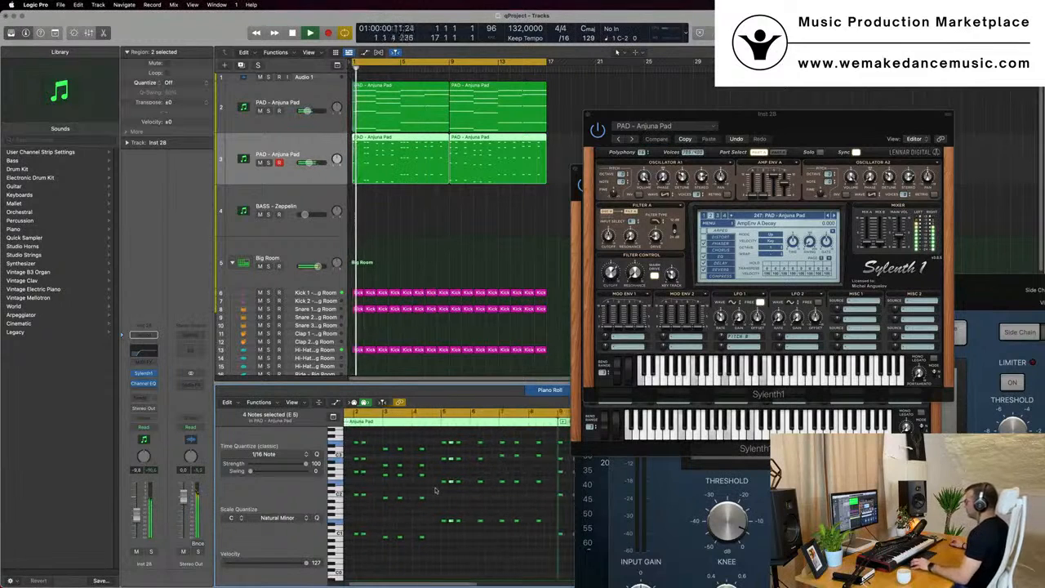
Step: Move the third four-note stab of bar 5 into bar 6 and replay the part from the start
left_click_drag(488, 438, 484, 543)
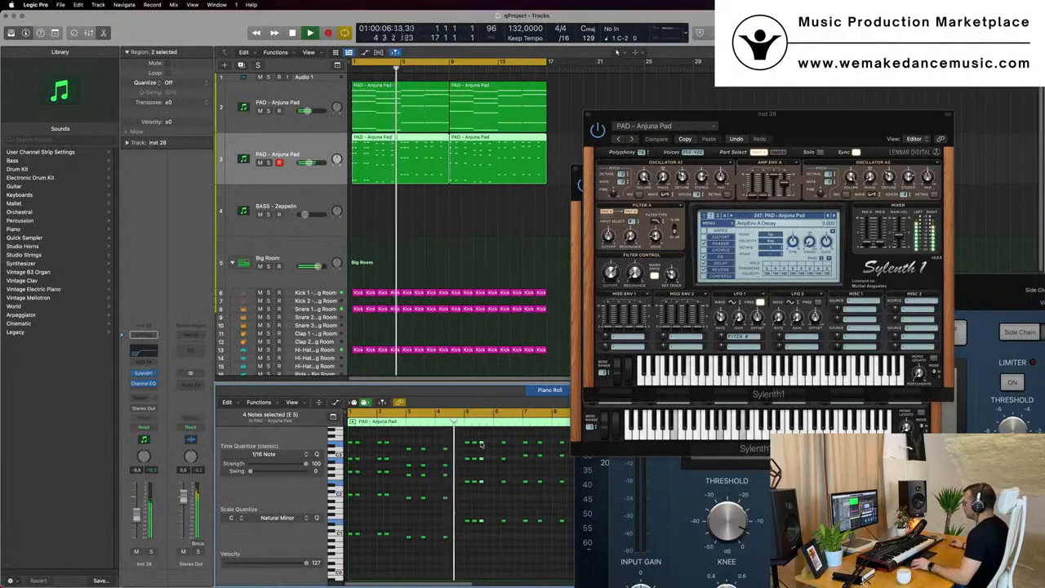
left_click_drag(483, 448, 458, 548)
key("super+Left")
key("Return")
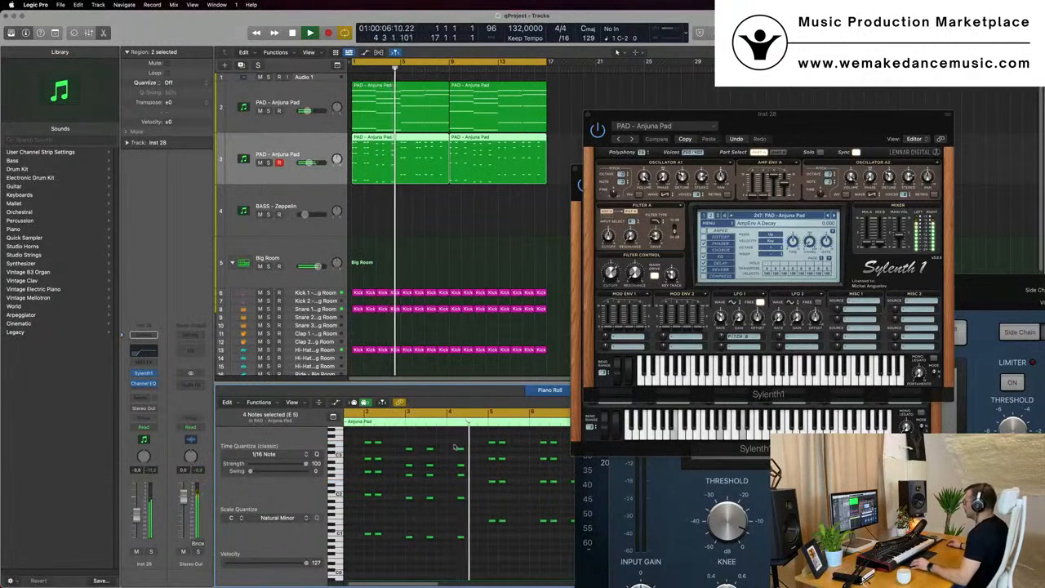
Step: Duplicate the last stab of bar 4 and copy a four-note stab later within bar 5
left_click_drag(455, 442, 472, 535)
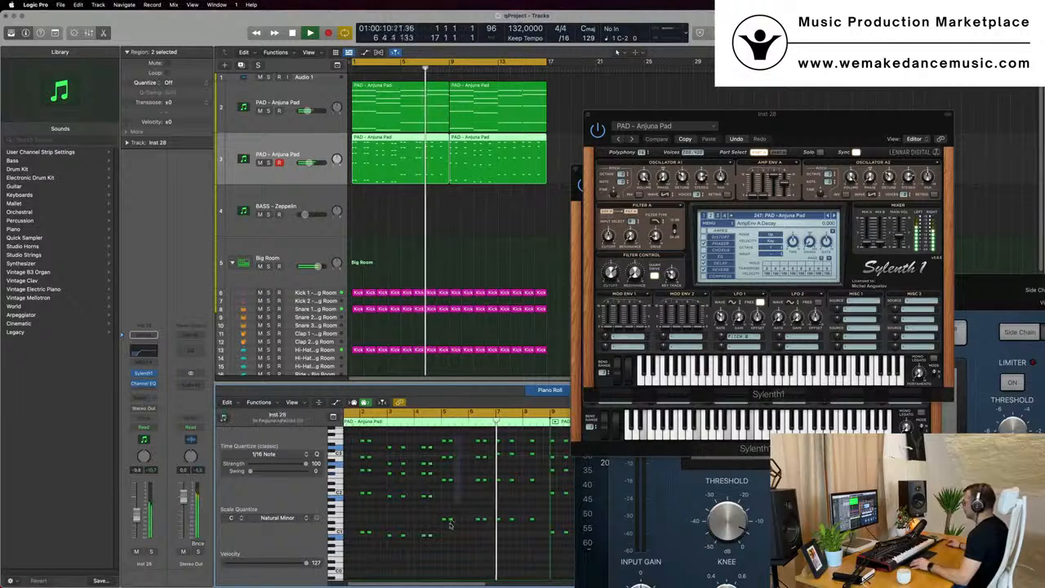
left_click(450, 520)
left_click_drag(451, 520, 463, 521)
scroll(454, 229, "left", 3)
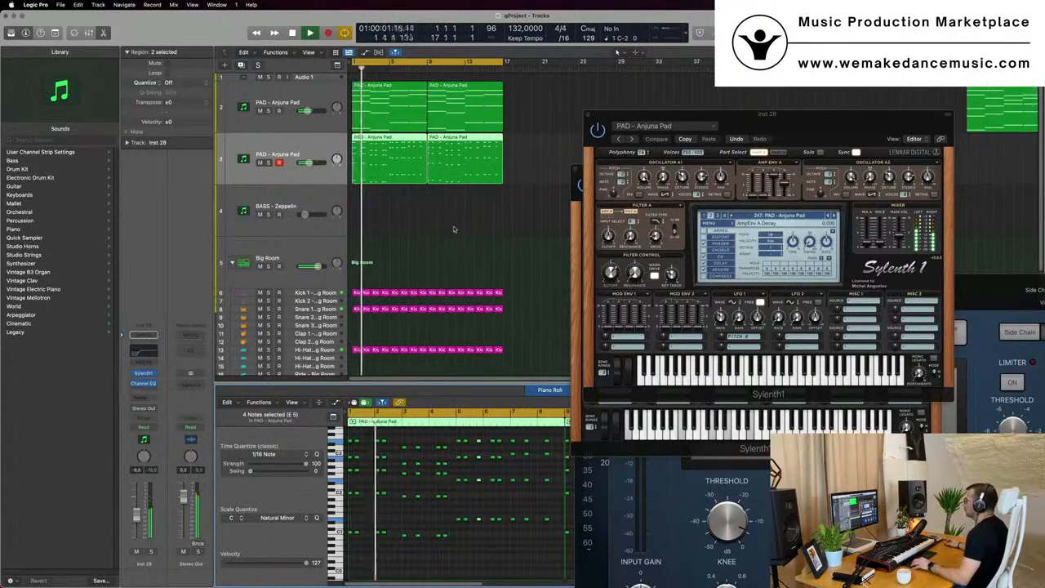
Step: Copy the second four-note stab of bar 7 to the start of bar 8 and replay the part
left_click(456, 229)
left_click(398, 167)
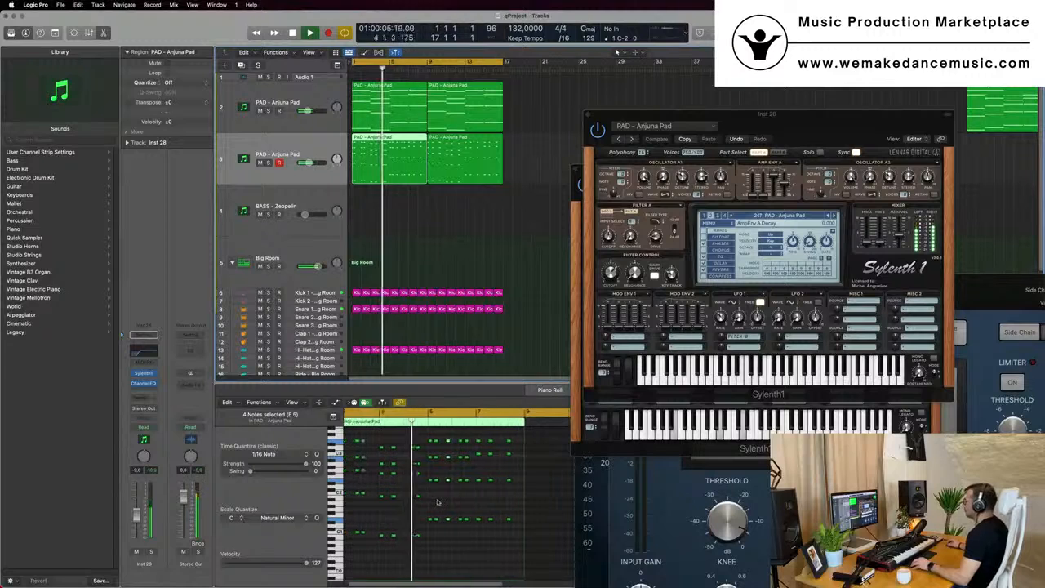
scroll(443, 496, "down", 2)
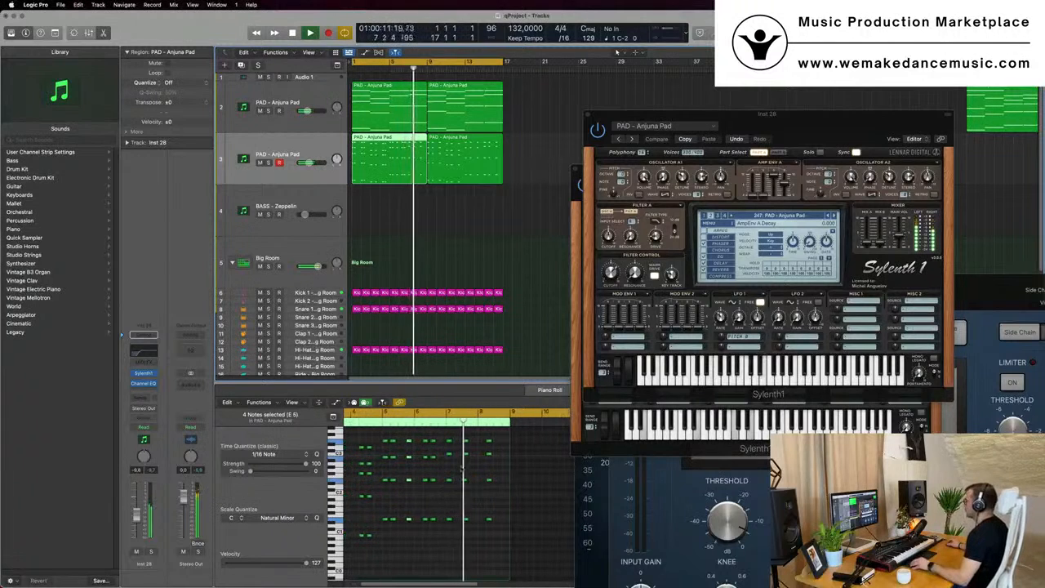
left_click_drag(465, 437, 467, 541)
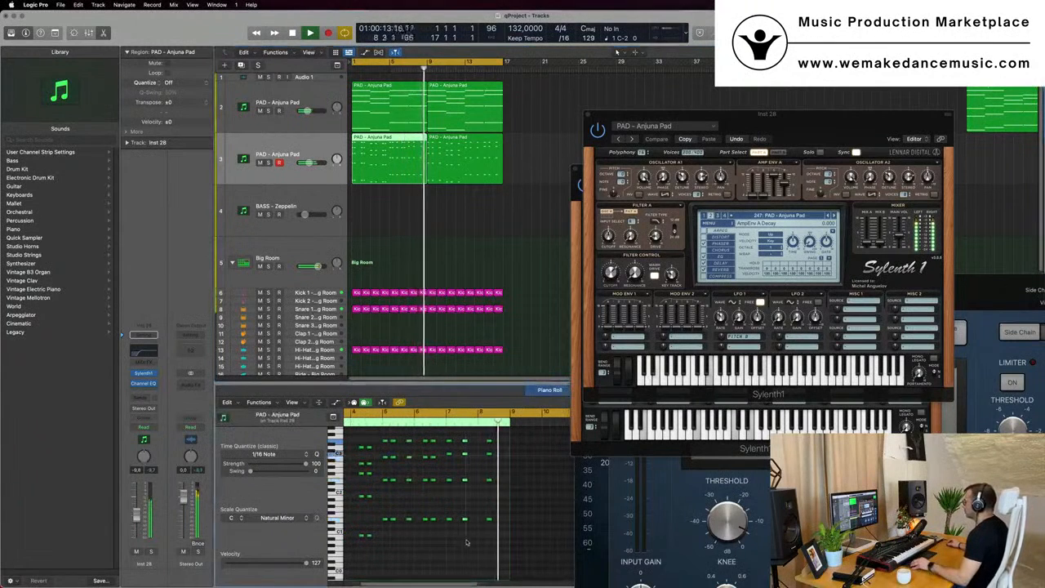
left_click_drag(465, 443, 480, 444)
key("space")
key("space")
Step: Delete the second region of the duplicated pad and shorten the cycle range to bars 1 to 9
left_click(495, 175)
key("Delete")
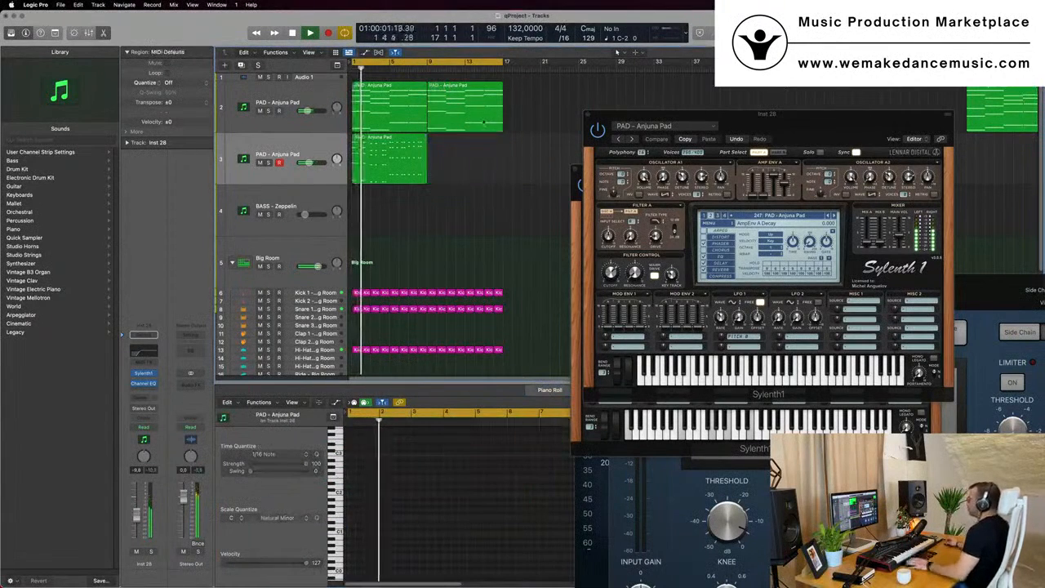
left_click_drag(503, 65, 429, 77)
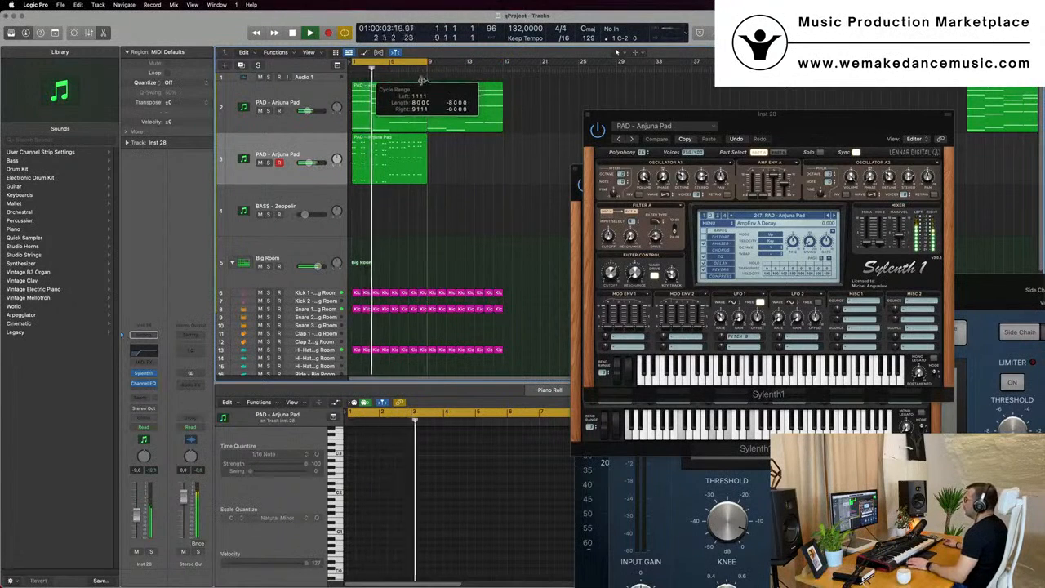
Step: Mute the original sustained pad track and play the loop again from the start
key("space")
left_click(260, 111)
key("space")
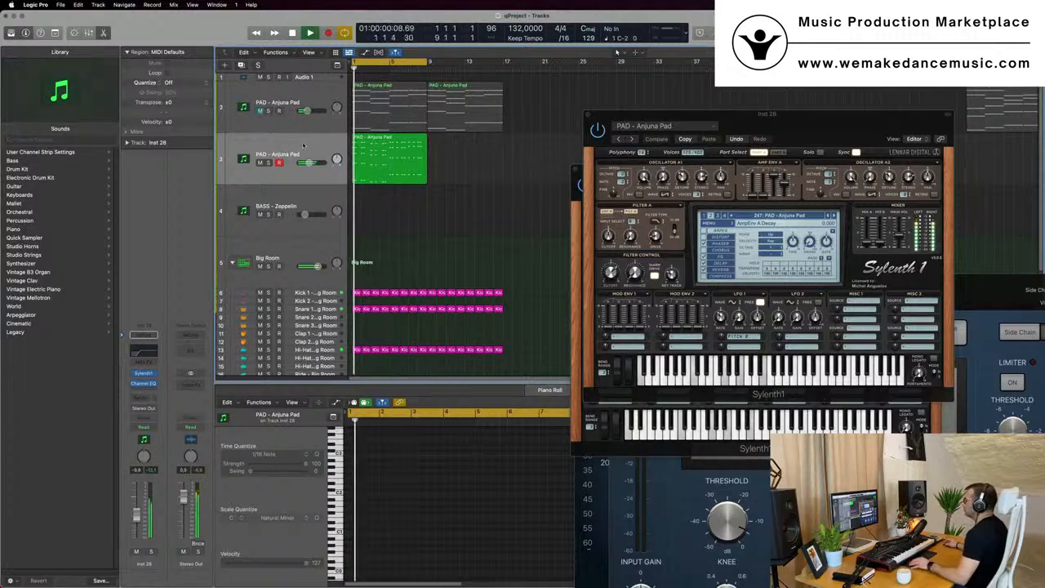
Step: In the duplicated pad's region, move the four-note stab at the start of bar 8 to just after that bar's other stab
left_click(389, 160)
key("super+Left")
scroll(464, 491, "up", 2)
scroll(465, 490, "down", 3)
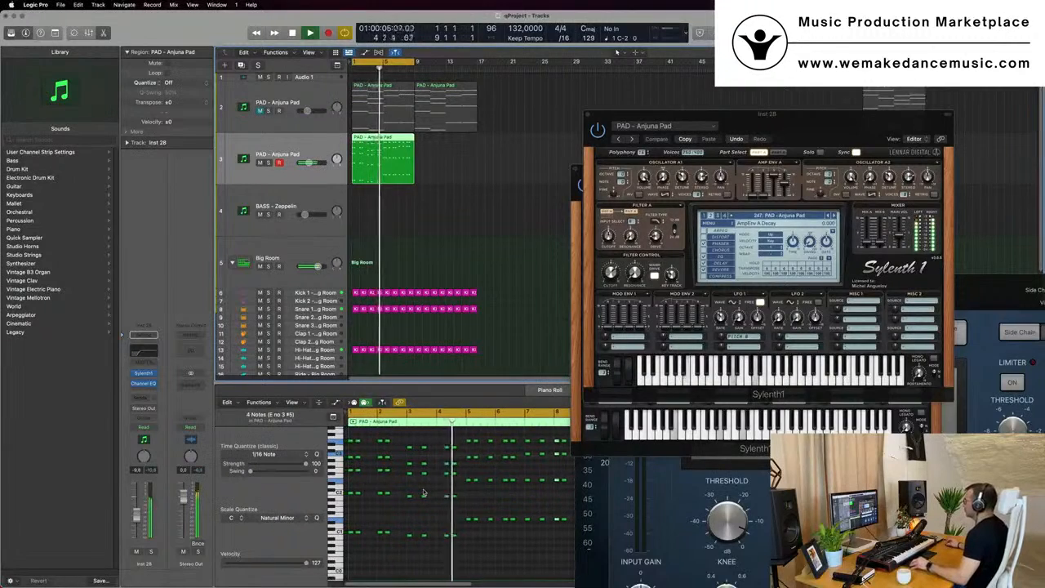
mouse_move(789, 124)
left_mouse_down()
mouse_move(744, 130)
mouse_move(705, 165)
mouse_move(756, 135)
mouse_move(723, 140)
mouse_move(792, 129)
left_mouse_up()
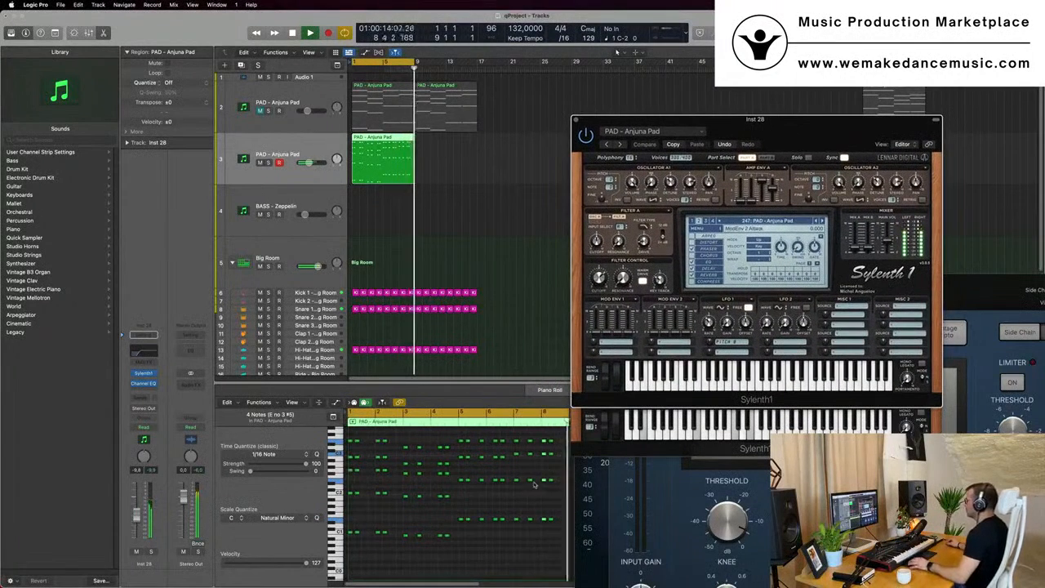
left_click(547, 443)
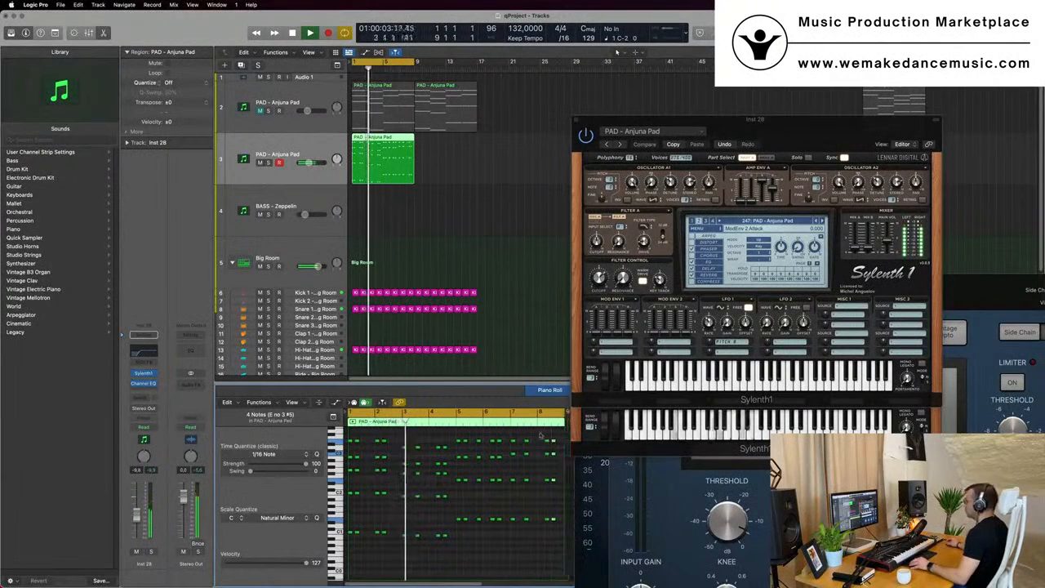
Step: Adjust the filter control cutoff in the duplicated pad's Sylenth1, briefly soloing the track to hear it alone
left_click(460, 167)
left_click(375, 176)
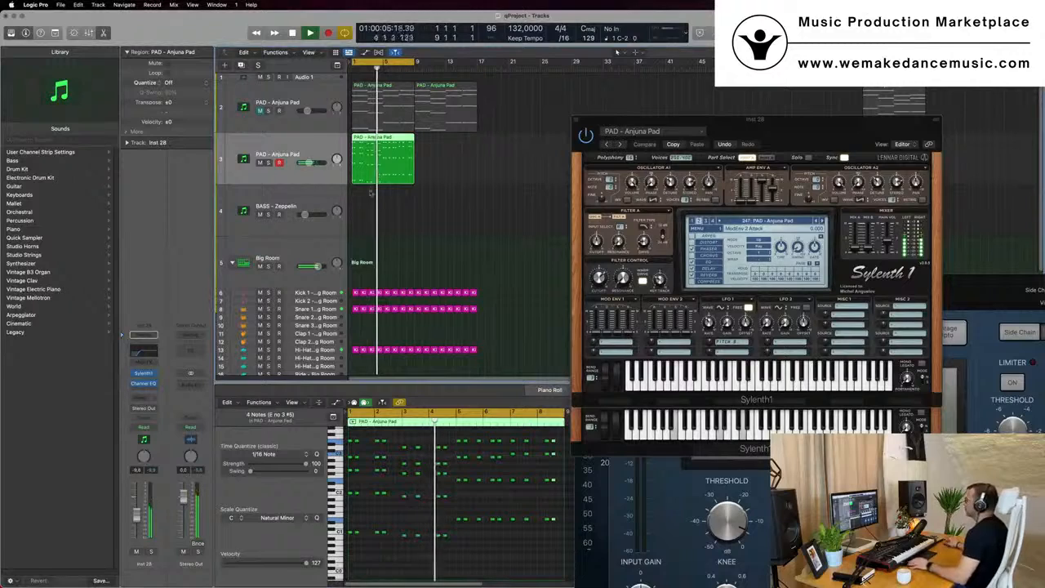
key("super+Left")
left_click_drag(801, 120, 662, 107)
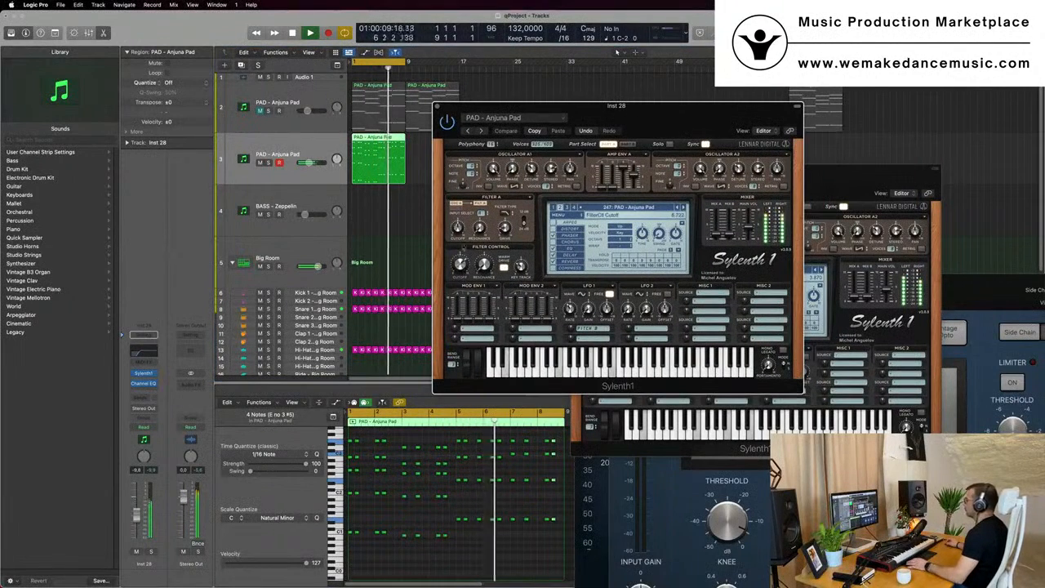
left_click(269, 163)
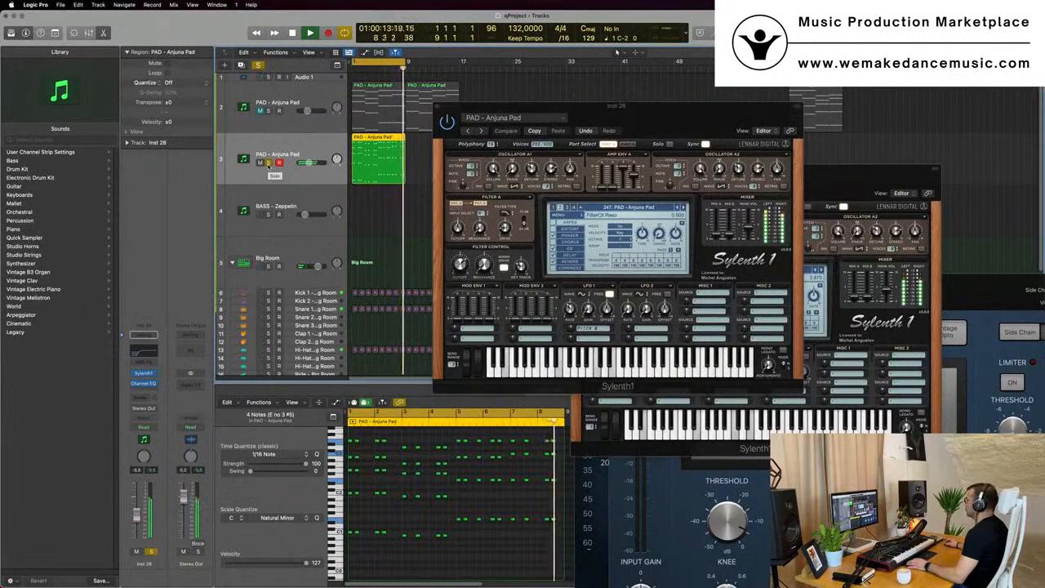
left_click(268, 163)
left_click_drag(460, 265, 461, 260)
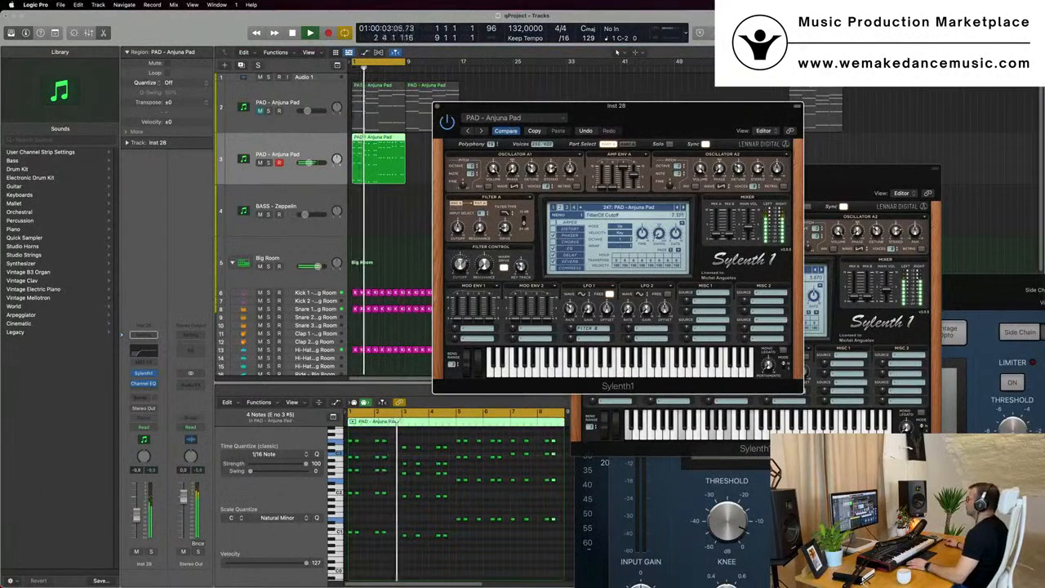
Step: Move the Sylenth1 window clear of the arrangement and lower the duplicated pad's channel volume to -15.6 dB during playback
left_click_drag(626, 116, 868, 85)
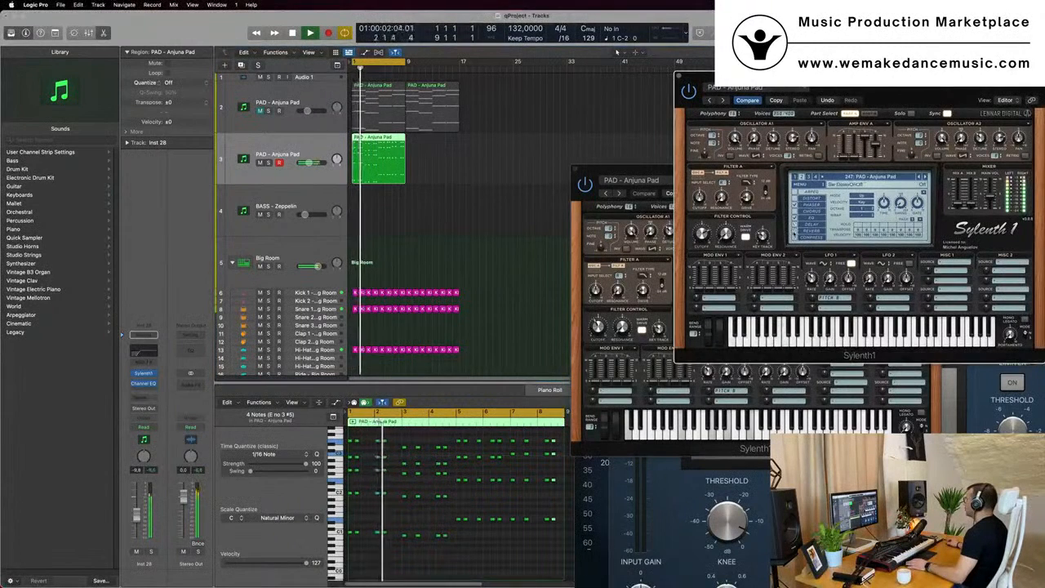
key("space")
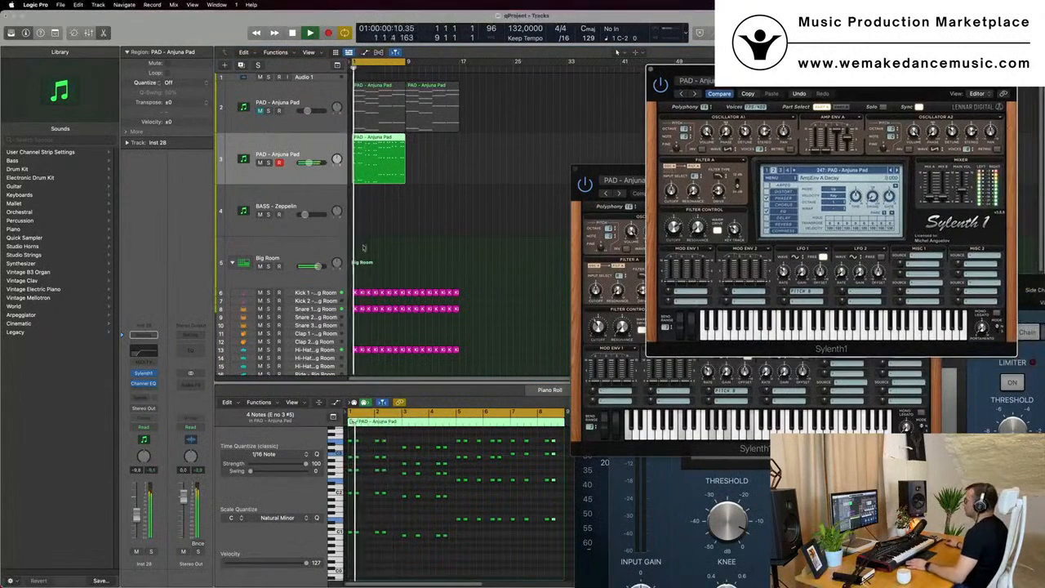
key("space")
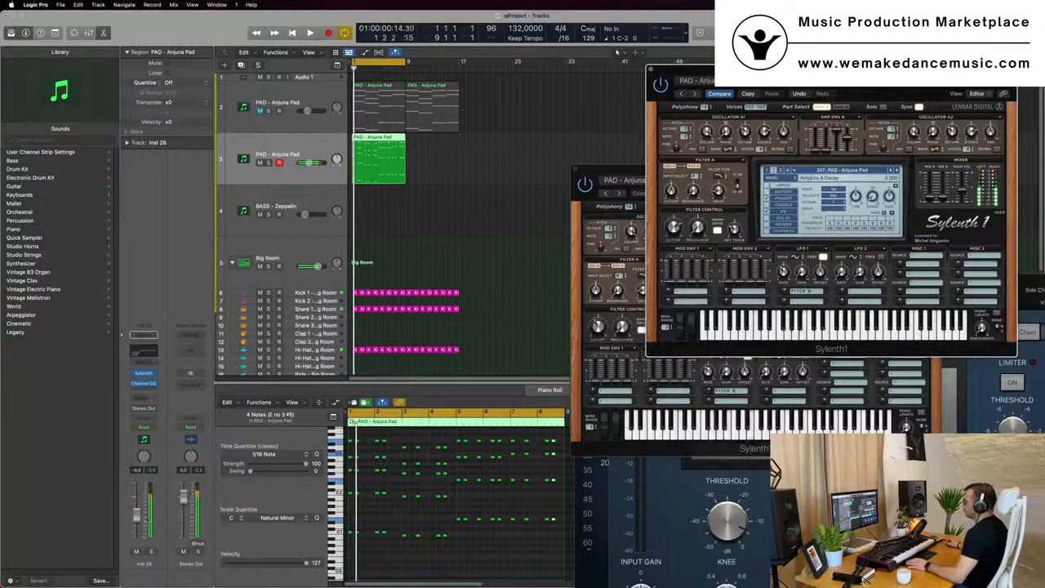
key("space")
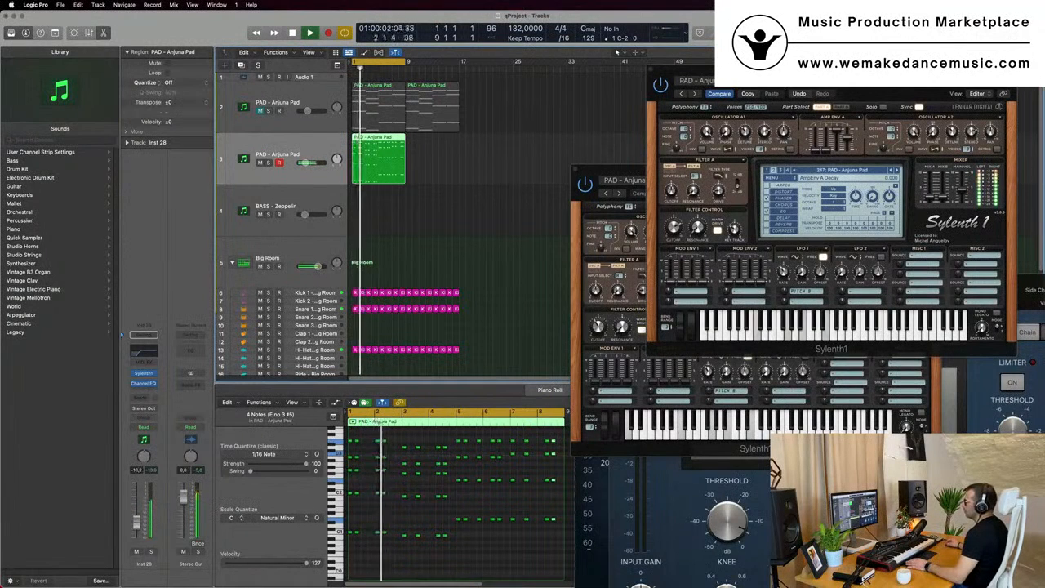
key("space")
Step: Add a send to Bus 5 on the duplicated pad's channel strip
left_click(141, 393)
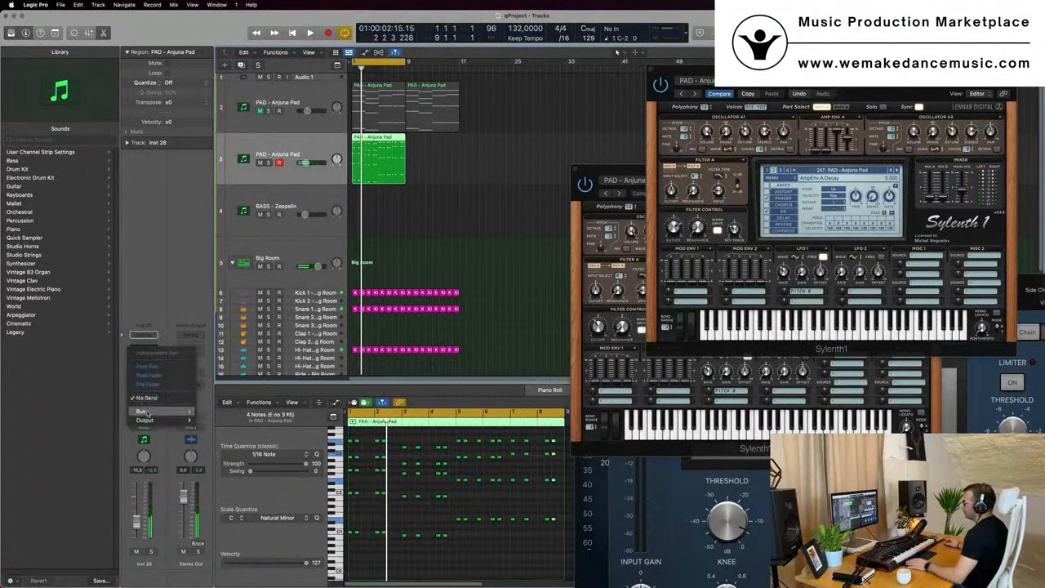
mouse_move(147, 414)
left_click(224, 269)
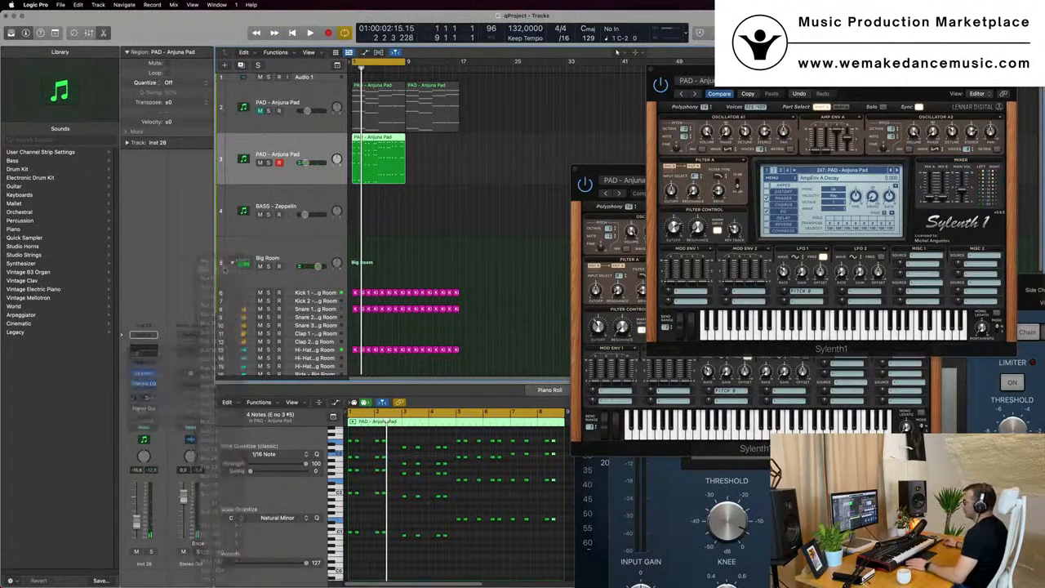
Step: Insert a stereo SilverVerb reverb on the Aux 5 channel
left_click(195, 383)
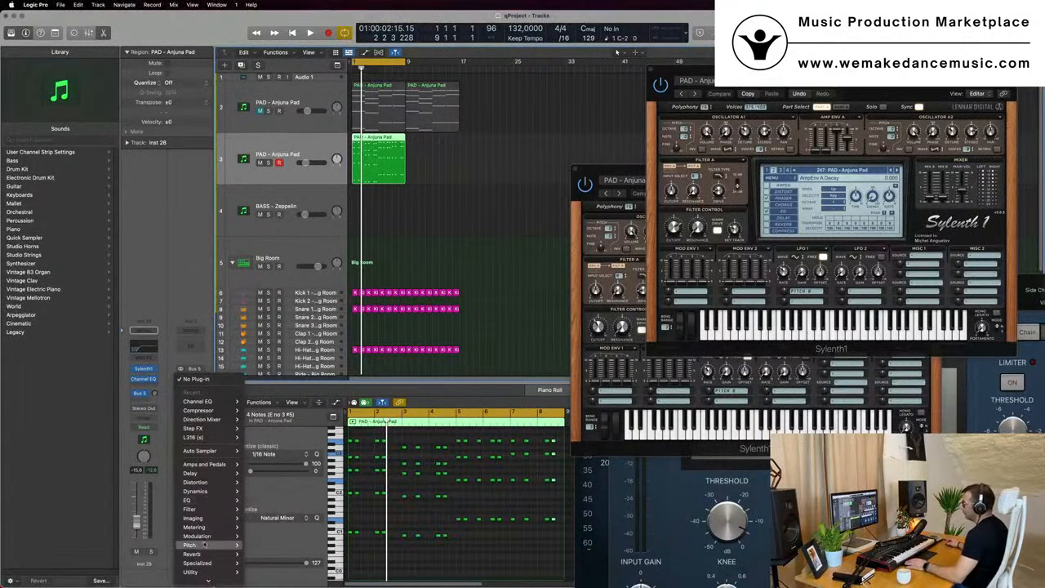
mouse_move(193, 554)
mouse_move(277, 571)
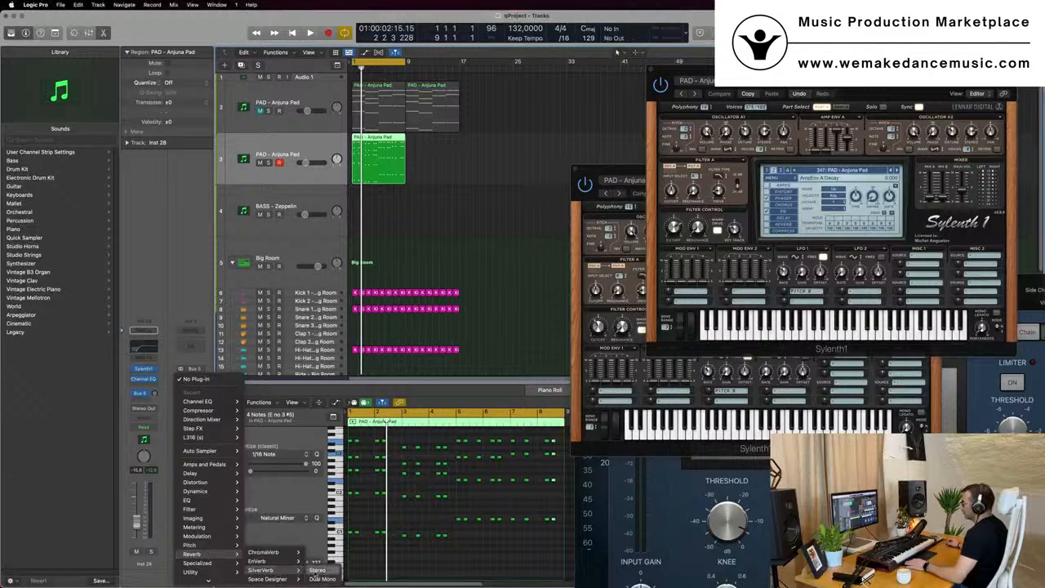
left_click(316, 570)
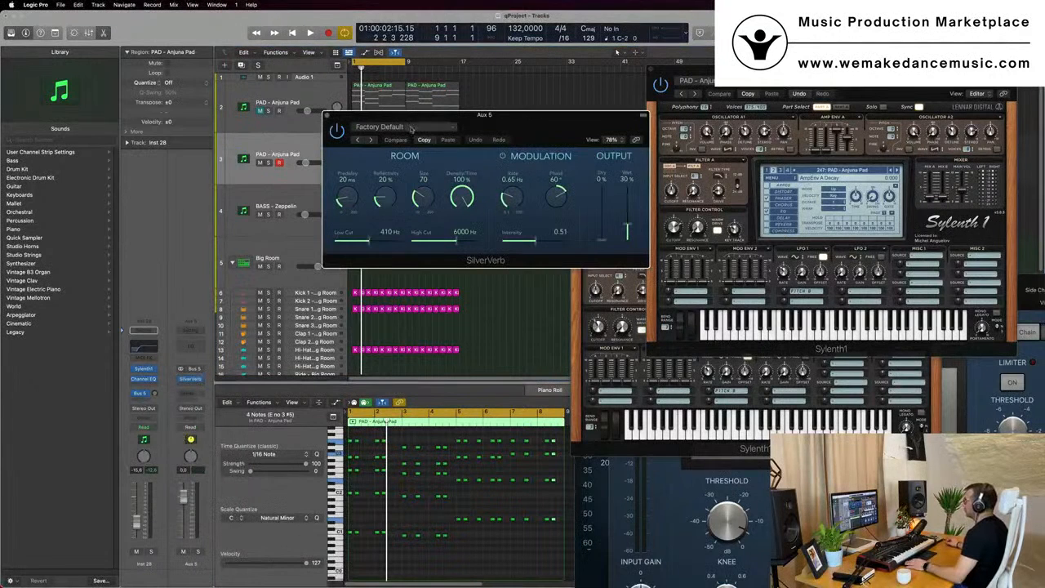
Step: Load the grandiose preset in SilverVerb and raise the duplicated pad's Bus 5 send level while the loop plays
left_click(412, 129)
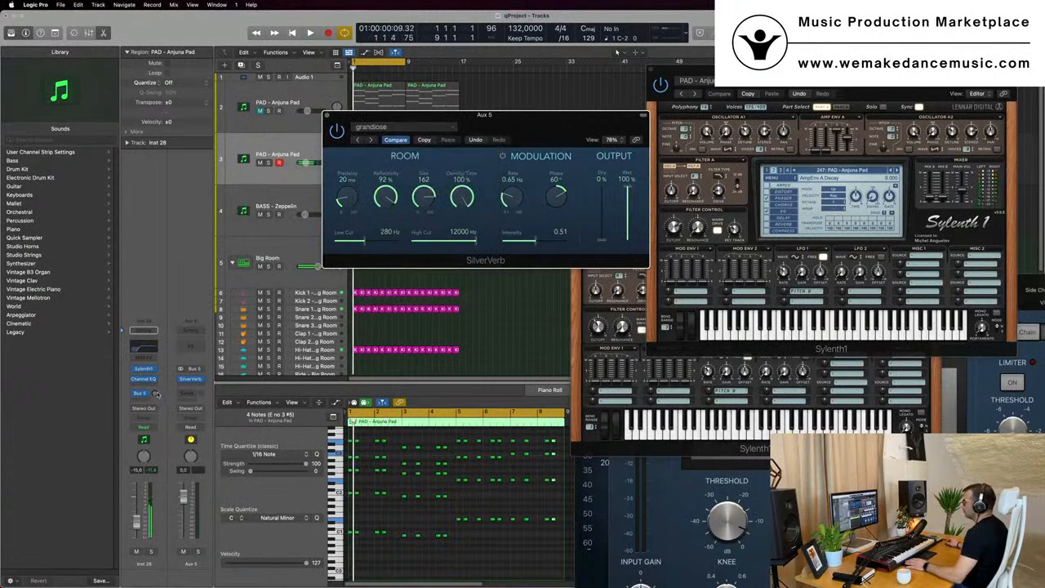
left_click(617, 51)
key("space")
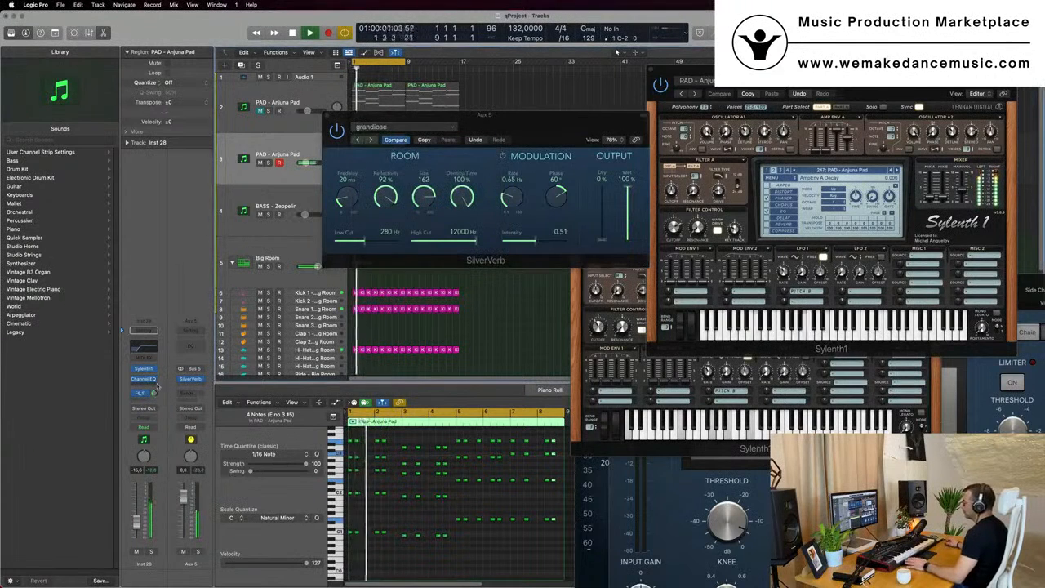
left_click_drag(500, 126, 740, 180)
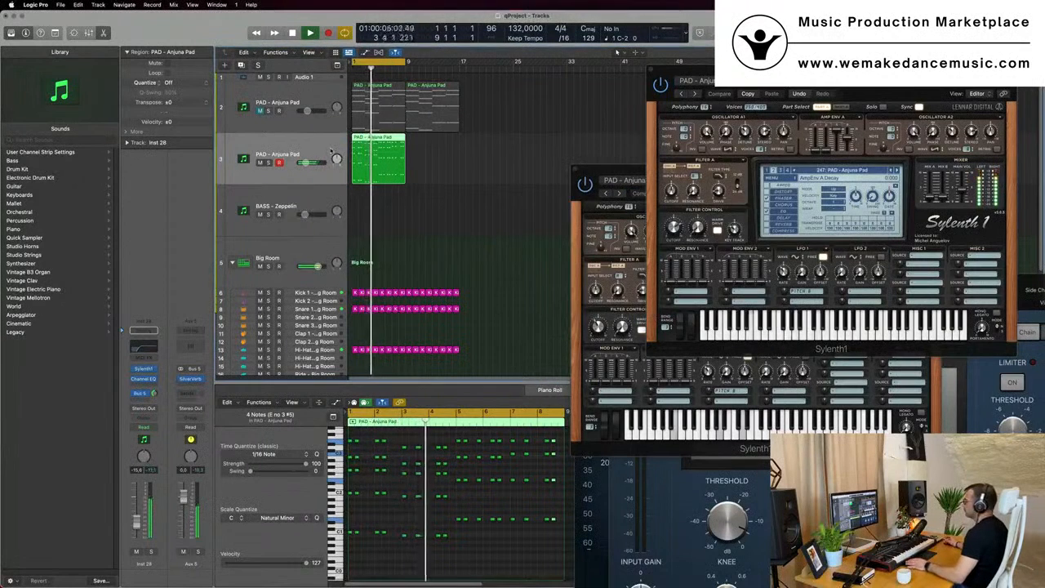
key("super+Left")
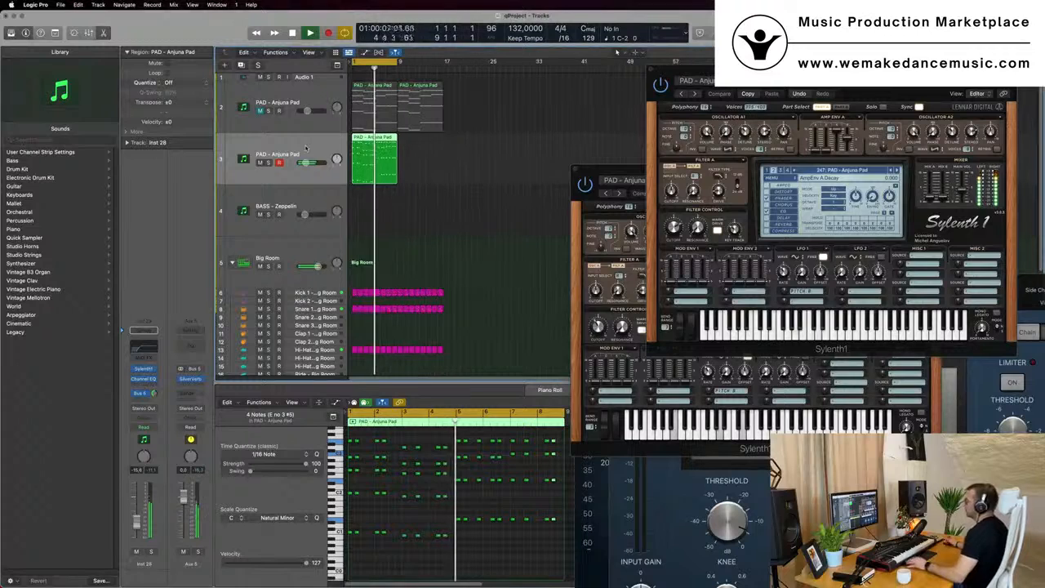
Step: Insert a stereo Compressor on Aux 5 and open the instrument list for its side-chain source
key("space")
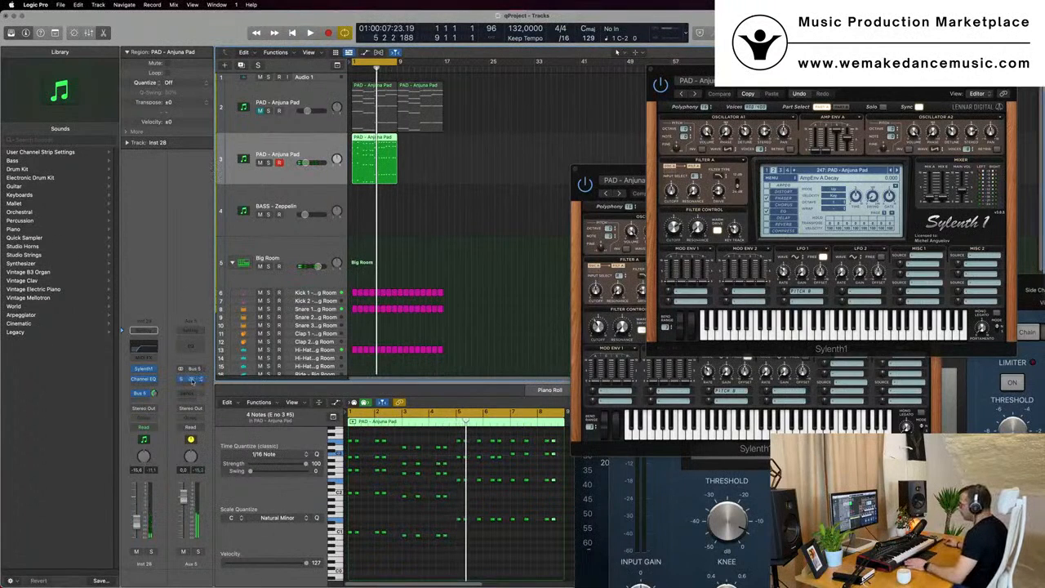
left_click(190, 388)
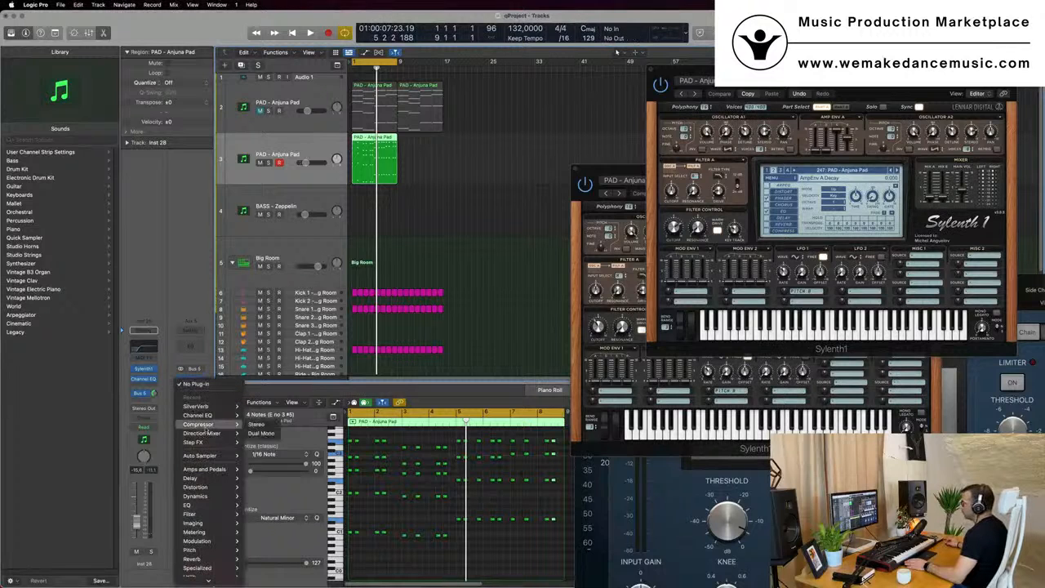
left_click(257, 425)
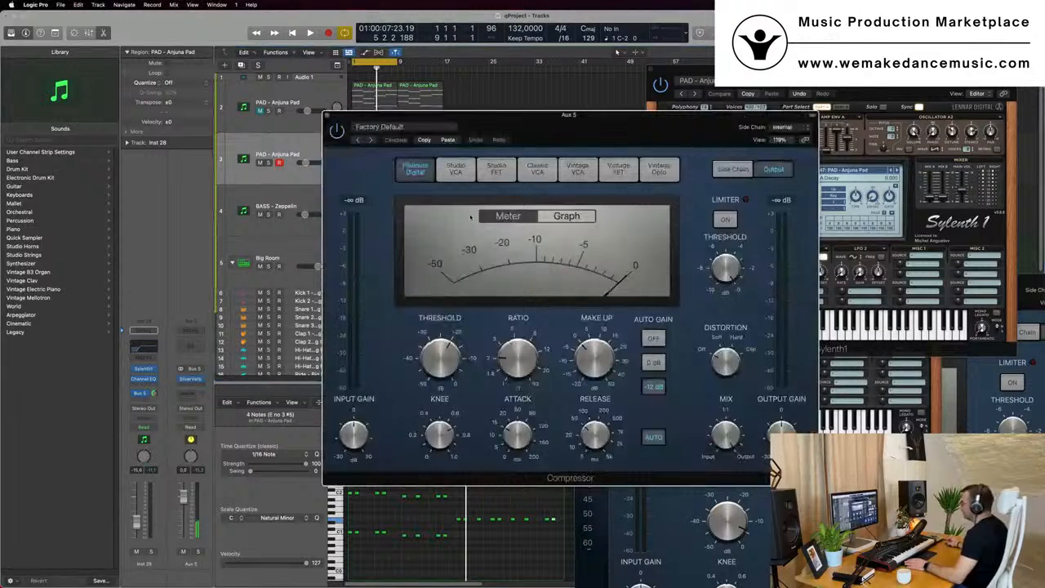
left_click(770, 141)
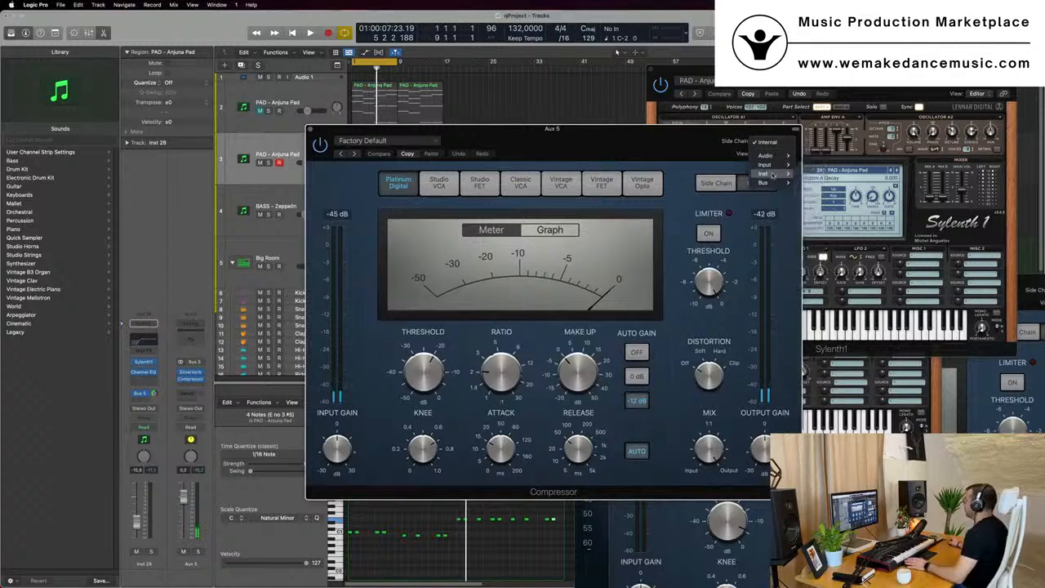
mouse_move(772, 174)
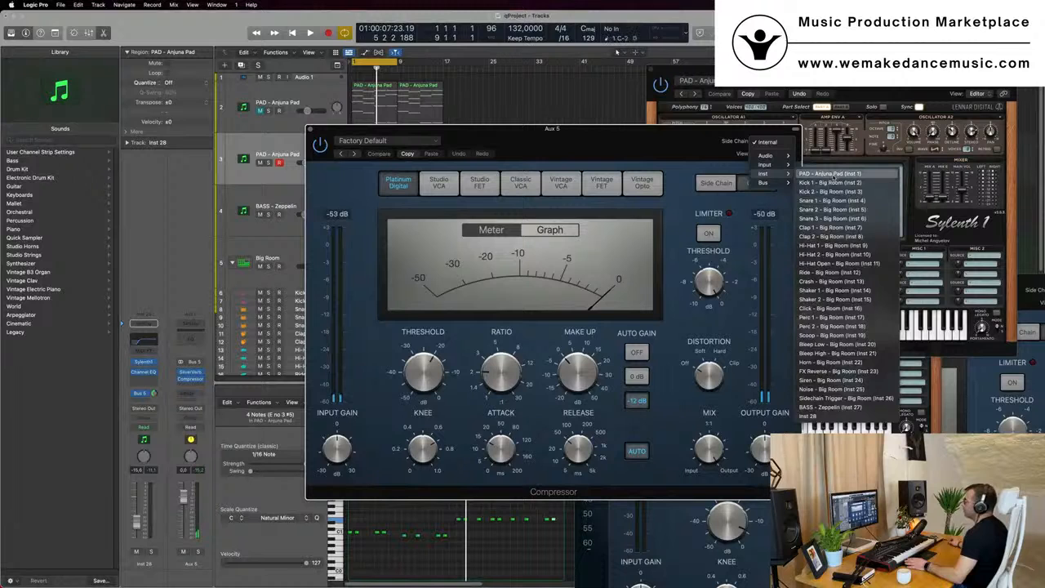
Step: Move the compressor window away from the track list and rename the duplicated pad track as STABS
left_click(660, 155)
left_click_drag(660, 155, 860, 151)
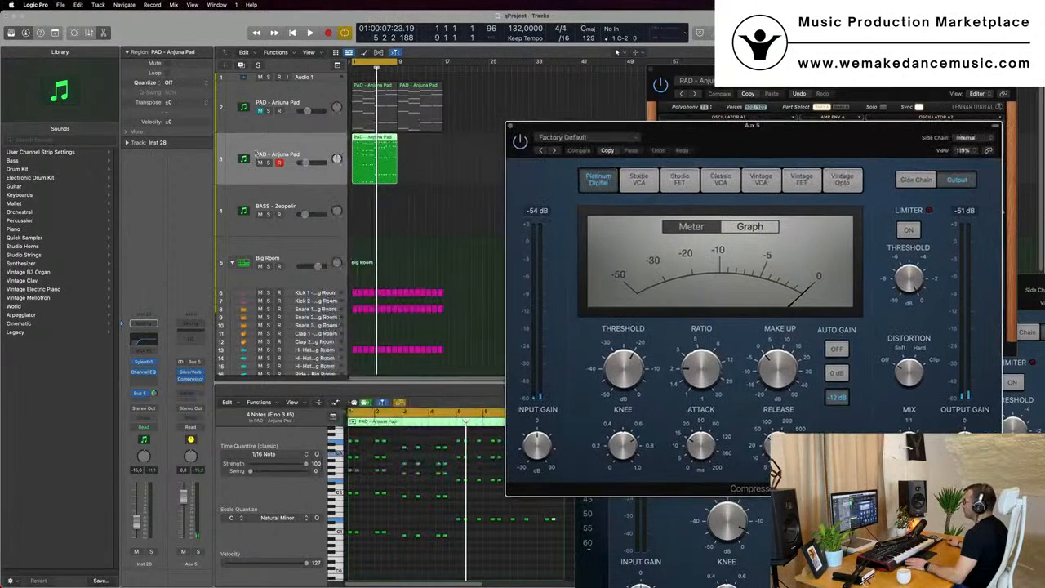
left_click(288, 155)
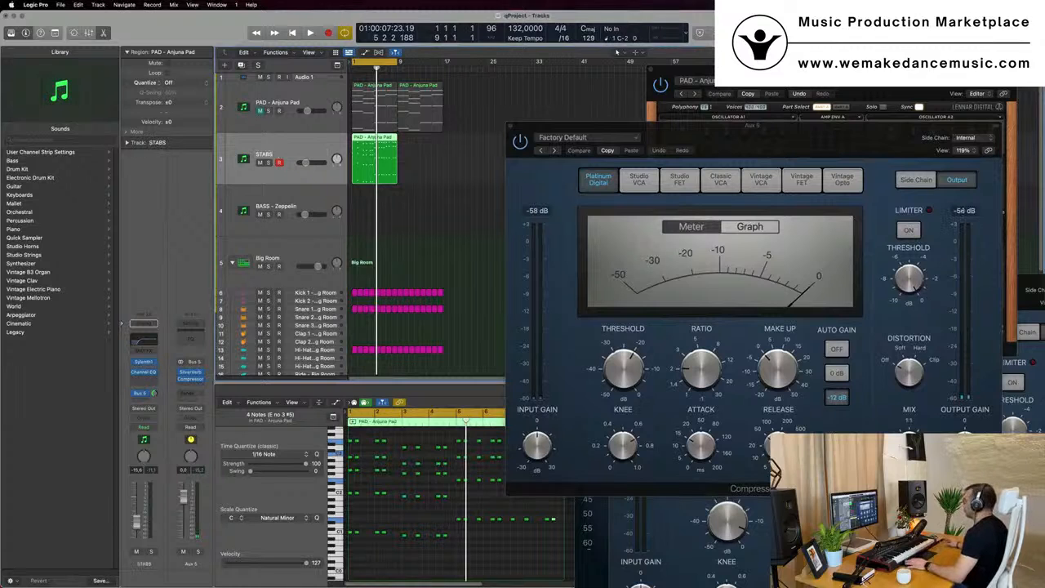
Step: Set the Aux 5 compressor's side-chain source to the STABS instrument (Inst 28) and move its window clear of the regions
left_click(963, 139)
left_click_drag(863, 140, 688, 153)
left_click(801, 152)
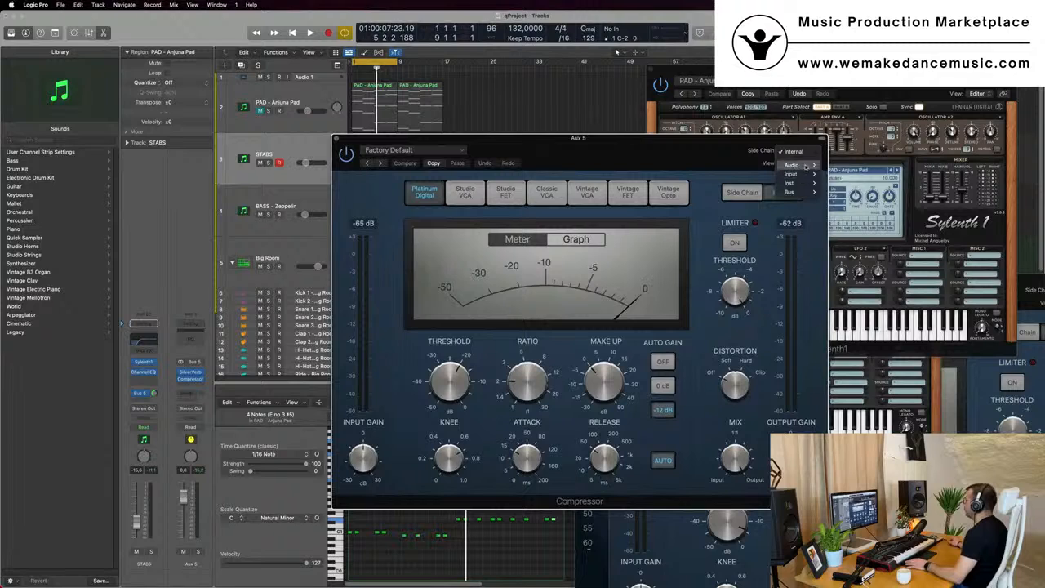
mouse_move(806, 176)
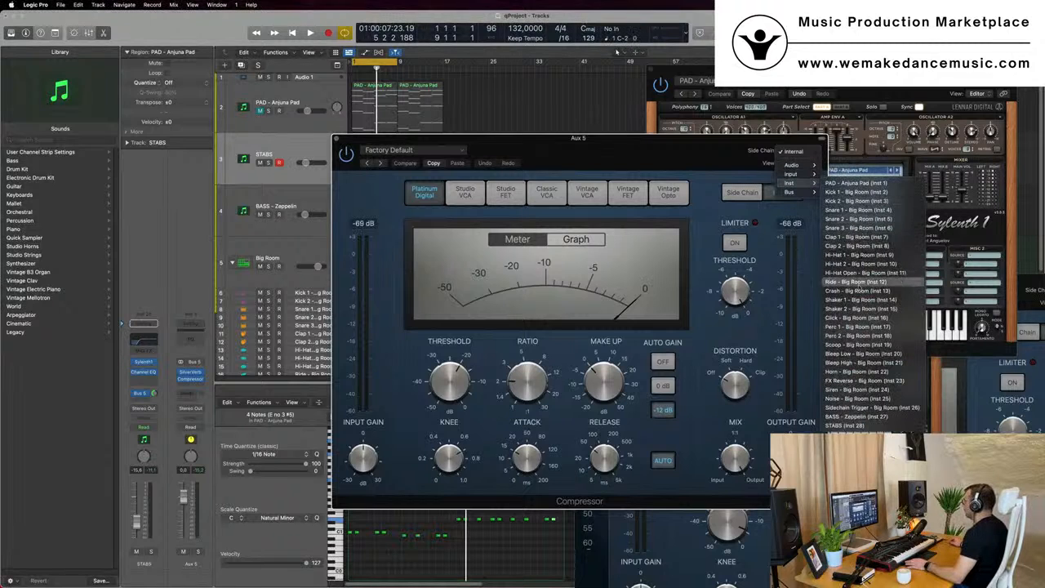
left_click(847, 426)
left_click_drag(368, 162, 513, 132)
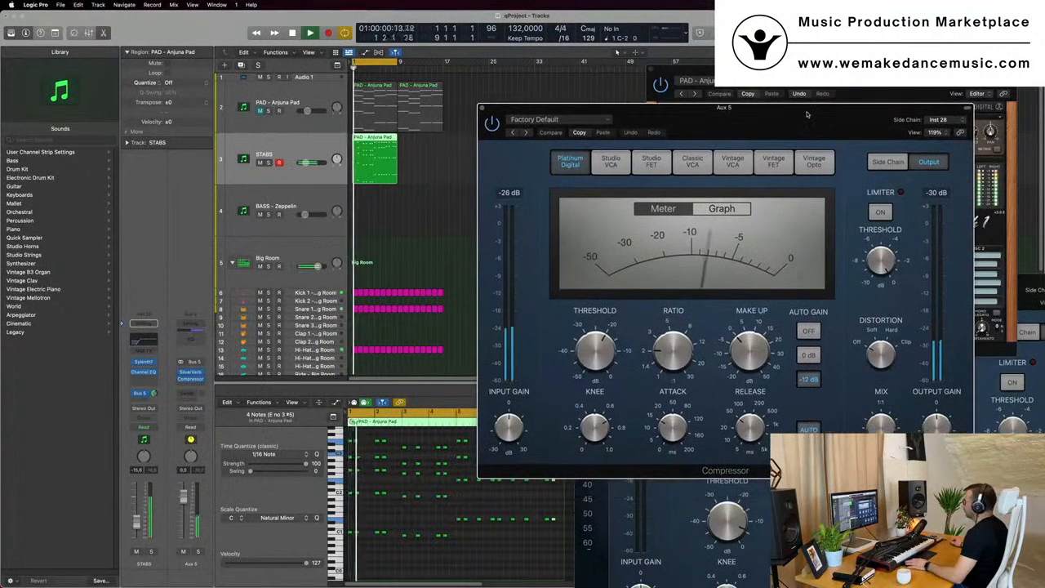
left_click_drag(832, 118, 762, 111)
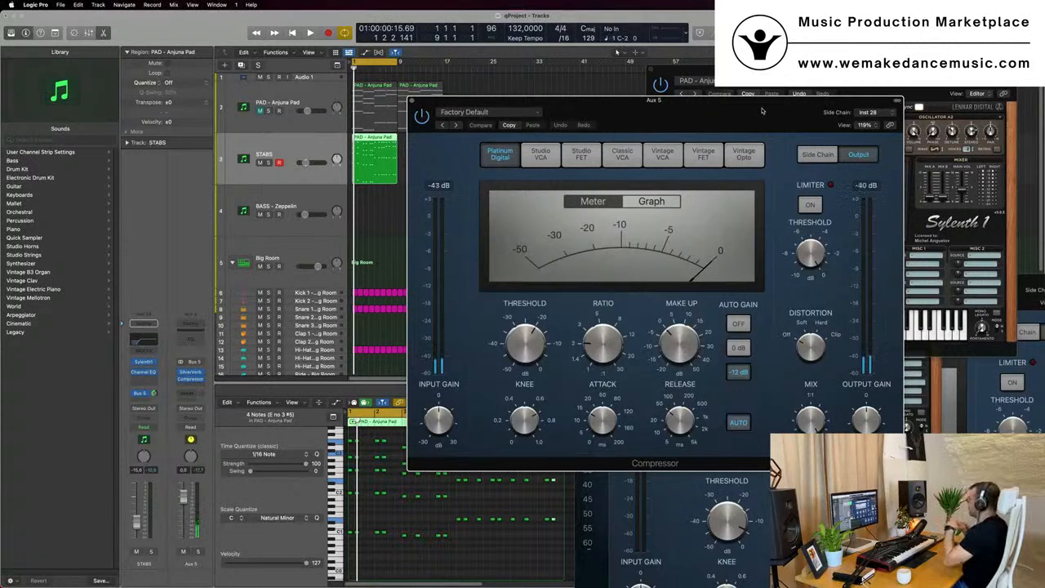
Step: Turn off the Aux 5 compressor's automatic release while auditioning the loop
key("space")
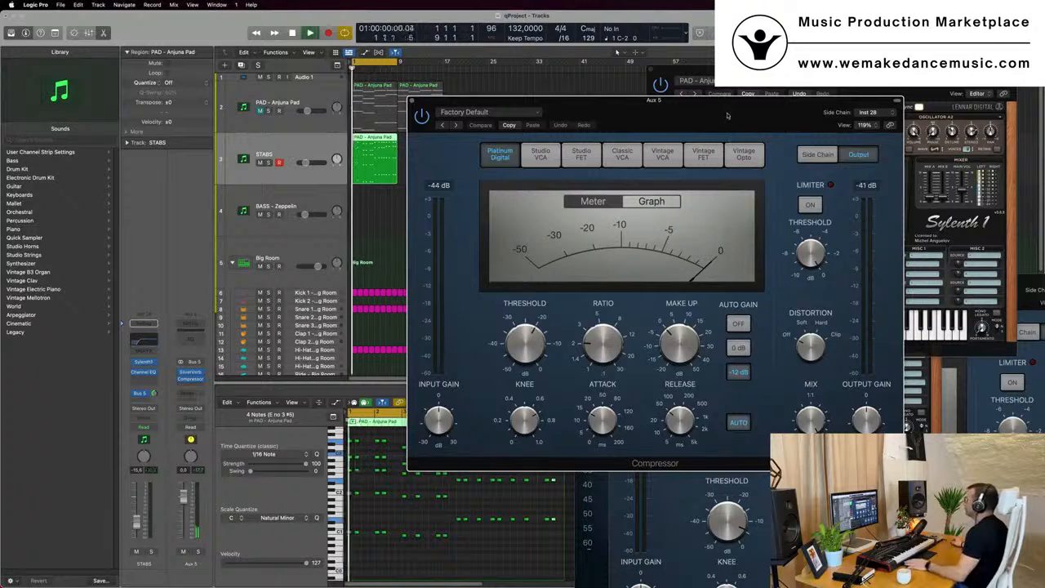
left_click_drag(565, 313, 539, 310)
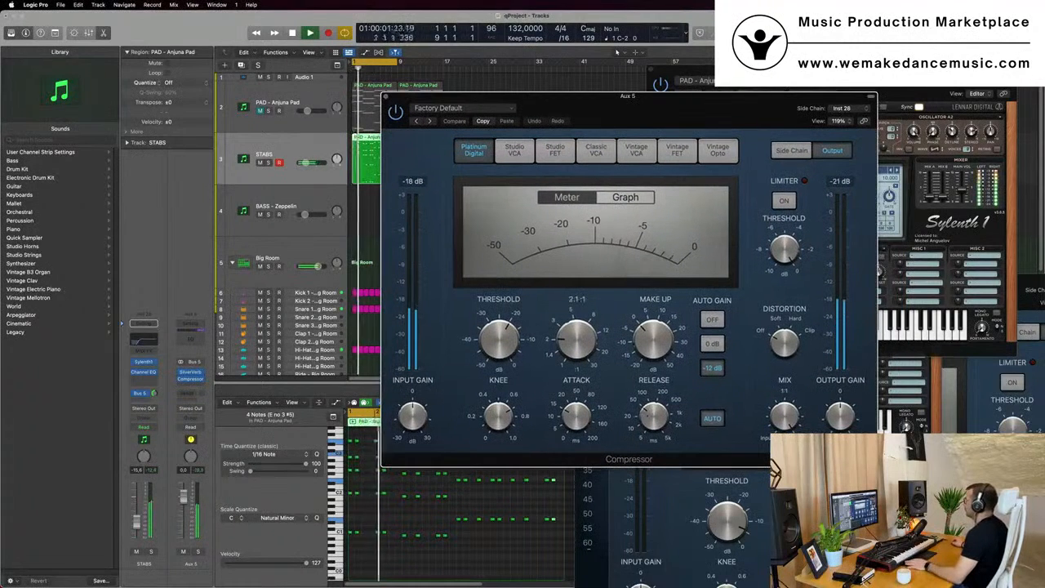
left_click(572, 335)
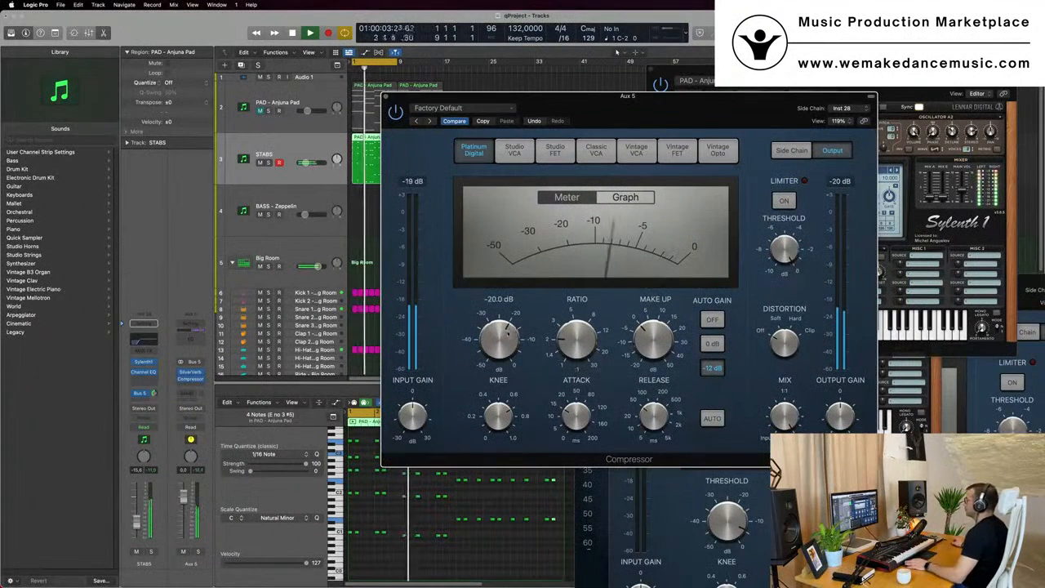
key("space")
key("space")
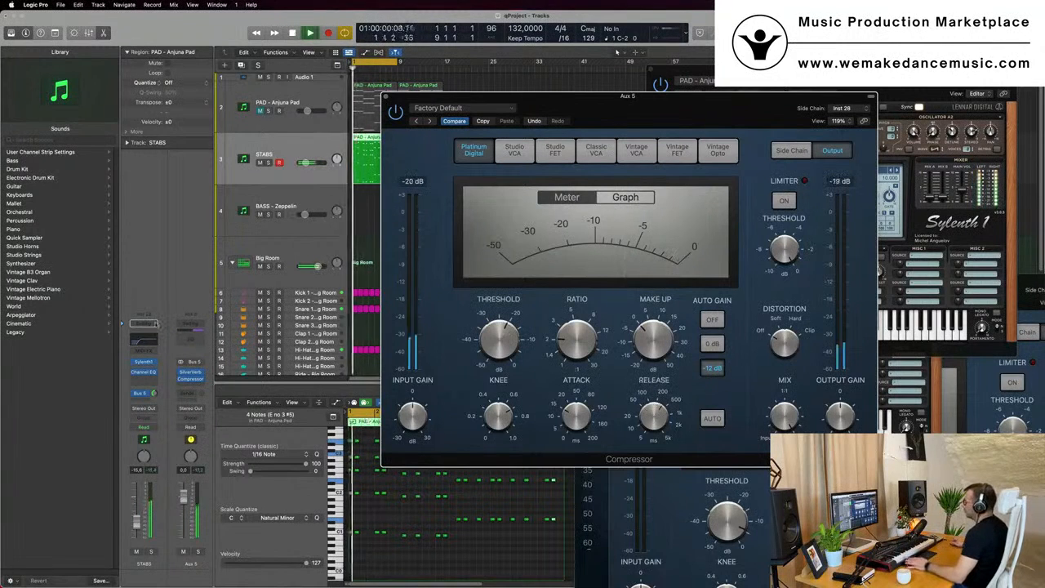
left_click(136, 525)
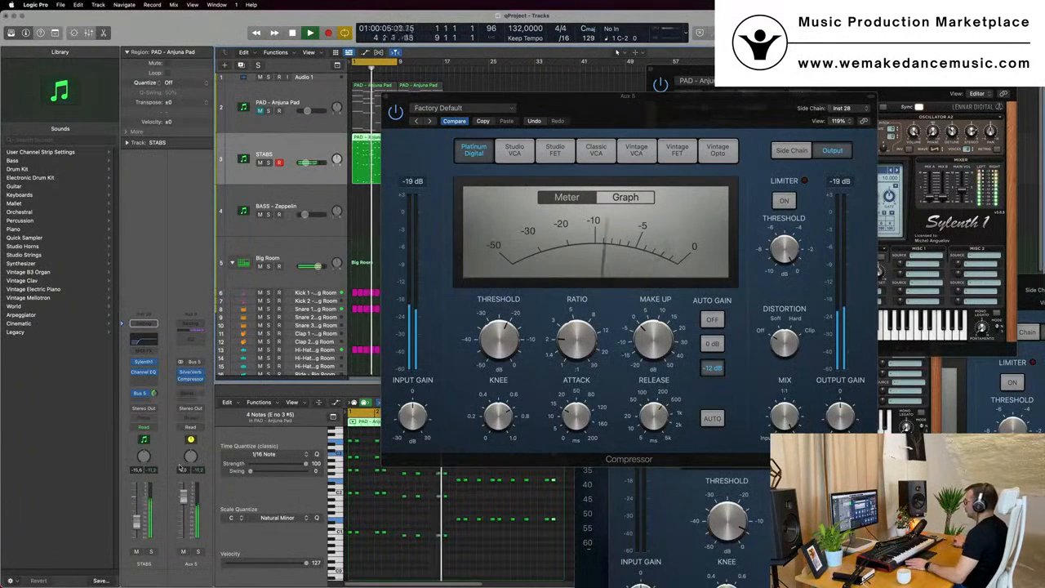
Step: Set the compressor's threshold to -20.0 dB and adjust its release while the loop plays
left_click_drag(660, 111, 716, 116)
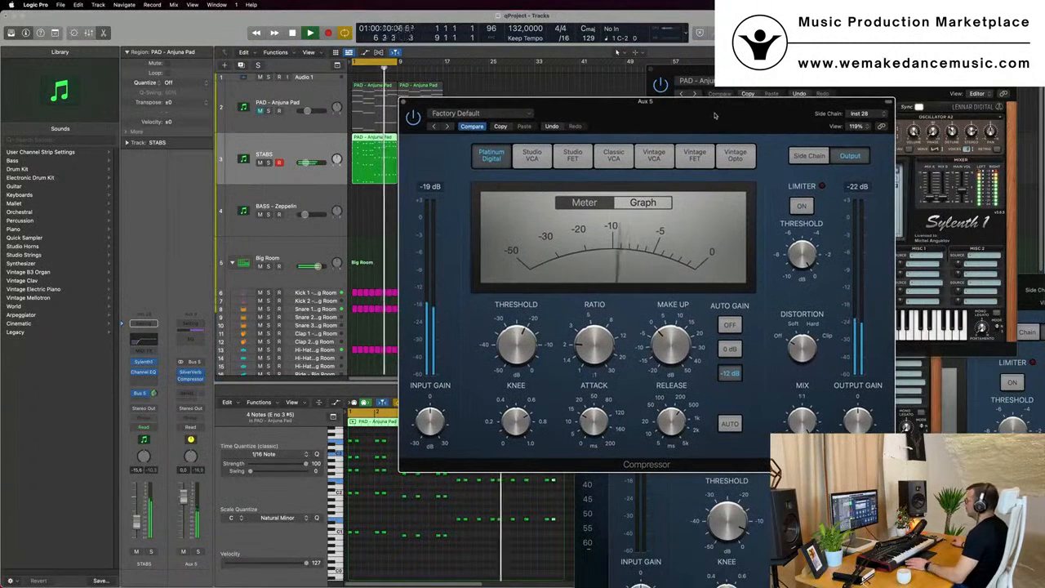
left_click_drag(527, 342, 524, 345)
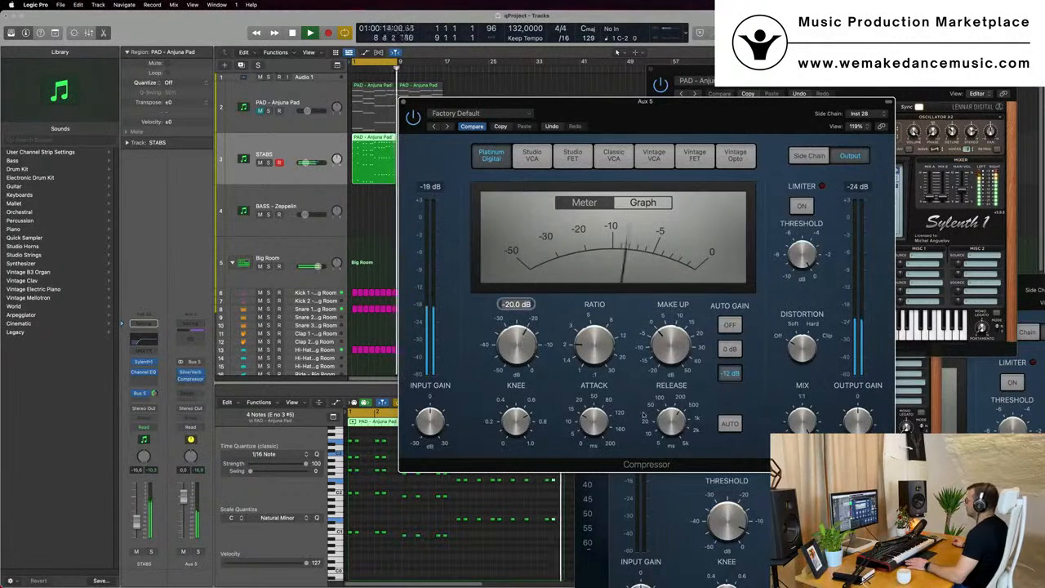
left_click_drag(672, 416, 670, 415)
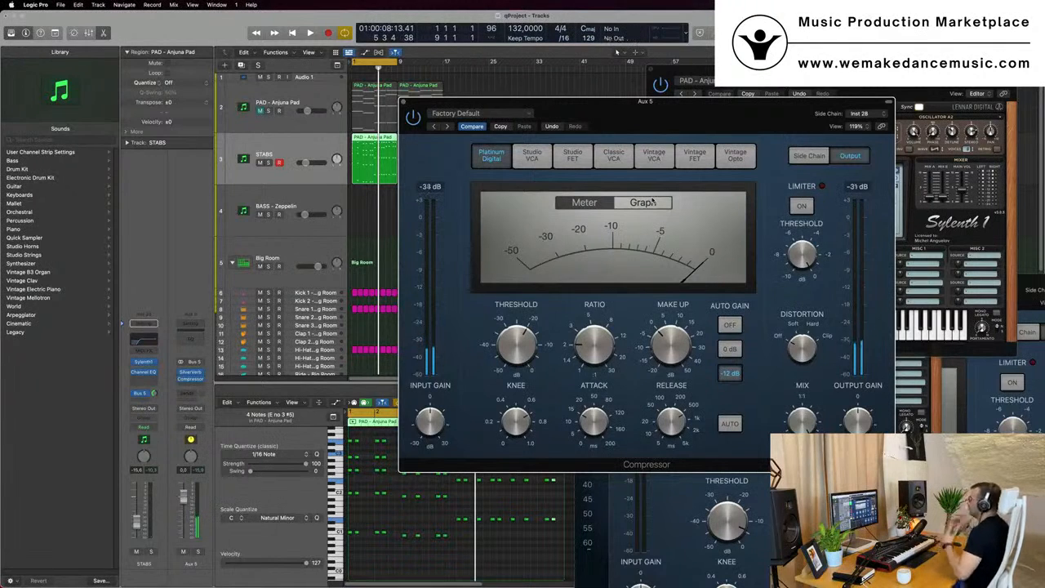
Step: Compare the reverb with the Aux 5 compressor bypassed and enabled during playback
left_click_drag(644, 102, 653, 141)
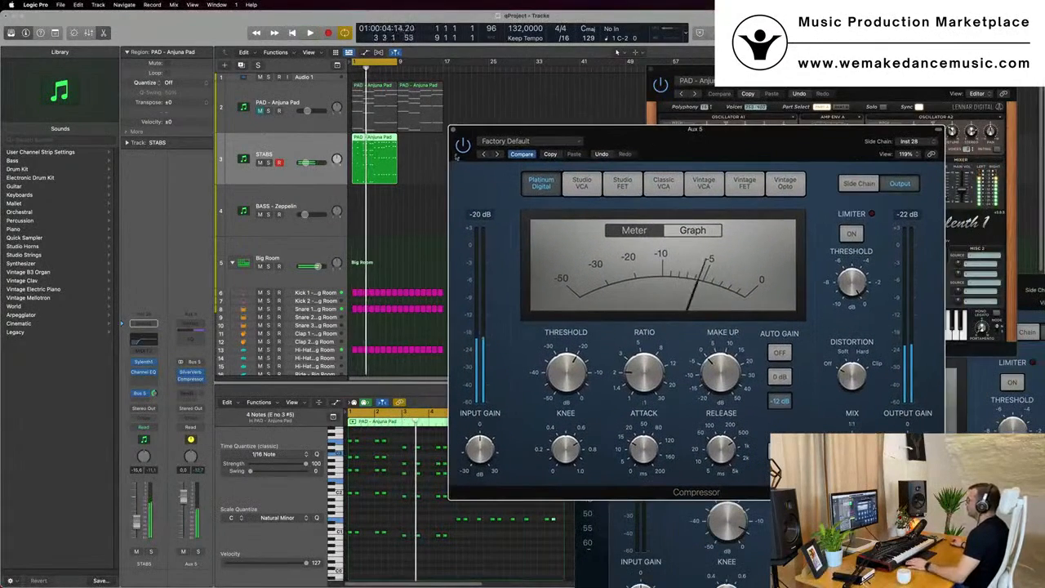
key("space")
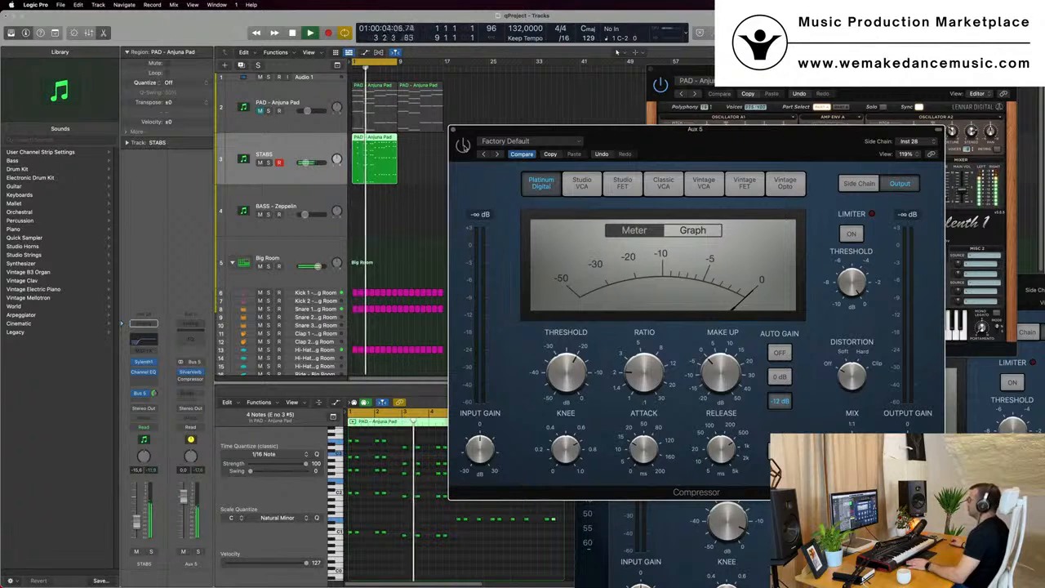
key("space")
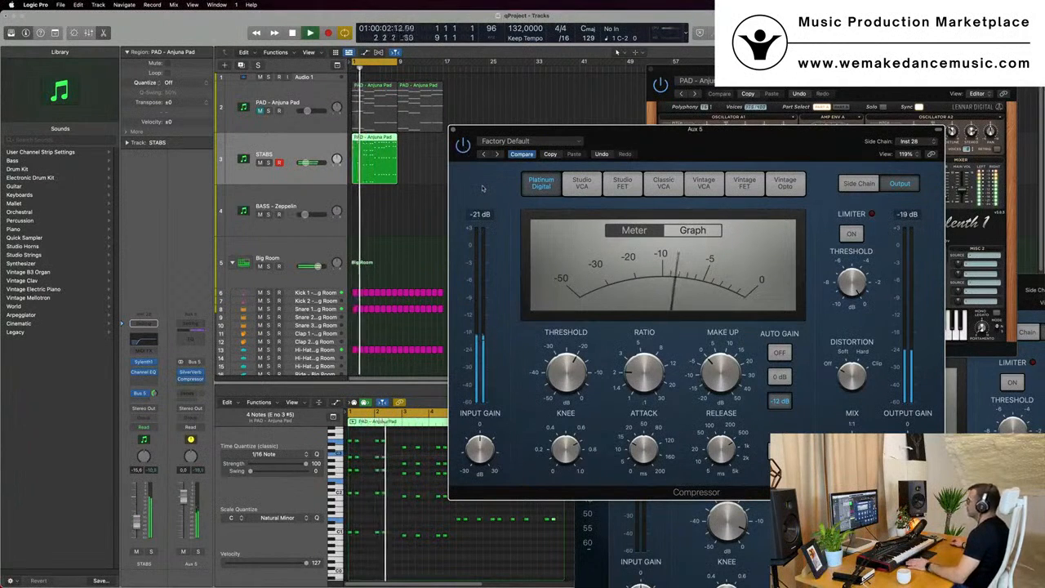
Step: Set the compressor's release to about 410 ms and close its window
left_click_drag(725, 464, 723, 448)
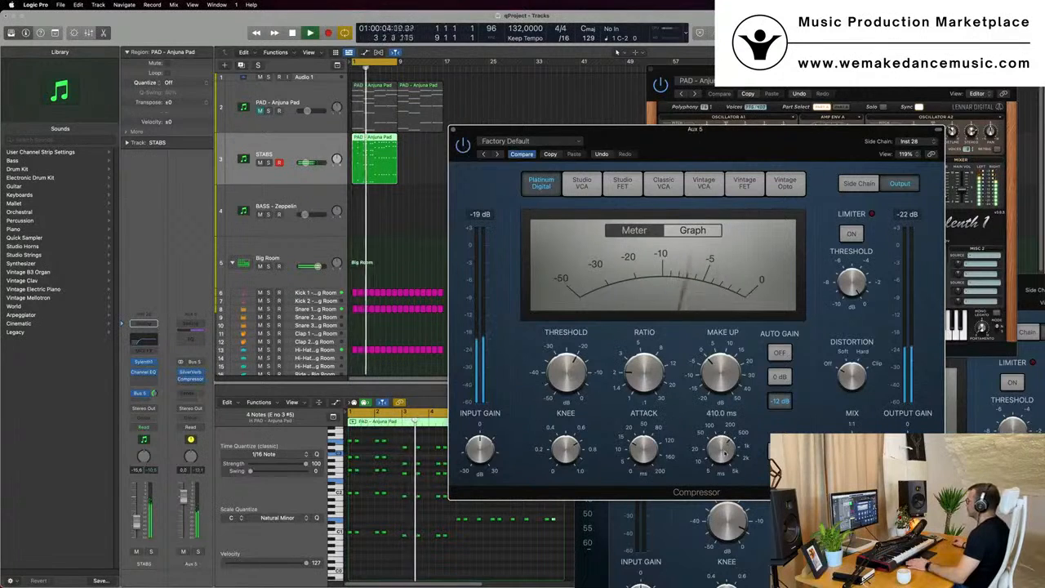
left_click_drag(780, 147, 774, 172)
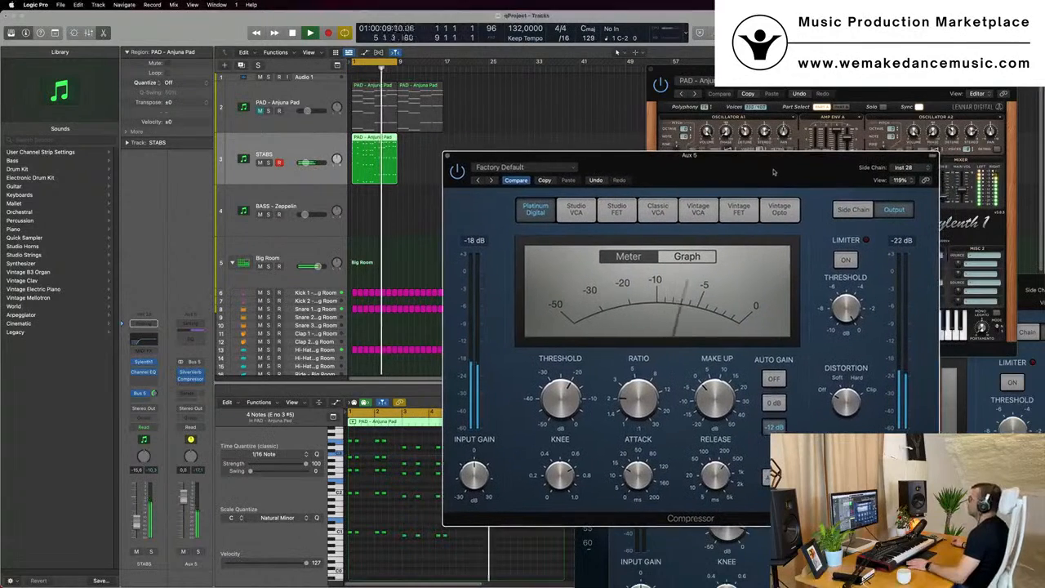
left_click(443, 158)
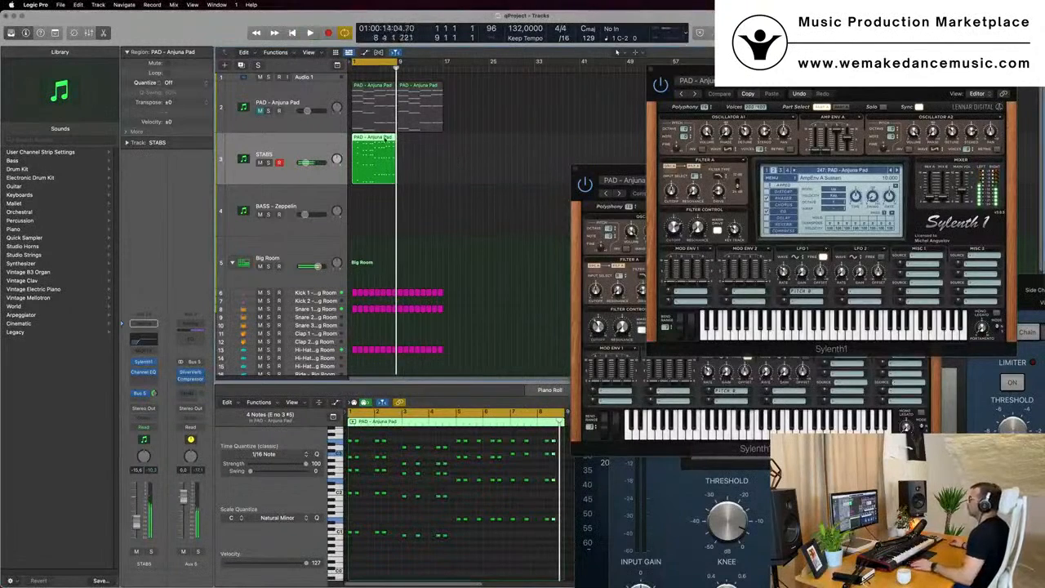
Step: Copy the STABS region to bar 9 and extend the cycle range to cover bars 1 to 17
left_click_drag(390, 139, 427, 147)
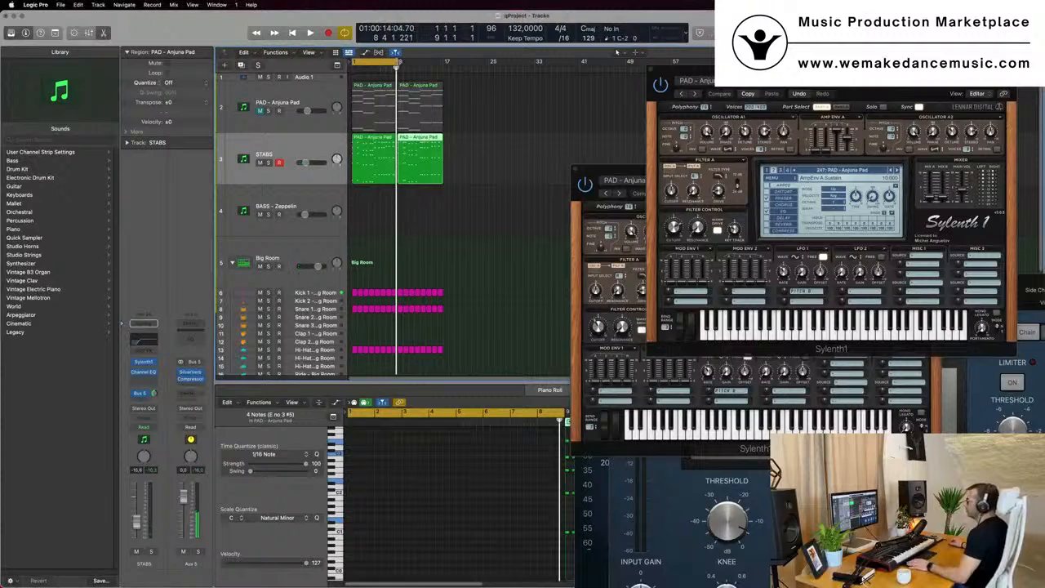
left_click(315, 150)
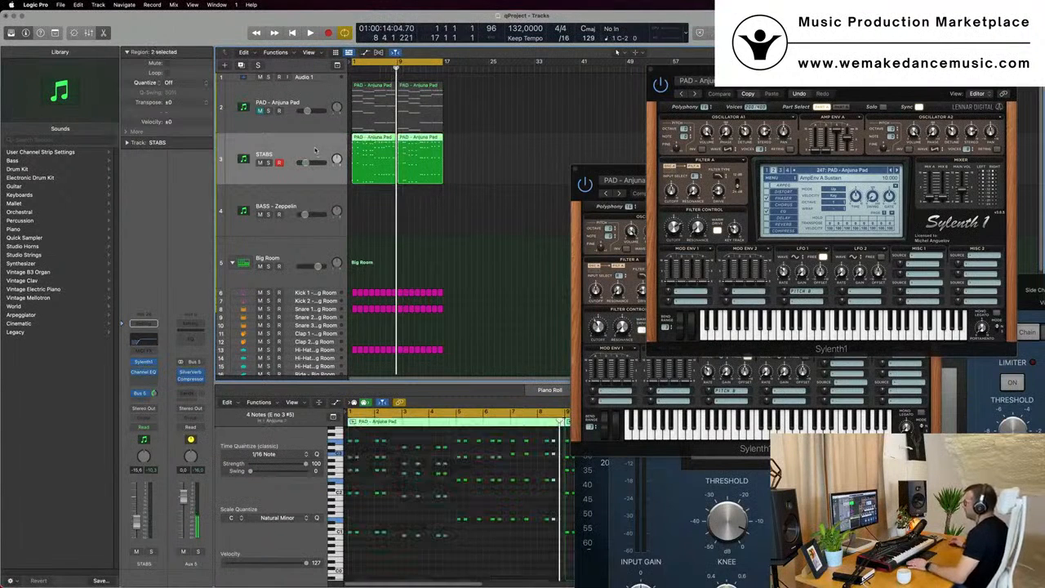
key("Return")
Step: Copy the first pad region onto the BASS - Zeppelin track at bar 1 and delete all notes except each chord's lowest
left_click(360, 162)
left_click_drag(360, 162, 386, 291)
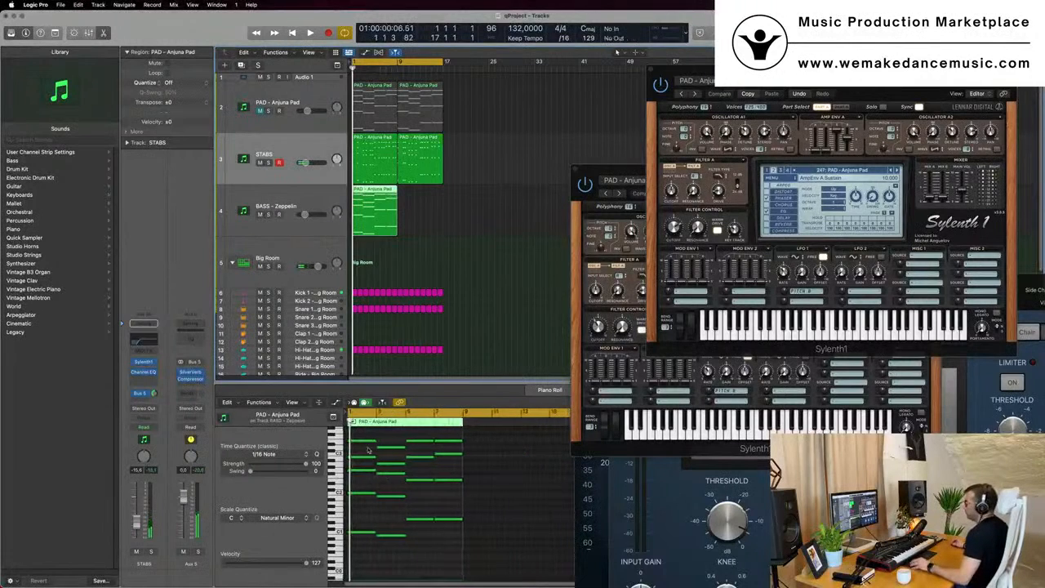
left_click(451, 499)
key("space")
left_click_drag(451, 499, 351, 437)
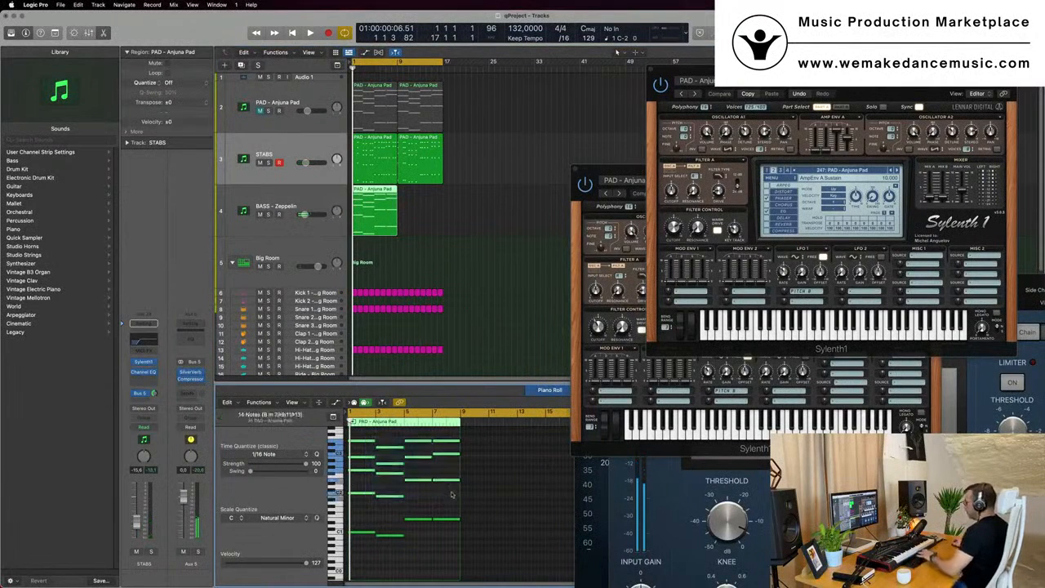
key("Delete")
key("space")
key("space")
Step: Transpose the four remaining bass notes up one octave and audition them
left_click(381, 514)
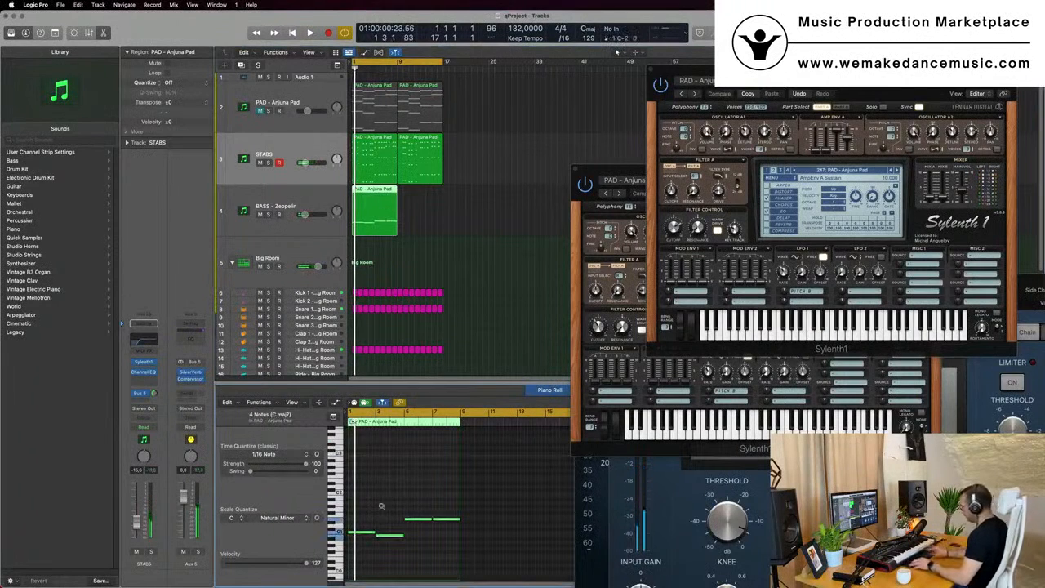
key("alt+shift+Up")
key("space")
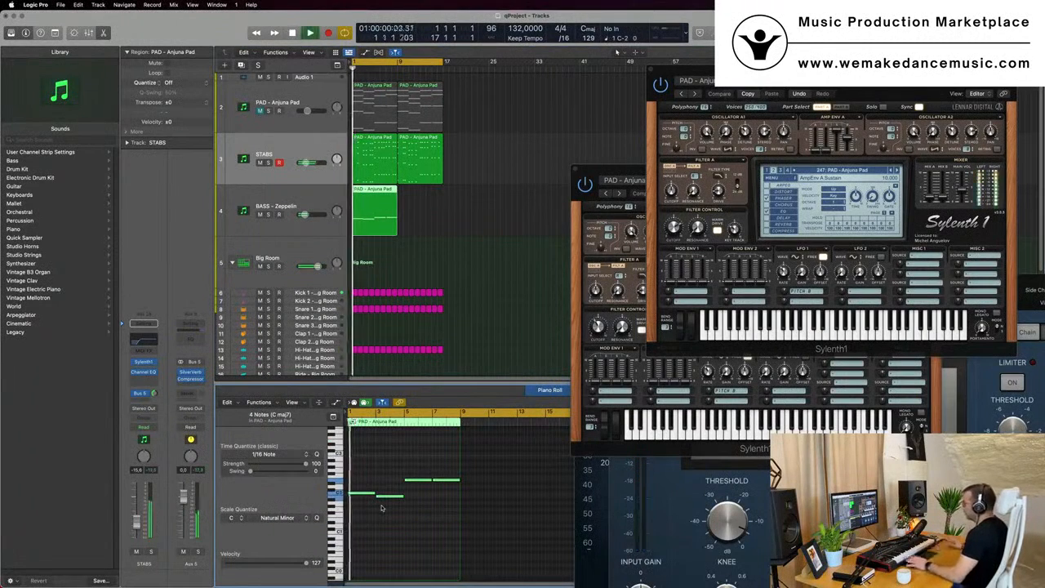
key("space")
Step: Open the Sylenth1 instrument on the BASS - Zeppelin track and place its window beside the regions
left_click(330, 205)
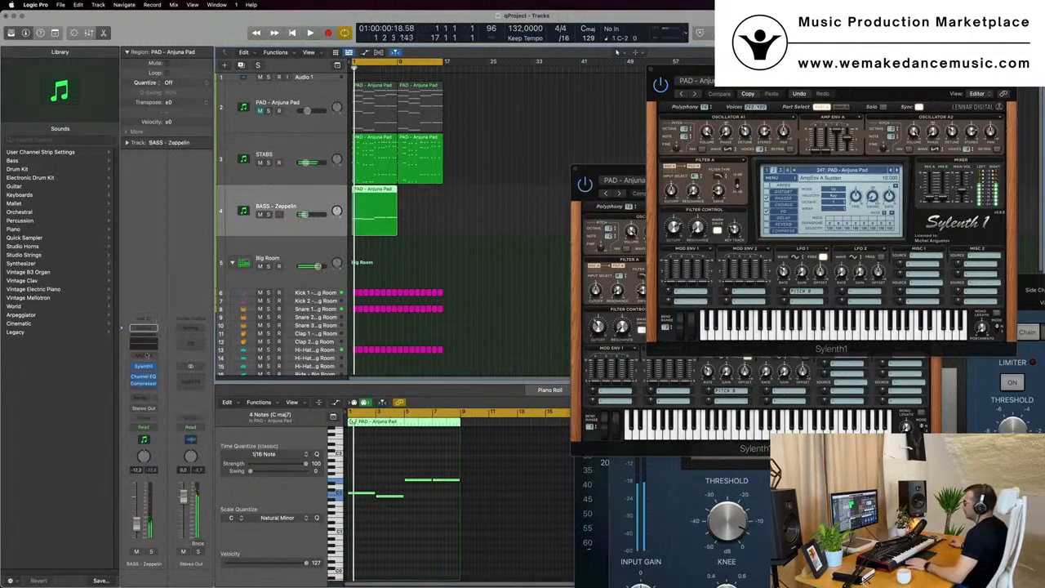
left_click(144, 367)
key("space")
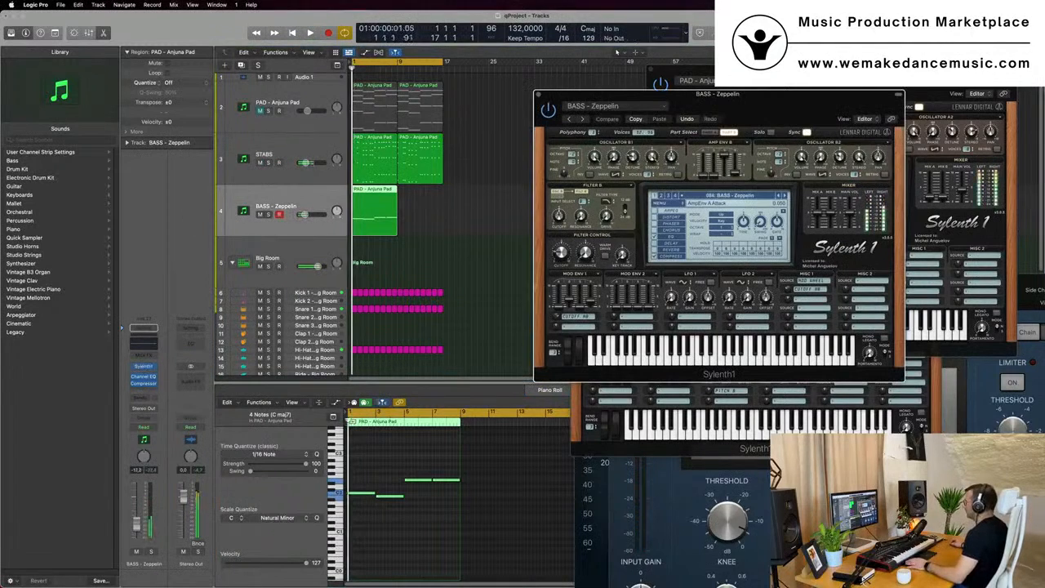
left_click_drag(767, 98, 727, 130)
key("Return")
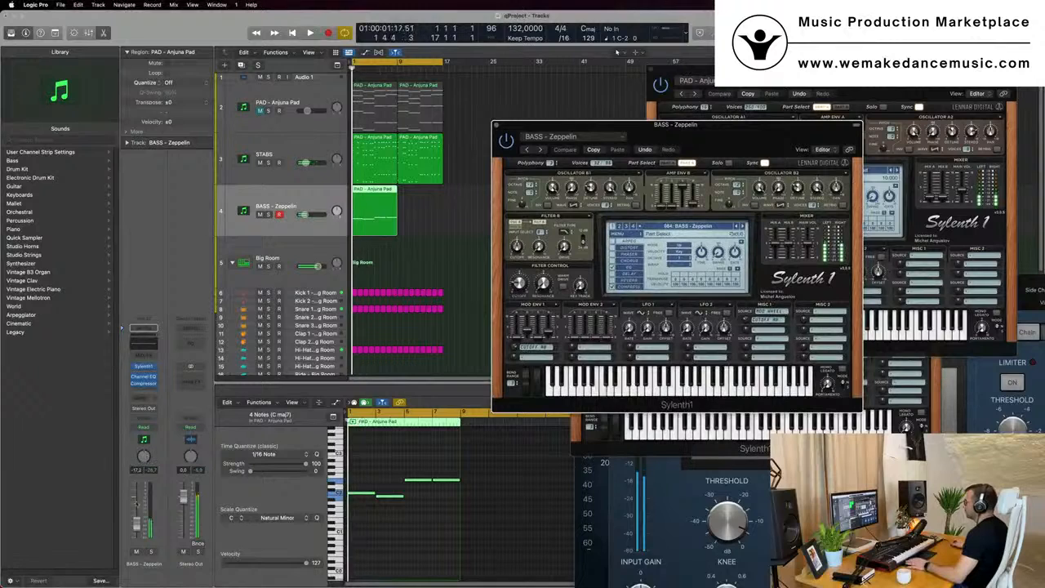
Step: Raise the BASS - Zeppelin track's volume while playing the loop from the start
left_click_drag(137, 528, 138, 518)
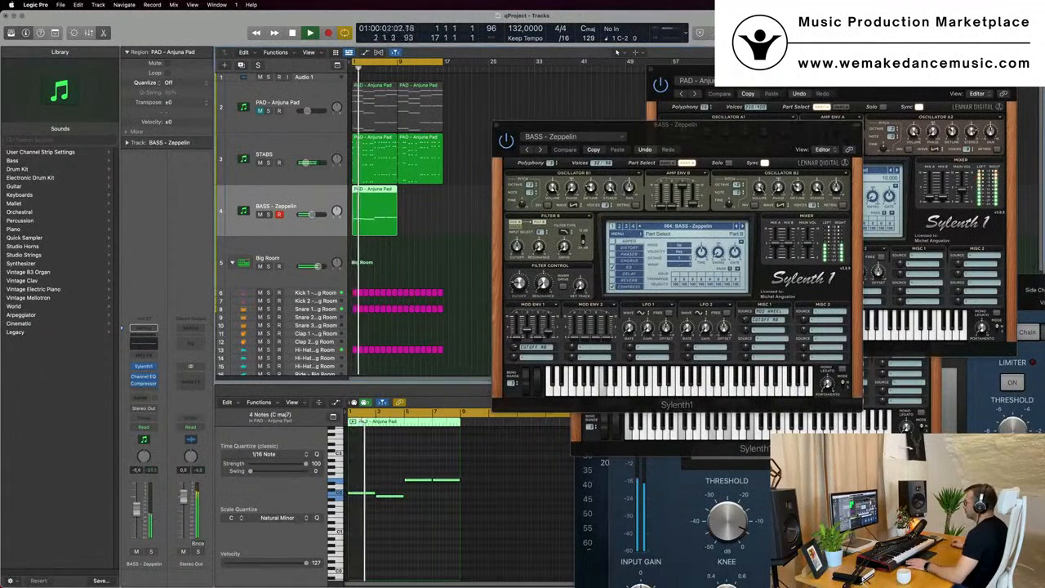
key("Return")
key("space")
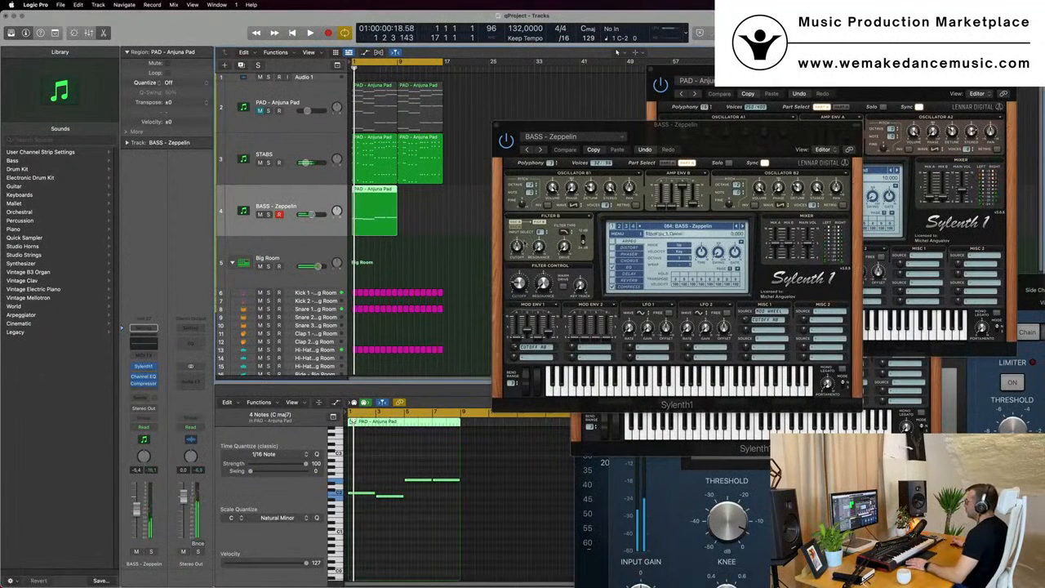
Step: Try the Sylenth1 arpeggiator on the BASS - Zeppelin patch while the loop plays
left_click(613, 242)
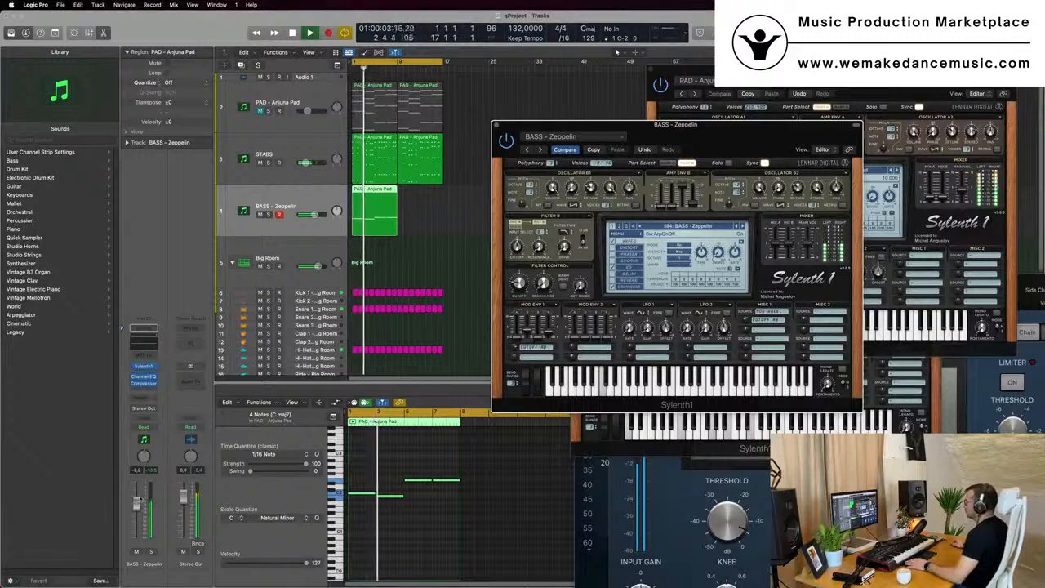
left_click_drag(725, 146, 676, 143)
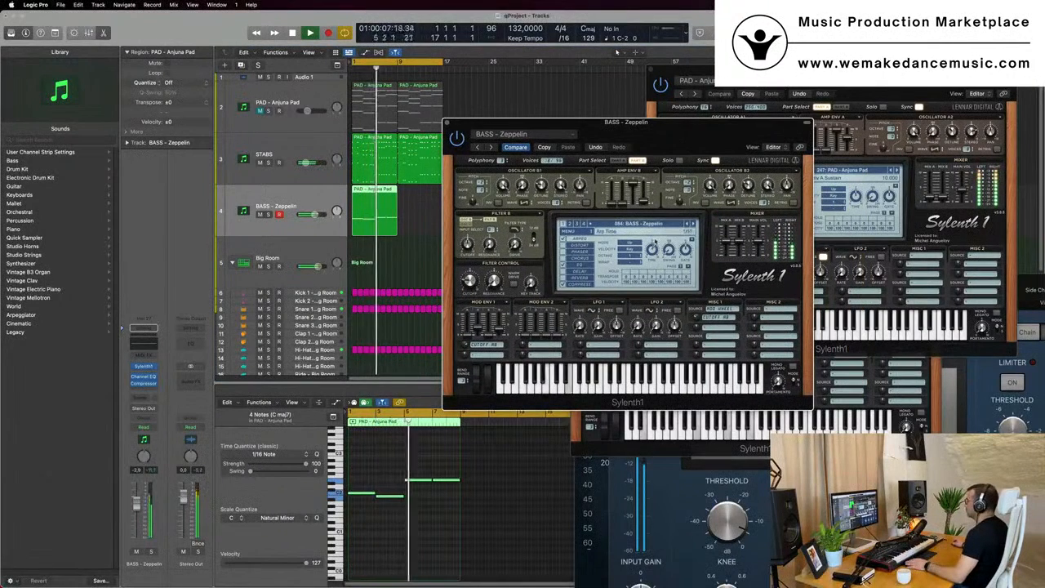
key("Return")
left_click_drag(681, 124, 717, 158)
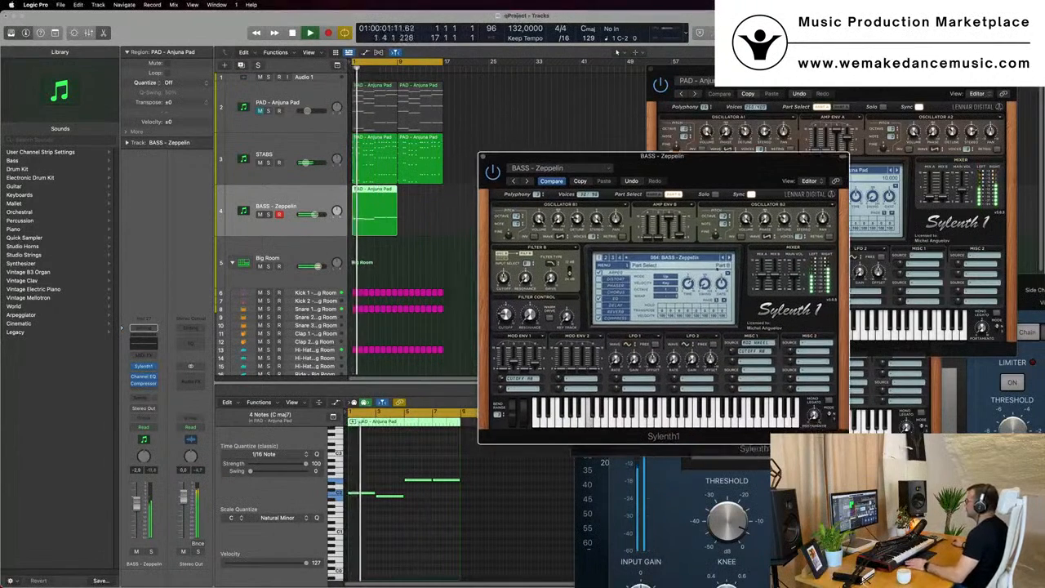
Step: Load the ARP - Trance Bassline preset in the bass track's Sylenth1 and audition it with the loop
key("space")
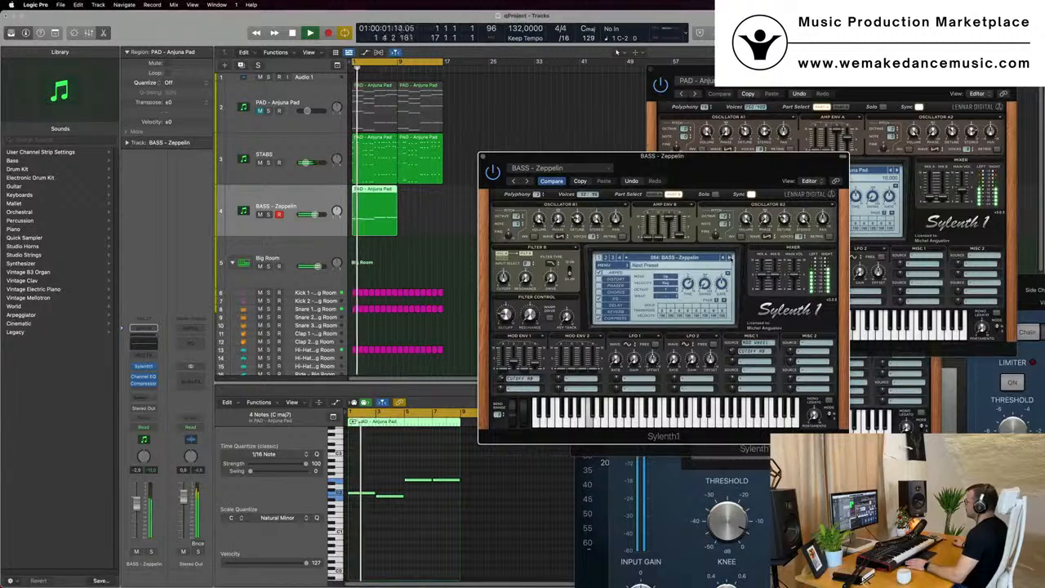
left_click(730, 258)
left_click(699, 260)
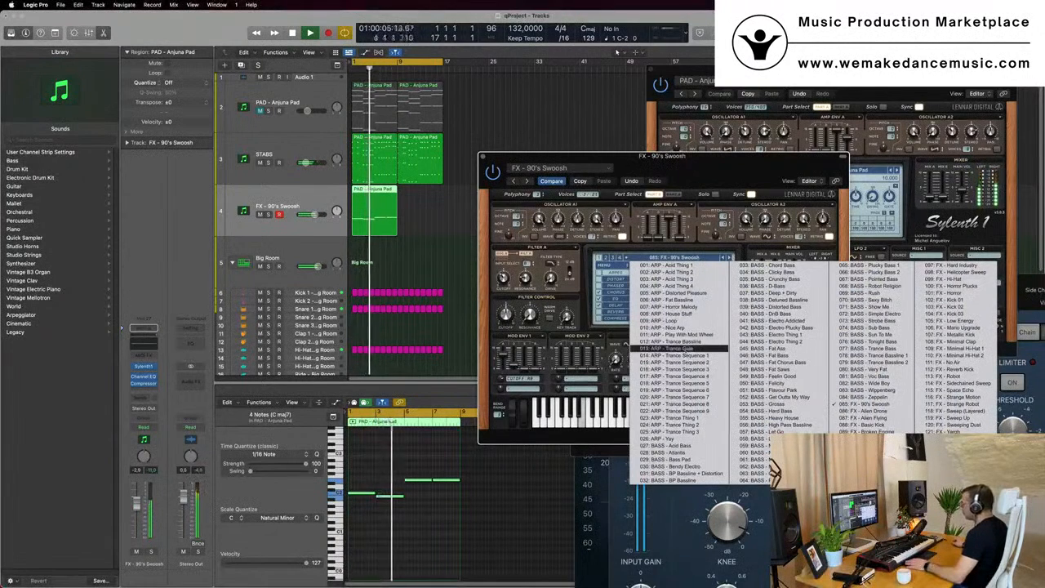
left_click(674, 341)
left_click_drag(709, 163, 719, 211)
key("space")
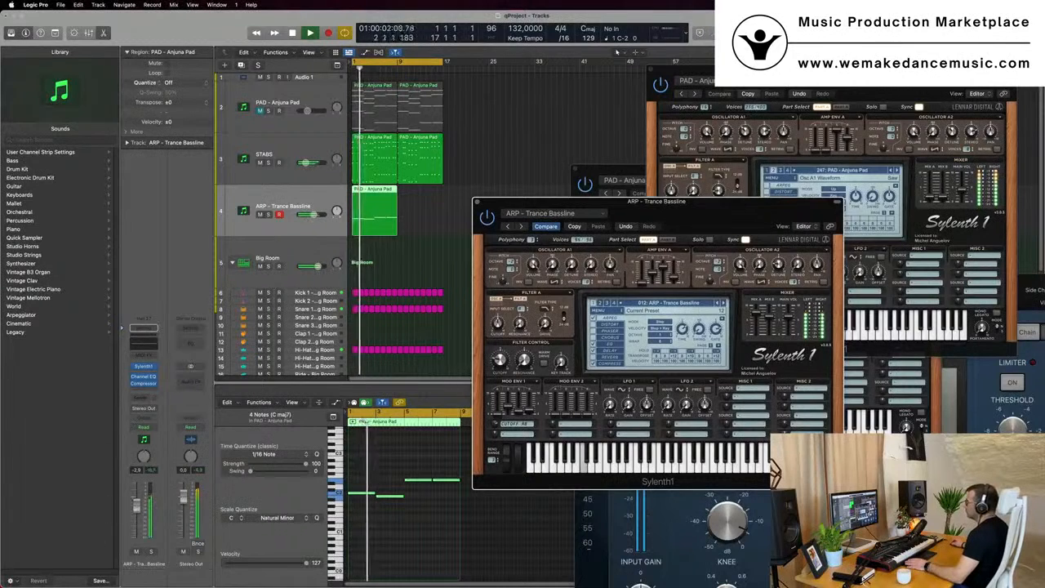
Step: Lower the ARP - Trance Bassline track's volume to about -4.7 dB and open its Compressor while playing the loop
left_click_drag(136, 505, 137, 510)
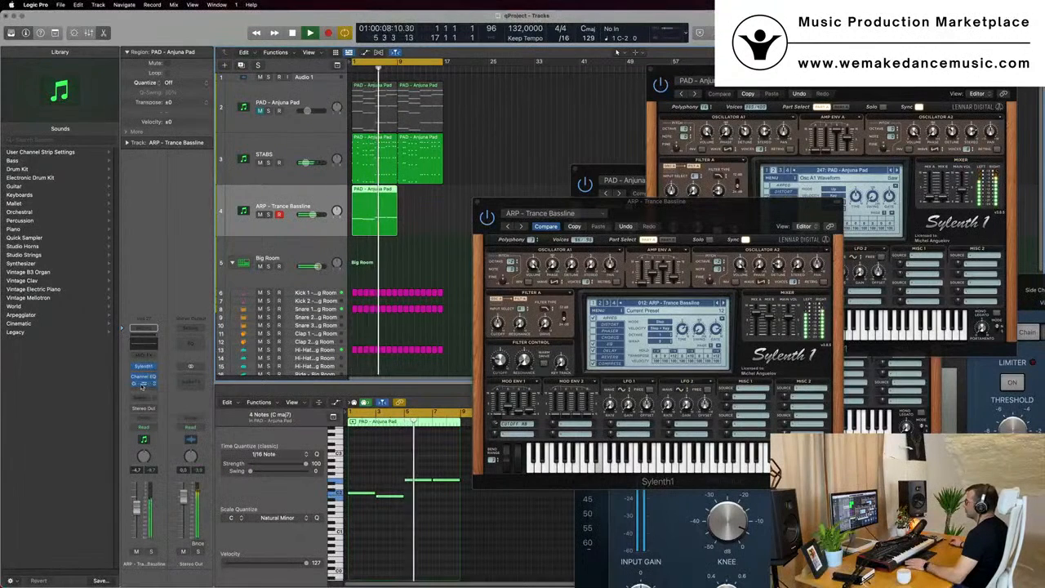
left_click(142, 384)
left_click(144, 383)
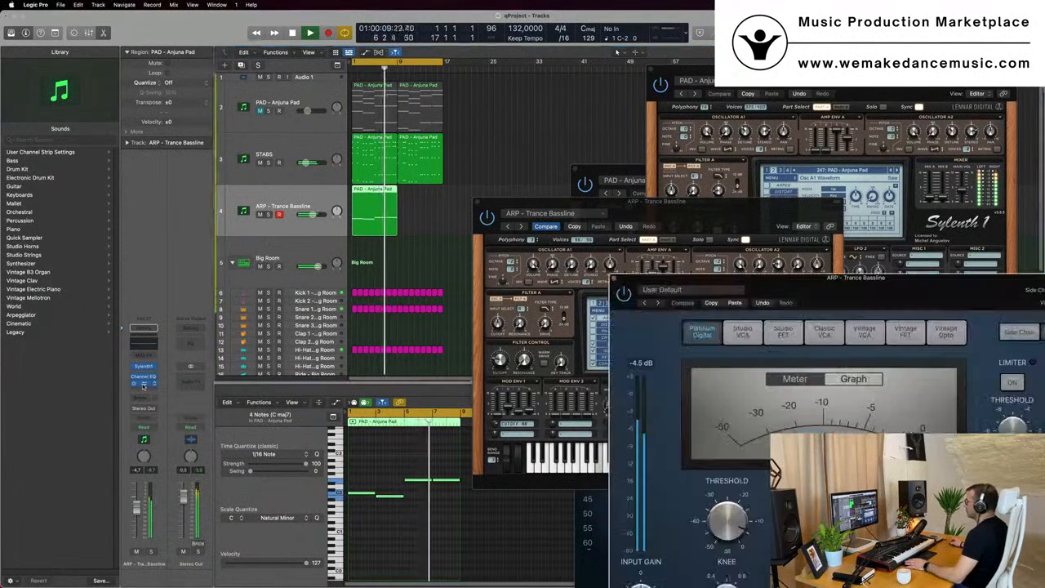
key("space")
left_click_drag(853, 279, 634, 212)
key("space")
Step: Check which bus sources the bass track's Compressor offers for its side chain
left_click(856, 224)
mouse_move(861, 266)
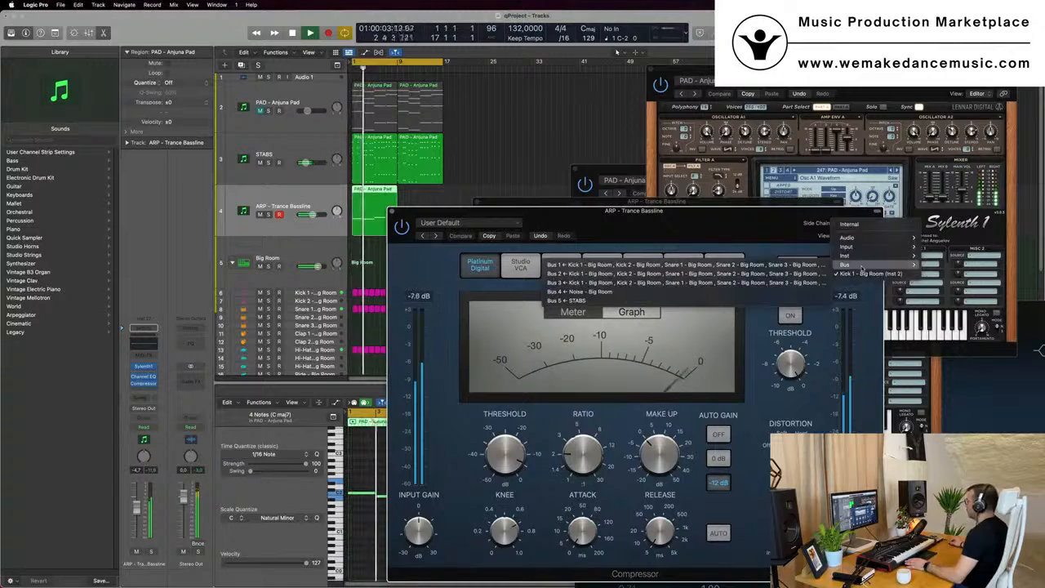
left_click_drag(642, 223, 776, 125)
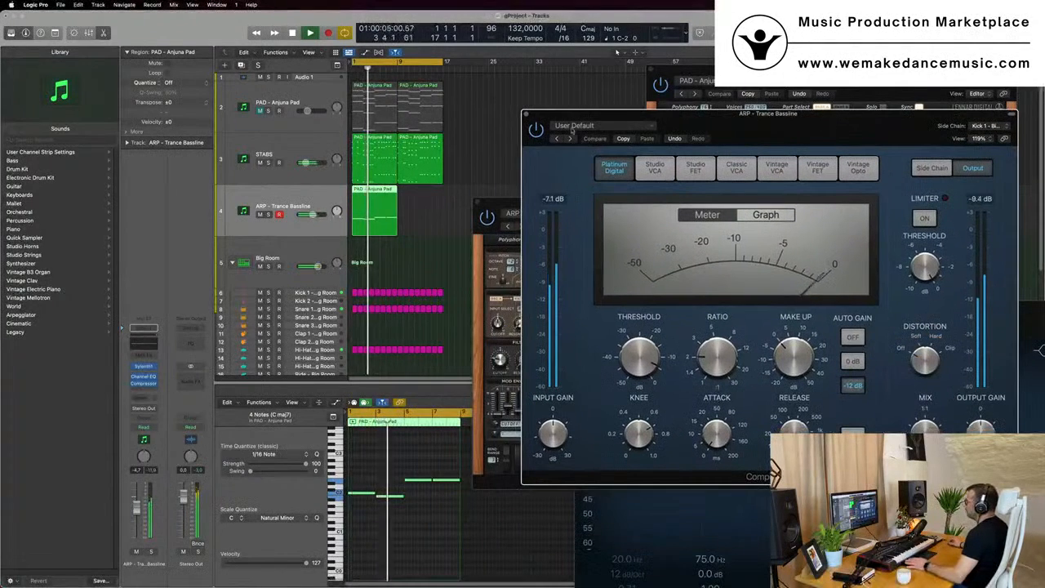
left_click(500, 142)
key("space")
Step: Add a Bus 7 send to the Kick 1 - Big Room track and pull the new aux channel's fader fully down
left_click(312, 202)
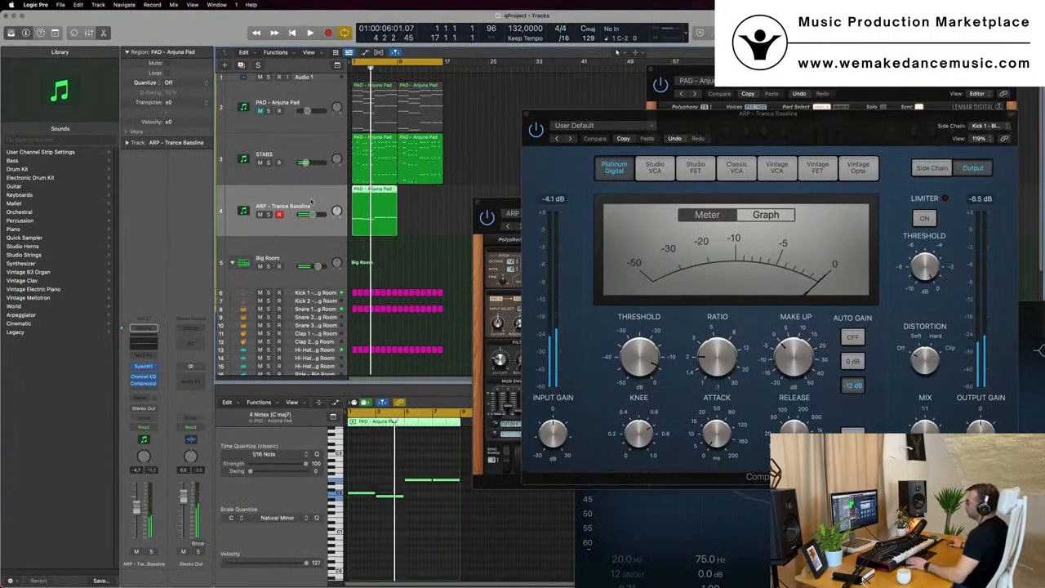
left_click(303, 291)
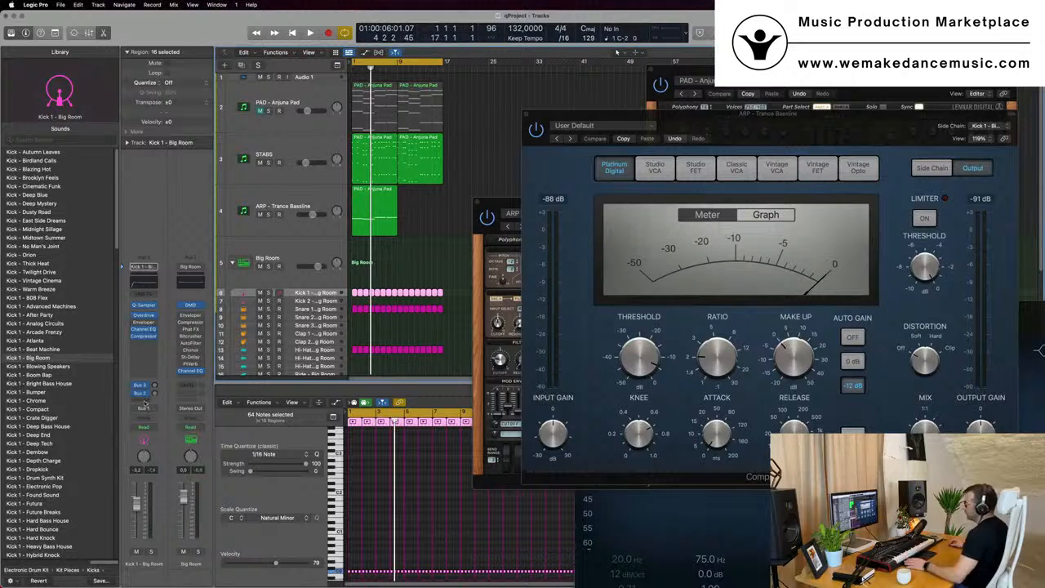
left_click(145, 401)
mouse_move(168, 412)
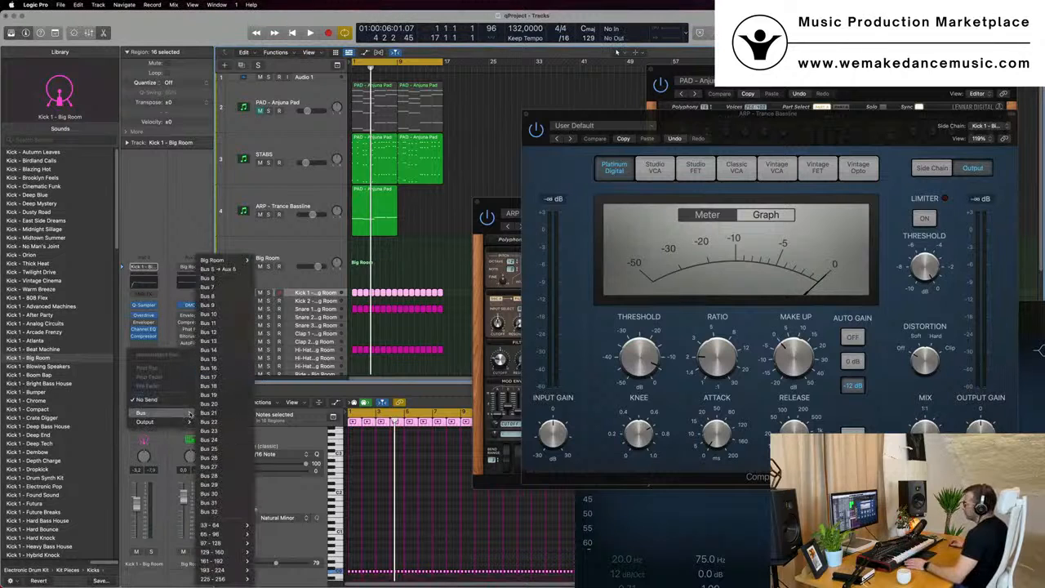
left_click(239, 288)
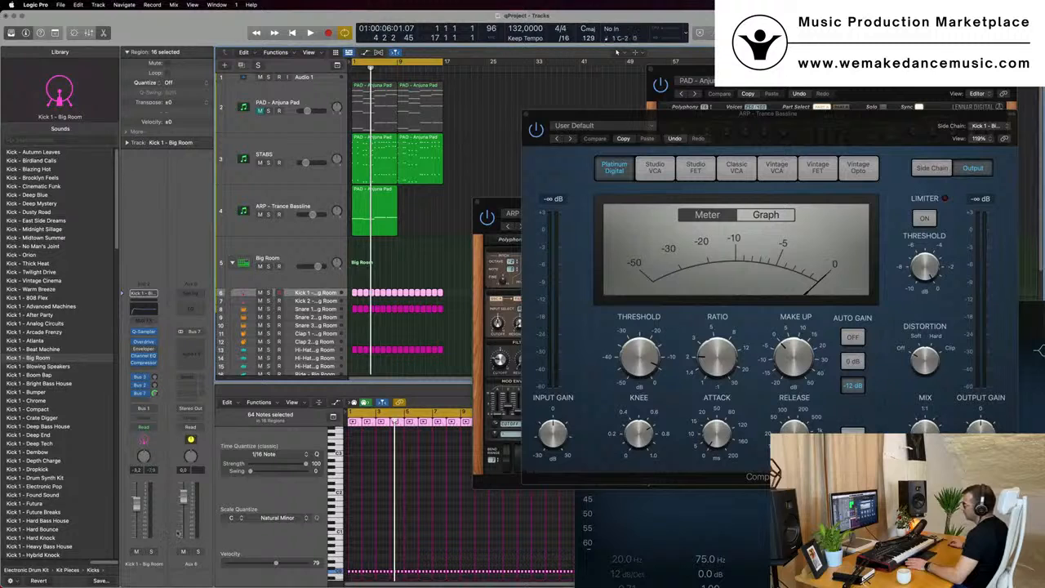
key("Return")
key("space")
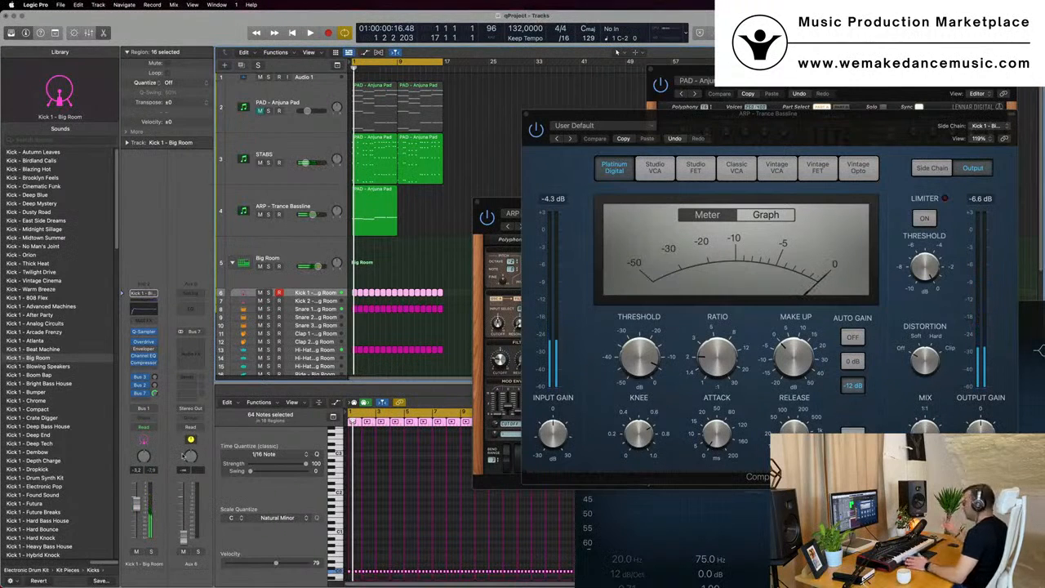
Step: Set the bass Compressor's side chain to Bus 7 and lower its threshold while the loop plays
left_click_drag(728, 124, 690, 127)
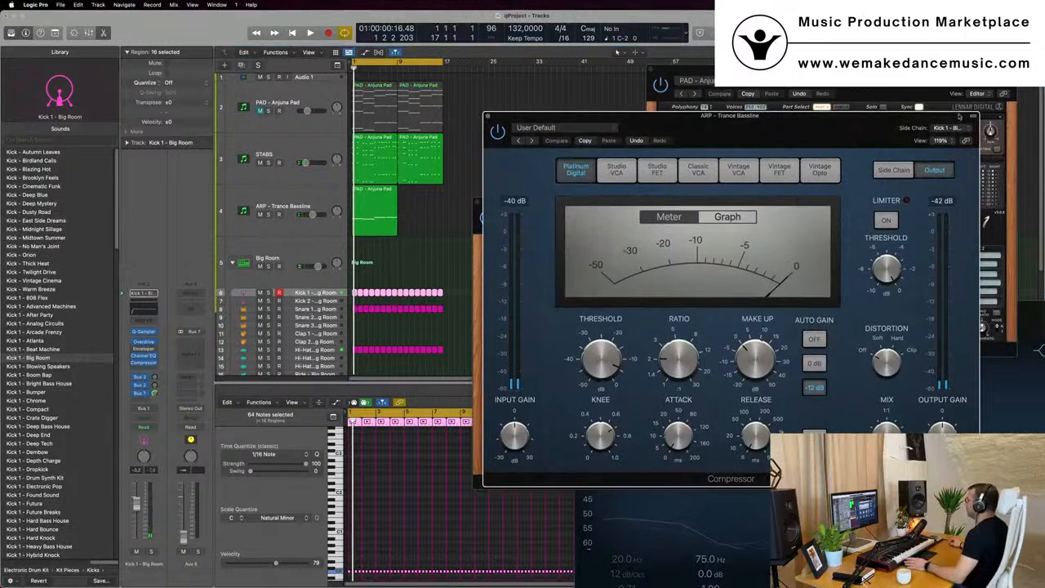
left_click(955, 128)
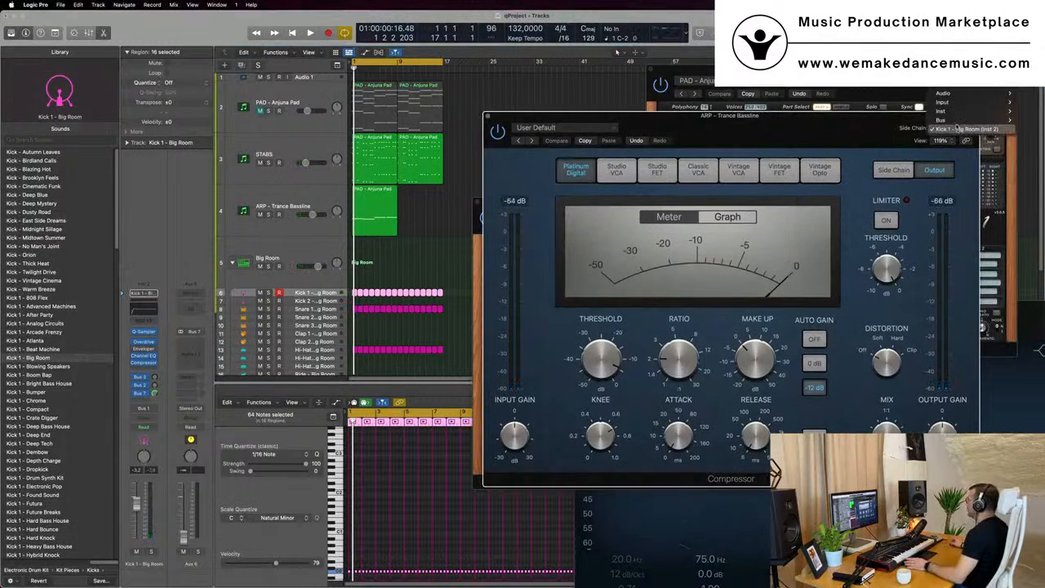
mouse_move(941, 120)
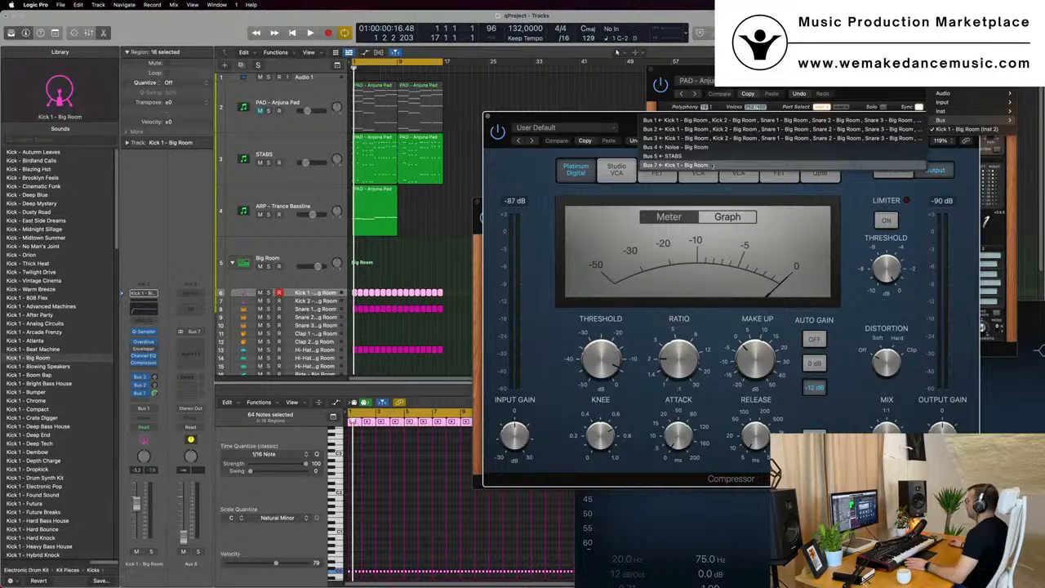
left_click(713, 165)
left_click_drag(720, 126, 626, 137)
key("space")
left_click_drag(508, 369, 507, 413)
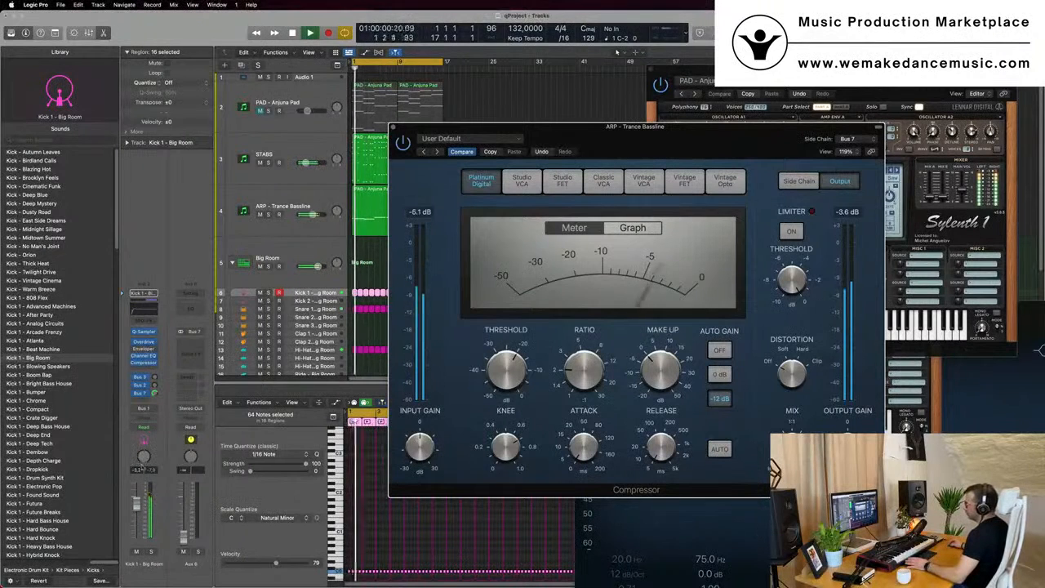
Step: Close the bass Compressor and try the loop from the start with the Kick 1 track's insert effects bypassed
left_click(176, 221)
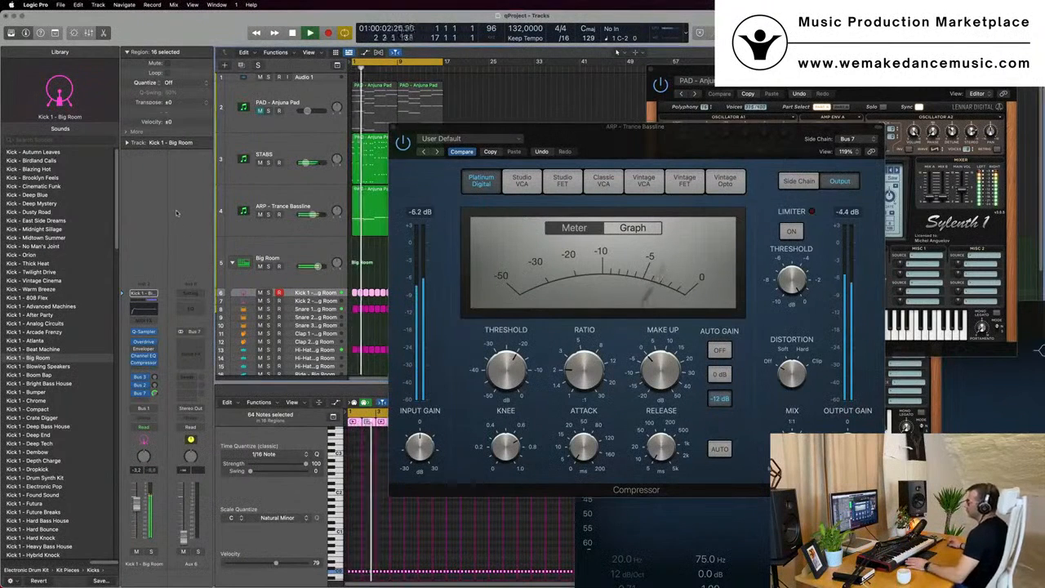
left_click_drag(616, 142, 559, 160)
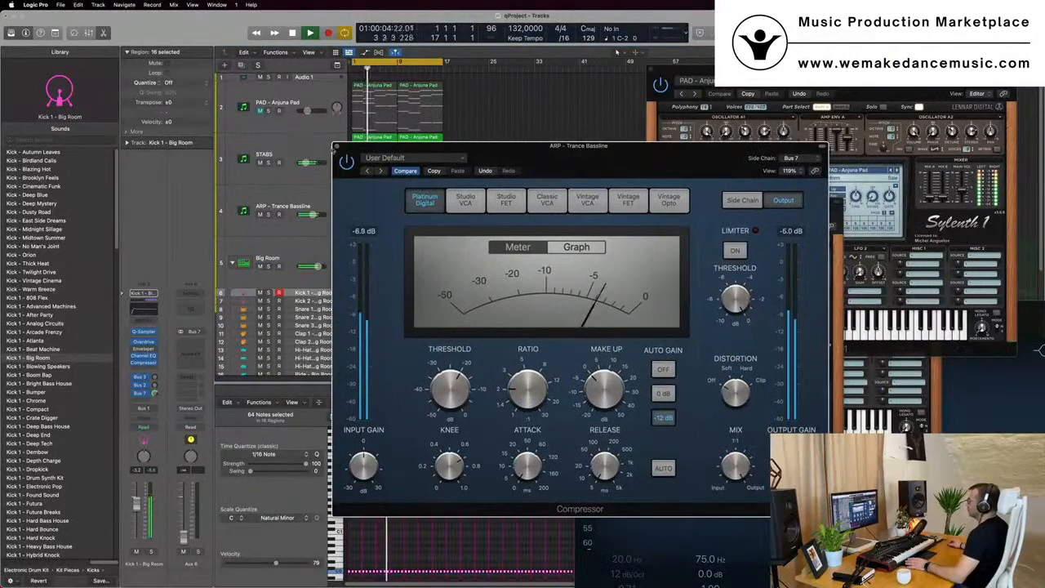
key("super+w")
key("space")
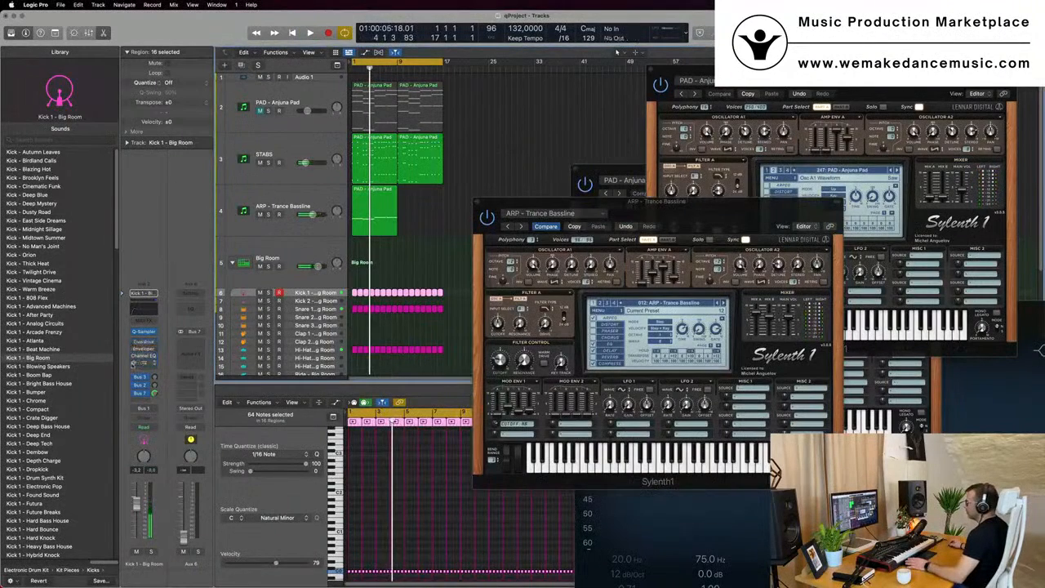
key("Return")
key("space")
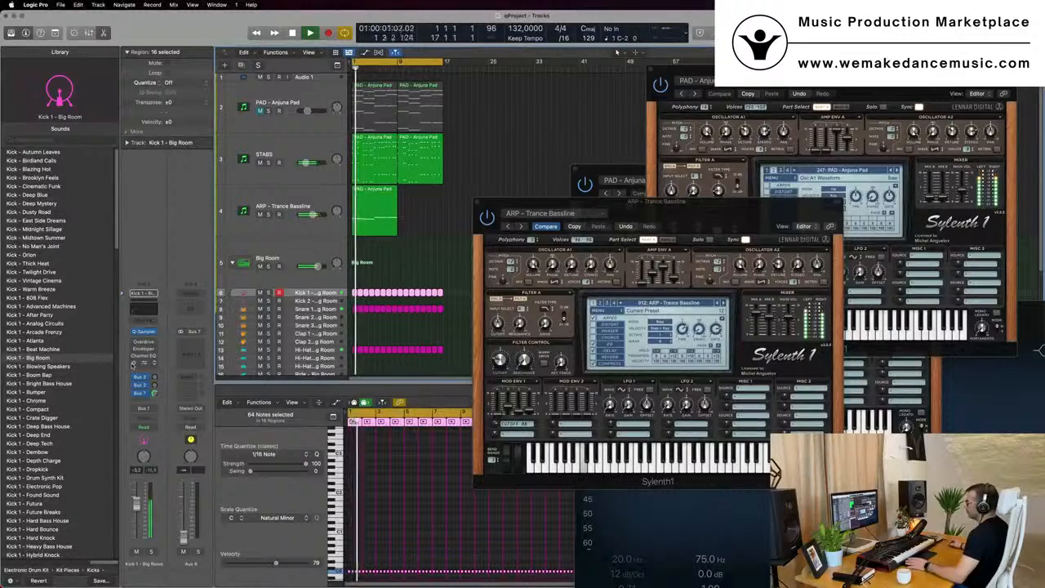
key("space")
Step: Repeat the ARP - Trance Bassline region once so the bassline extends to bar 17, and play it briefly
left_click_drag(512, 200, 496, 213)
left_click(461, 215)
left_click(380, 217)
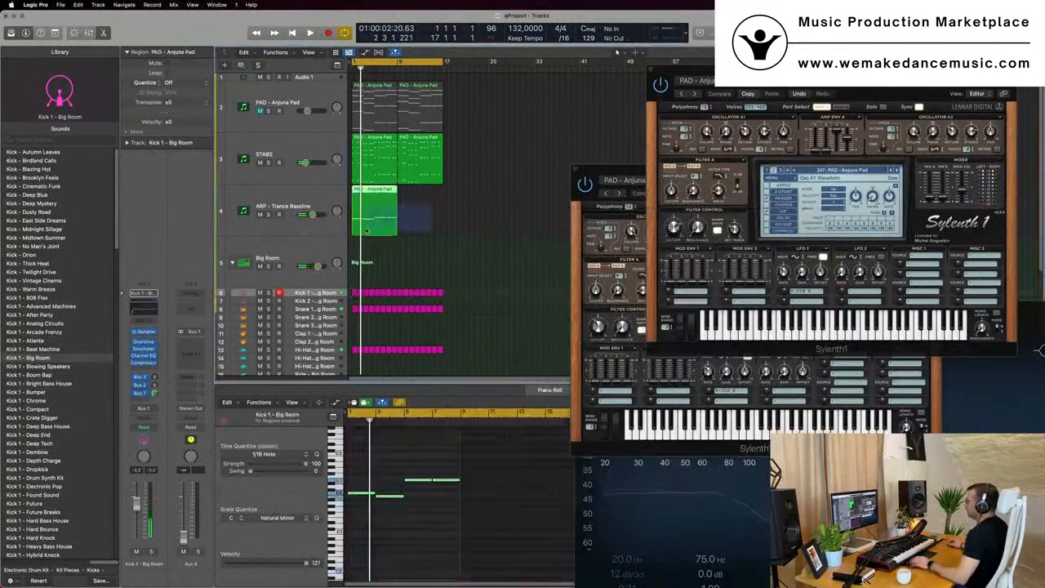
key("super+r")
left_click(306, 201)
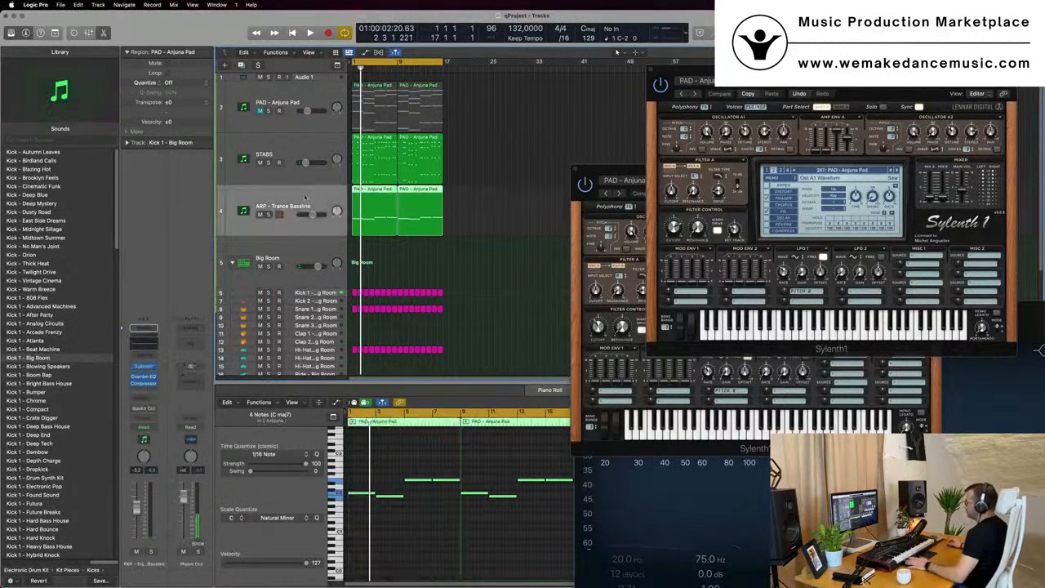
key("space")
key("space")
Step: Open the STABS track's Sylenth1, adjust its filter control cutoff while the loop plays, and close the instrument
left_click(296, 147)
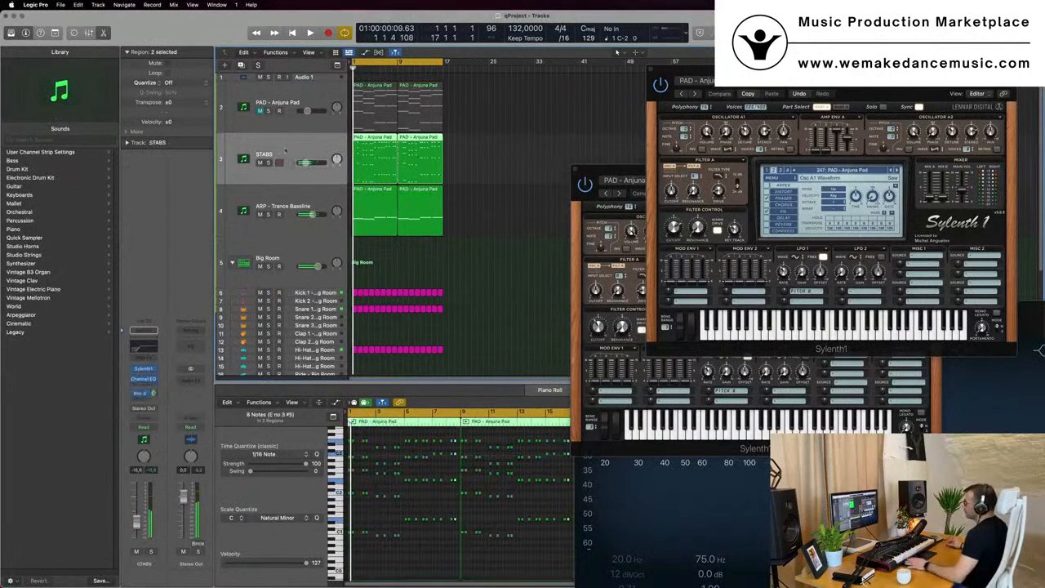
left_click(143, 369)
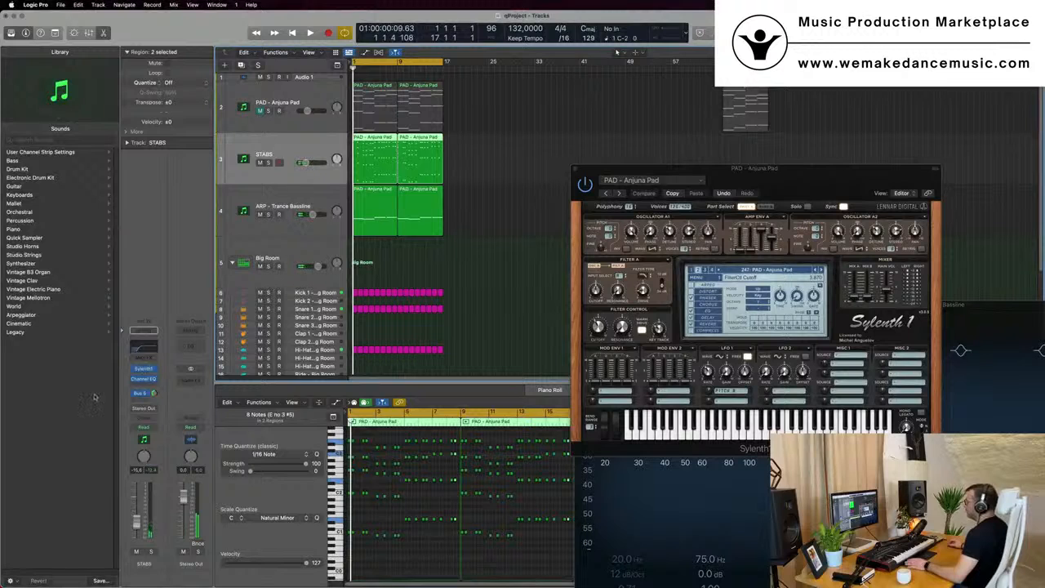
left_click(144, 370)
key("space")
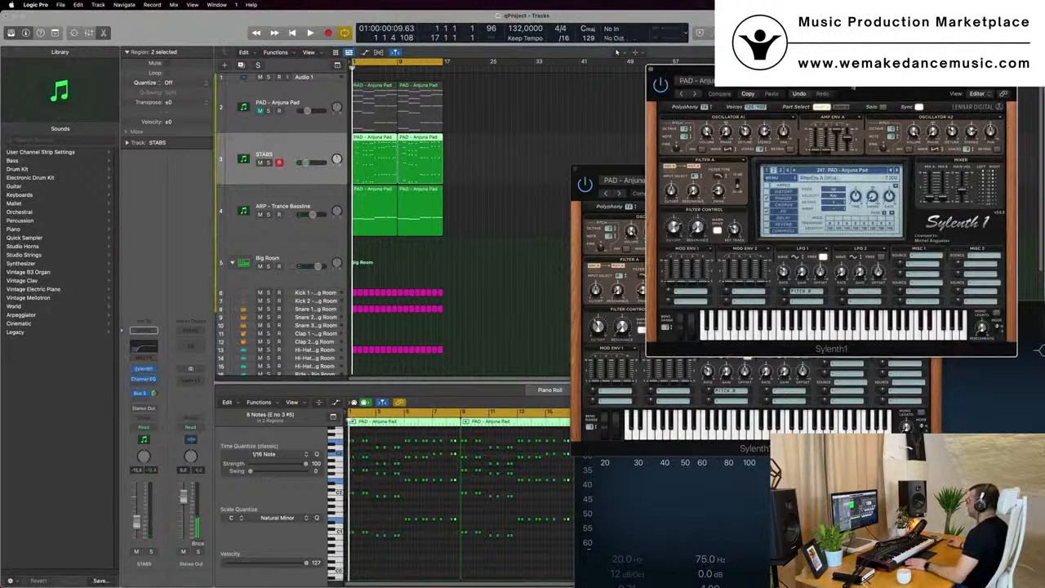
left_click_drag(805, 76, 762, 77)
key("space")
key("space")
left_click_drag(631, 235, 627, 255)
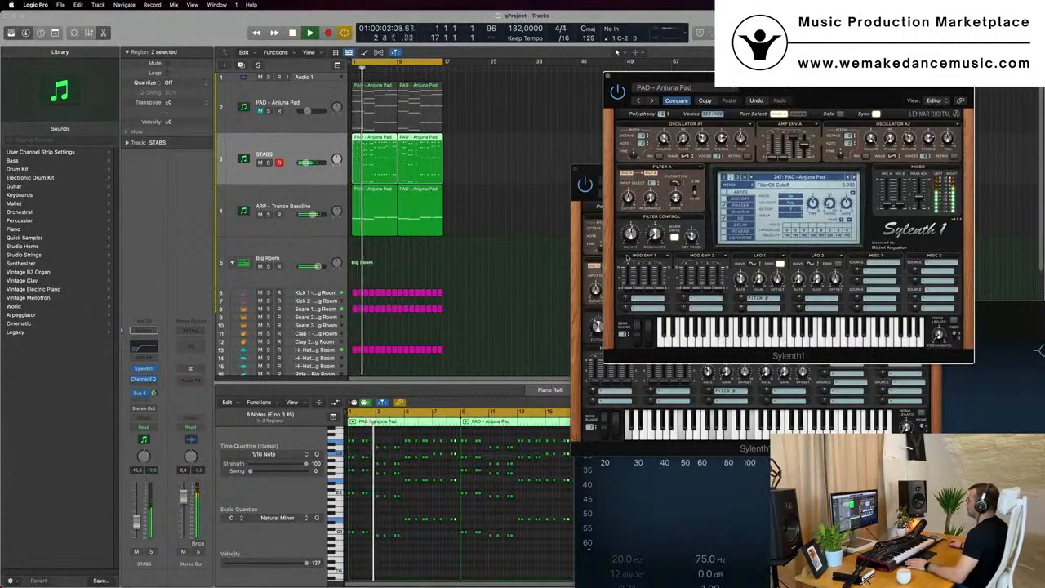
left_click_drag(628, 258, 632, 243)
left_click_drag(851, 79, 695, 149)
left_click(451, 146)
Step: Reopen the ARP - Trance Bassline track's Compressor and set its side chain source to Kick 1 - Big Room (Inst 2)
key("Return")
left_click(301, 206)
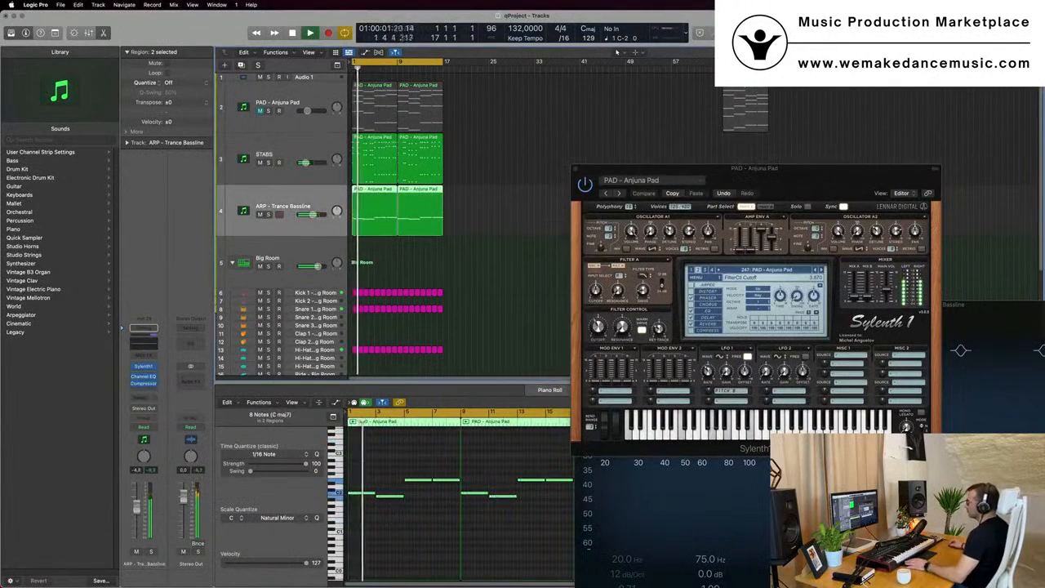
left_click(144, 367)
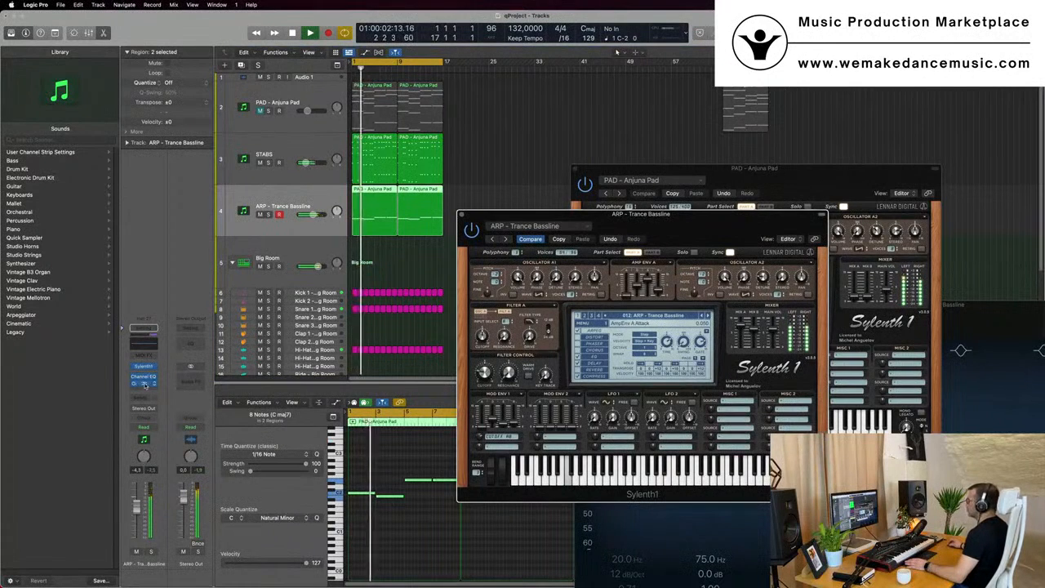
left_click(144, 382)
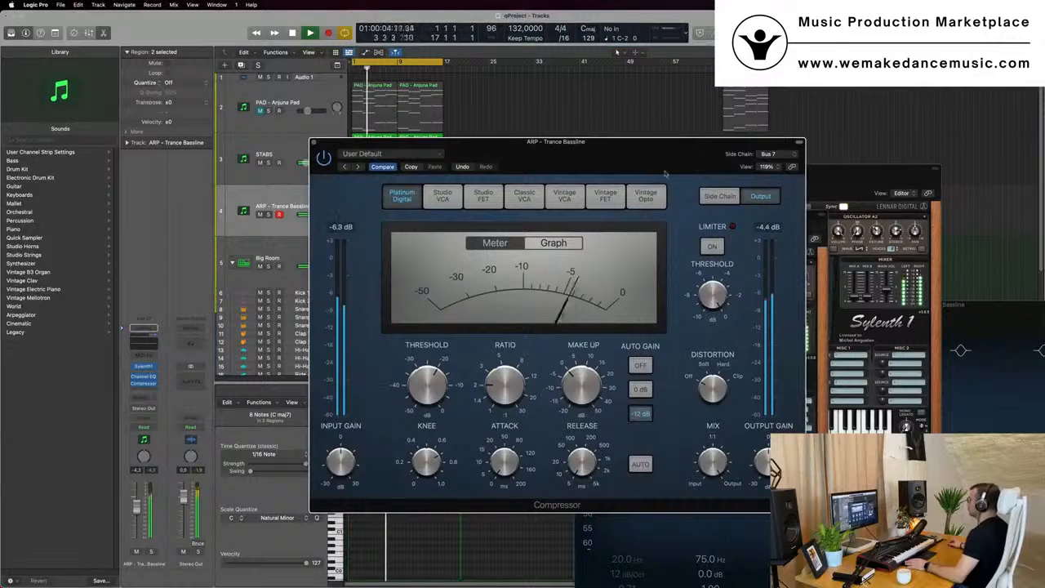
left_click(720, 197)
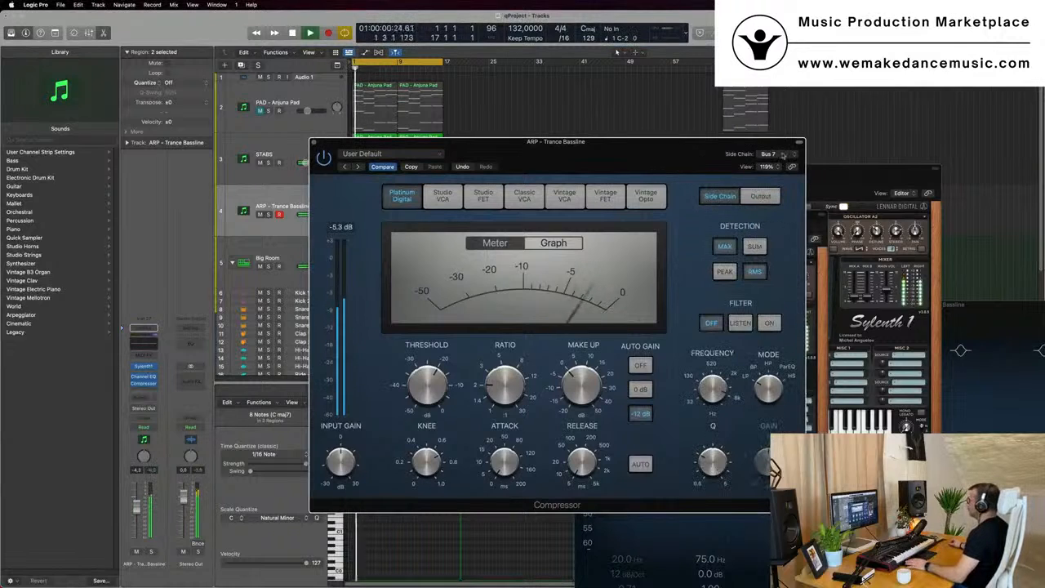
left_click(783, 154)
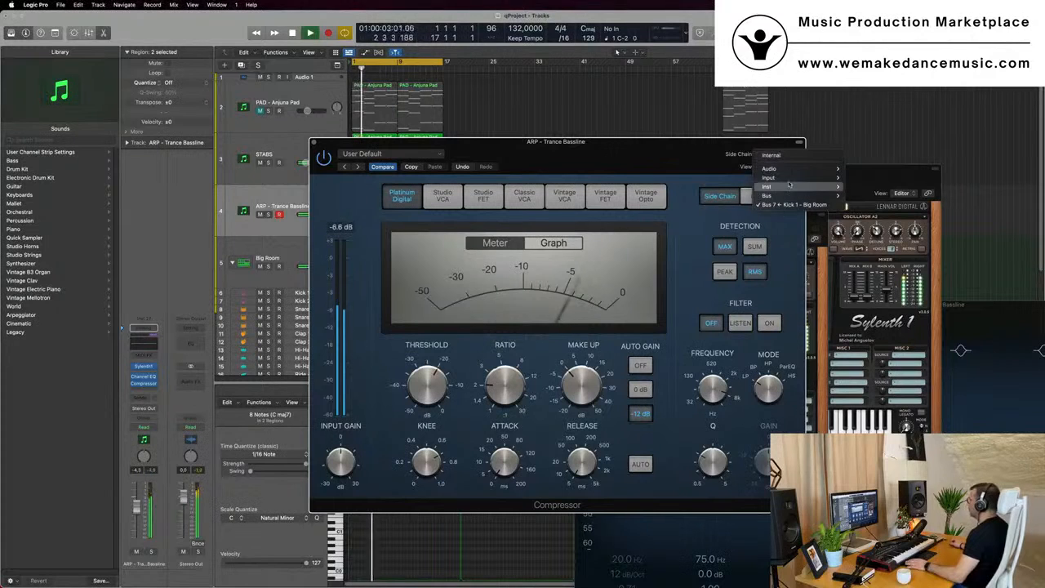
mouse_move(788, 195)
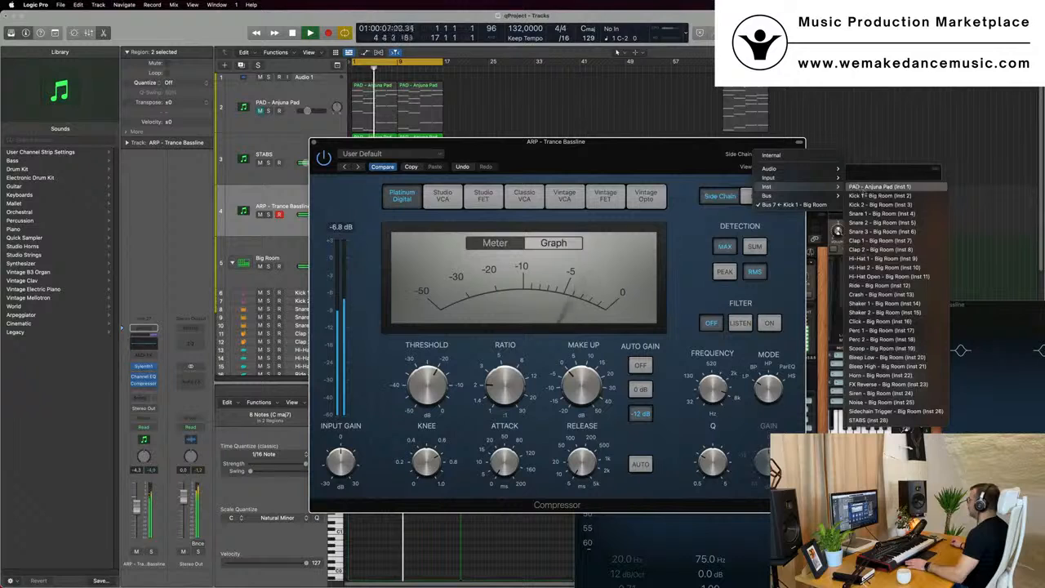
left_click(864, 196)
Step: Raise the bass Compressor's ratio, set its threshold to -16.0 dB, and switch the side-chain detection to Sum and Peak
left_click_drag(520, 163, 606, 161)
left_click_drag(590, 383, 590, 366)
mouse_move(515, 381)
left_mouse_down()
mouse_move(519, 344)
mouse_move(516, 374)
left_mouse_up()
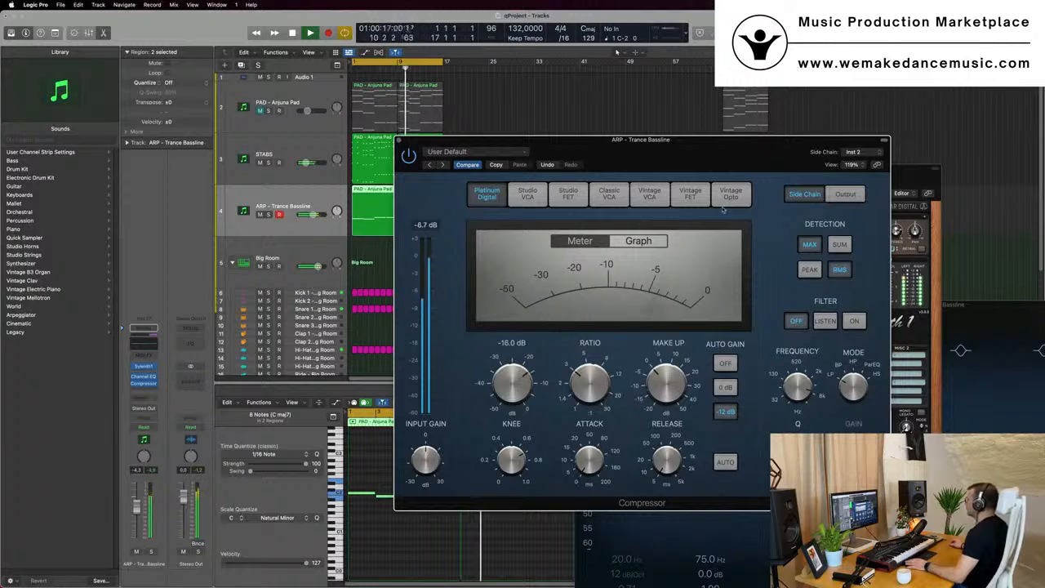
left_click(842, 247)
left_click(816, 270)
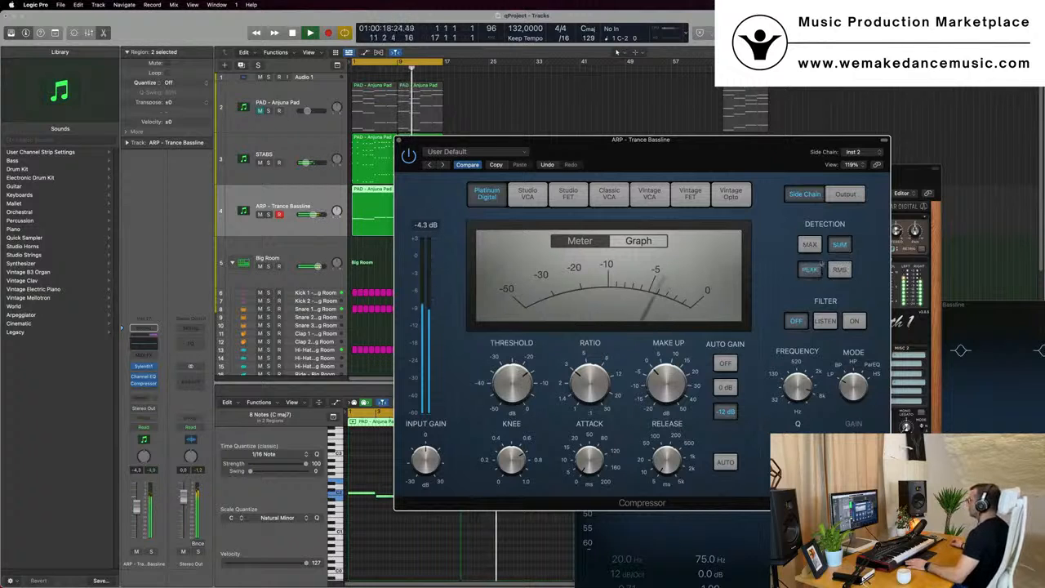
left_click_drag(716, 158, 784, 153)
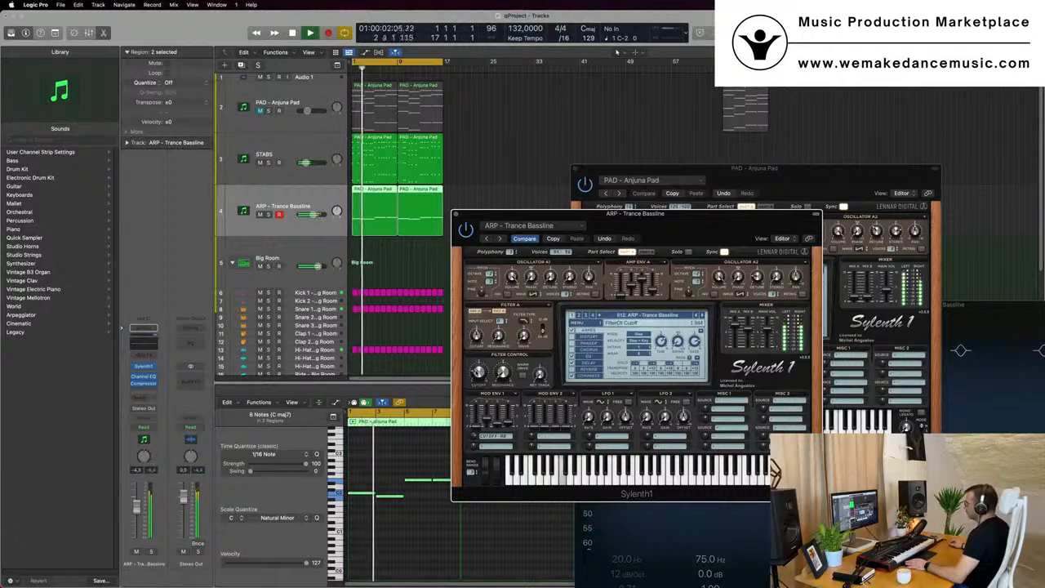
Step: Fine-tune the volumes of the STABS and ARP - Trance Bassline tracks against each other while the loop plays
key("space")
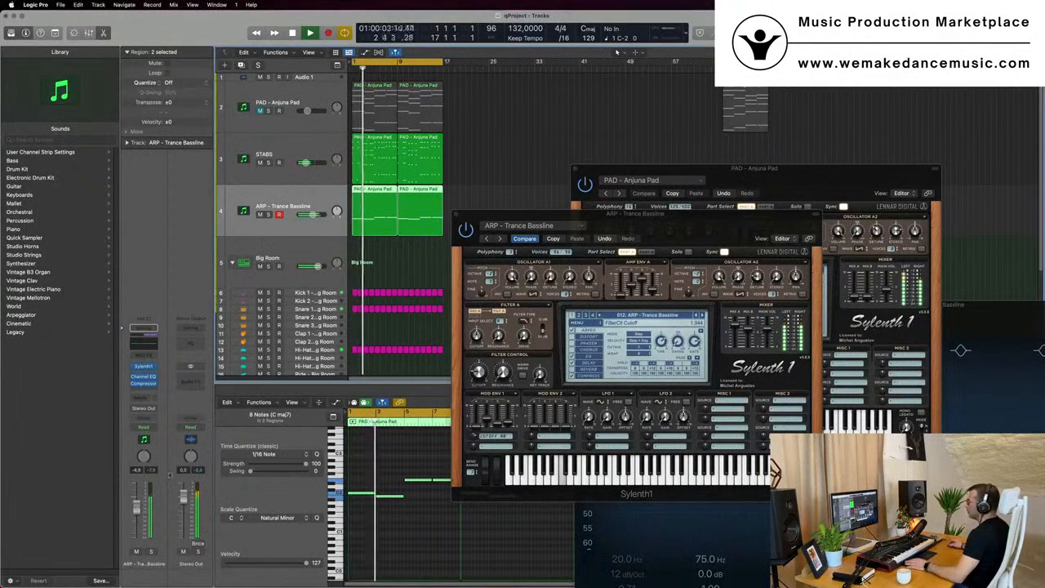
left_click(288, 161)
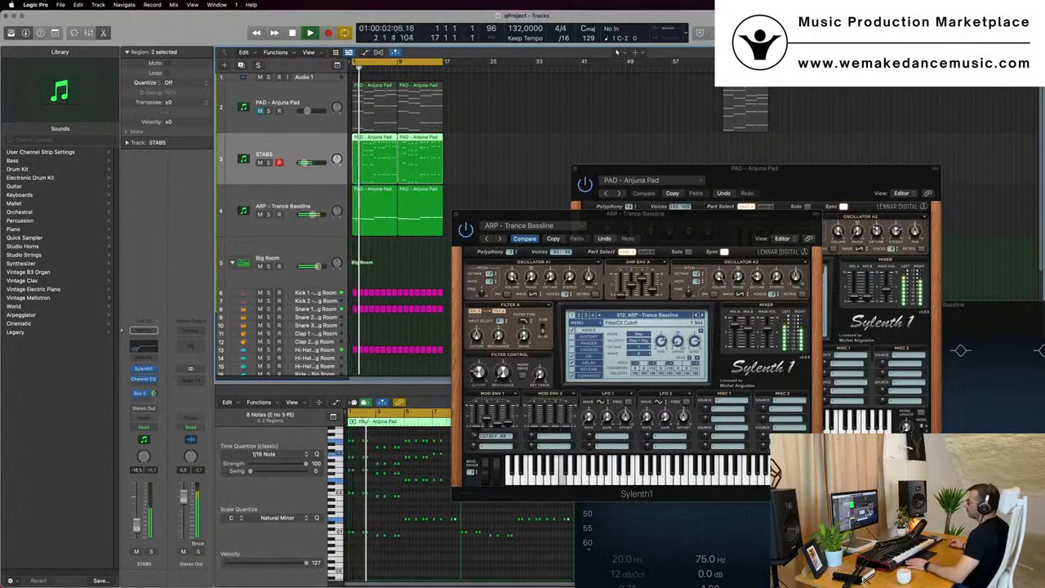
left_click(266, 228)
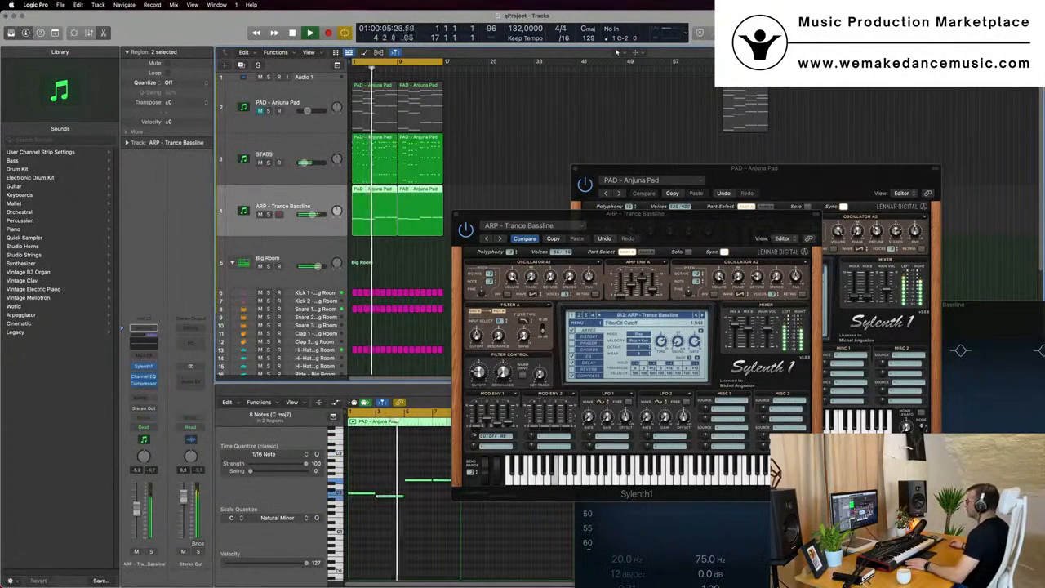
Step: Adjust the arpeggiator gate in the ARP - Trance Bassline track's Sylenth1 to about 47% while replaying the loop
left_click_drag(680, 218, 574, 202)
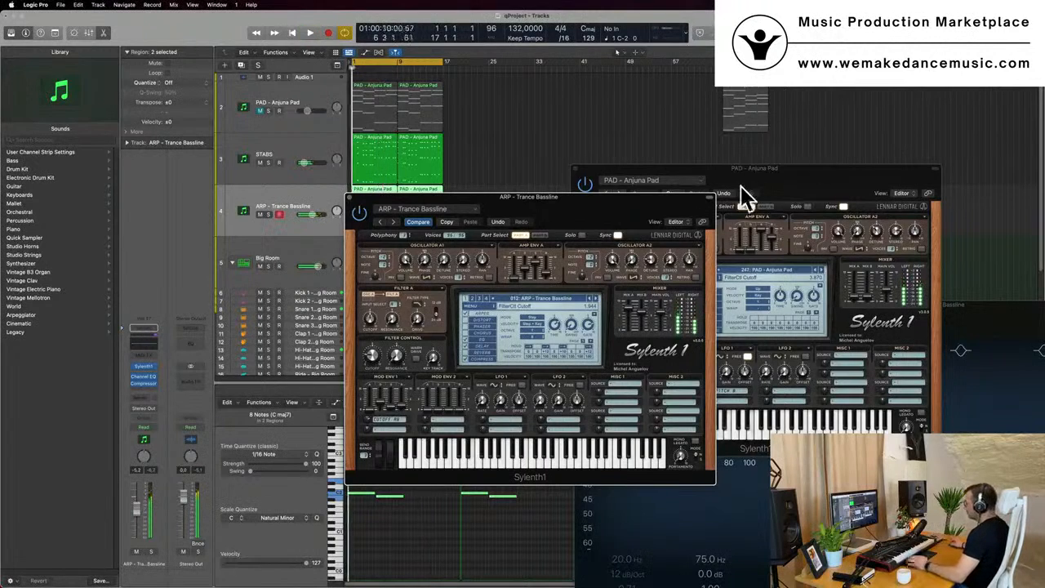
left_click_drag(586, 209, 648, 196)
key("Return")
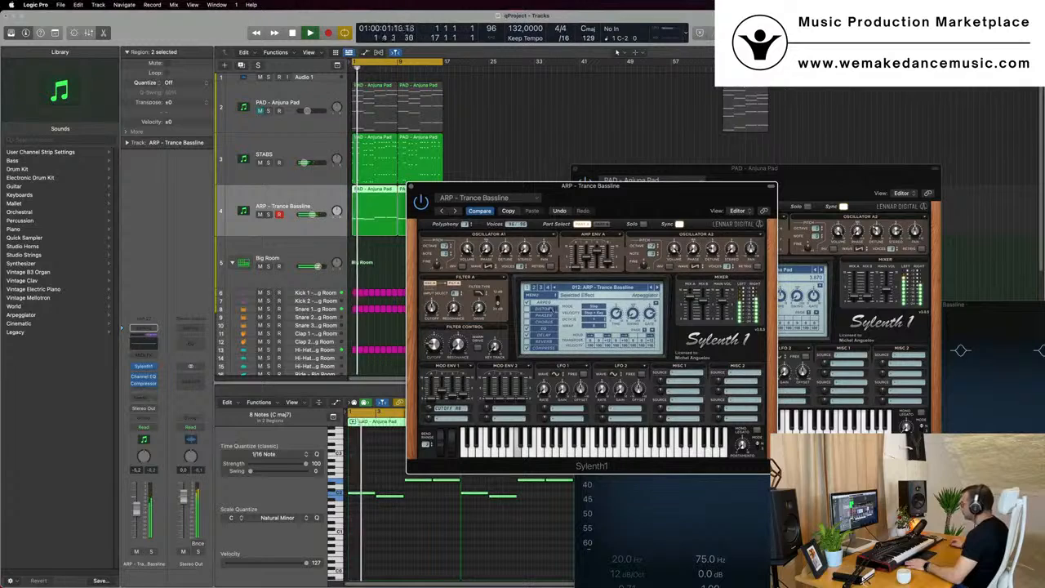
key("Return")
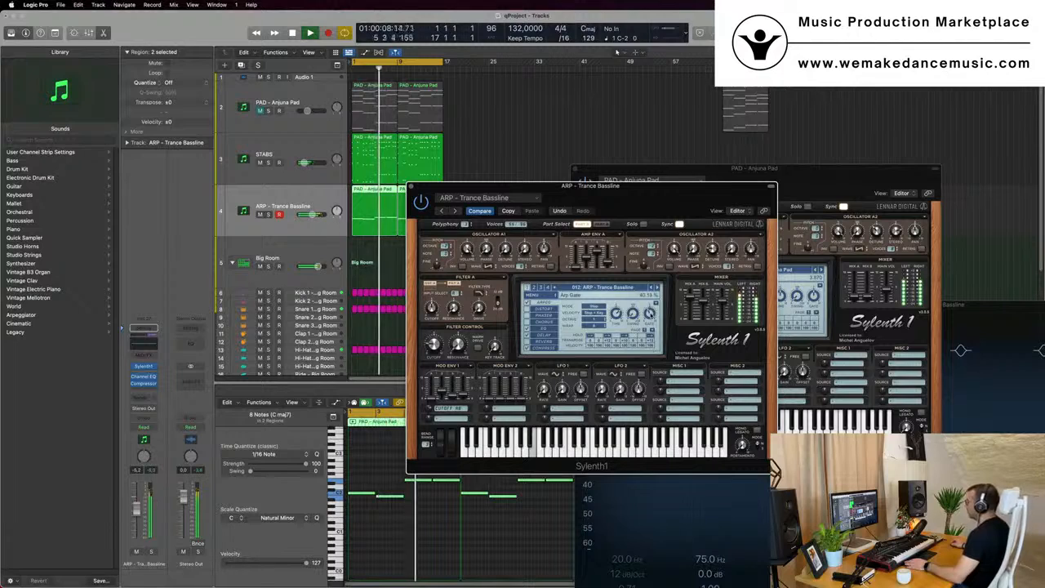
key("Return")
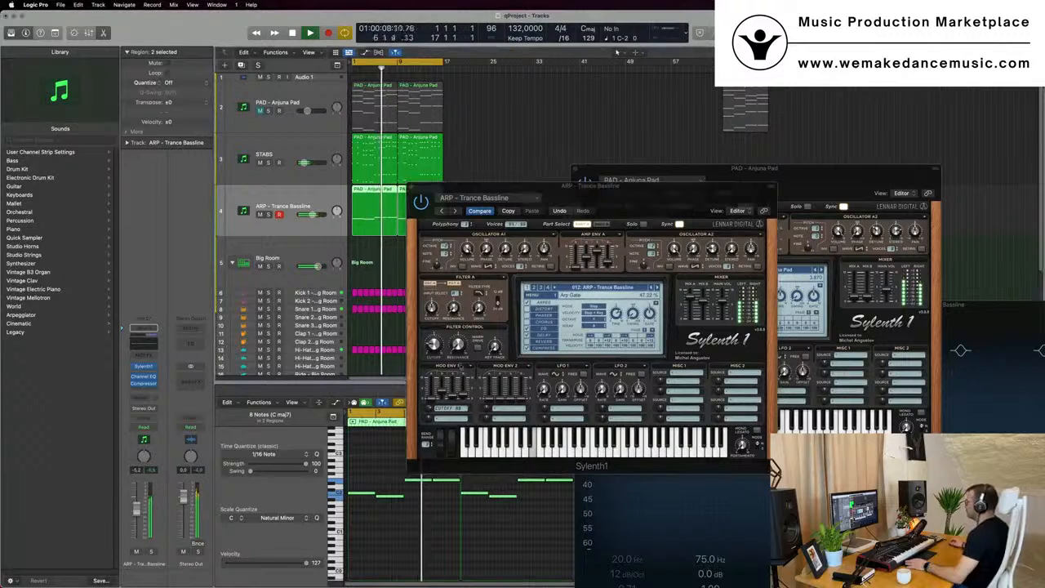
Step: Adjust the bassline Sylenth1's Mod Env 1 decay, switch its delay effect on, and close the instrument
left_click(434, 348)
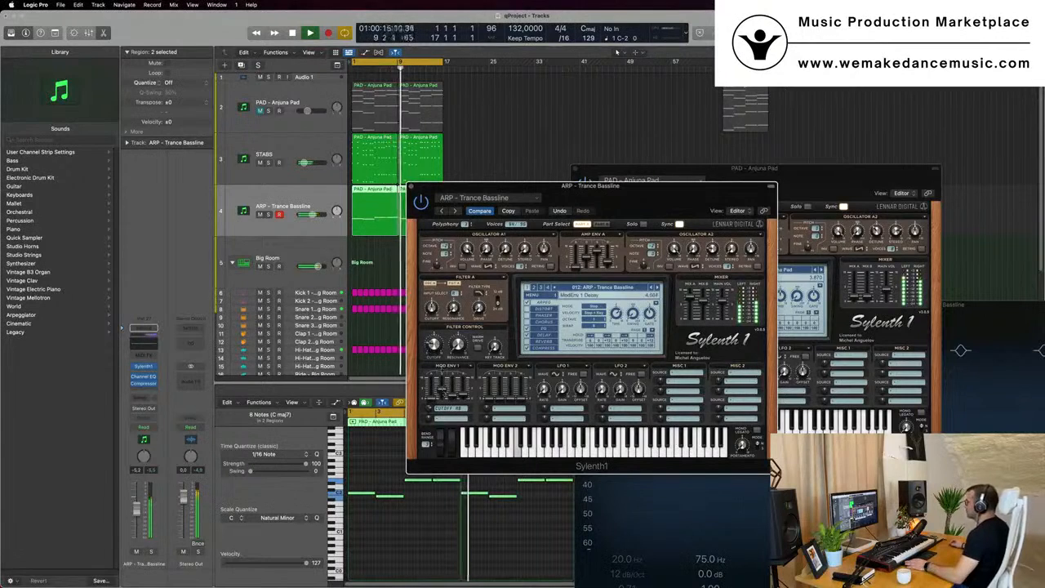
left_click_drag(665, 200, 696, 239)
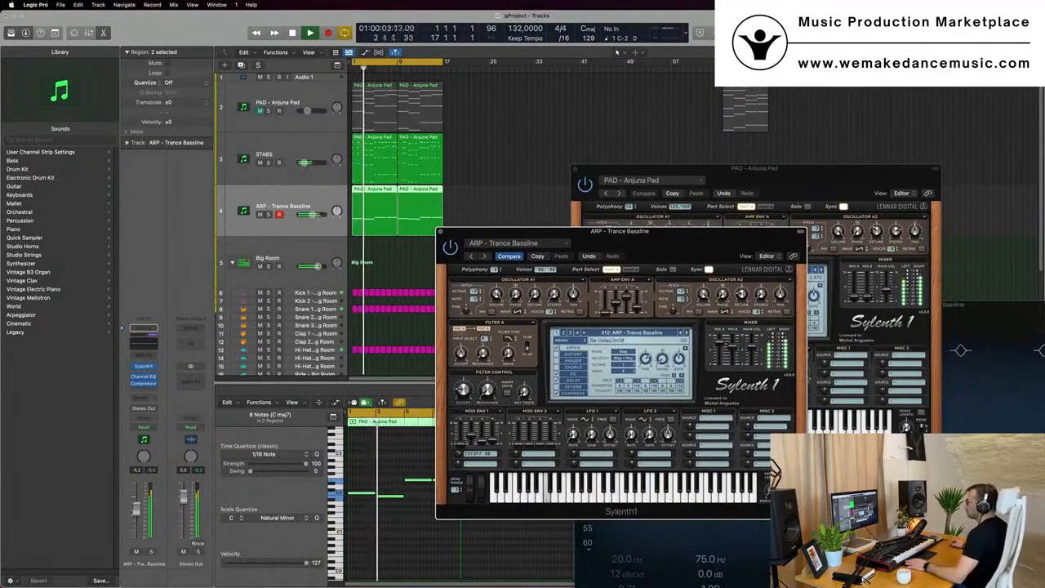
left_click_drag(628, 241, 606, 253)
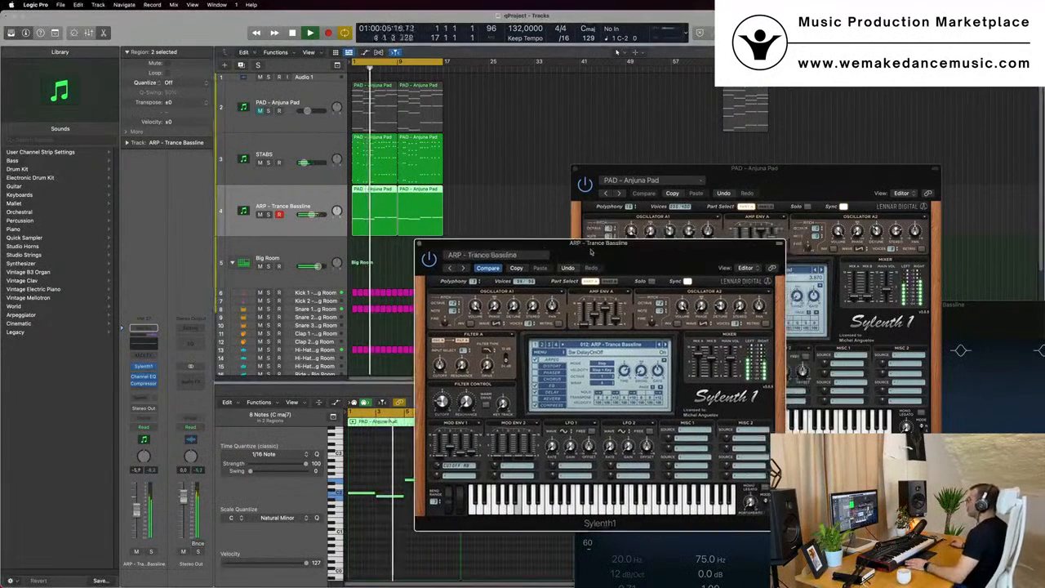
left_click(419, 242)
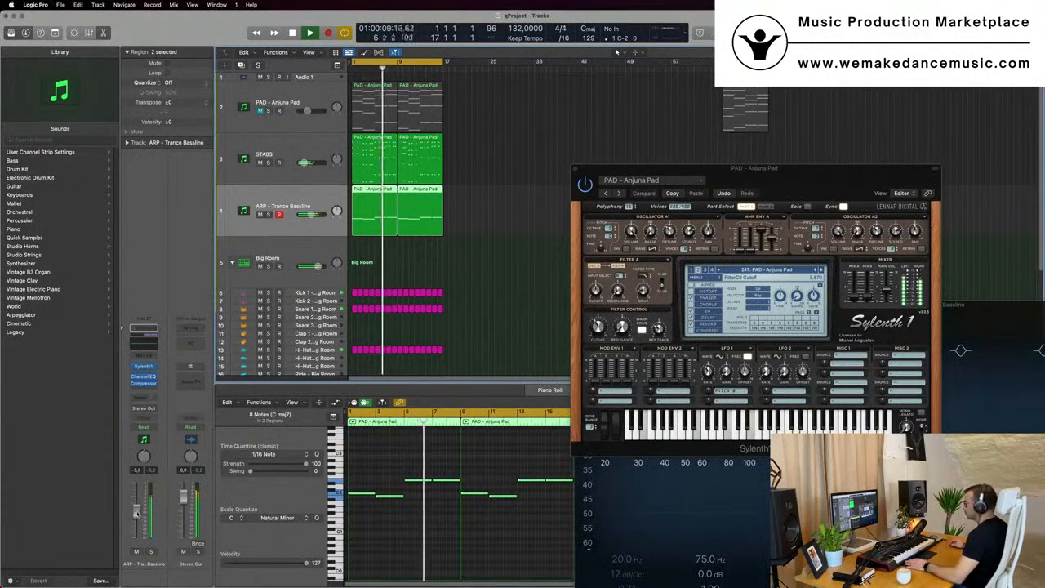
Step: Close the pad's Sylenth1 window, unmute the PAD - Anjuna Pad track, and play the loop from the start
left_click_drag(812, 187, 528, 175)
left_click(292, 158)
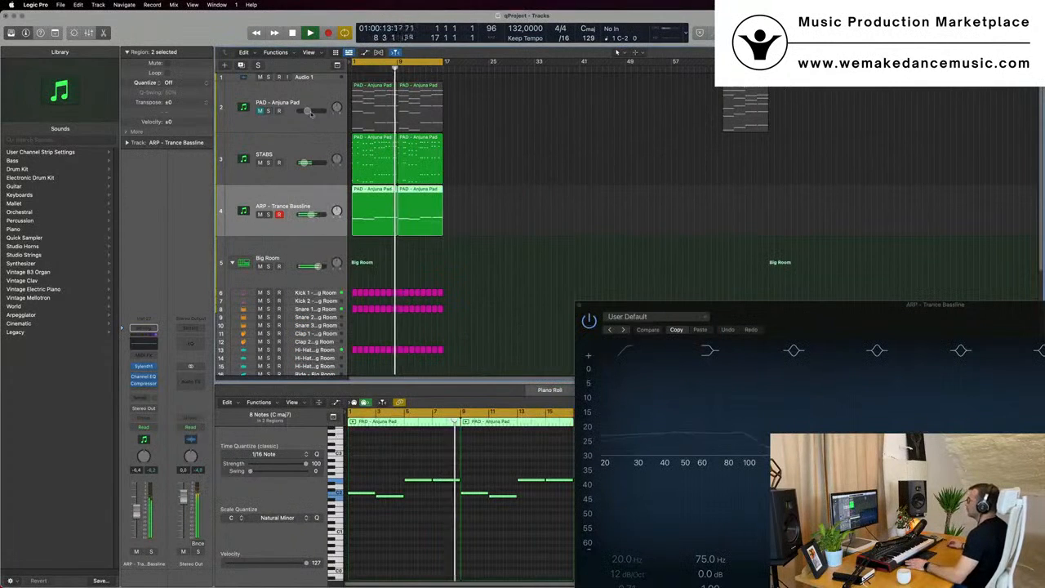
left_click(289, 119)
key("space")
key("space")
left_click(259, 111)
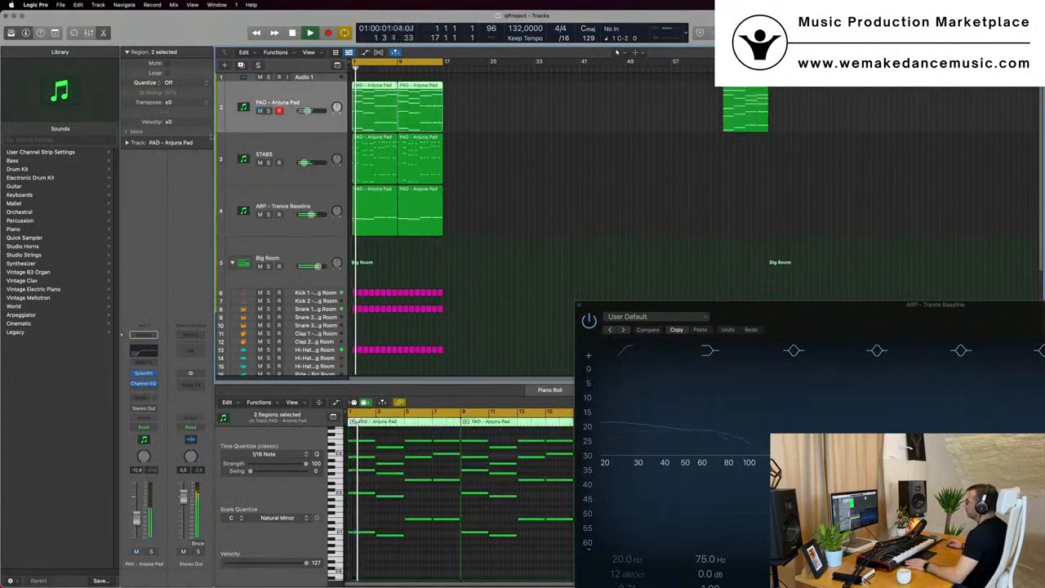
key("space")
key("space")
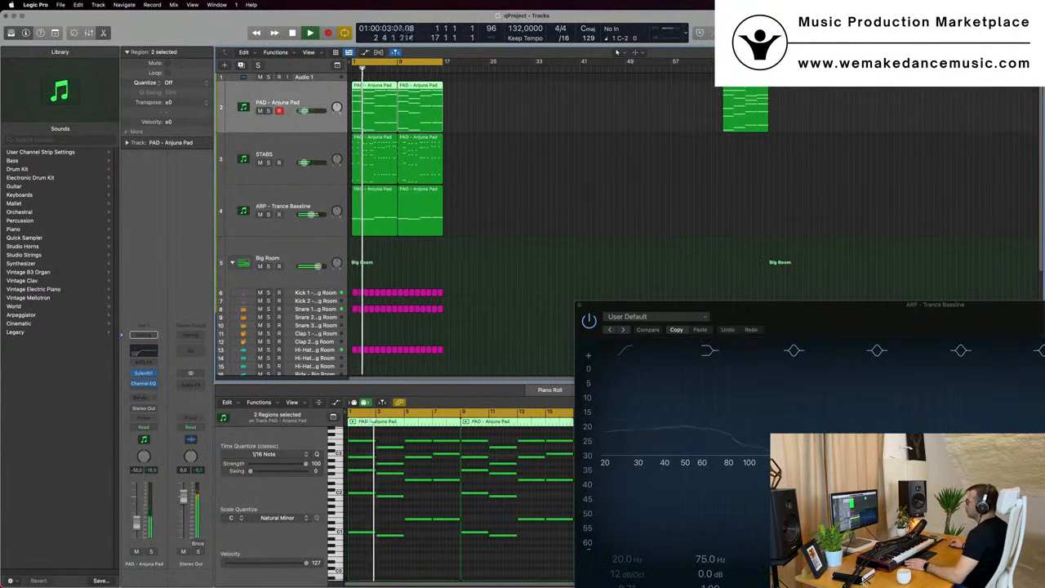
Step: Set the low cut in the PAD - Anjuna Pad track's Channel EQ to 374 Hz and the track volume to -10.6 dB
left_click(148, 352)
key("space")
key("space")
left_click_drag(546, 296, 608, 283)
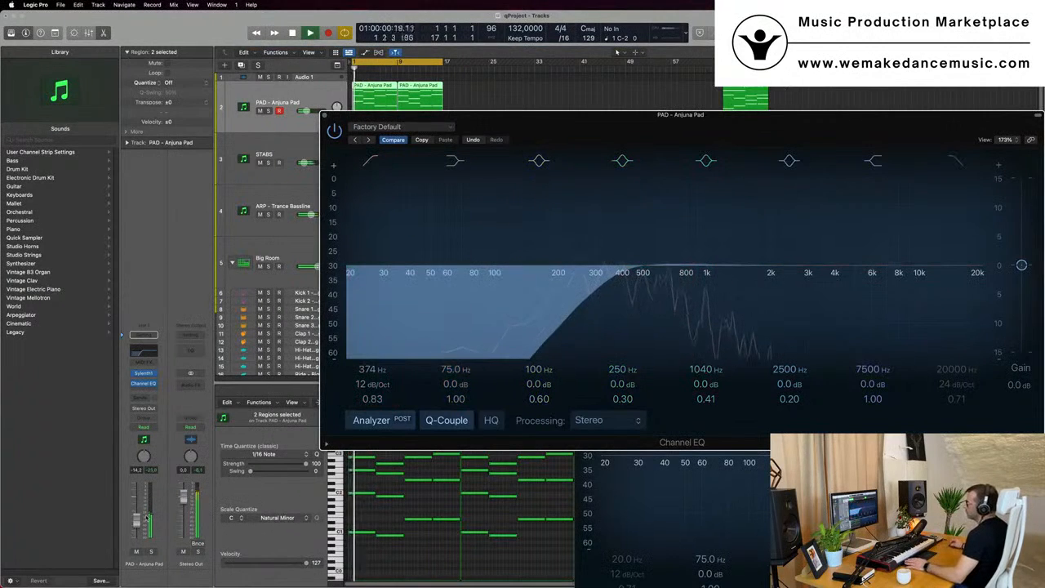
left_click(137, 521)
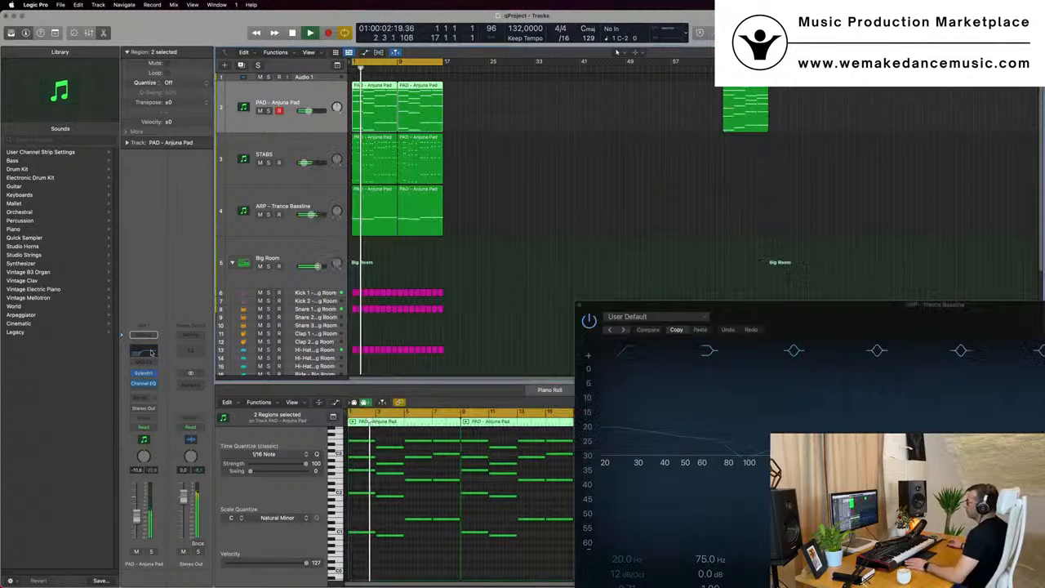
left_click(151, 353)
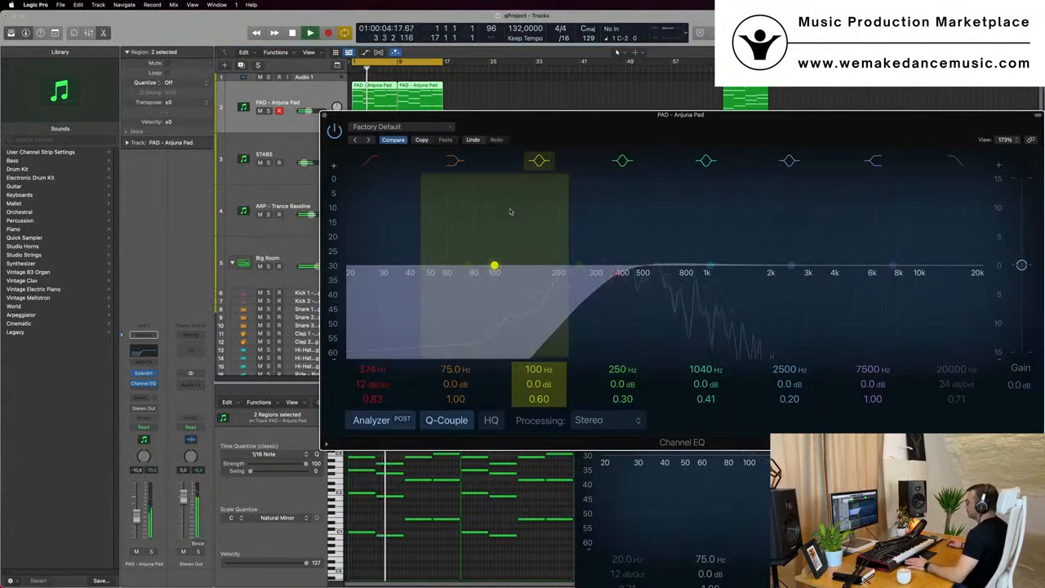
Step: Open the pad's Sylenth1, raise its filter control cutoff while the loop plays, and close the instrument and the pad's Channel EQ
left_click(144, 374)
key("space")
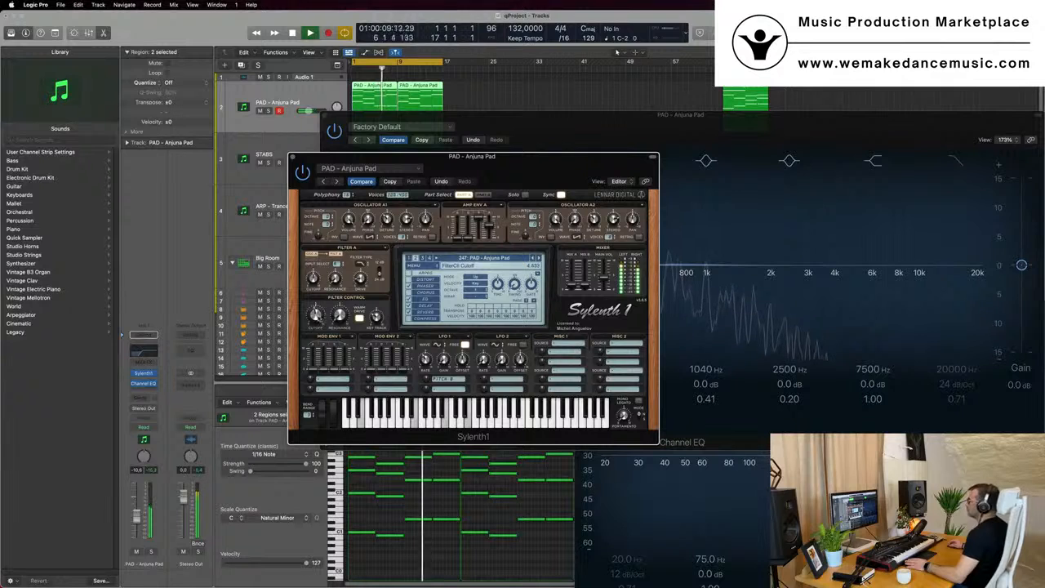
left_click(293, 156)
left_click_drag(581, 116, 527, 138)
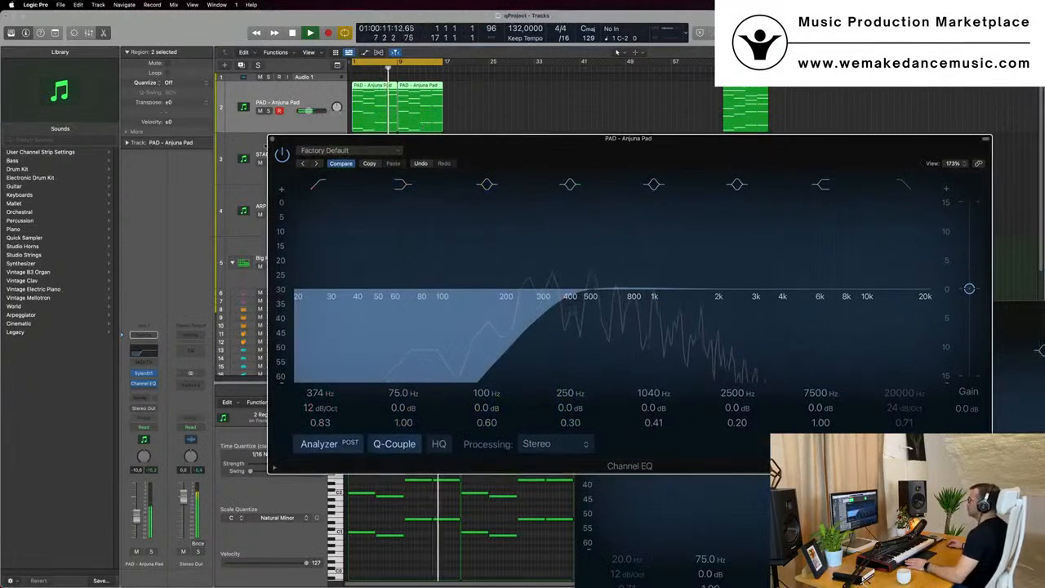
left_click_drag(274, 141, 581, 306)
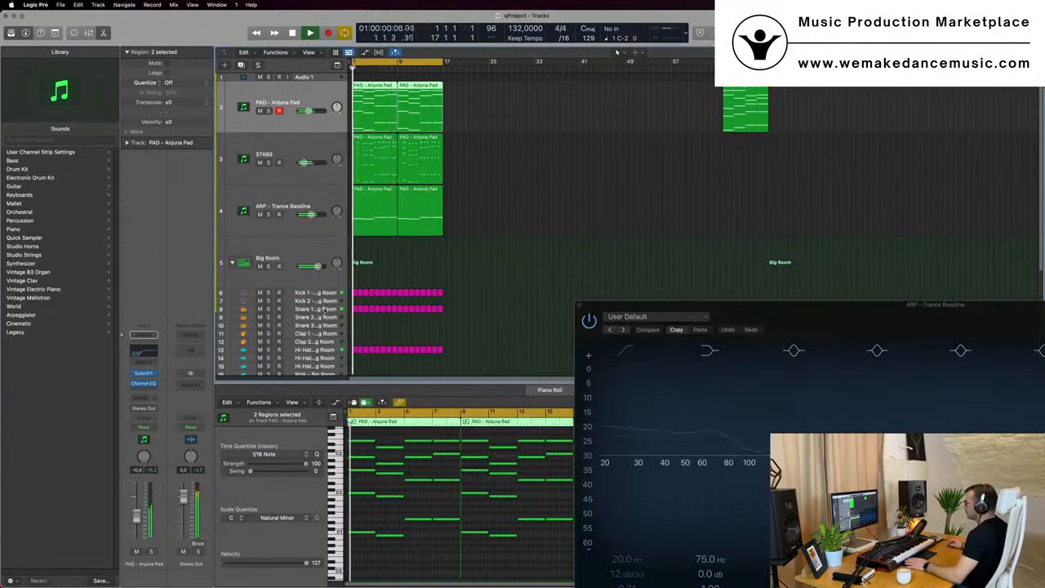
Step: Select the Snare 1 - Big Room track and close the bassline's leftover Channel EQ window
left_click(317, 309)
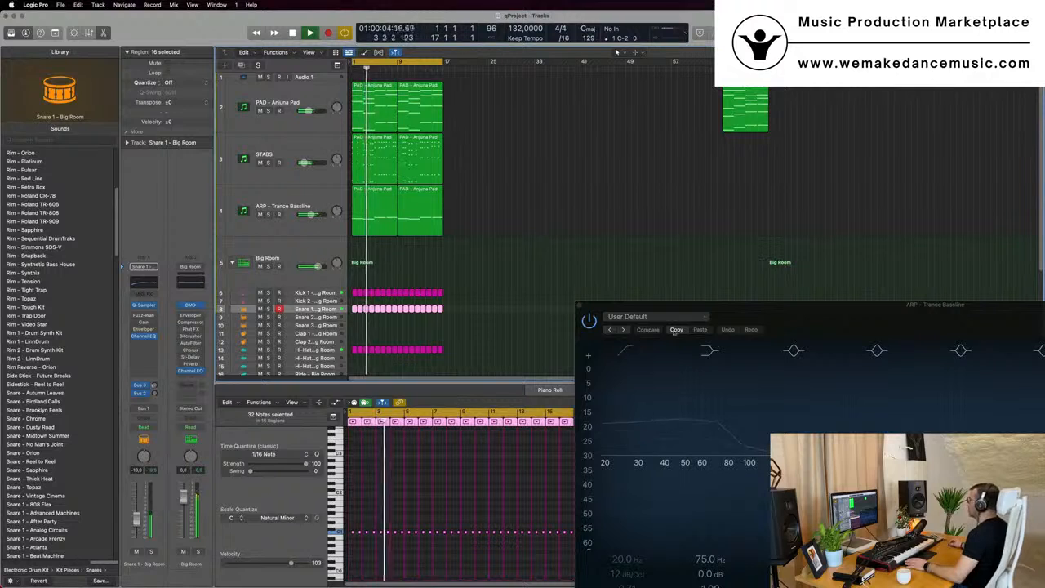
left_click(764, 298)
left_click_drag(588, 307, 466, 256)
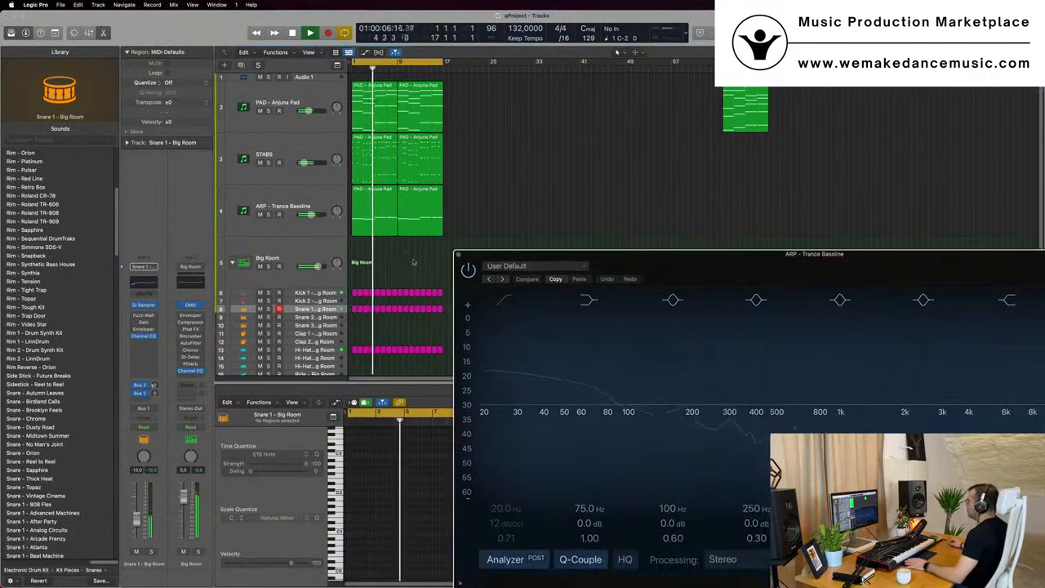
left_click(459, 255)
Step: Repeat the section from bar 1 to 17 across all tracks and extend the cycle range to bar 33
key("space")
scroll(504, 161, "up", 2)
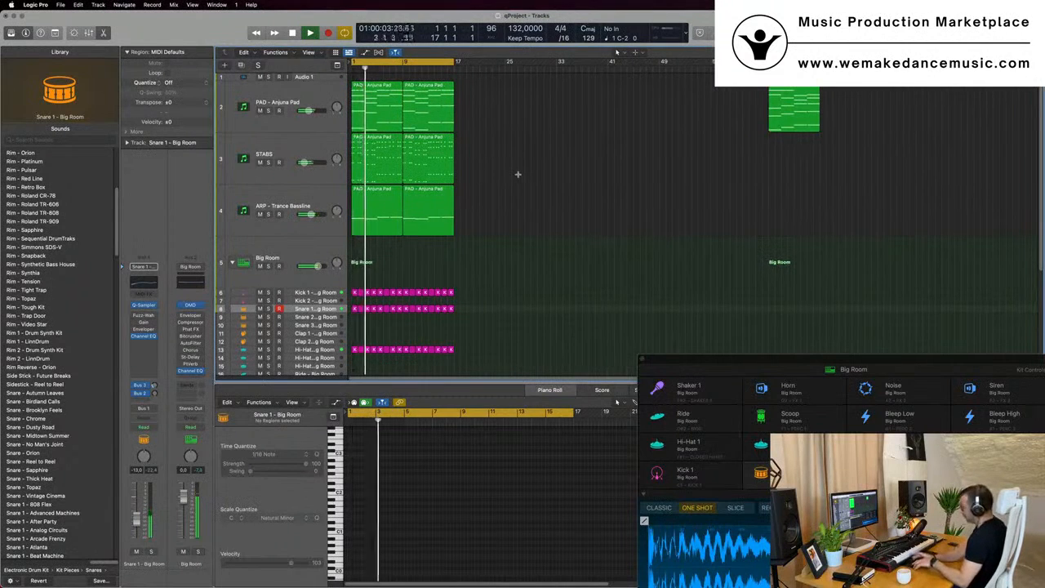
key("ctrl+super+r")
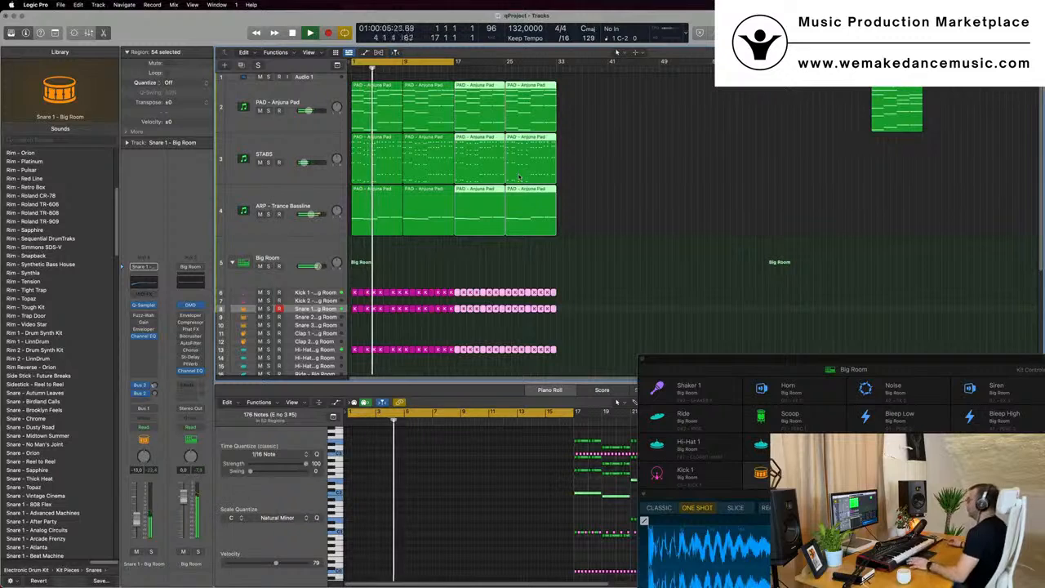
scroll(507, 108, "down", 2)
left_click_drag(437, 64, 523, 67)
left_click(612, 158)
scroll(613, 158, "up", 2)
scroll(612, 159, "up", 1)
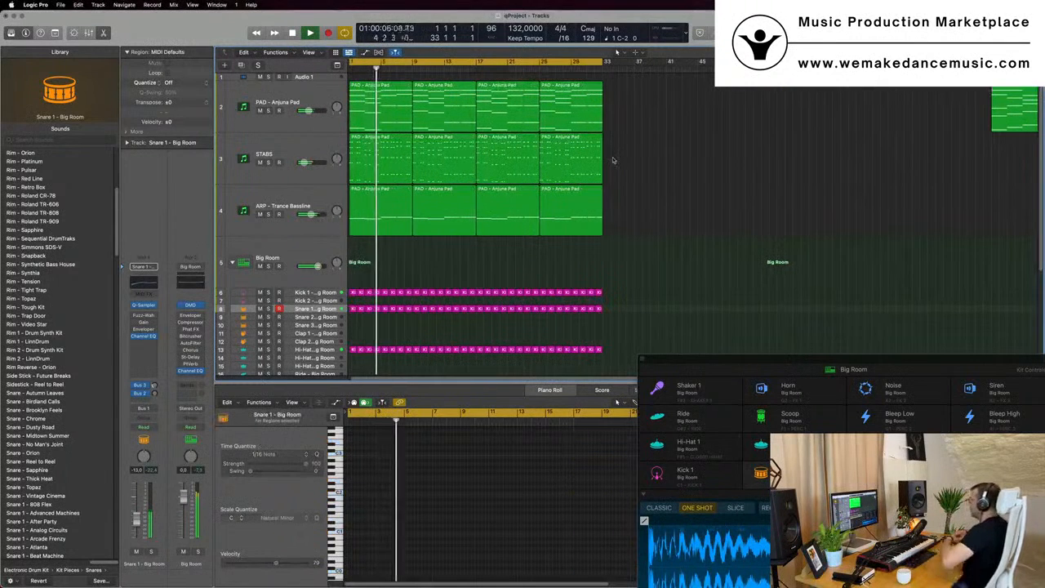
Step: Replay the extended loop from the start and lower the Snare 1 - Big Room track's volume to -15.4 dB
scroll(613, 160, "down", 1)
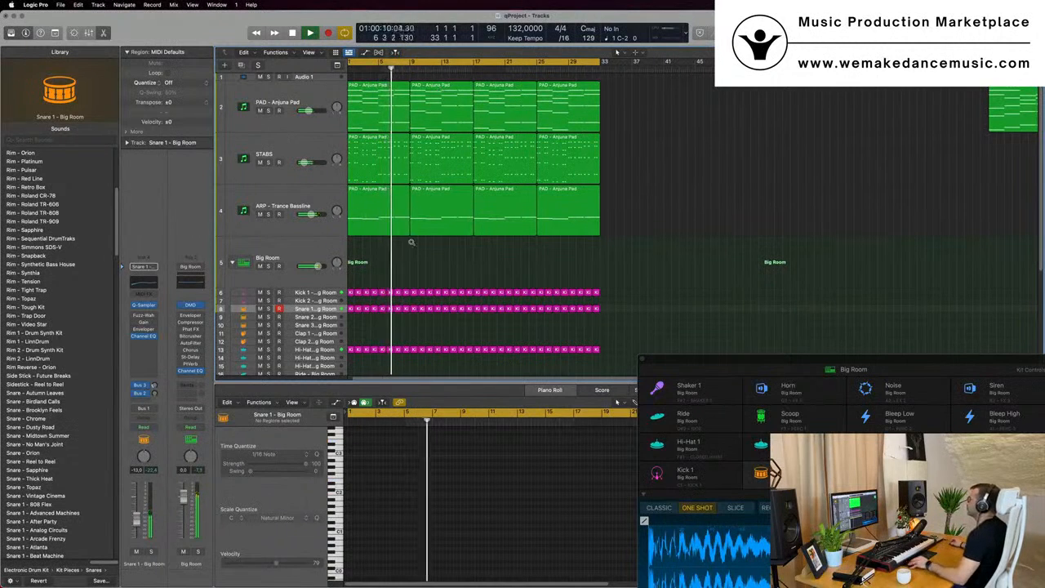
scroll(680, 223, "down", 2)
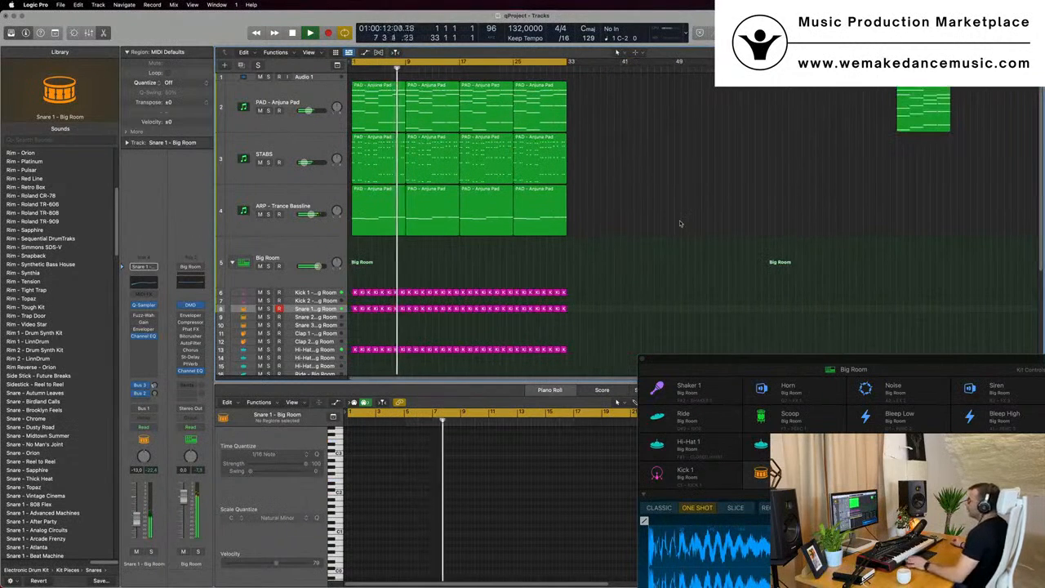
key("Return")
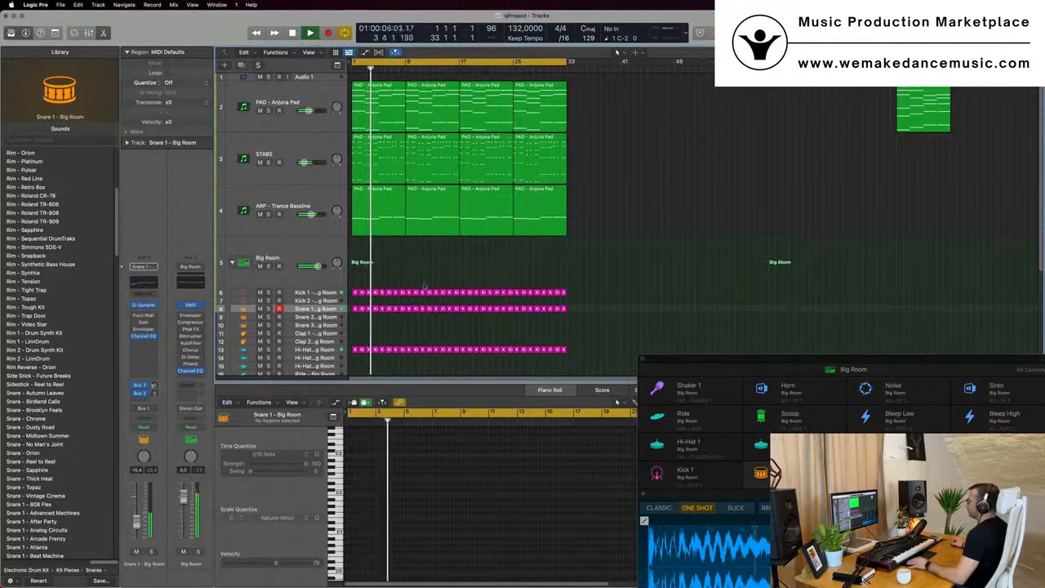
Step: Duplicate the ARP - Trance Bassline track with its settings but no regions, and pull the STABS track's volume down to about -48 dB
left_click(313, 191)
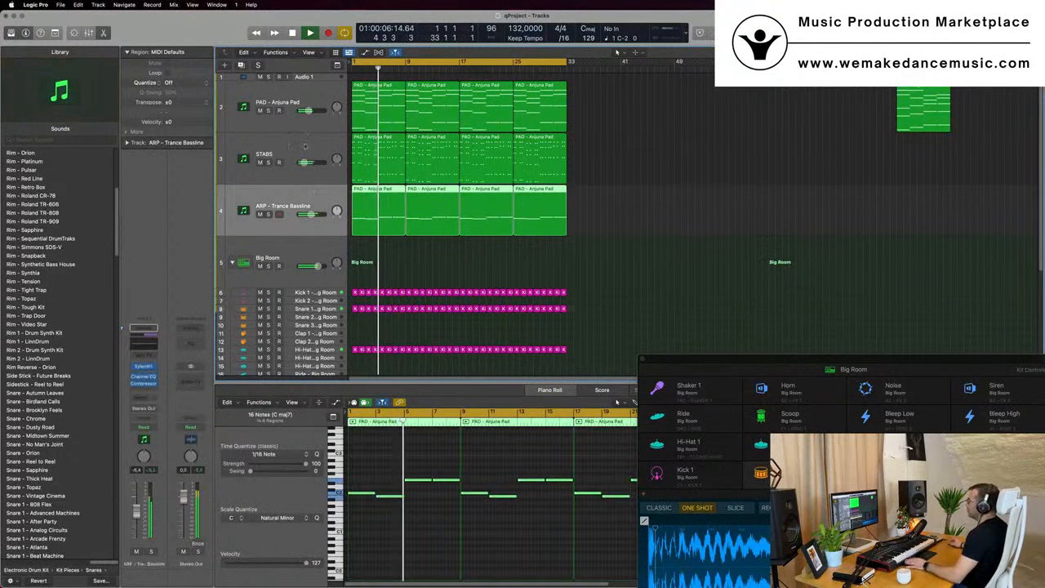
key("Return")
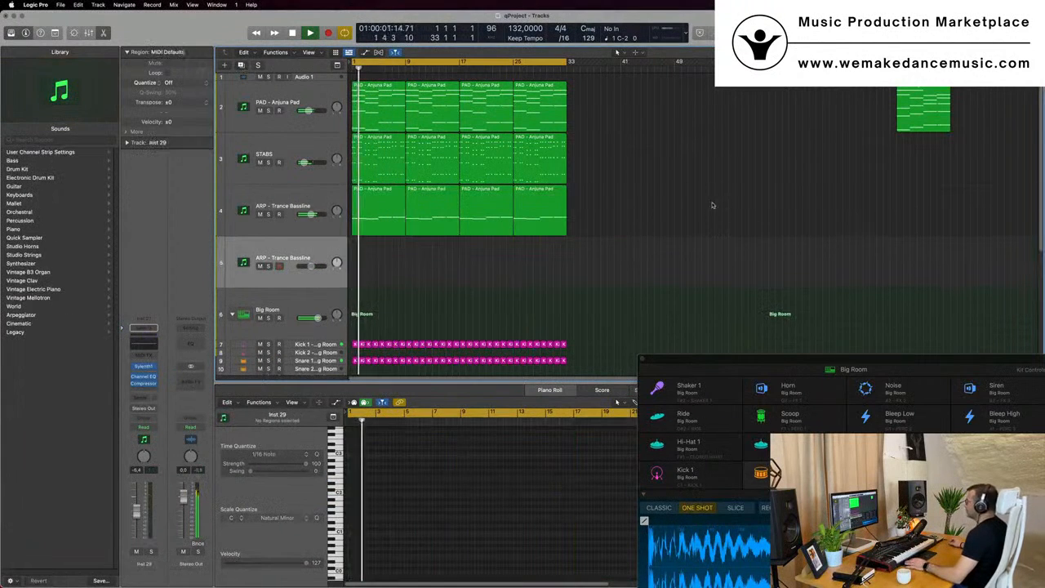
key("super+d")
left_click(298, 117)
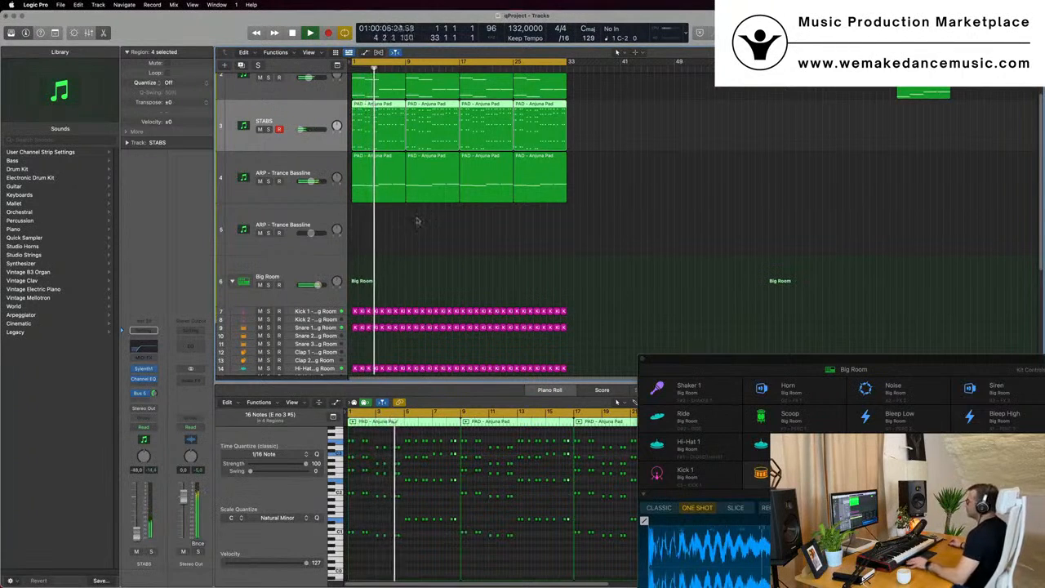
Step: Load the LEAD - 80's Lead preset in the duplicated track's Sylenth1 and lower the track's volume
left_click(312, 210)
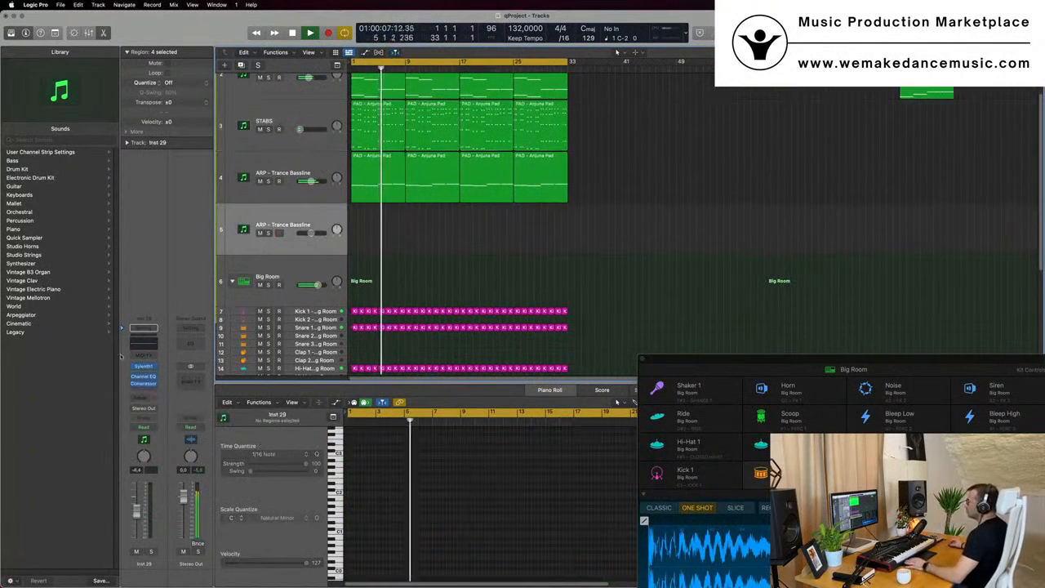
left_click(143, 367)
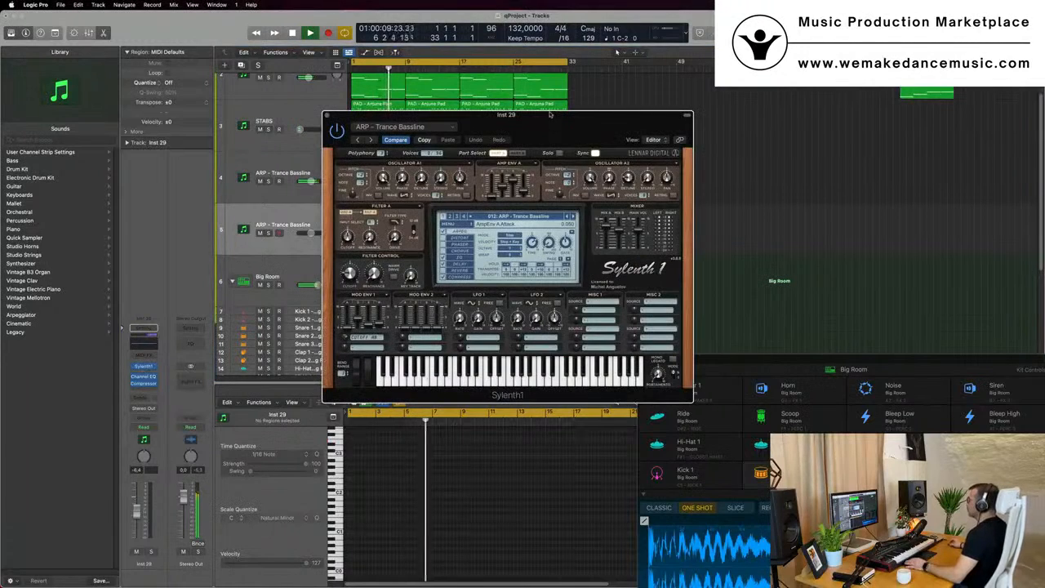
left_click_drag(527, 116, 556, 120)
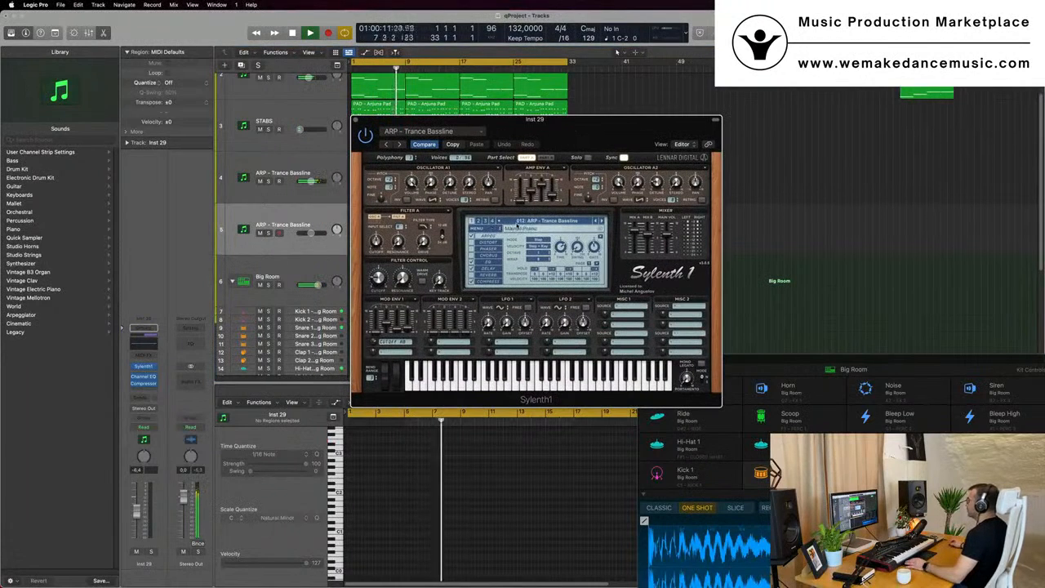
left_click(491, 231)
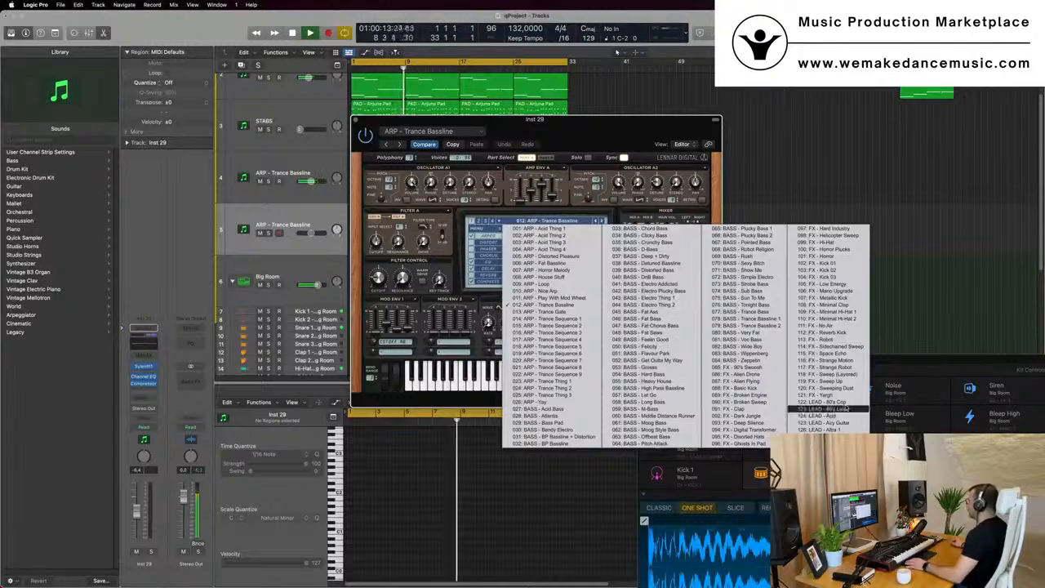
left_click(849, 410)
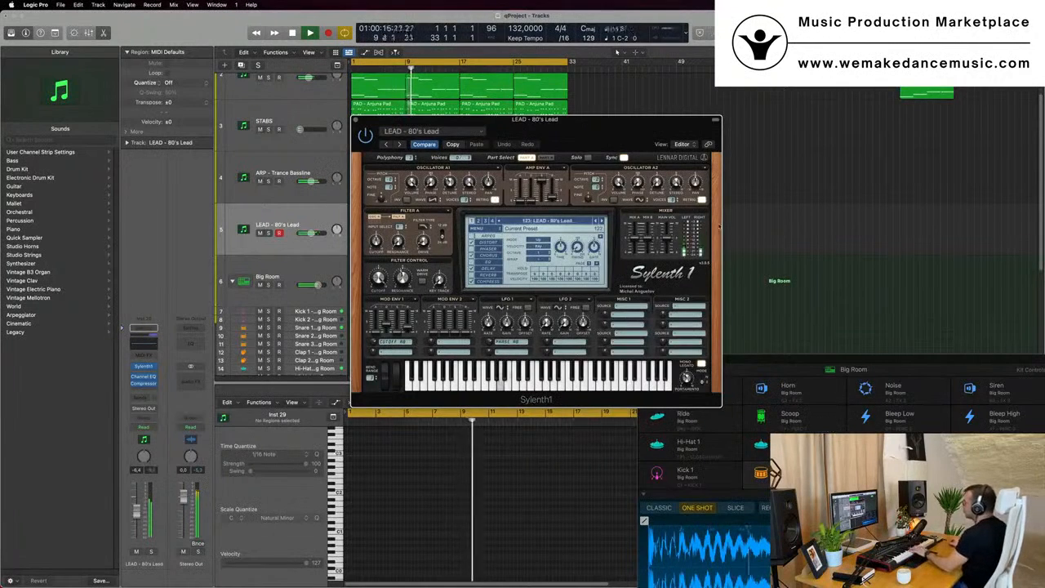
left_click_drag(534, 119, 639, 118)
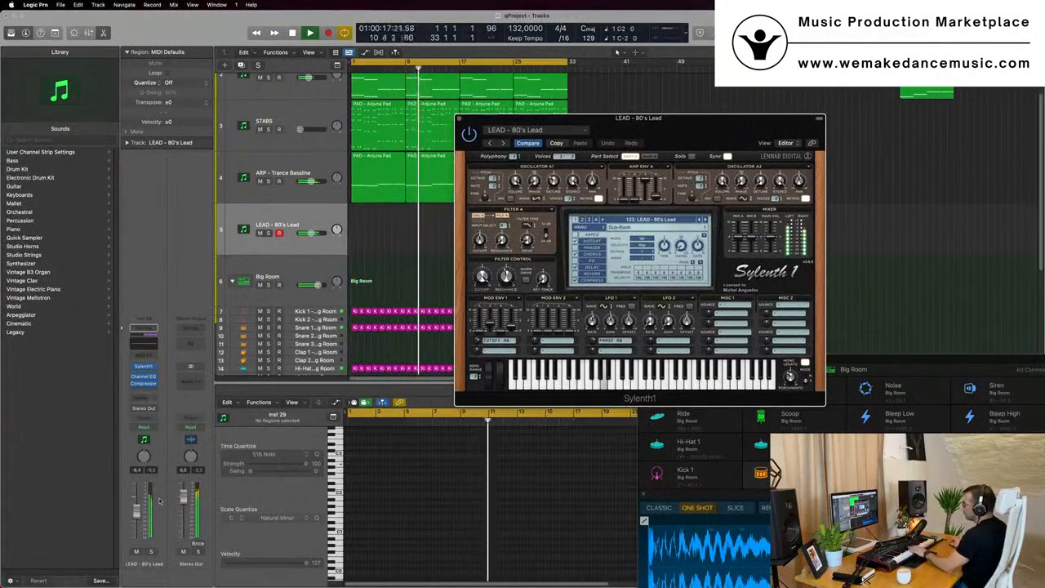
left_click_drag(136, 512, 136, 521)
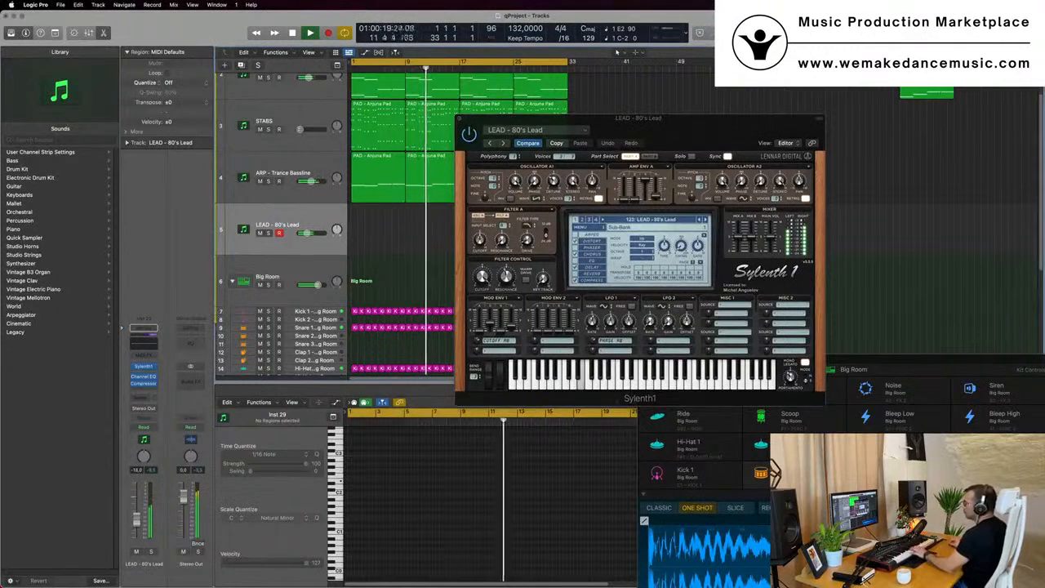
Step: Add a Bus 5 send to the LEAD - 80's Lead track and turn up its send level
left_click(140, 400)
mouse_move(144, 411)
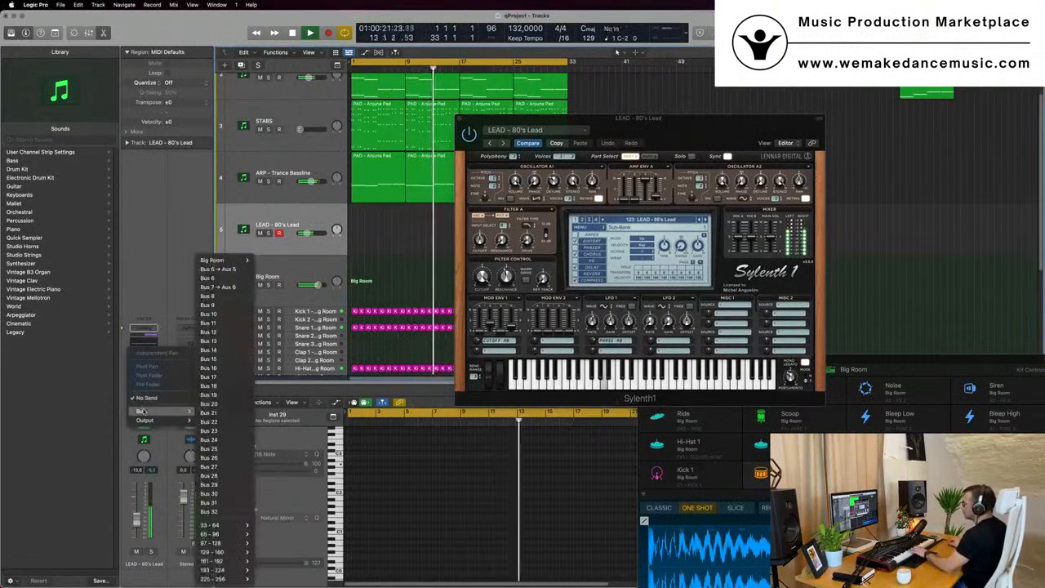
left_click(222, 270)
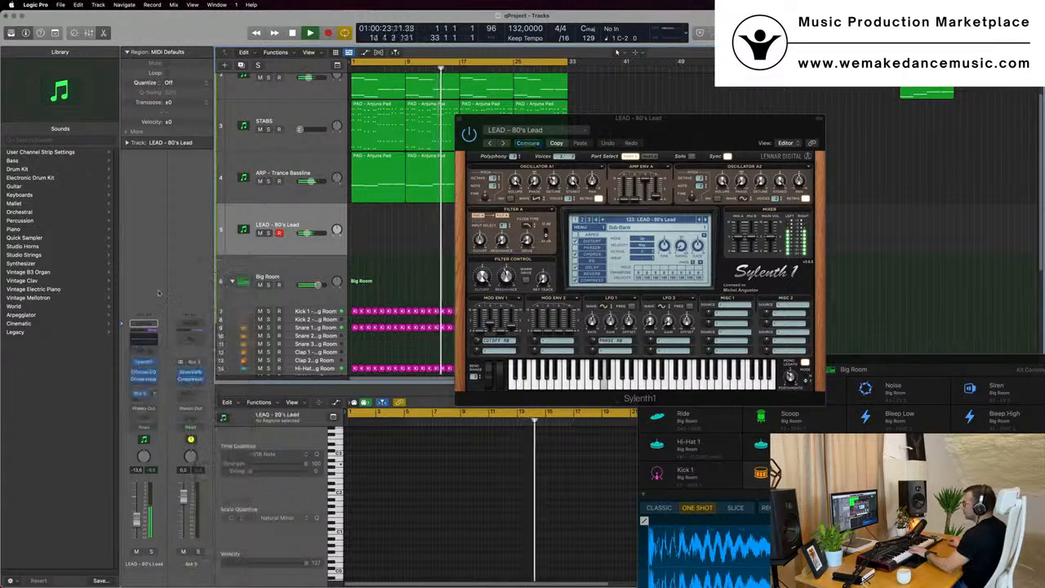
left_click_drag(154, 393, 154, 380)
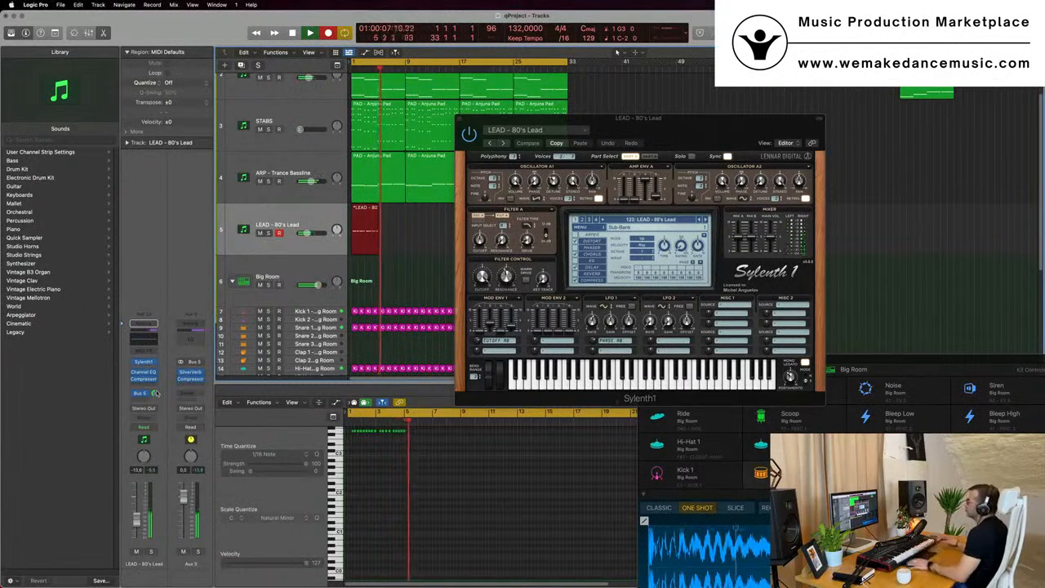
Step: Finish recording the lead melody, select all of its notes and review them in the piano roll during playback
key("space")
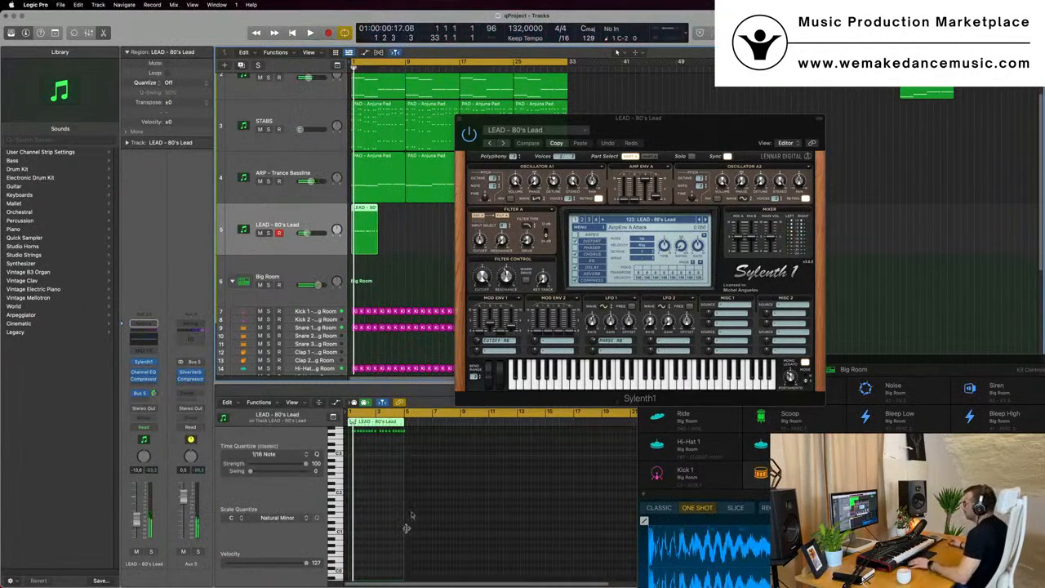
key("super+a")
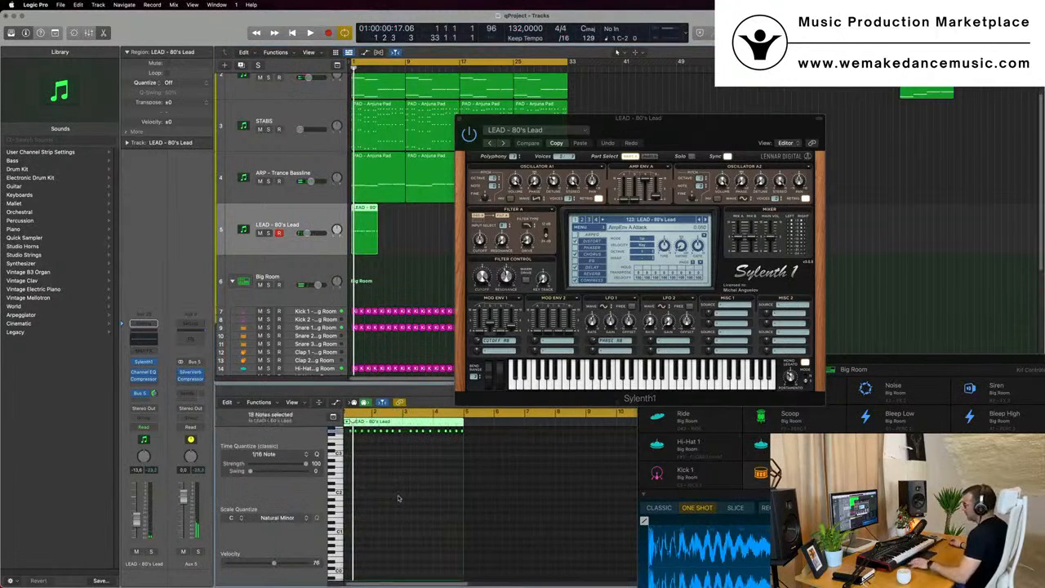
key("space")
scroll(403, 505, "up", 4)
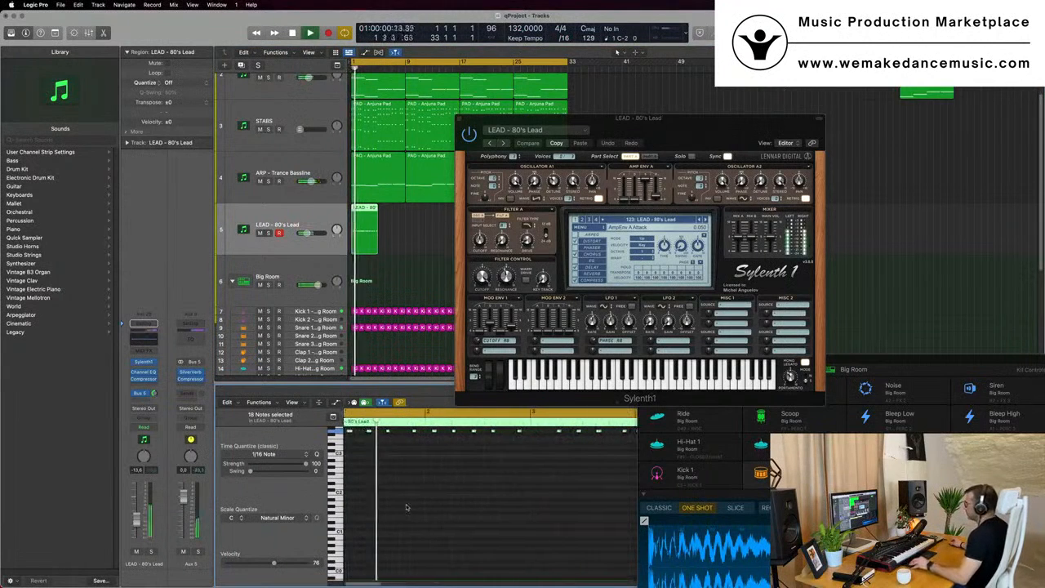
scroll(408, 505, "down", 2)
scroll(431, 483, "up", 3)
scroll(431, 486, "right", 1)
scroll(431, 485, "left", 1)
scroll(485, 478, "down", 5)
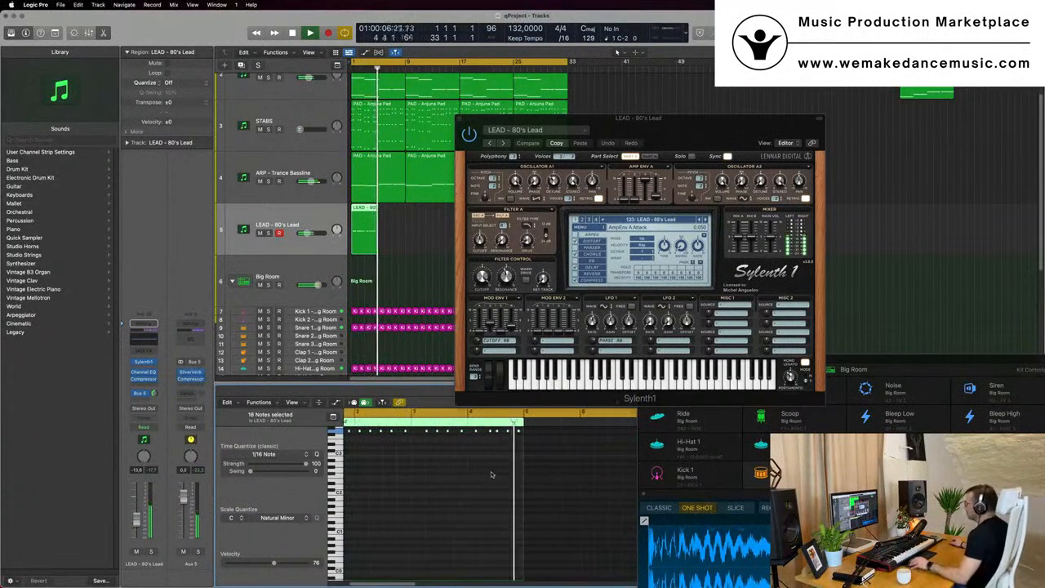
scroll(500, 460, "up", 2)
scroll(500, 460, "up", 1)
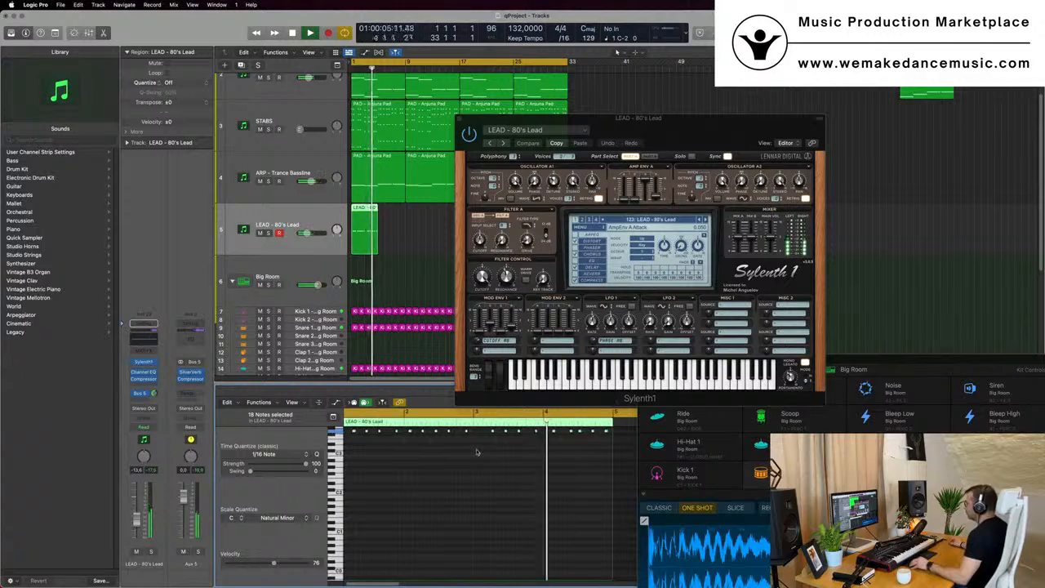
scroll(476, 457, "down", 1)
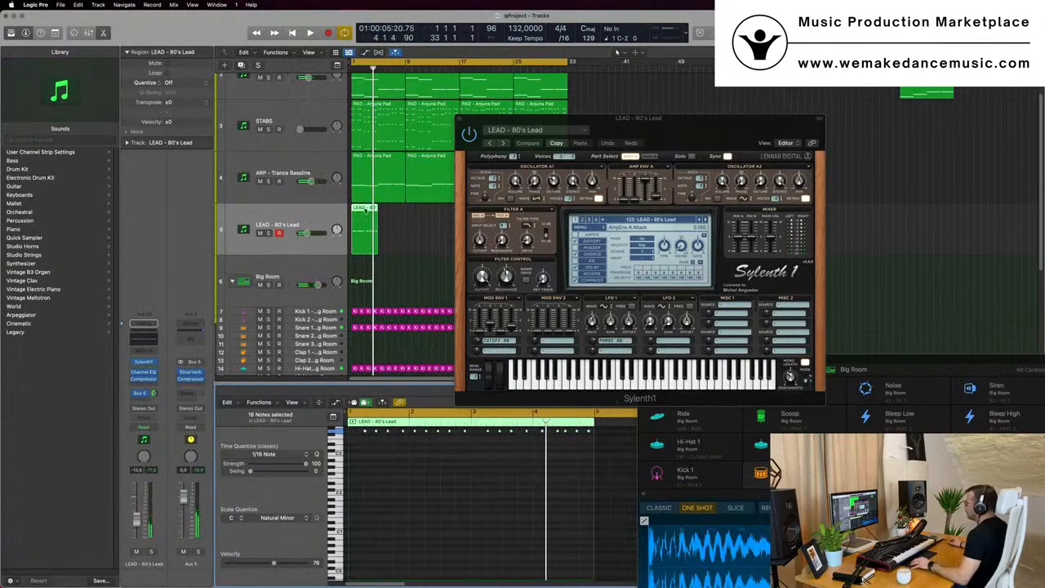
Step: Select the lead notes in bars 3 and 4, replay the loop, and move the Sylenth1 window clear of the arrangement
scroll(485, 455, "up", 3)
left_click_drag(539, 466, 604, 480)
left_click_drag(432, 466, 491, 460)
key("space")
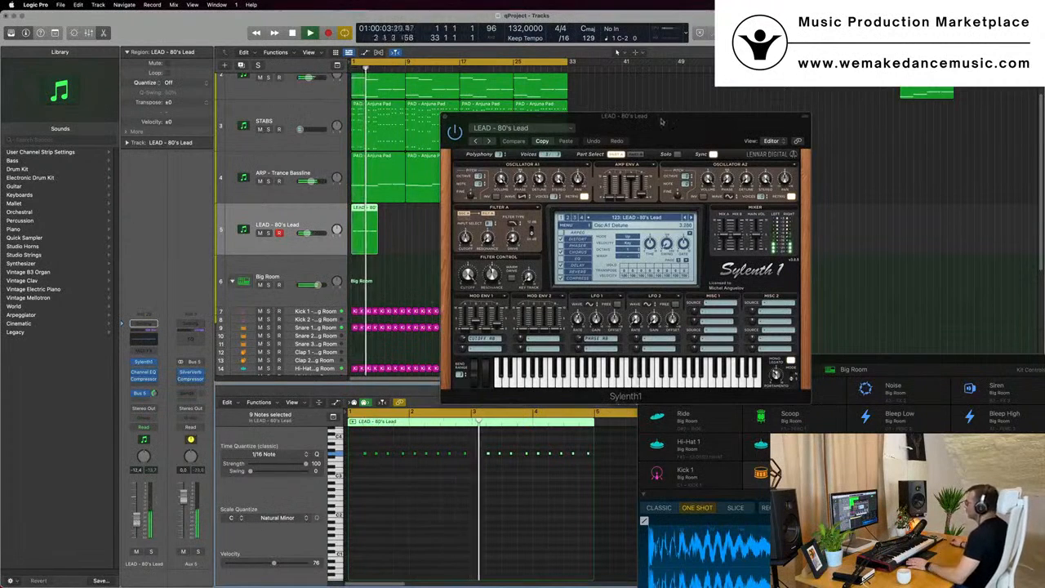
left_click_drag(633, 139, 850, 152)
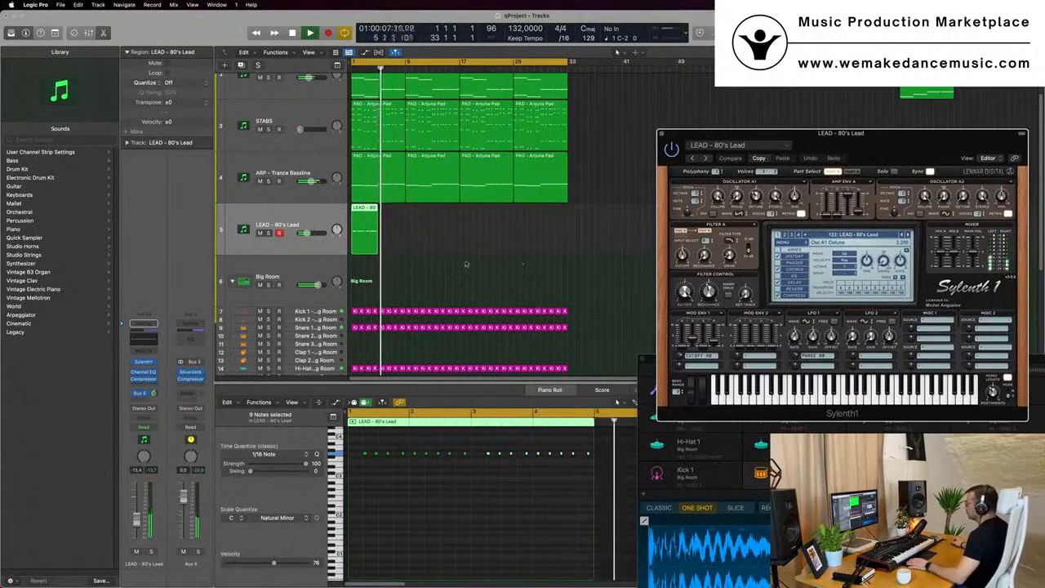
key("Return")
left_click(389, 235)
key("space")
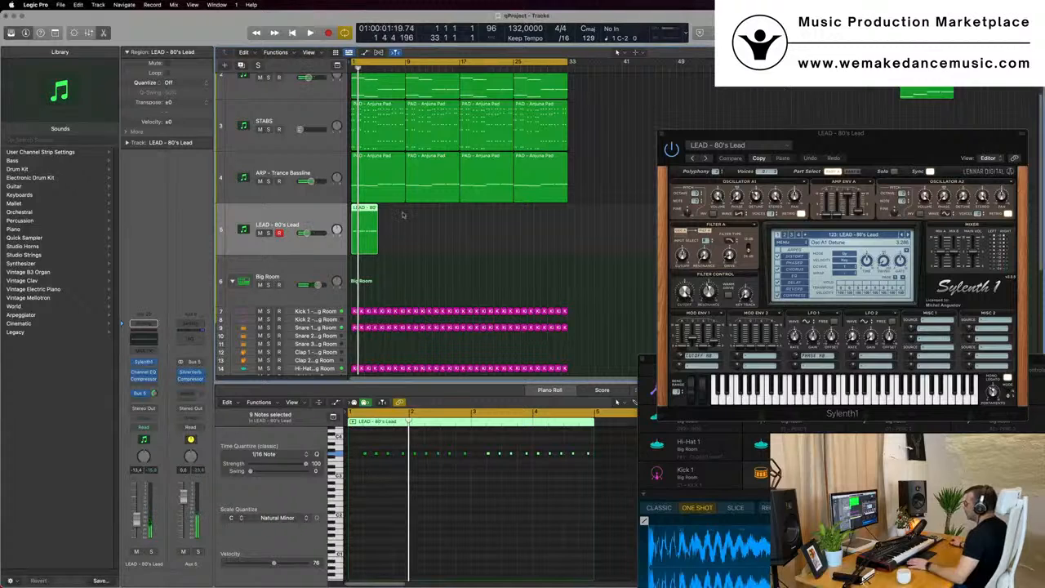
Step: Show the notes of the first lead, bassline and stabs regions together in the piano roll and compare them
left_click_drag(358, 265, 388, 195)
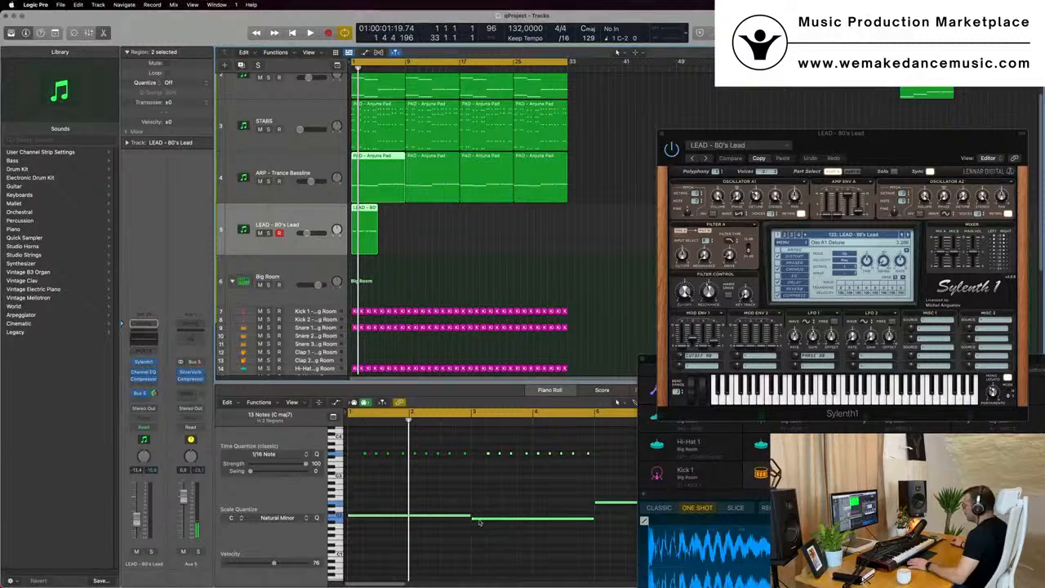
left_click(379, 257)
left_click_drag(372, 244, 373, 113)
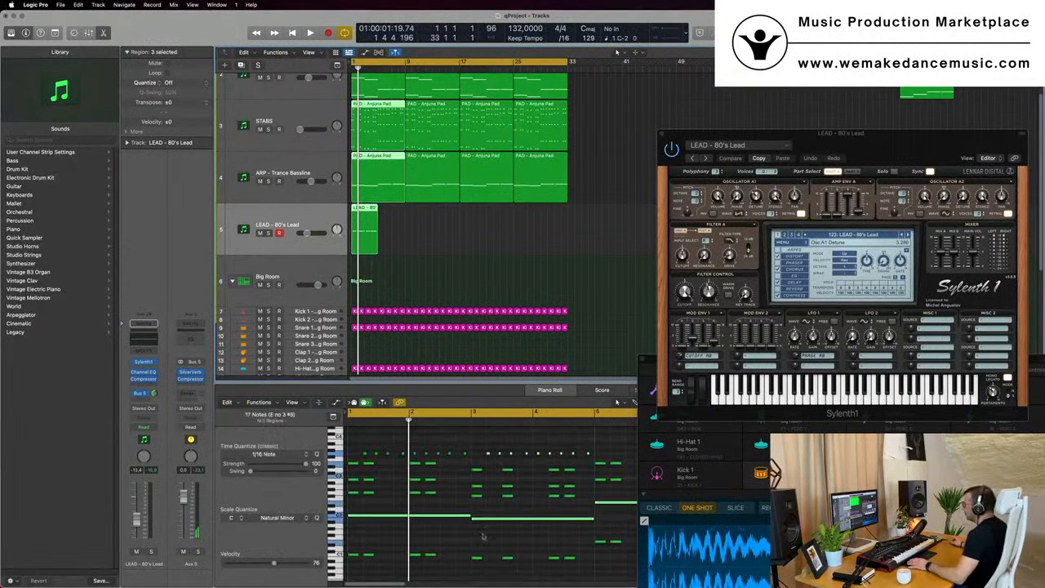
scroll(490, 507, "right", 2)
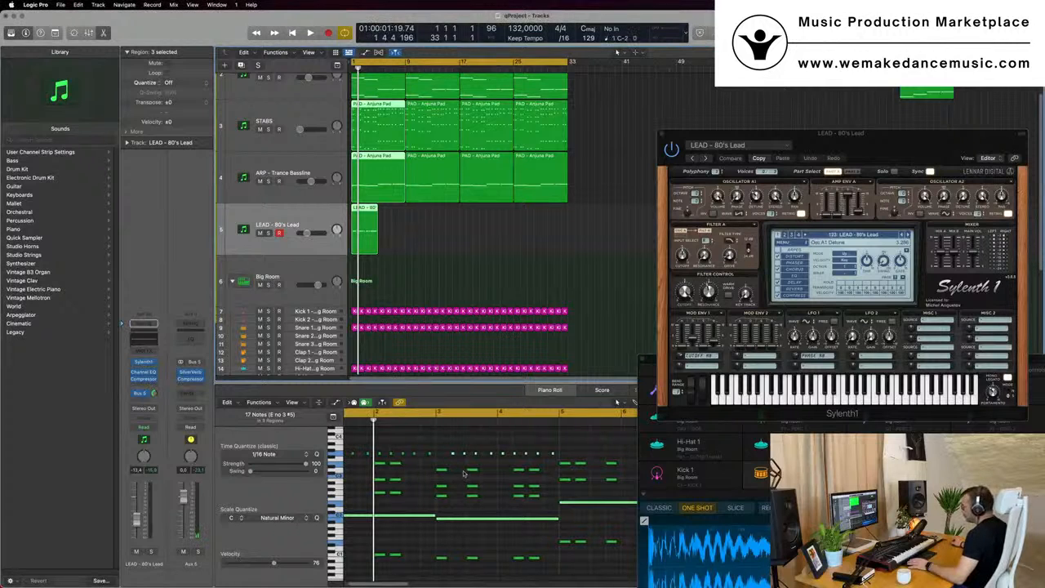
scroll(531, 482, "down", 1)
Step: Copy the selected lead, bassline and stabs regions from bar 1 to bar 5
scroll(531, 478, "up", 5)
left_click_drag(360, 209, 388, 214)
scroll(507, 471, "right", 3)
scroll(457, 444, "left", 4)
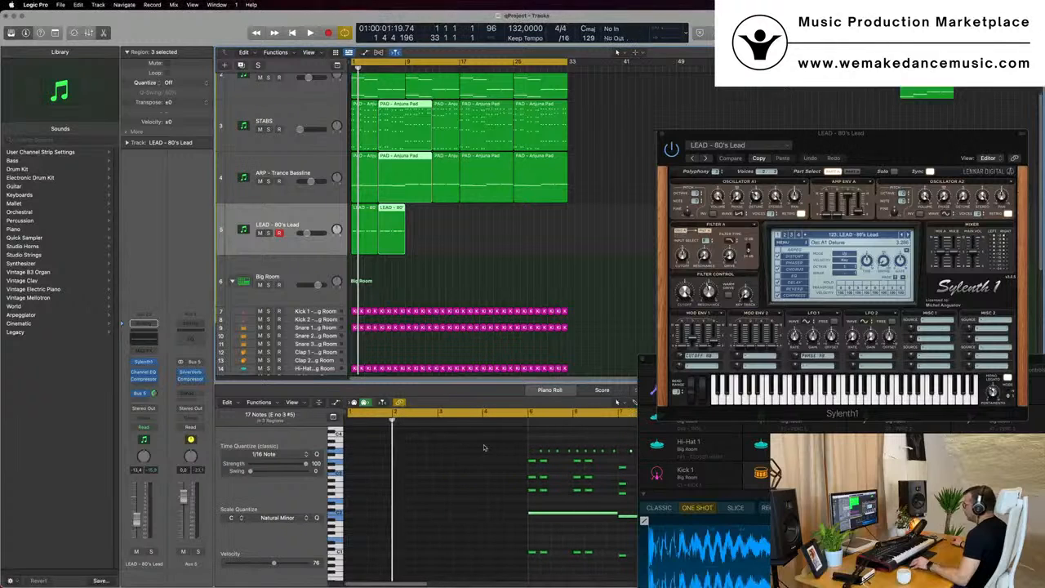
Step: Transpose all the notes of the second lead region, at bar 5, down and replay the loop
scroll(521, 448, "right", 3)
left_click(381, 451)
left_click(407, 244)
left_click(389, 218)
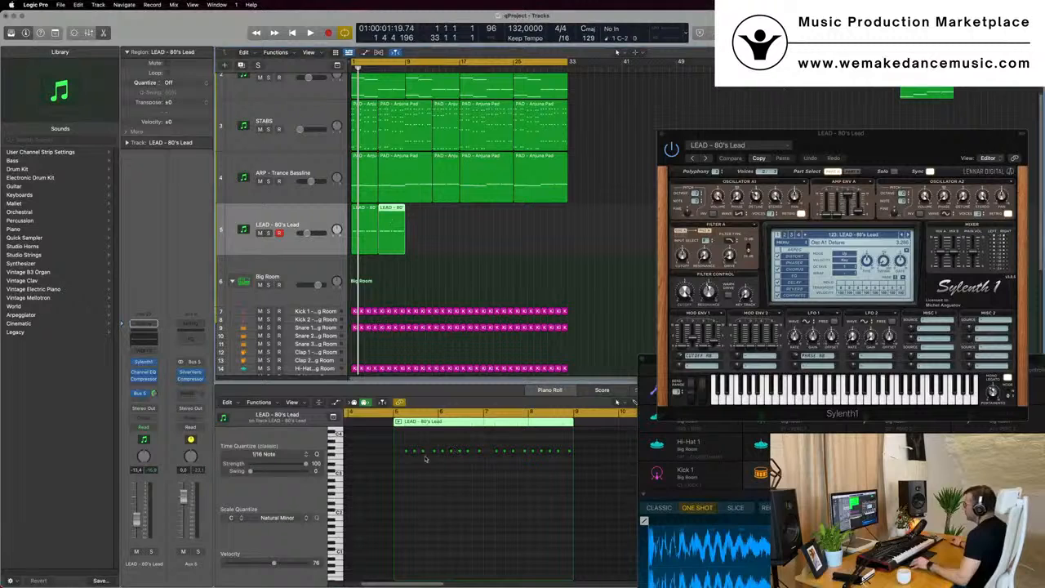
left_click_drag(401, 446, 583, 460)
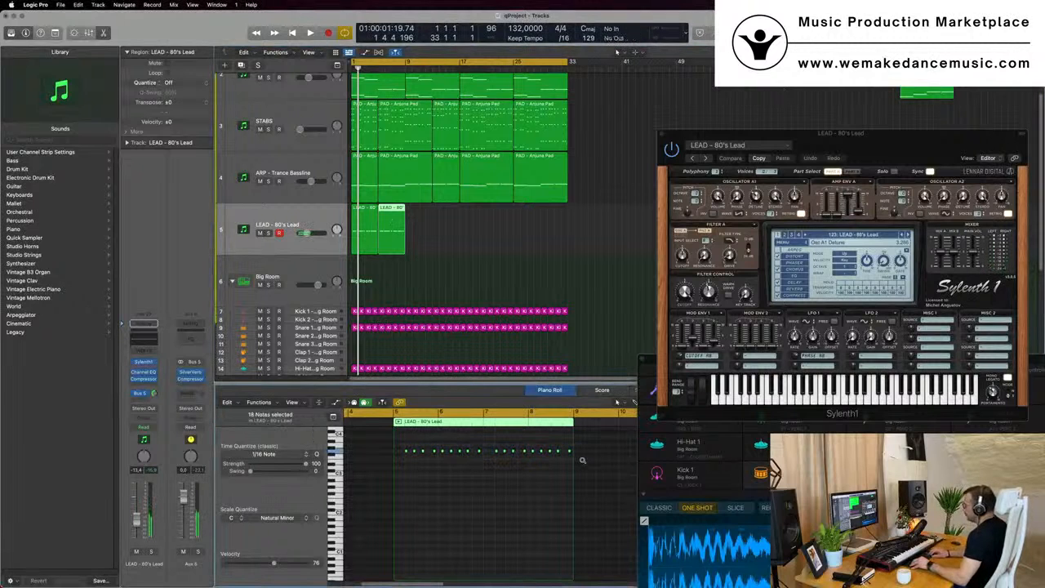
key("space")
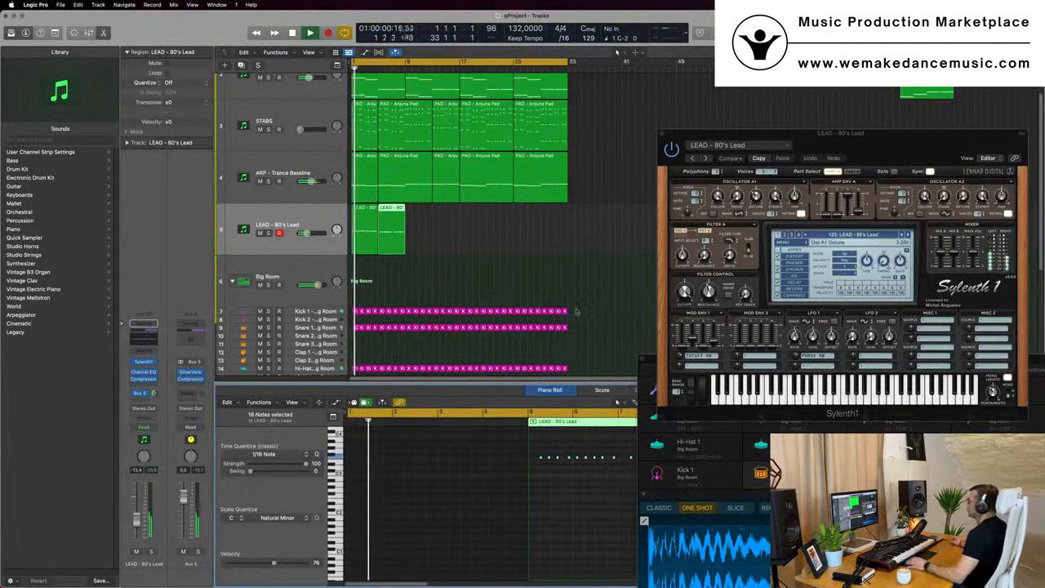
Step: Display the pad, stabs, bassline and second lead regions together in the piano roll and compare their notes during playback
left_click_drag(864, 141, 741, 190)
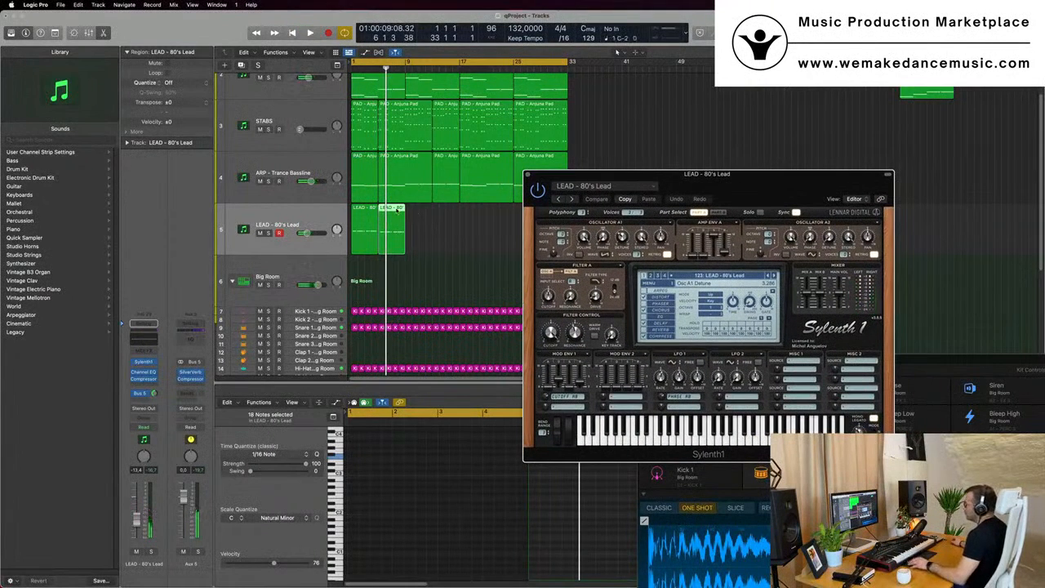
double_click(396, 209)
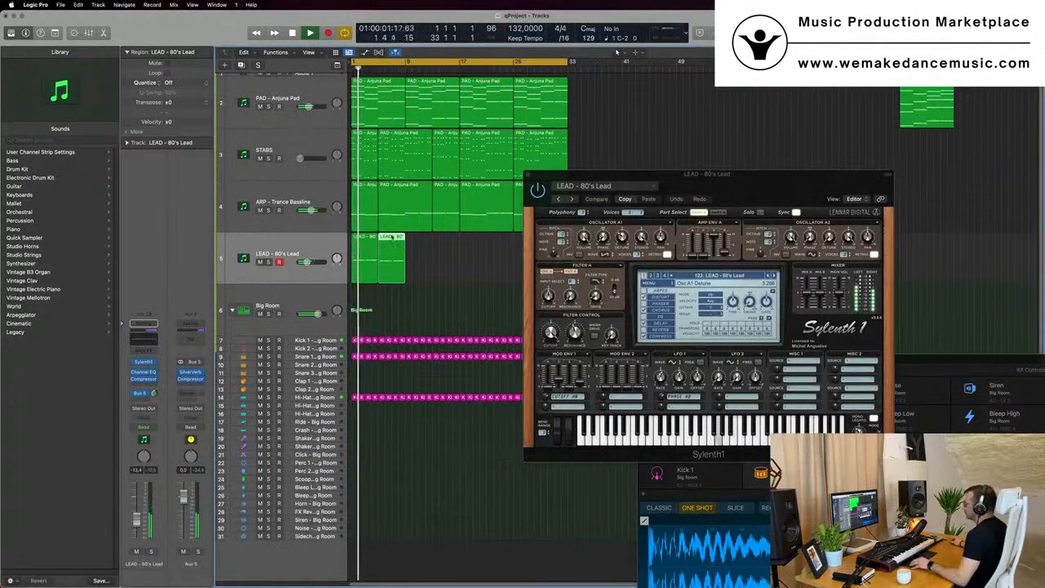
double_click(393, 237)
left_click_drag(392, 301, 388, 107)
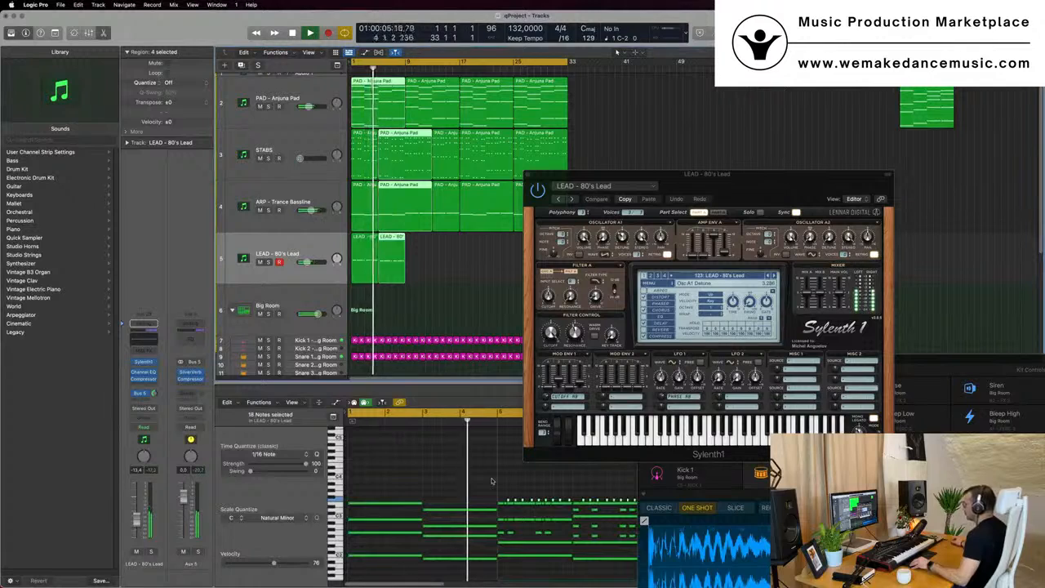
scroll(492, 481, "left", 2)
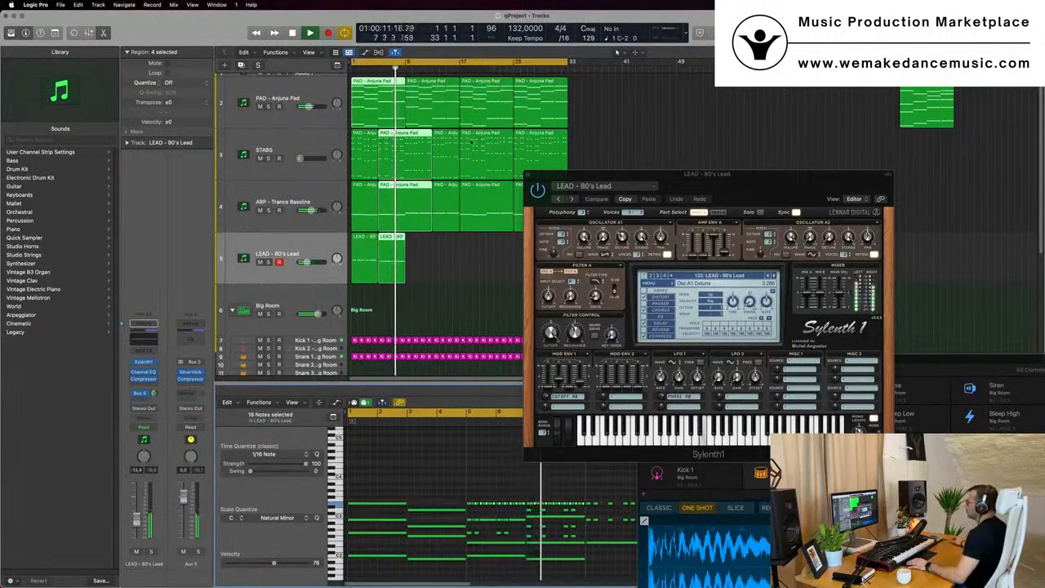
Step: Replay the loop from the start with no regions selected and review the two lead regions in the arrangement
key("Return")
left_click_drag(739, 174, 802, 151)
left_click(378, 288)
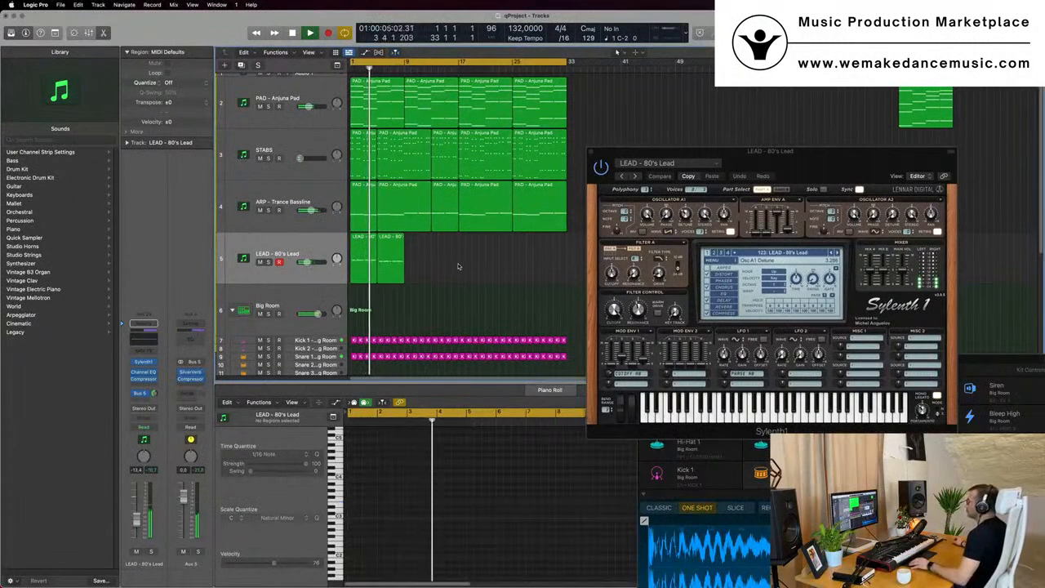
scroll(458, 268, "up", 2)
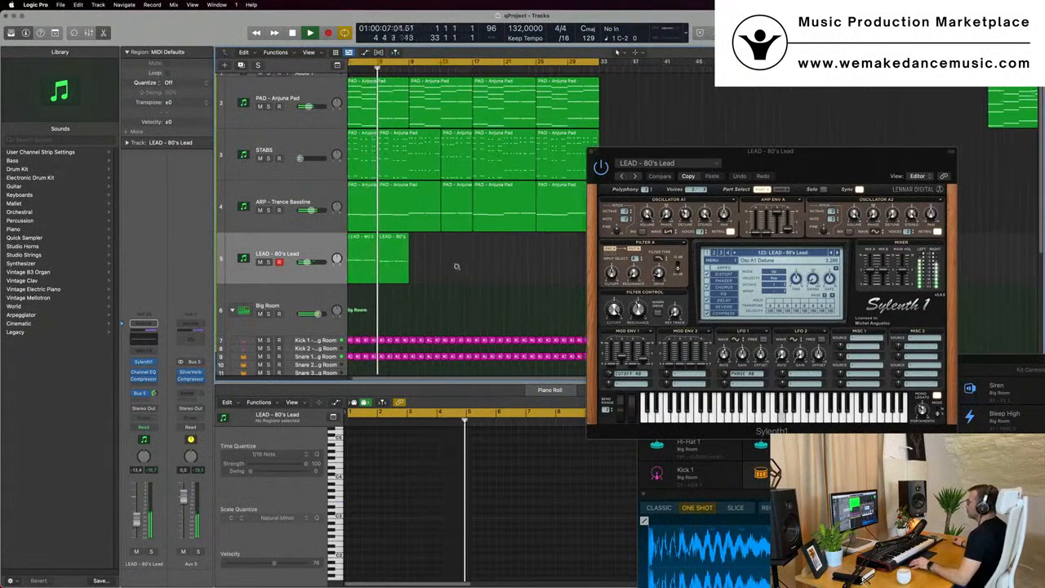
scroll(457, 269, "down", 3)
scroll(456, 270, "down", 2)
key("Return")
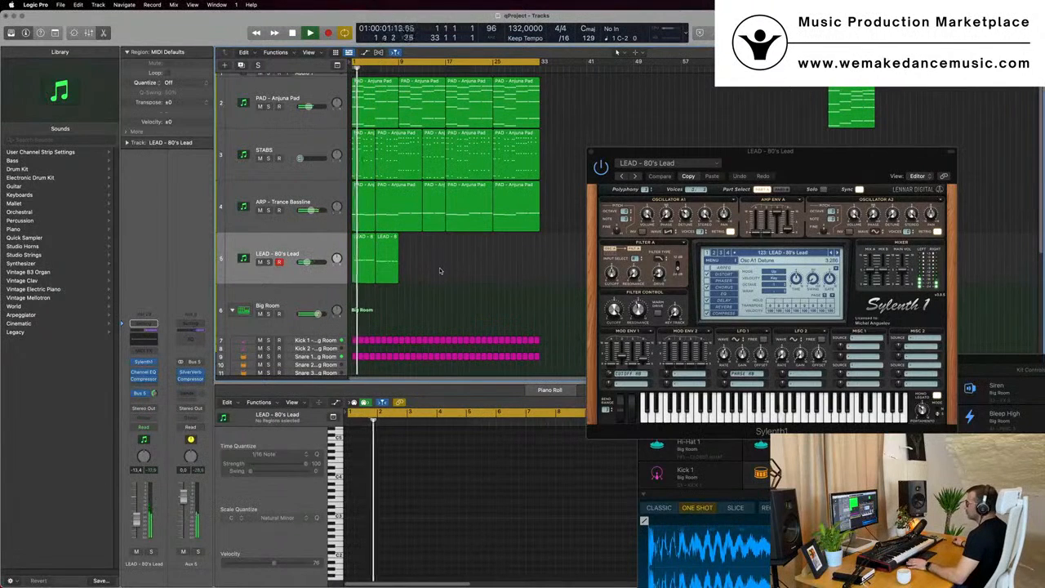
scroll(440, 271, "up", 3)
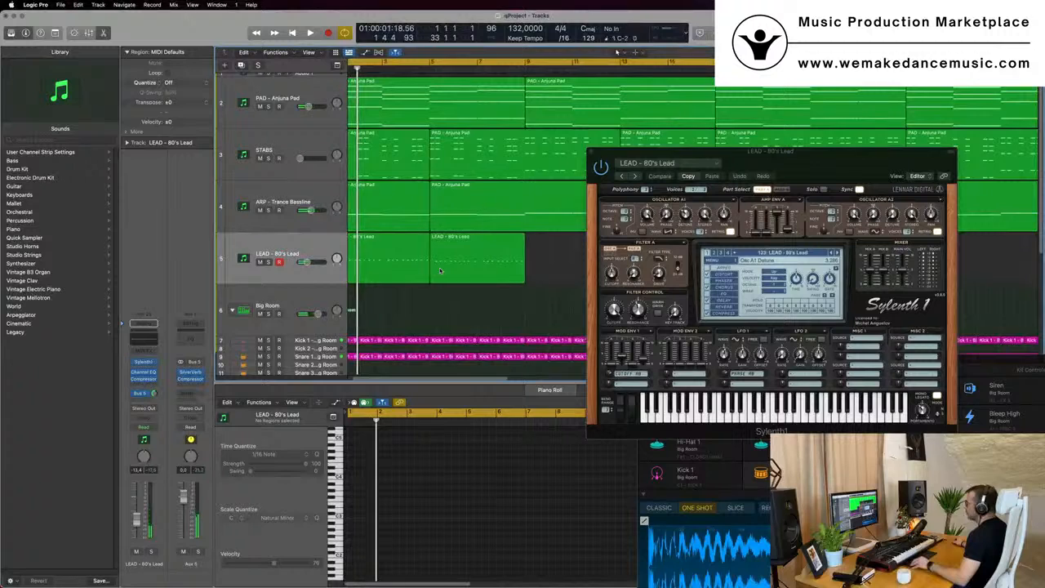
Step: Examine the notes of the ARP - Trance Bassline regions at bars 1 and 5 while the loop plays
scroll(439, 271, "down", 1)
left_click(402, 222)
scroll(402, 222, "down", 2)
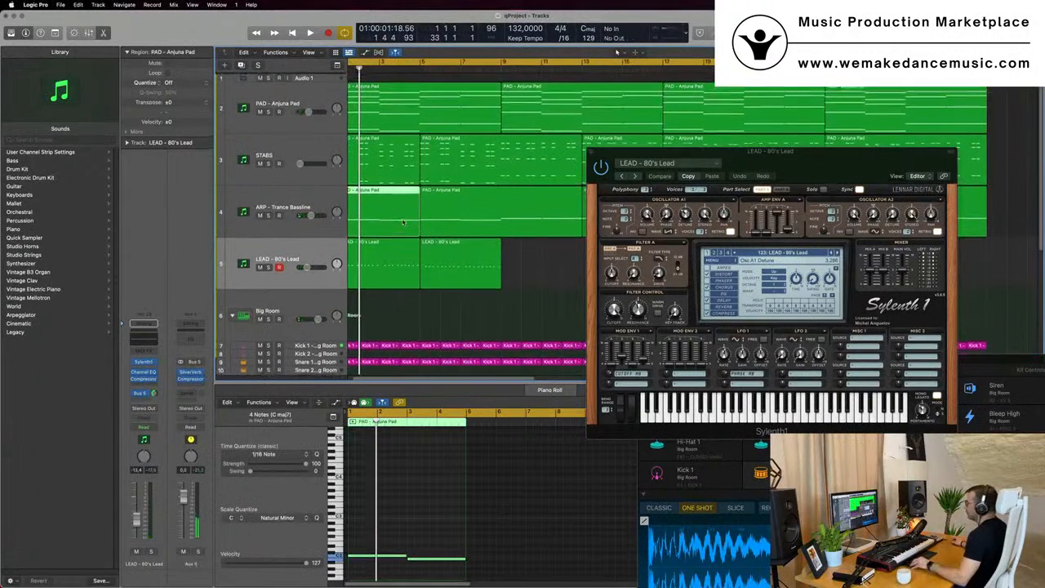
left_click(439, 214)
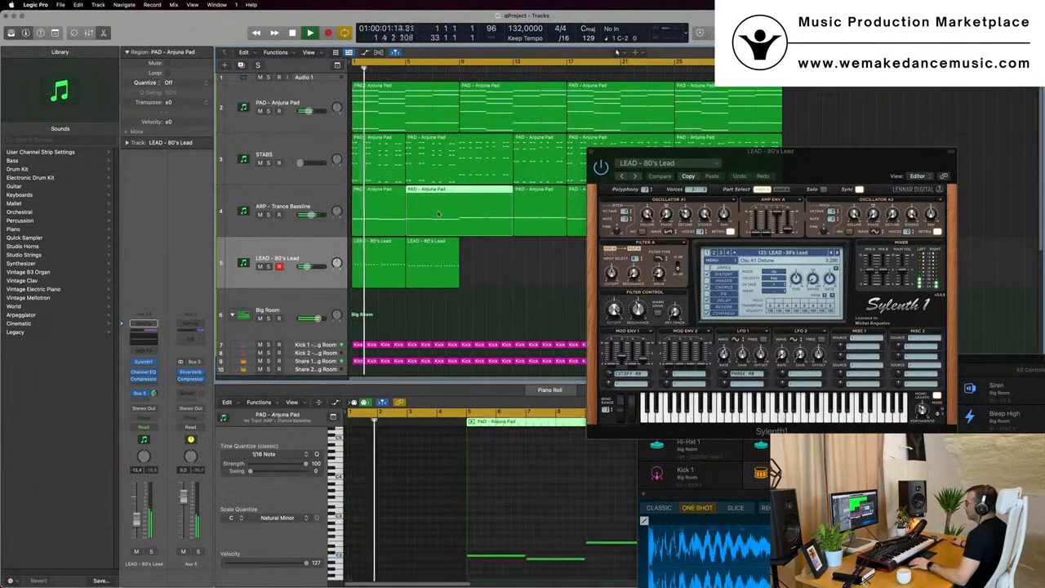
scroll(438, 214, "down", 3)
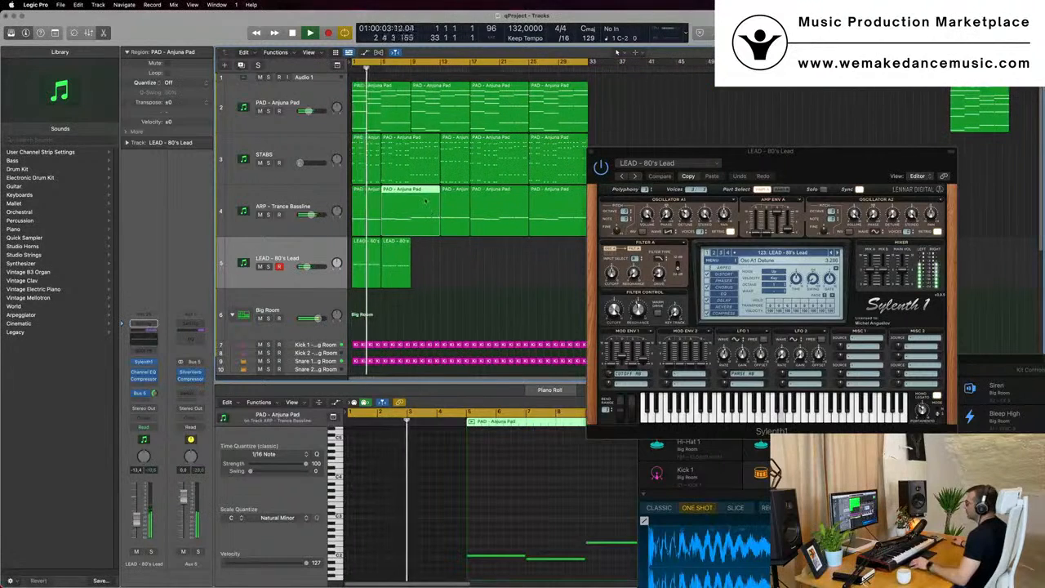
left_click(369, 210)
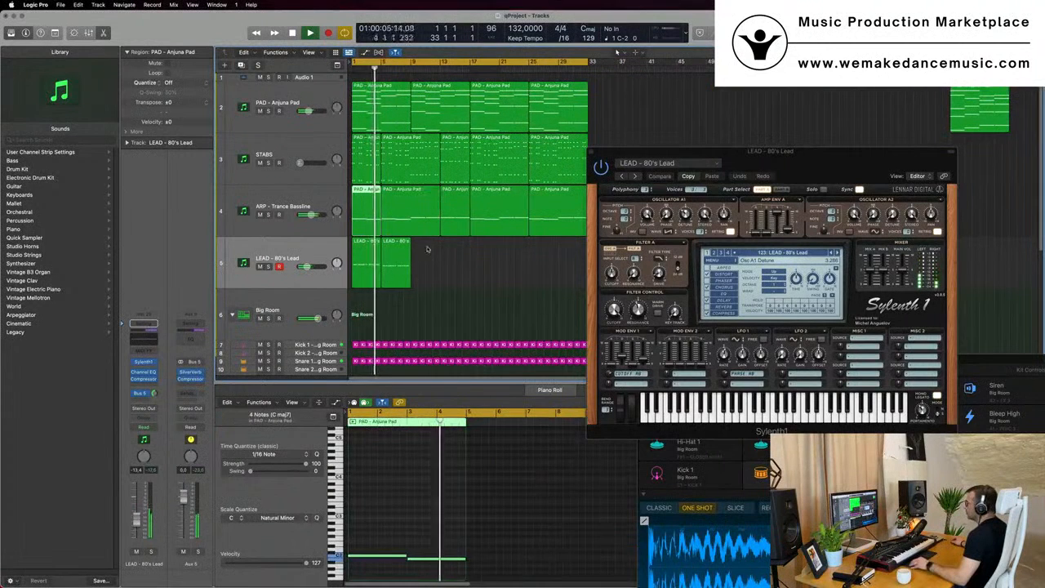
scroll(518, 211, "down", 2)
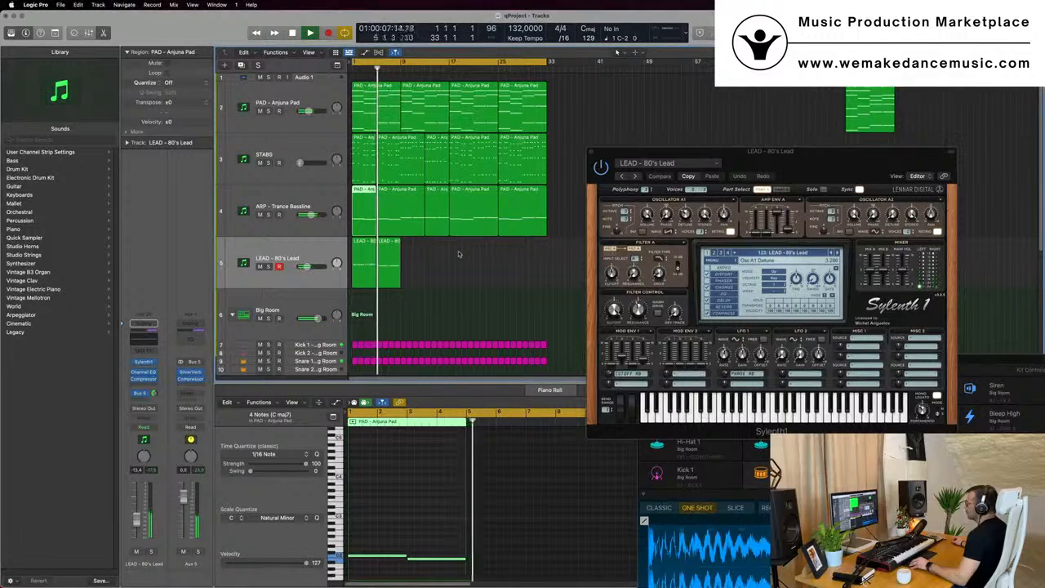
Step: Delete the ARP - Trance Bassline regions before bar 25 and refill bars 1 to 17 using the remaining eight-bar region
left_click_drag(459, 255, 419, 204)
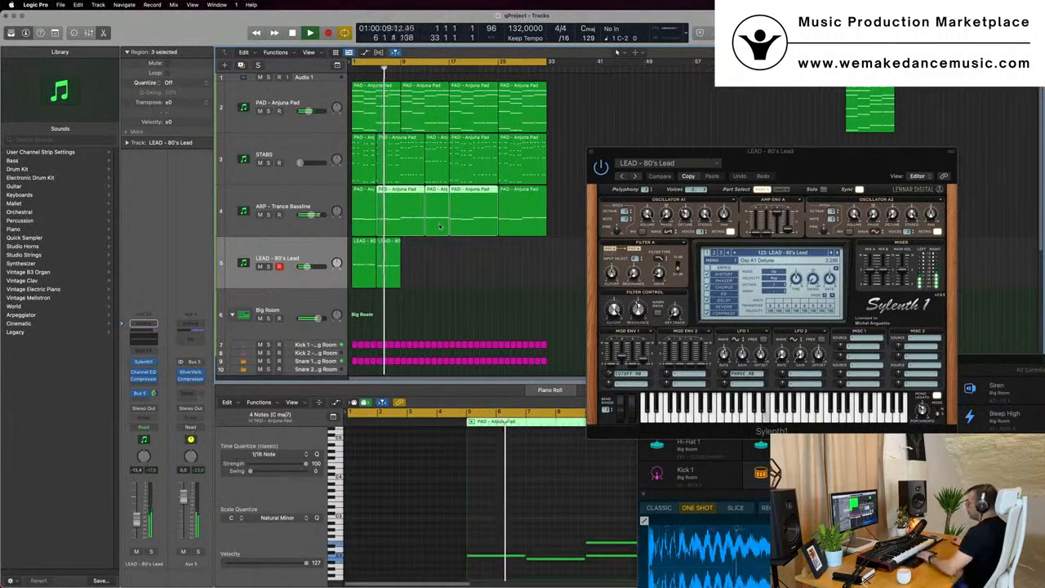
key("BackSpace")
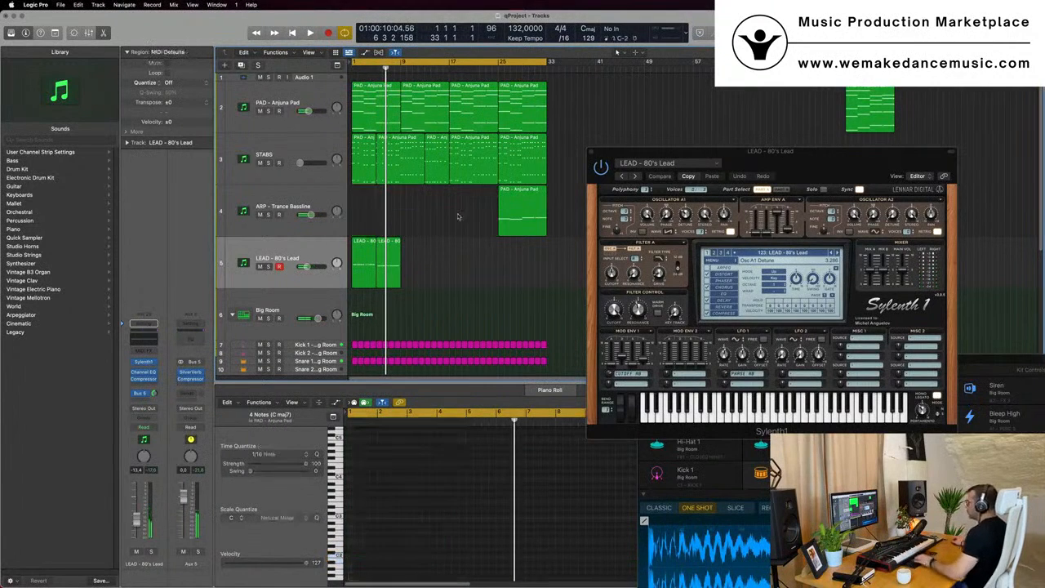
left_click_drag(511, 203, 427, 198)
key("space")
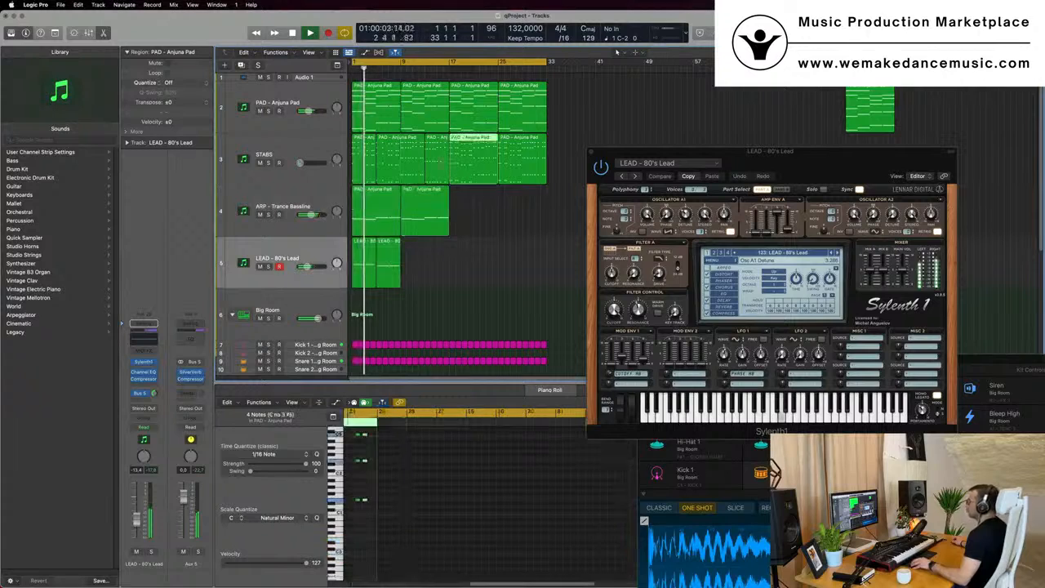
Step: Delete the STABS regions before bar 17 and refill bars 1 to 17 with copies of the eight-bar stabs regions
left_click(436, 168)
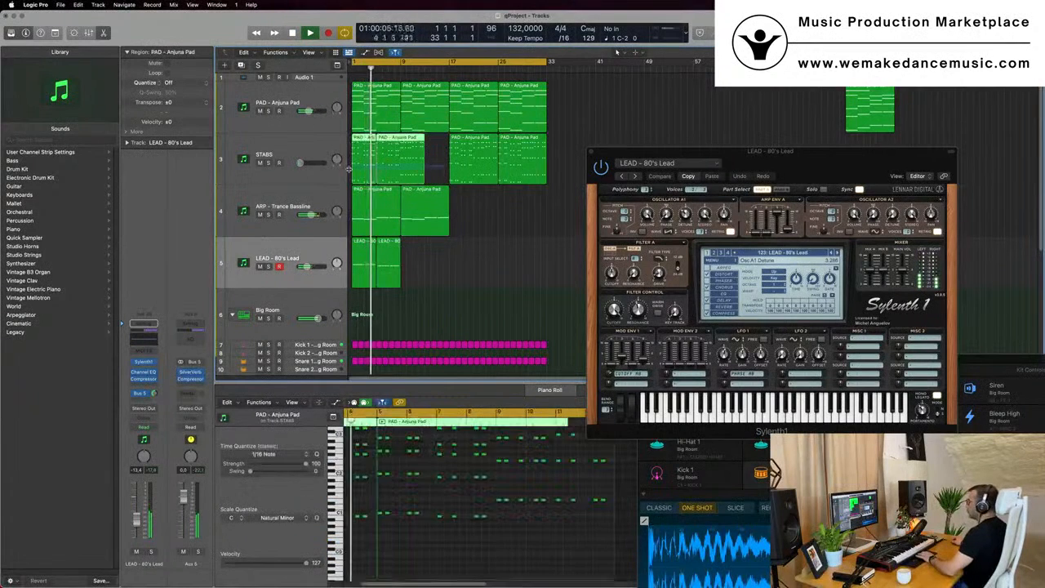
key("Delete")
left_click(472, 152)
left_click_drag(472, 152, 441, 164)
Step: Copy the two ARP - Trance Bassline regions to fill bars 17 to 33
key("space")
left_click(406, 216)
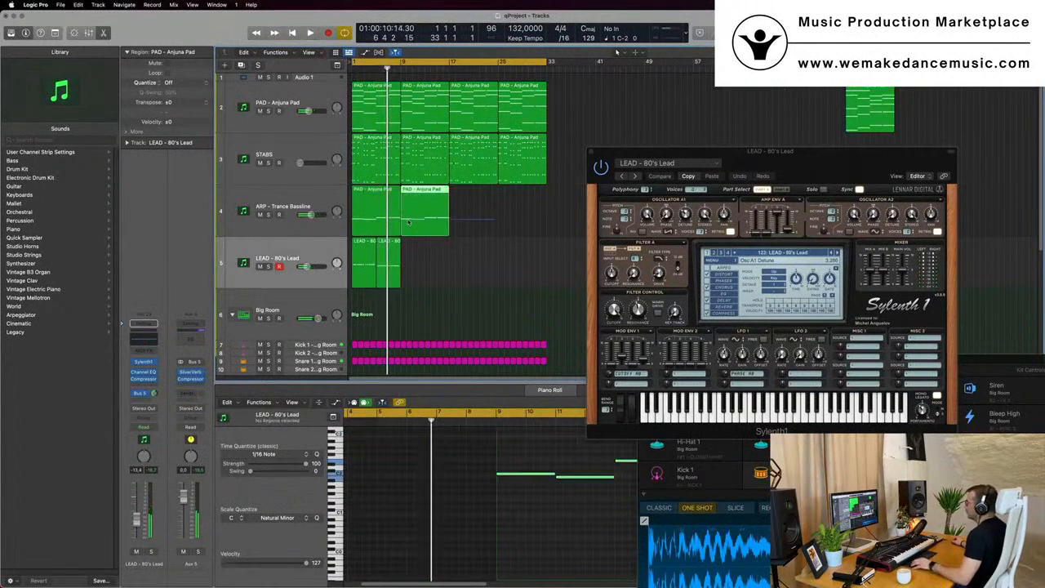
mouse_move(469, 225)
left_mouse_down()
mouse_move(354, 213)
mouse_move(451, 215)
left_mouse_up()
Step: Repeat the two LEAD - 80's Lead regions three times so the melody fills bars 1 to 33
left_click_drag(354, 275, 351, 271)
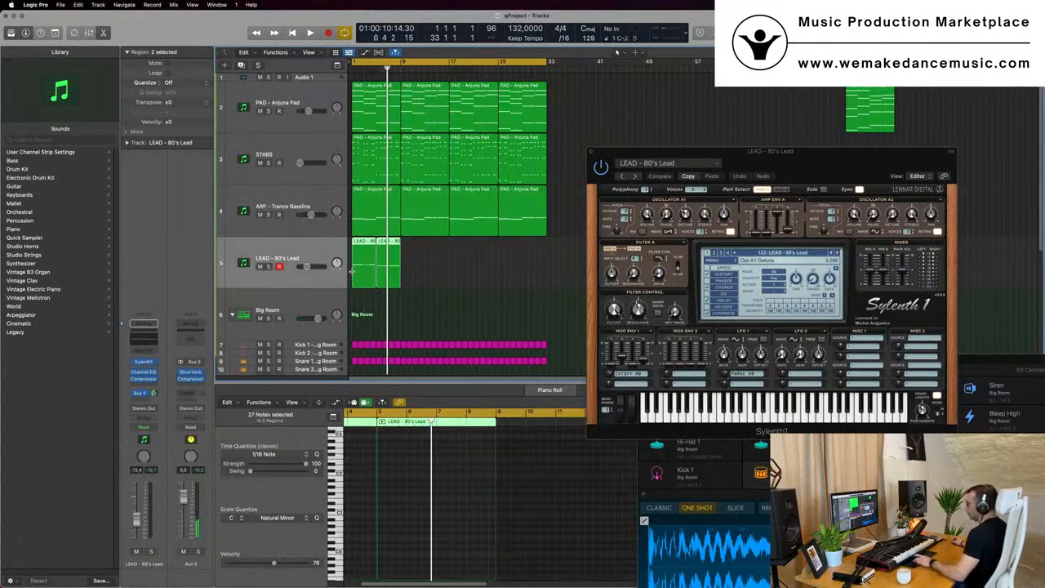
key("super+r")
key("super+r")
key("super+r")
Step: Play the extended loop and repeat all 32 bars of regions, drums included, across bars 33 to 65
key("space")
left_click_drag(785, 161, 611, 167)
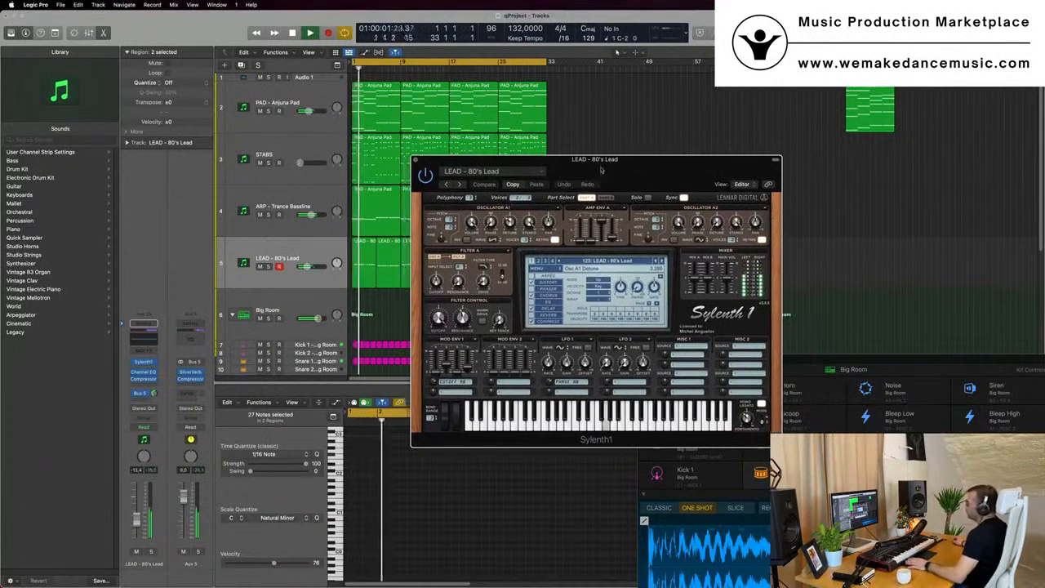
left_click(325, 252)
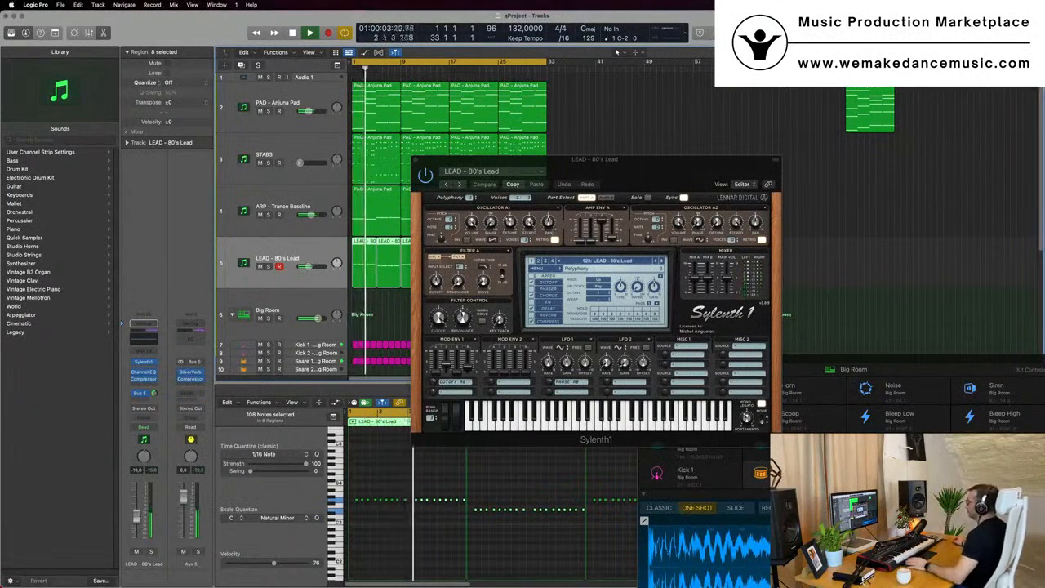
left_click_drag(652, 169, 925, 161)
key("super+Left")
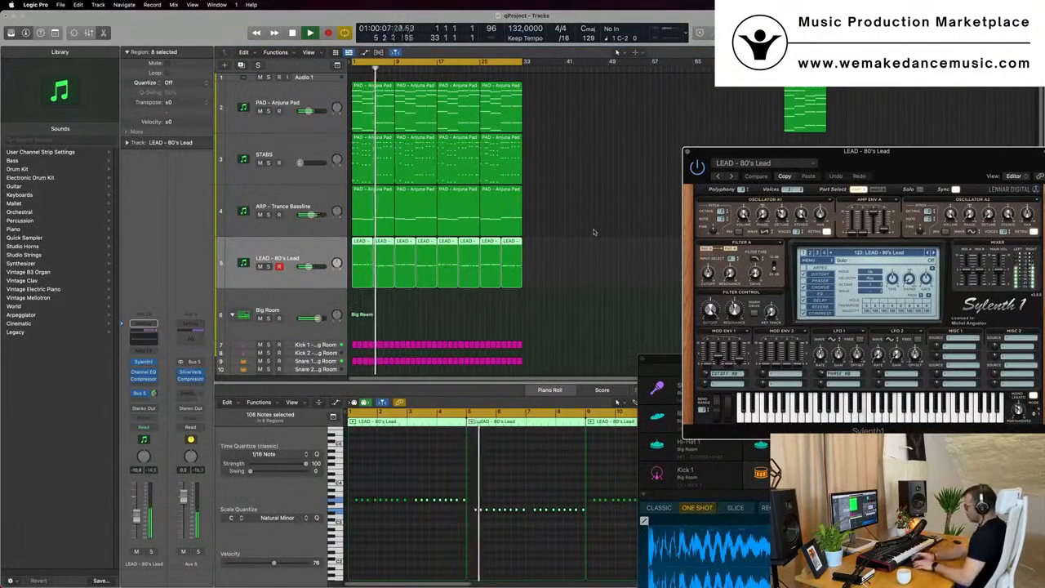
key("super+r")
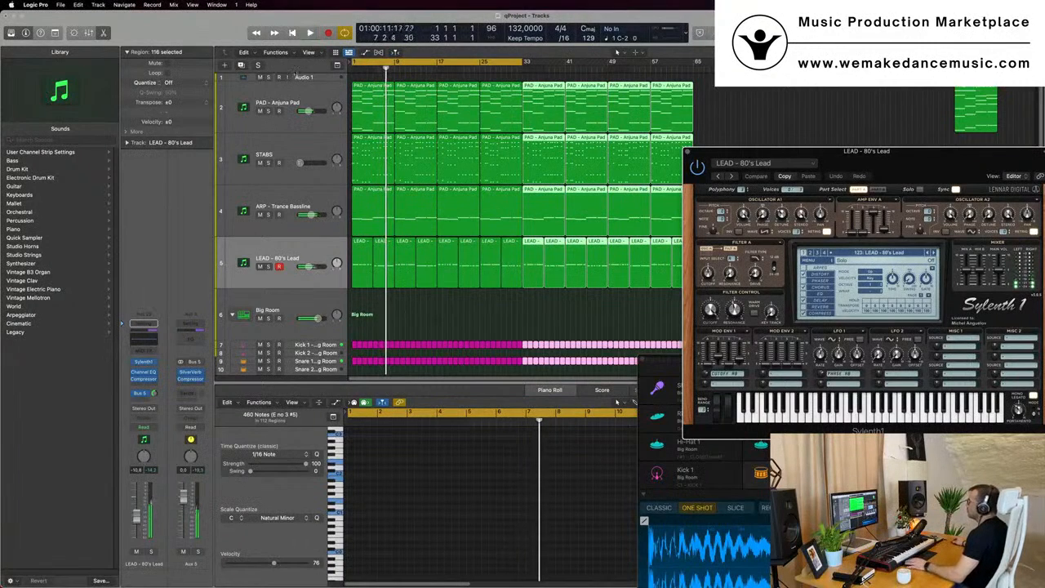
Step: Show the global tracks and turn on the Secondary Ruler to display time above the bars
left_click(337, 64)
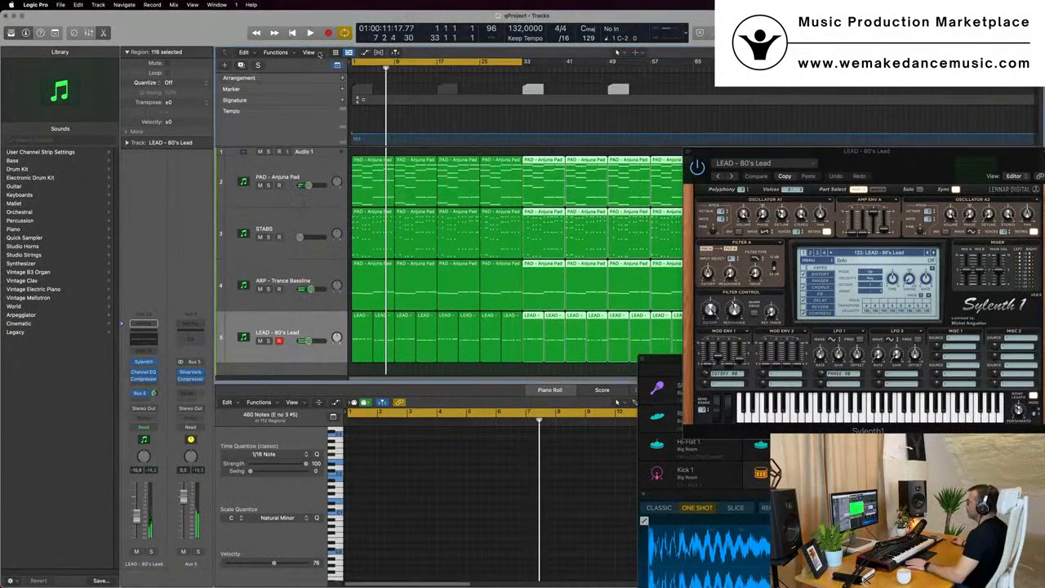
left_click(319, 54)
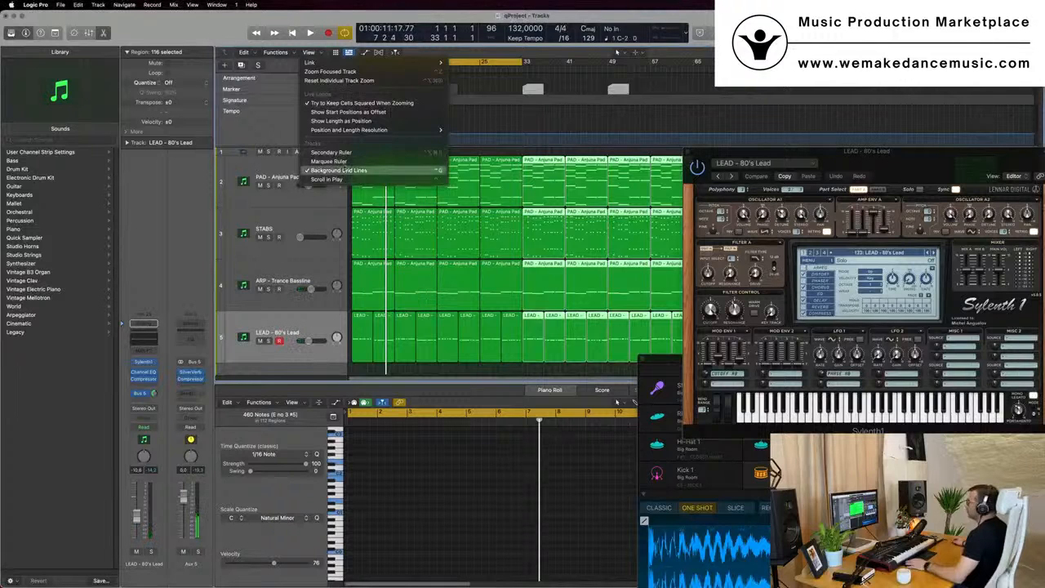
left_click(344, 152)
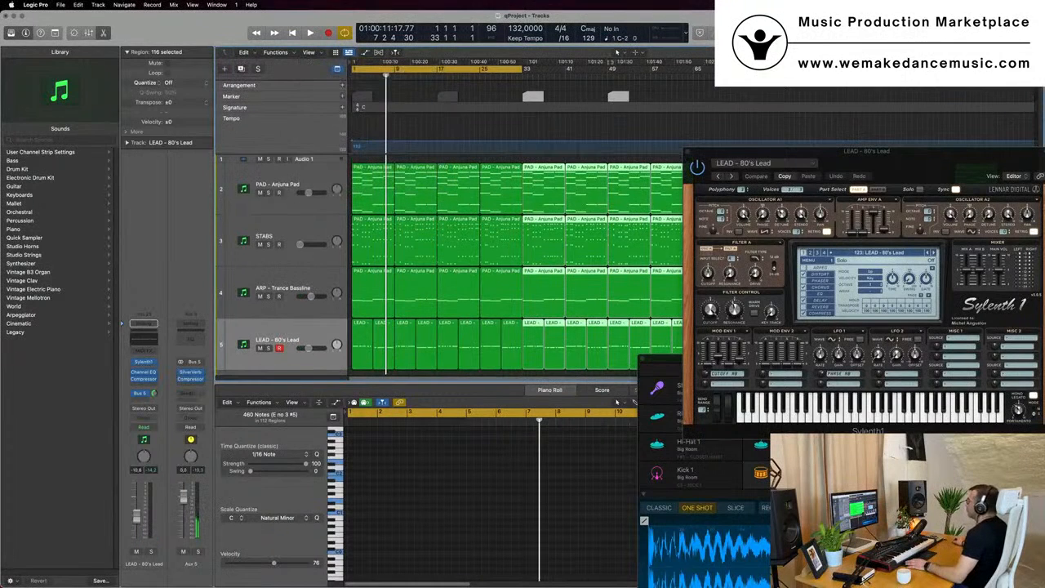
Step: Extend the cycle range to bar 65, return the playhead to the start and hide the global tracks
left_click_drag(524, 71, 692, 86)
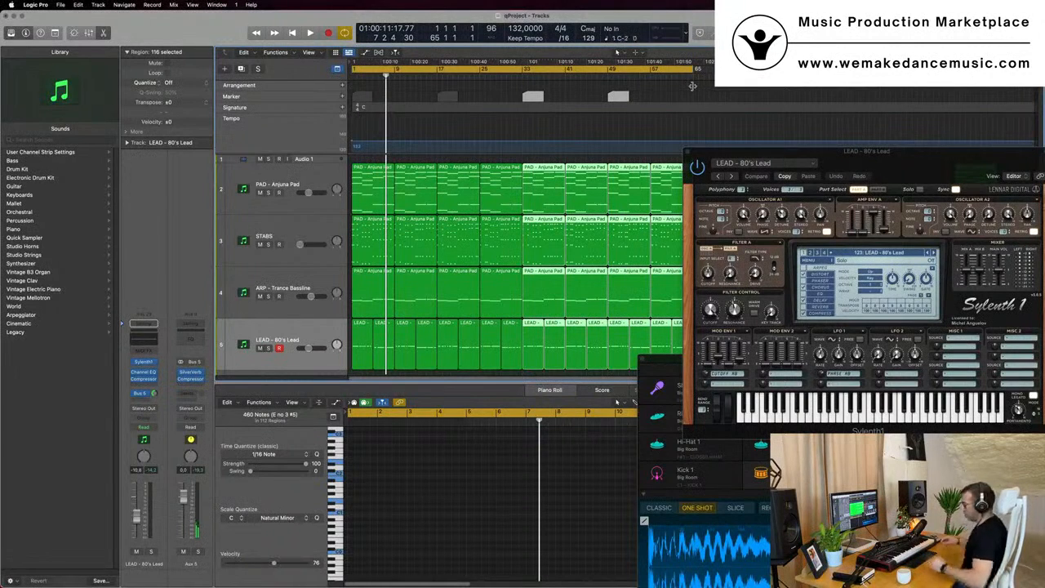
left_click(539, 130)
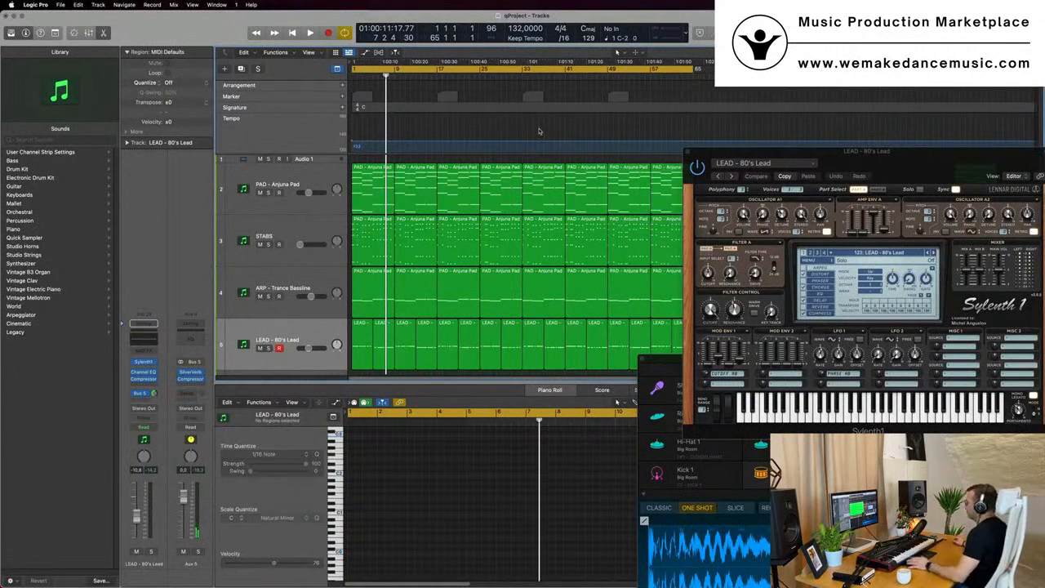
key("Return")
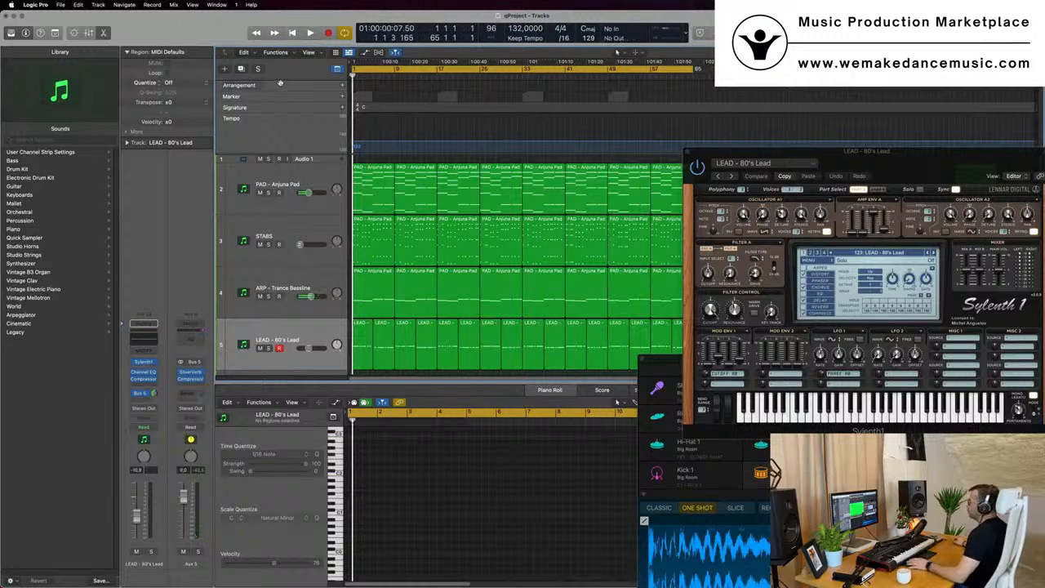
left_click(336, 70)
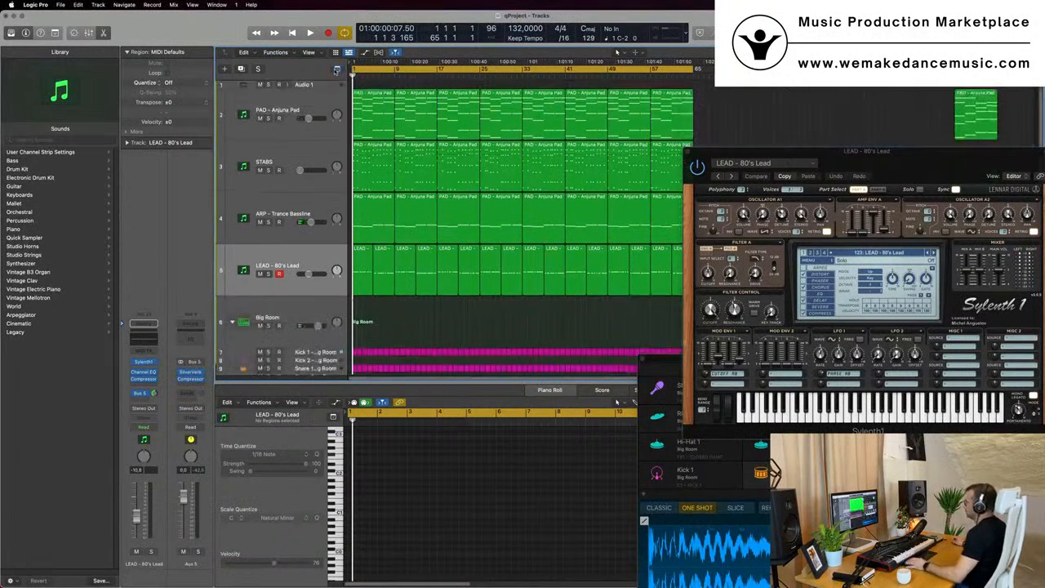
Step: Play from the start, check the STABS track, and reopen Sylenth1 on the LEAD - 80's Lead track
left_click_drag(838, 154, 751, 235)
key("space")
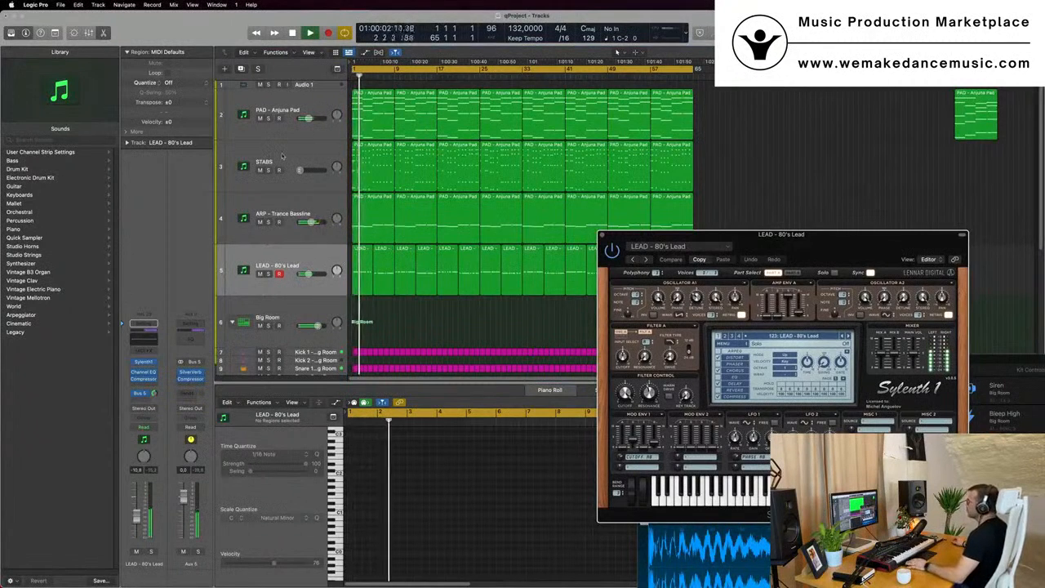
left_click(309, 149)
left_click_drag(823, 235, 528, 214)
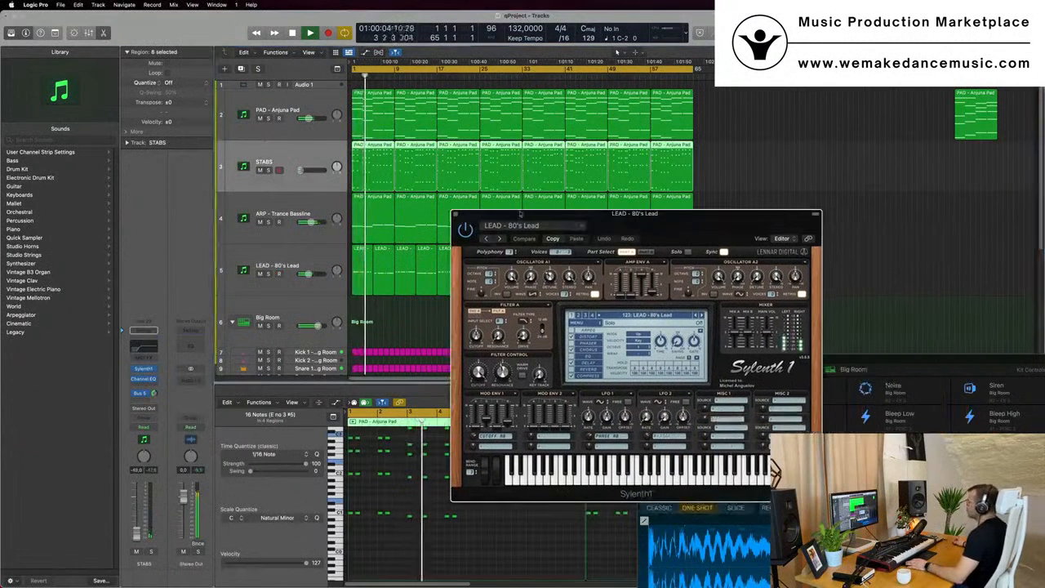
left_click(460, 215)
left_click(302, 263)
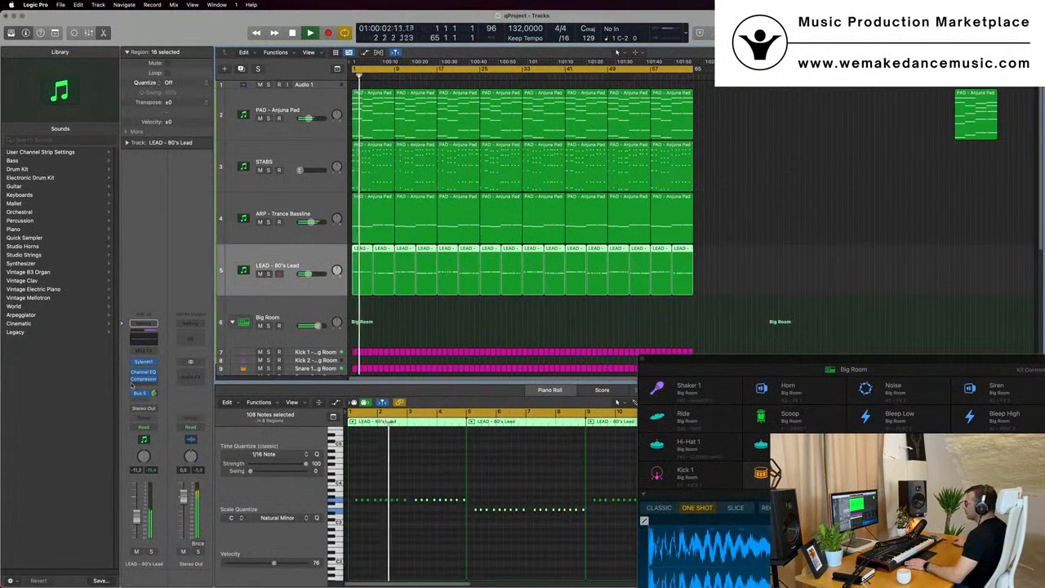
left_click(145, 362)
left_click_drag(652, 226, 651, 160)
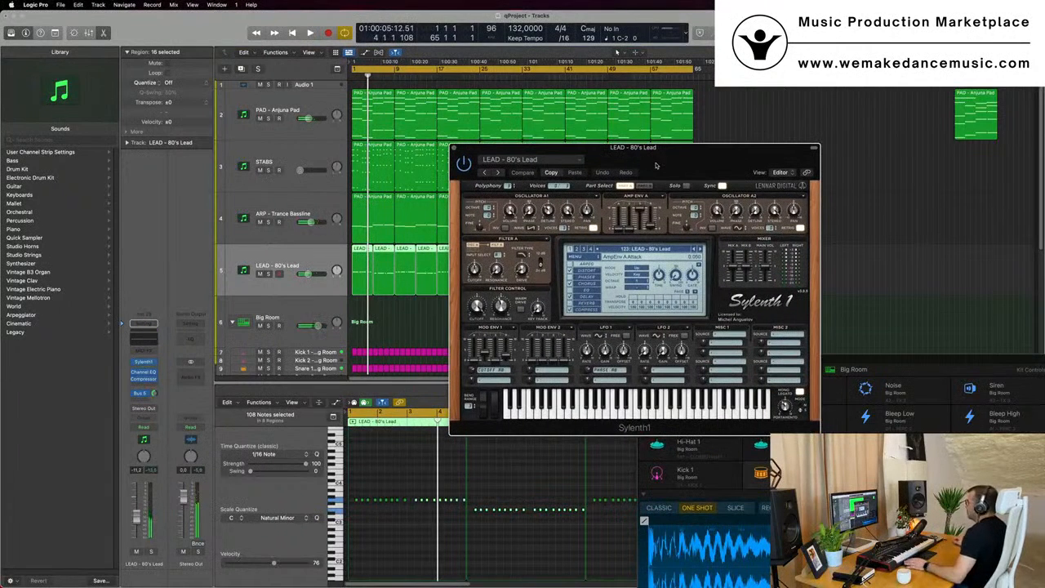
Step: Duplicate the LEAD - 80's Lead track with its instrument and effects
key("space")
left_click(251, 95)
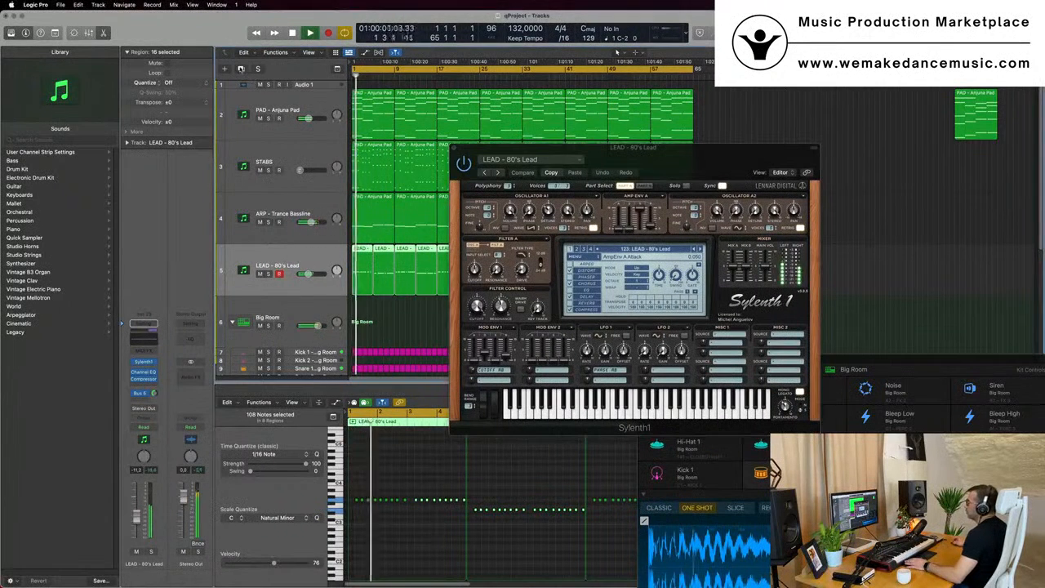
key("super+d")
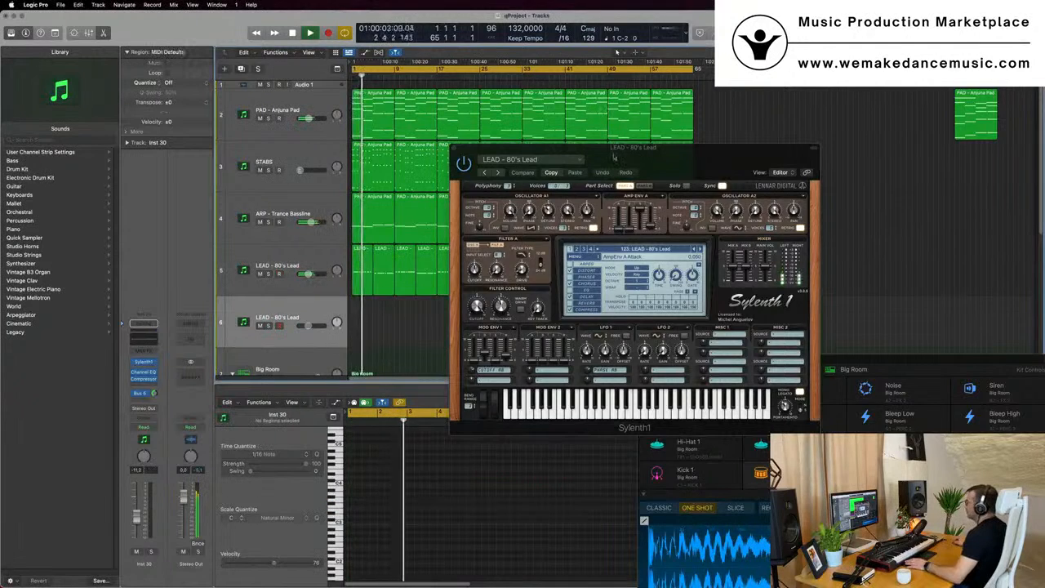
Step: Copy all the lead regions from bars 1 to 65 onto the duplicated lead track and mute that track
left_click_drag(612, 150, 837, 147)
key("space")
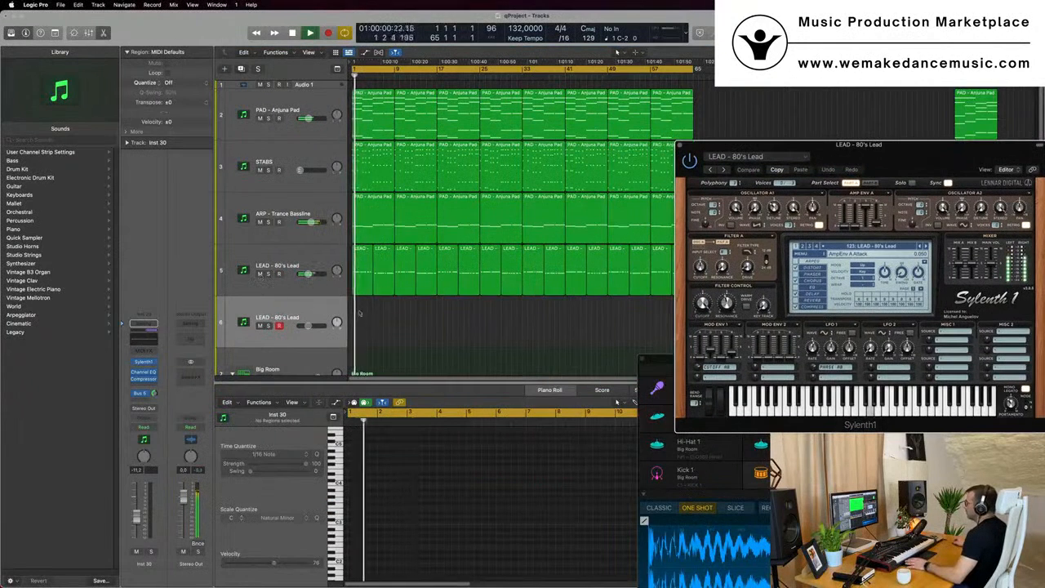
left_click_drag(366, 313, 675, 258)
left_click_drag(756, 145, 988, 143)
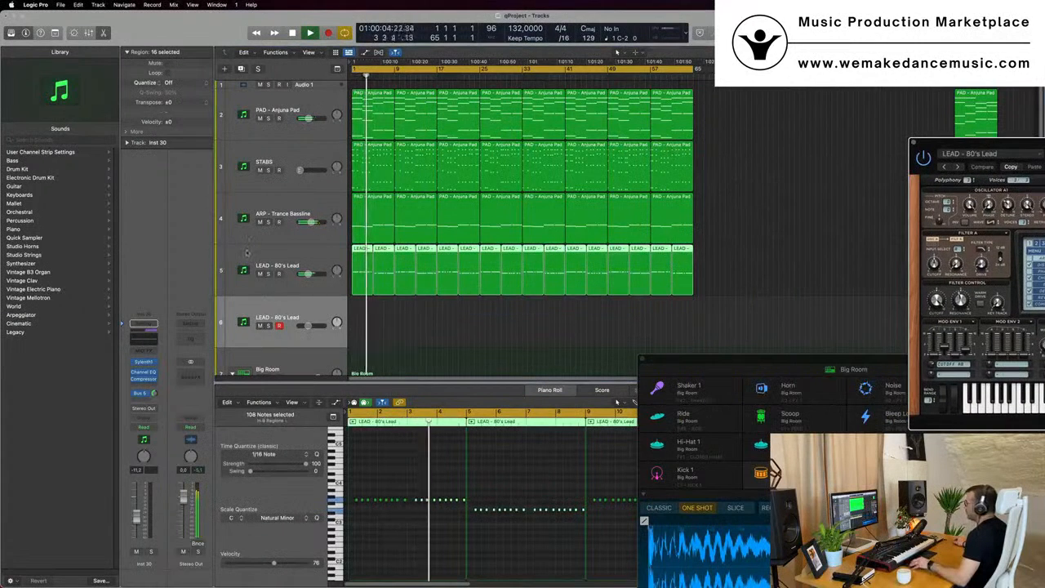
left_click_drag(356, 251, 358, 302)
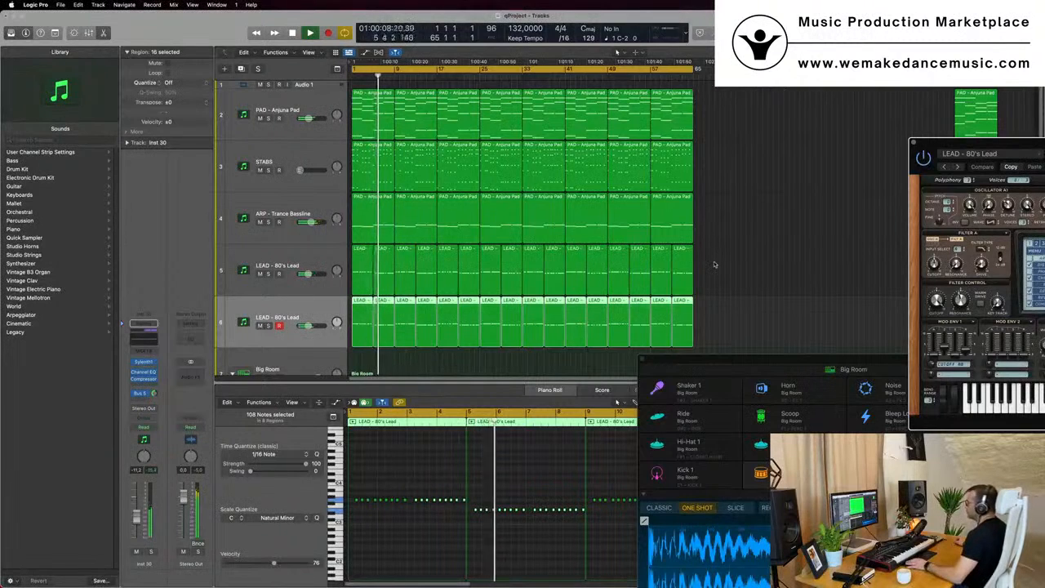
left_click(261, 325)
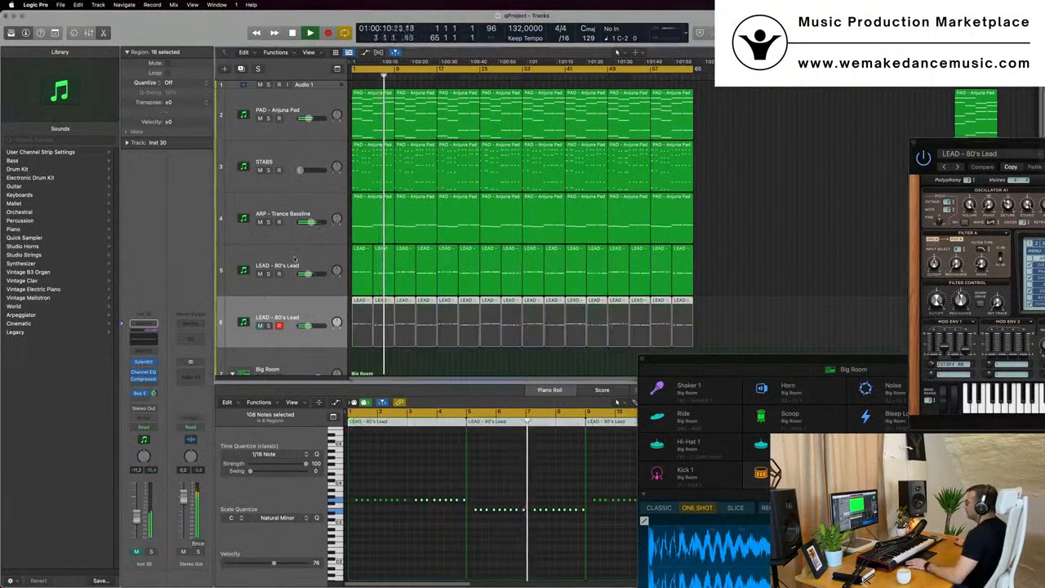
Step: Audition the following Sylenth1 lead presets on the original lead track and settle on LEAD - Basic Super Saw
left_click(297, 263)
left_click_drag(1020, 148, 558, 165)
key("Return")
left_click_drag(633, 166, 616, 164)
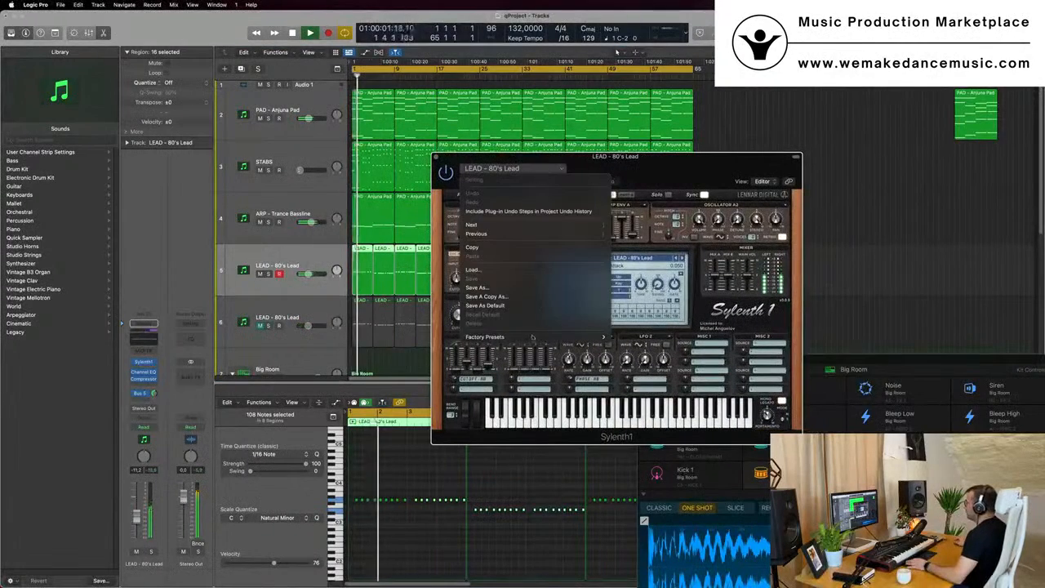
left_click(603, 188)
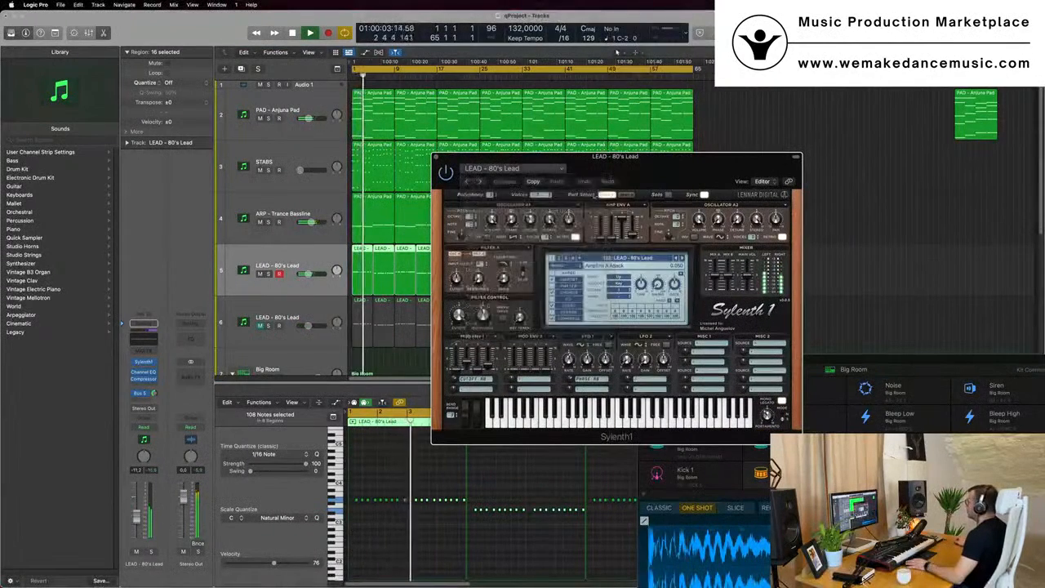
left_click(682, 258)
left_click(682, 258)
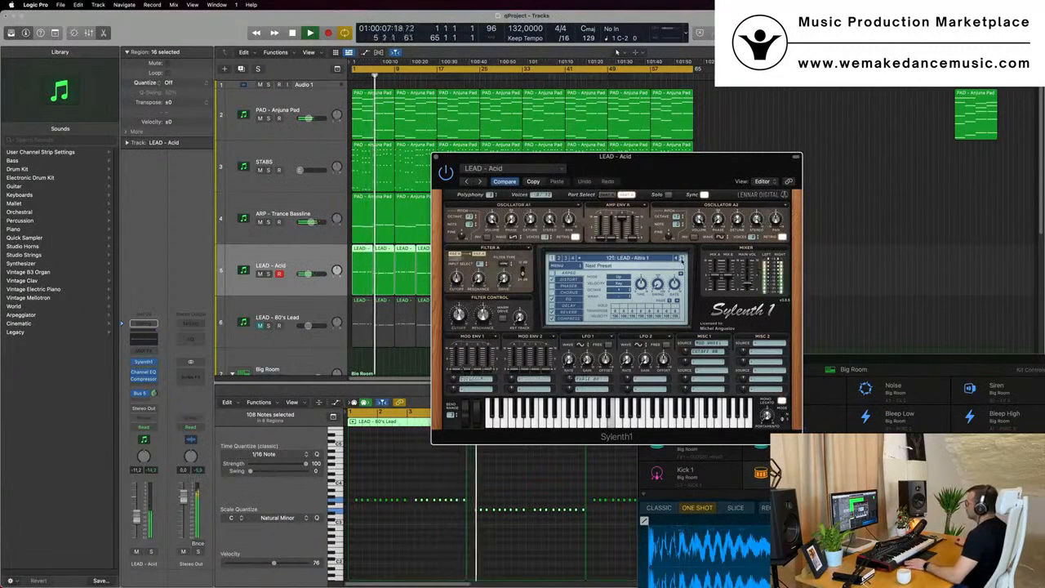
left_click(682, 258)
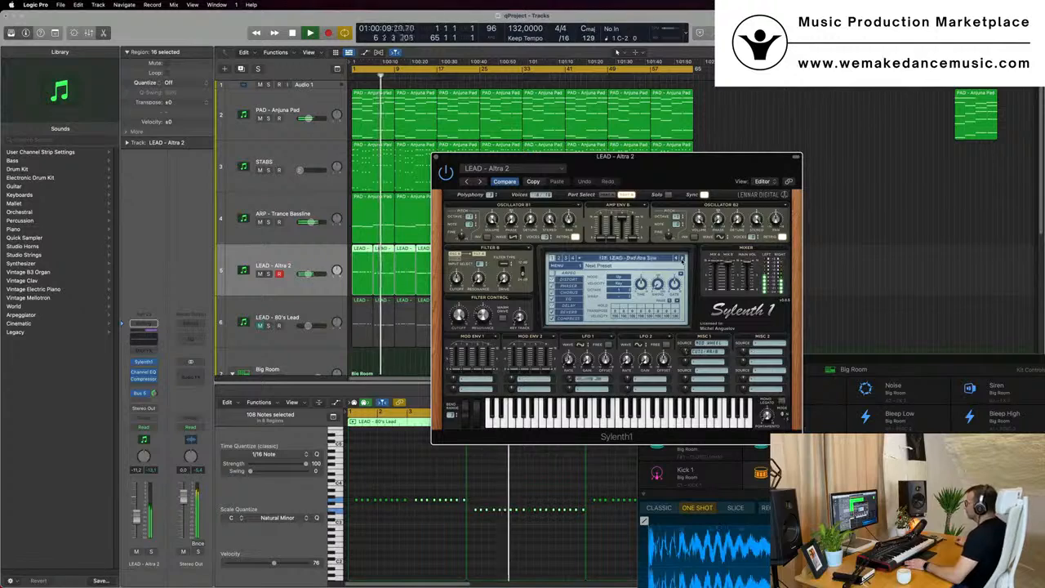
left_click_drag(700, 170, 752, 202)
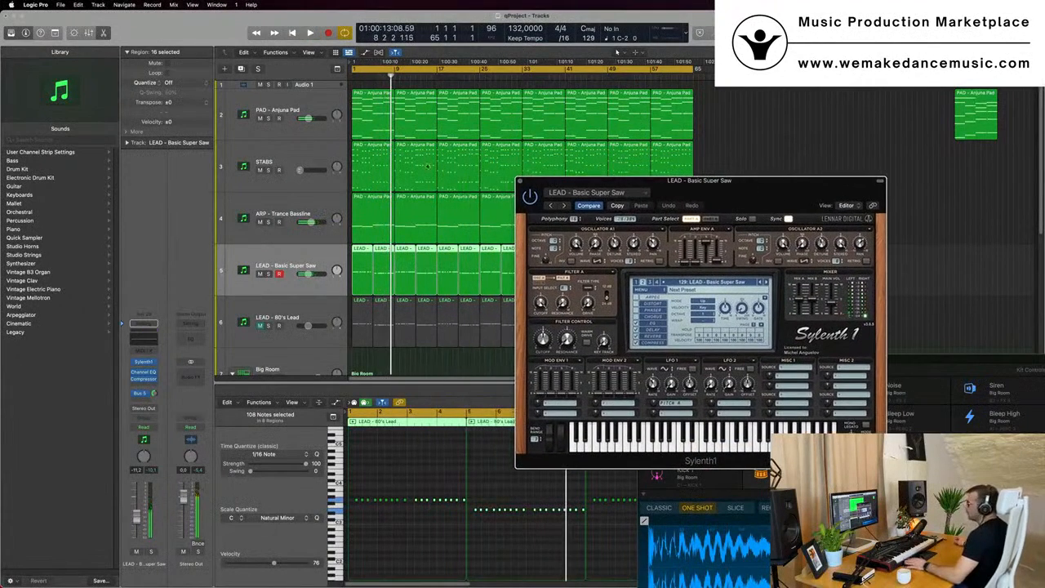
Step: Raise the STABS track volume during playback, comparing the mix with the stabs muted and unmuted
left_click(311, 150)
key("space")
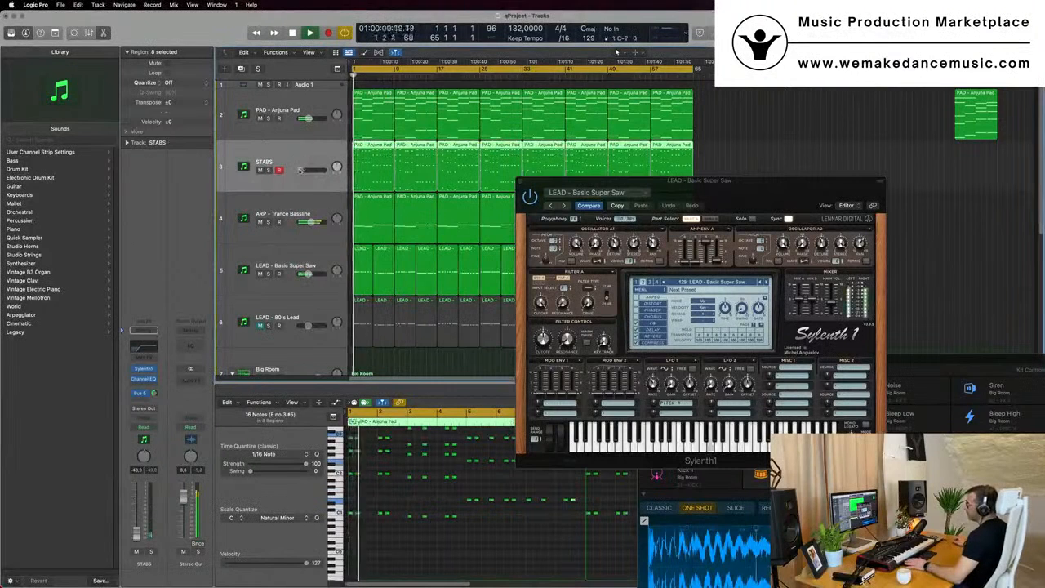
mouse_move(311, 171)
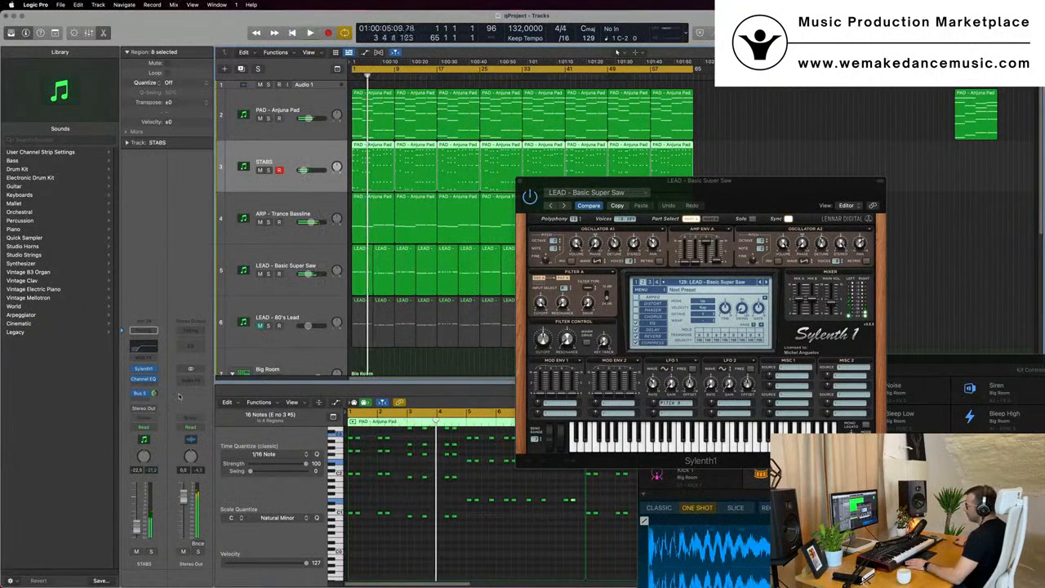
key("space")
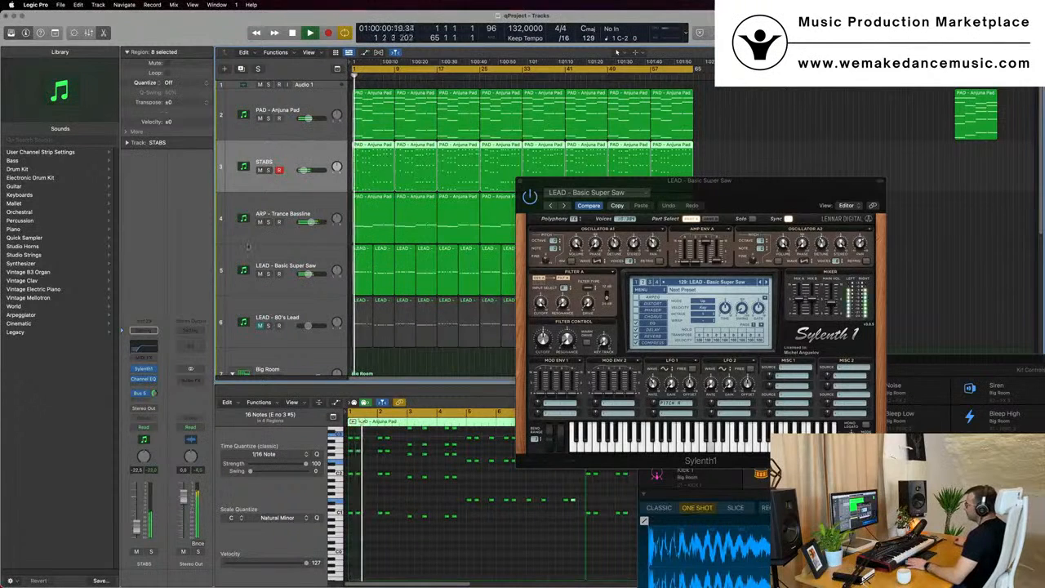
left_click(259, 169)
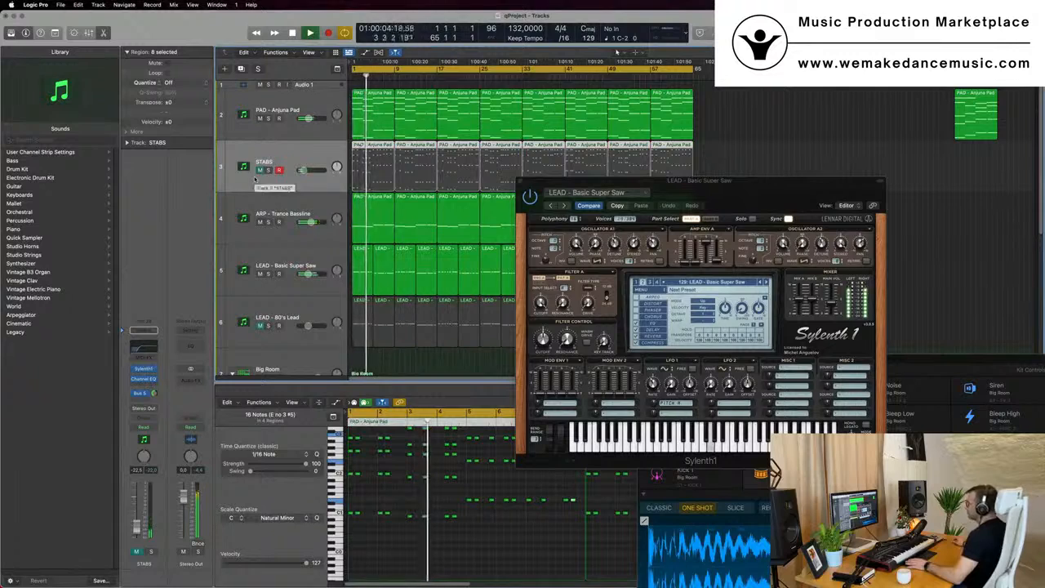
left_click(259, 170)
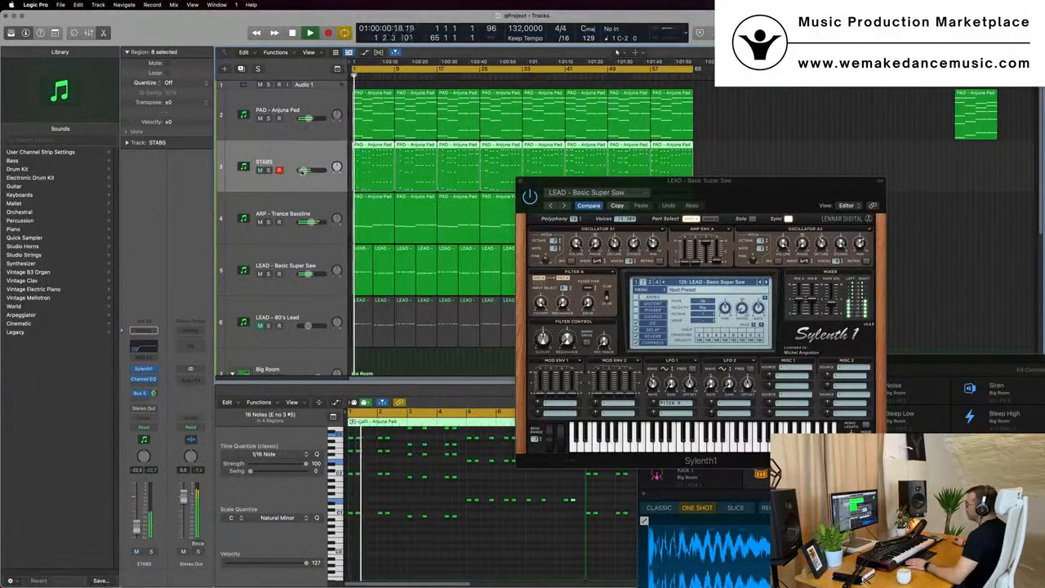
left_click_drag(304, 170, 307, 170)
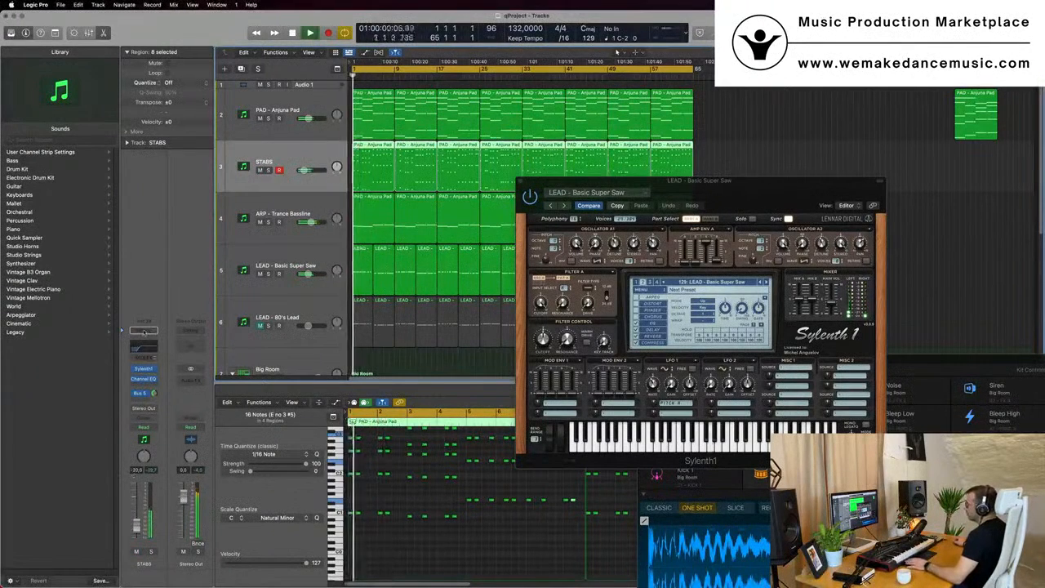
Step: Open the Sylenth1 instrument on the STABS track
left_click(143, 368)
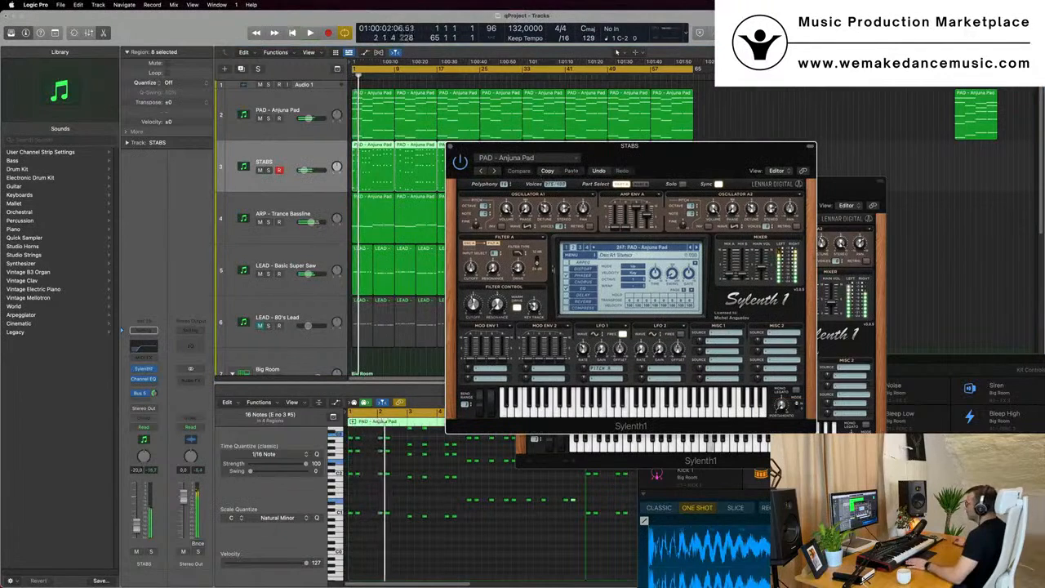
Step: Adjust the STABS synth's filter cutoff, raise the STABS track volume to about -17.6 dB, and close its synth window
mouse_move(474, 304)
left_mouse_down()
mouse_move(476, 290)
mouse_move(474, 302)
left_mouse_up()
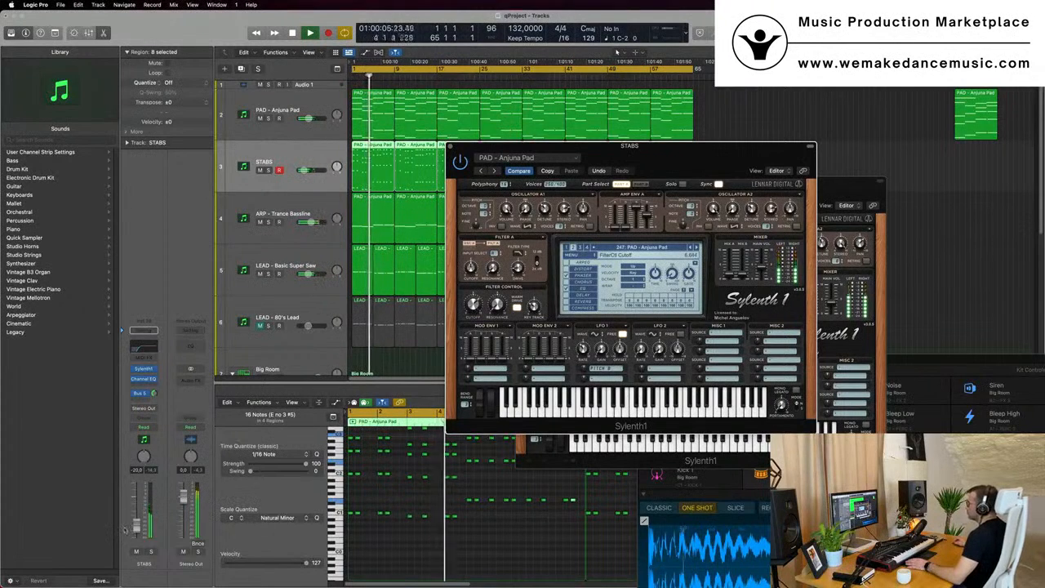
left_click_drag(136, 529, 135, 526)
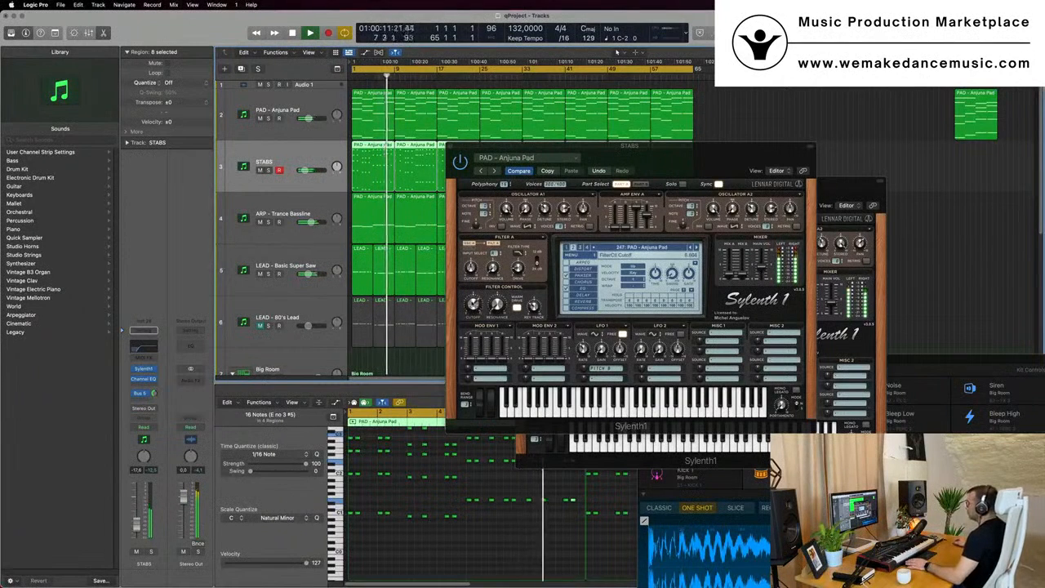
left_click(472, 314)
left_click_drag(472, 316, 473, 321)
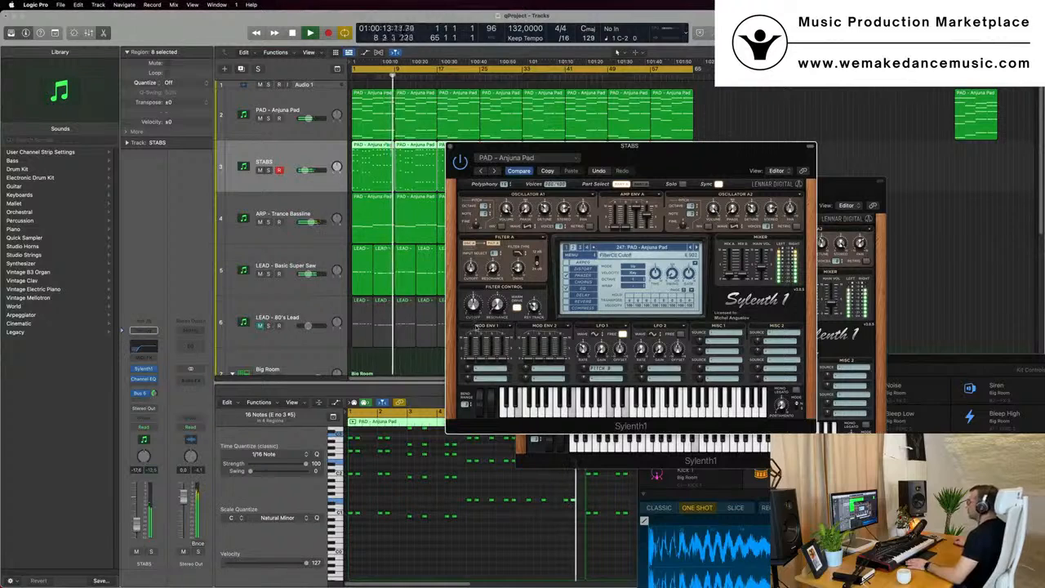
left_click(451, 147)
Step: Advance the lead synth to the preset LEAD - Brazil 1 while playing from the start, and fine-tune the STABS volume
left_click_drag(633, 191, 567, 189)
key("Return")
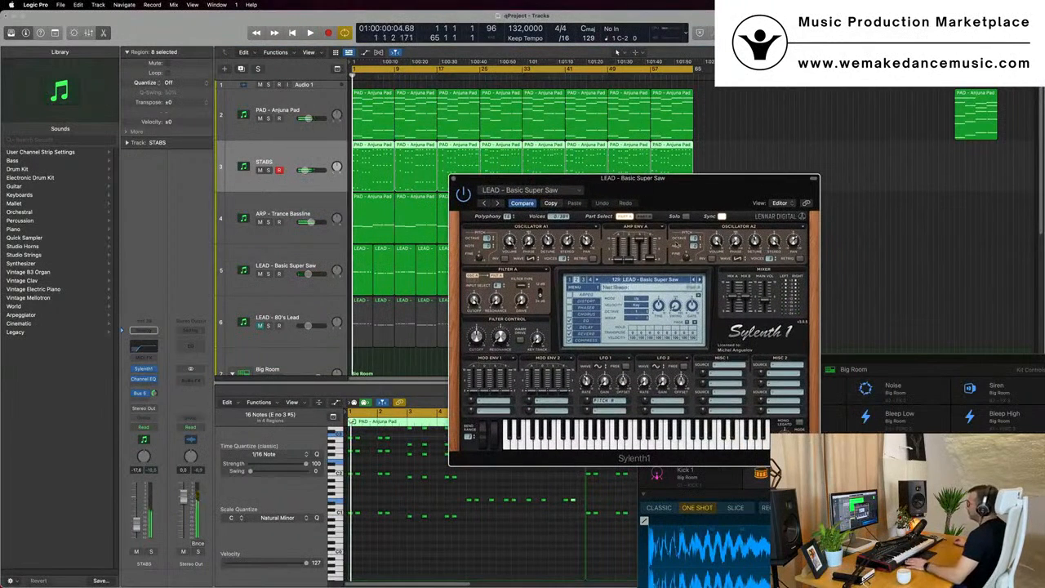
key("space")
key("space")
left_click(700, 280)
left_click(700, 280)
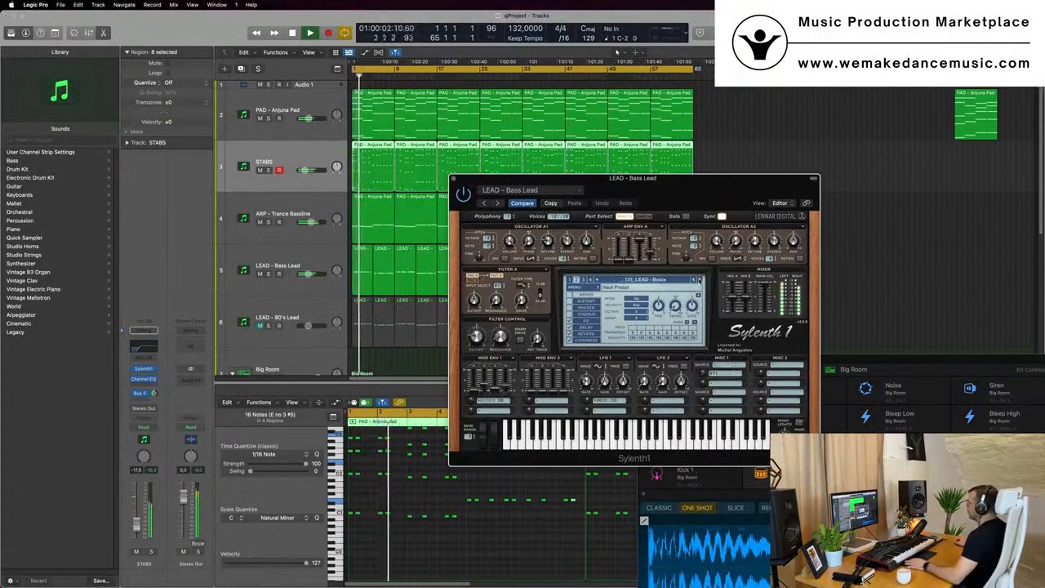
left_click(700, 279)
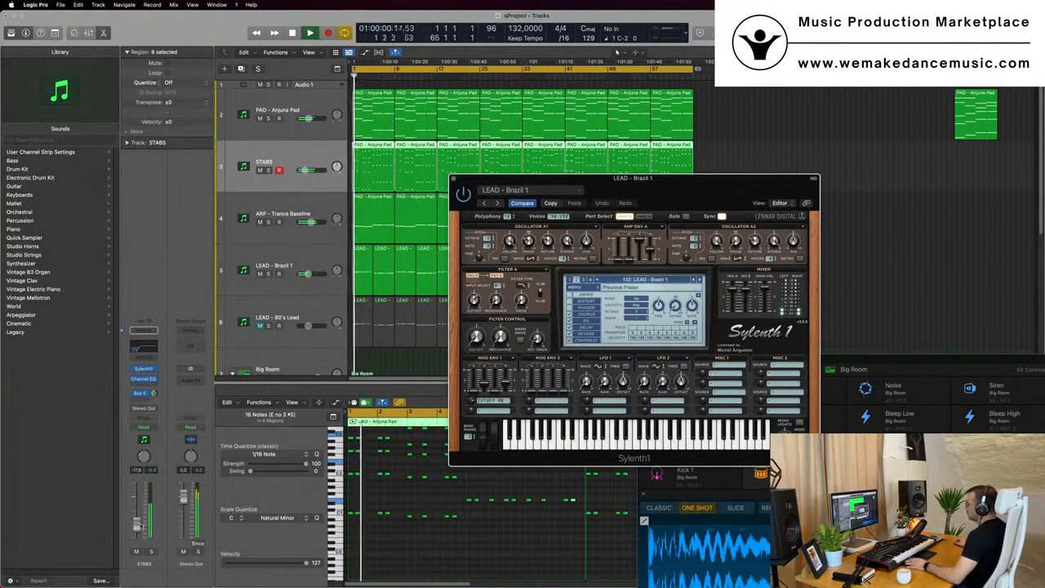
left_click_drag(307, 170, 305, 170)
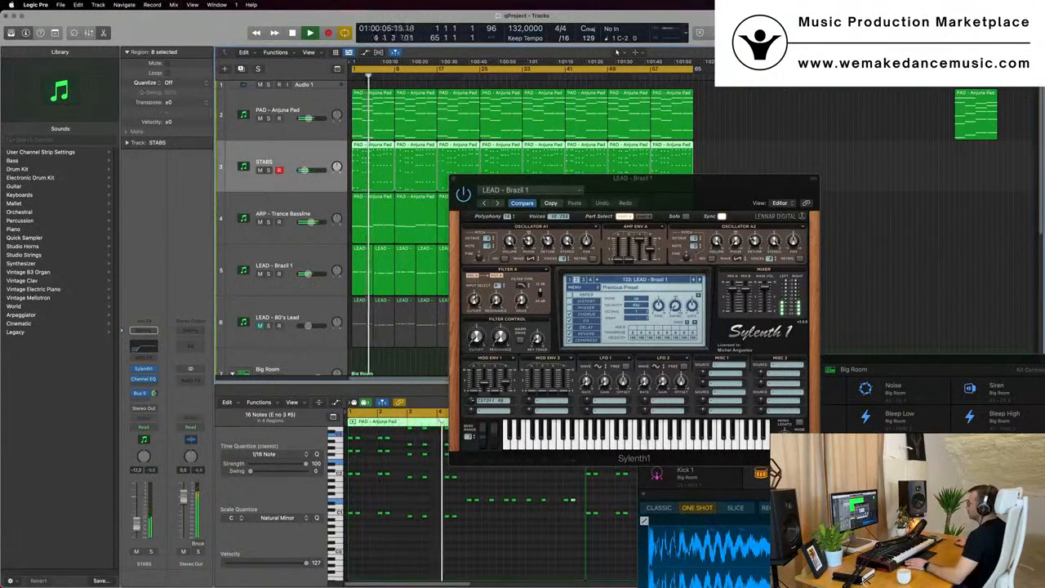
Step: Select the lead track, tweak its filter cutoff, and advance its synth to the preset LEAD - Brazil 2
left_click(312, 260)
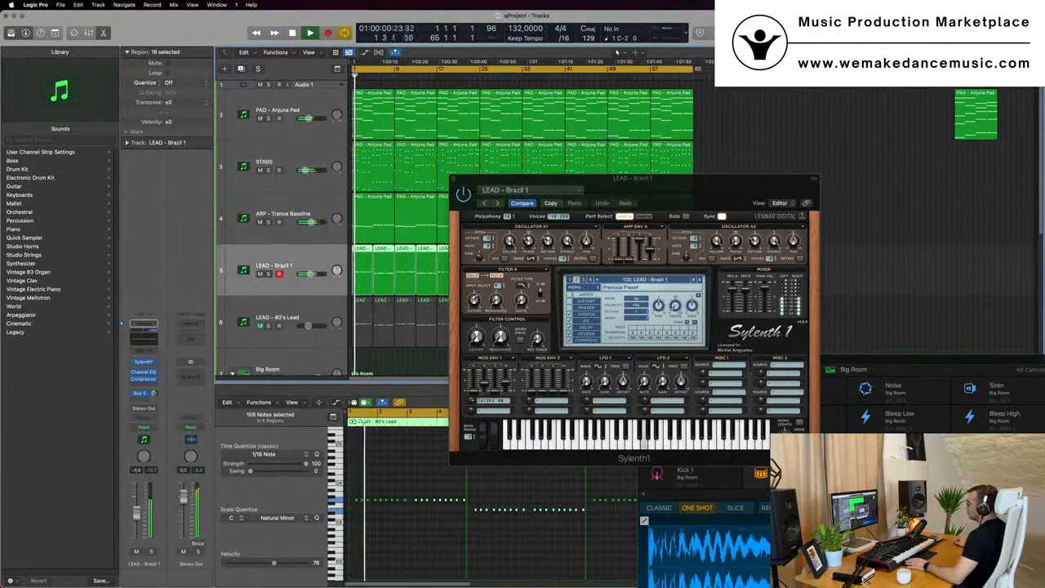
left_click(477, 338)
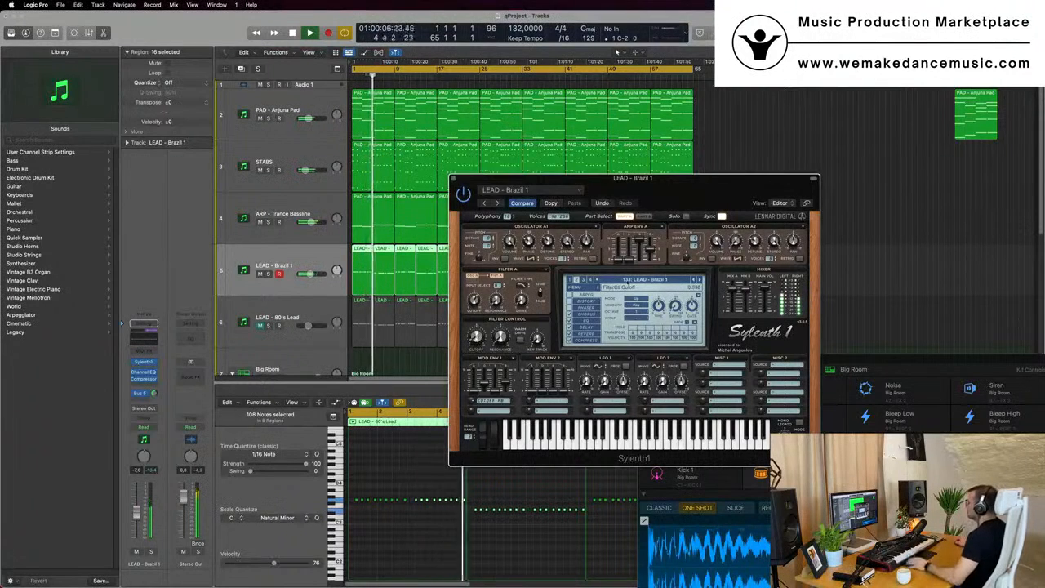
left_click(698, 280)
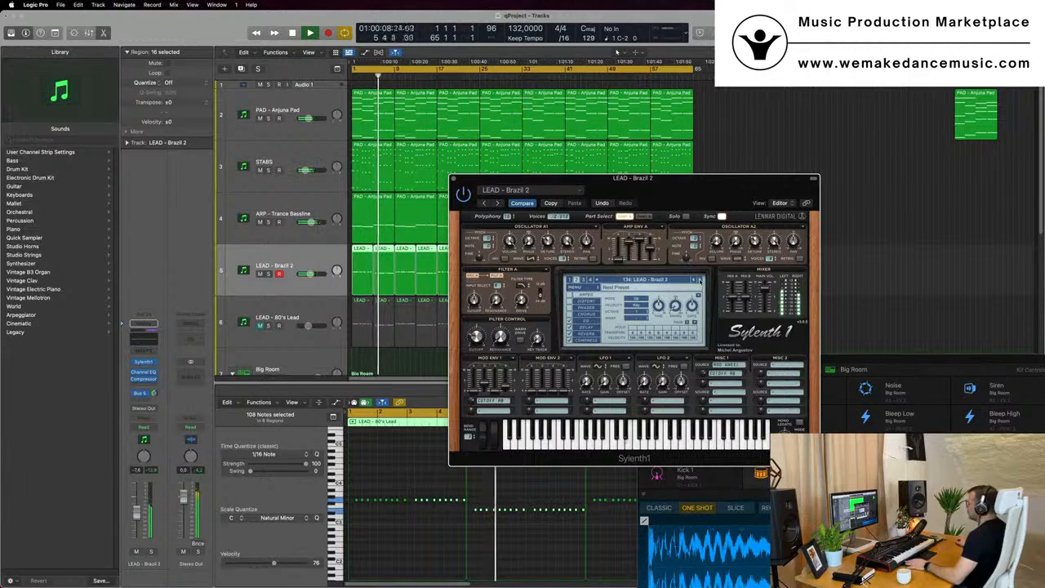
left_click(146, 557)
left_click(150, 552)
left_click(150, 552)
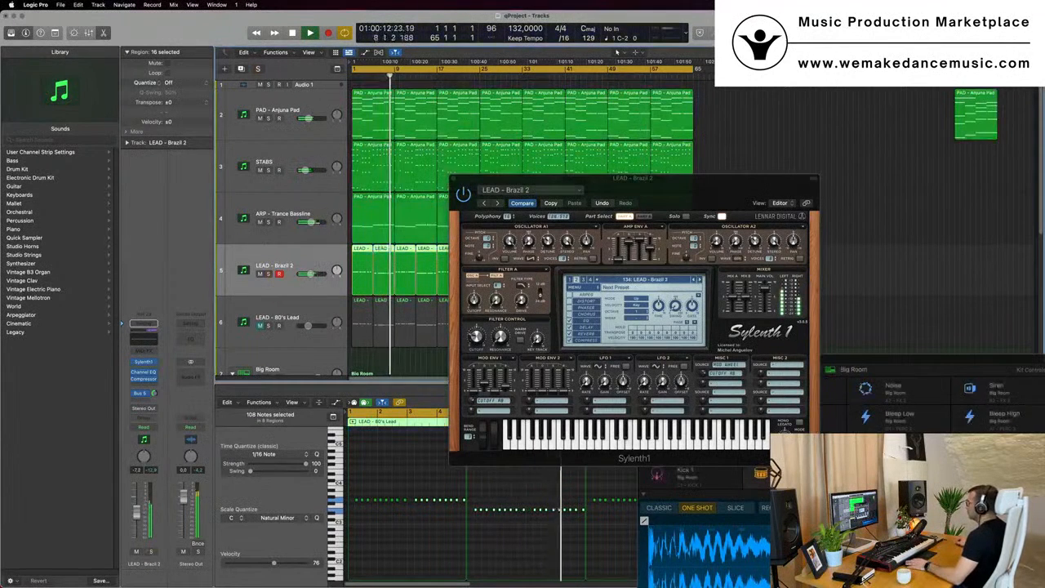
Step: Audition the following lead presets during playback and stop at LEAD - Divine
left_click(698, 280)
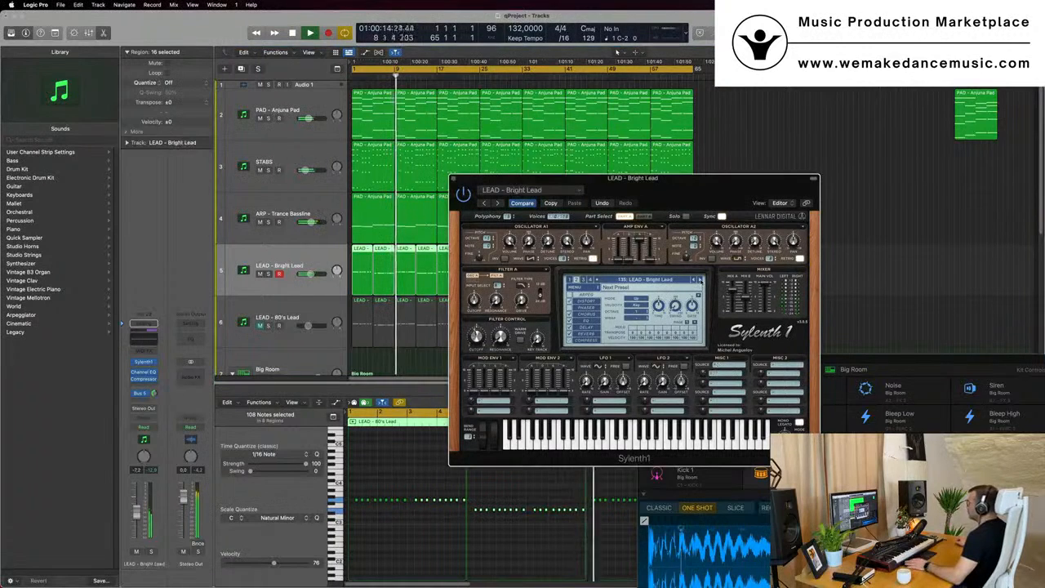
left_click(699, 280)
left_click(699, 280)
left_click(701, 280)
left_click(701, 280)
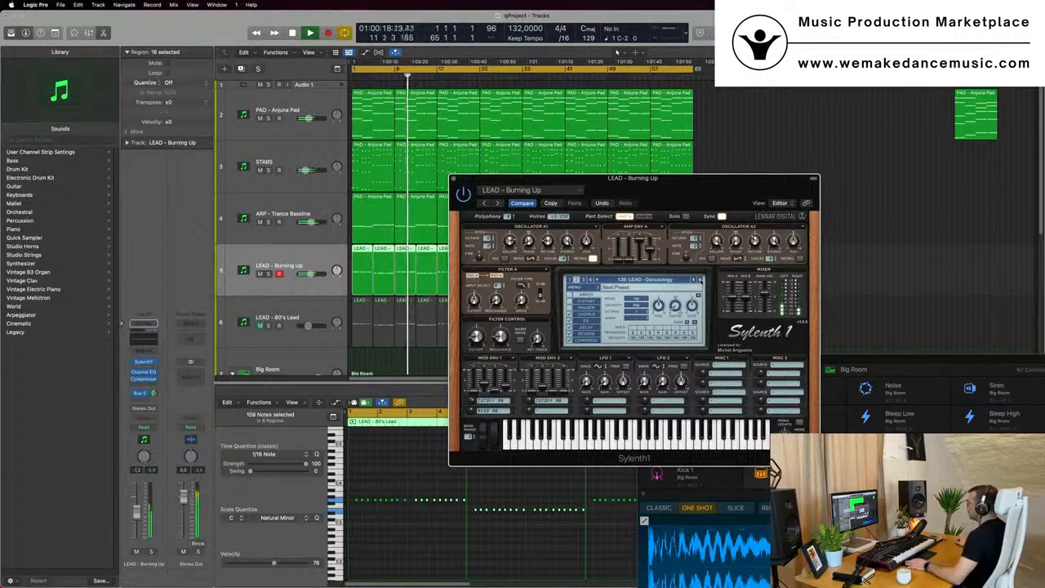
left_click(700, 280)
left_click(700, 280)
left_click(700, 280)
left_click(701, 280)
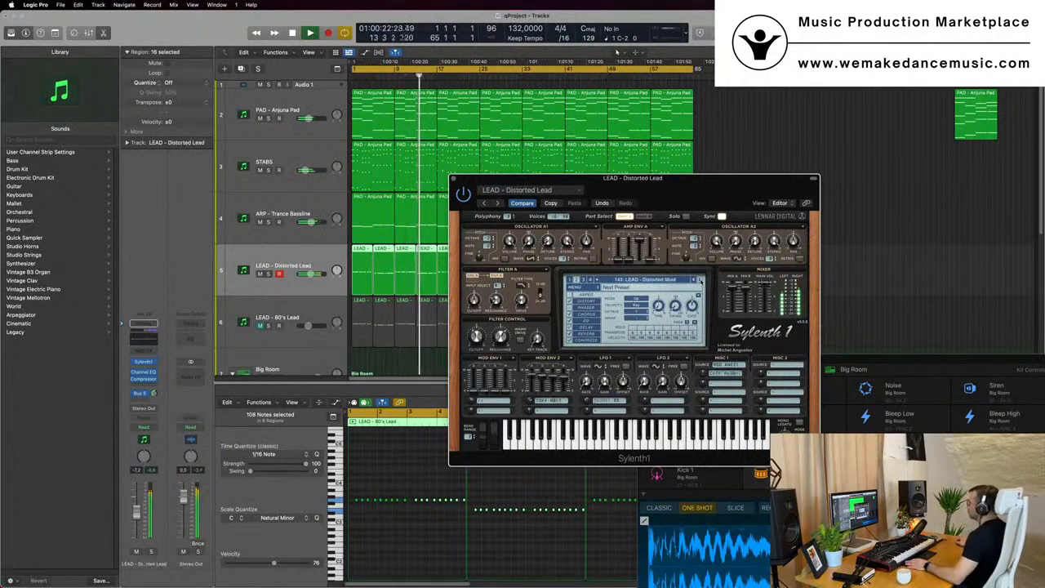
left_click(701, 280)
left_click(700, 280)
left_click(700, 280)
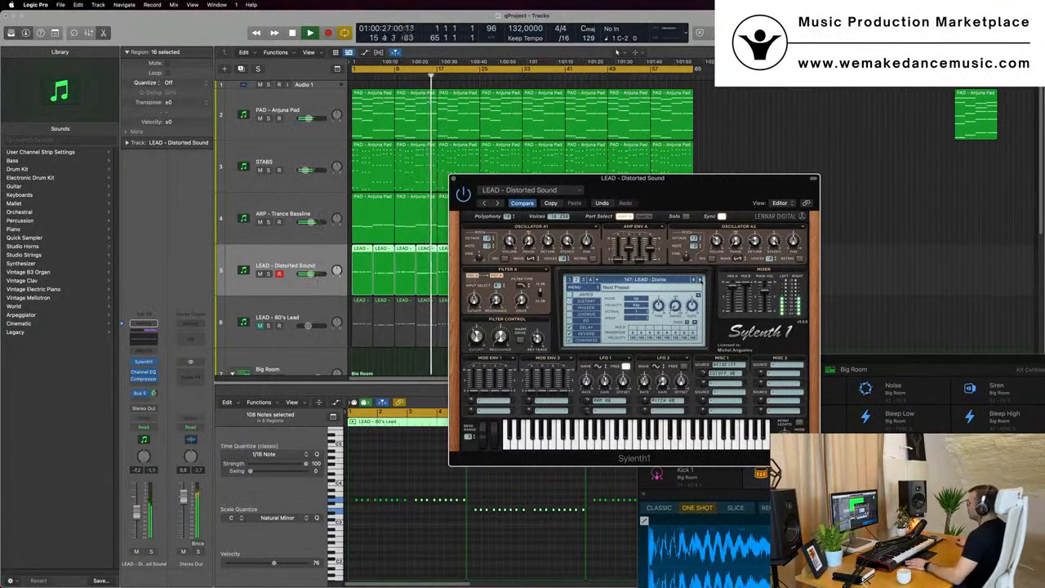
Step: Switch off the built-in effects of the LEAD - Divine patch, checking the Phaser and Reverb settings
left_click_drag(714, 191, 724, 161)
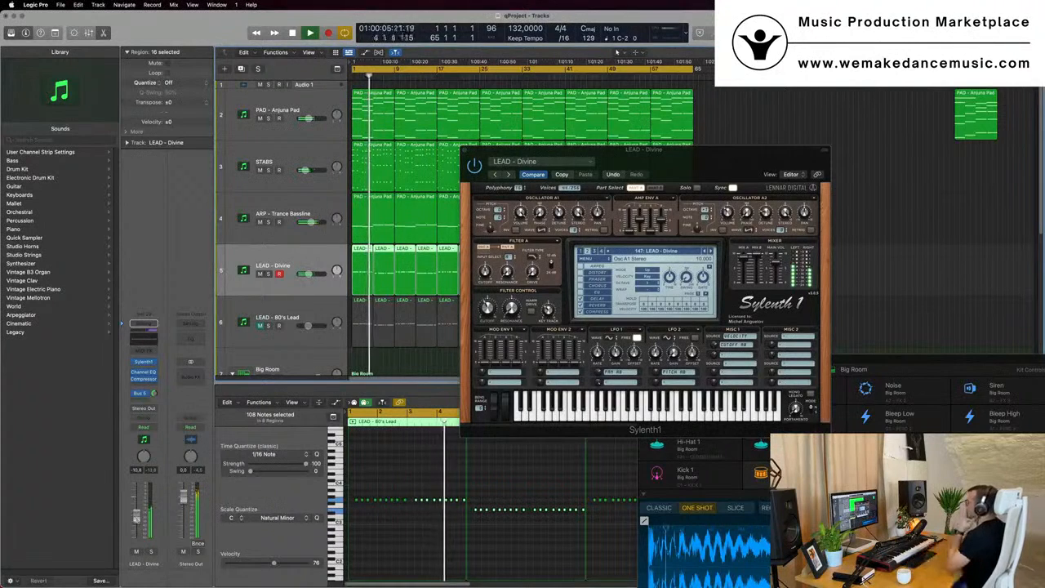
left_click_drag(732, 152, 688, 153)
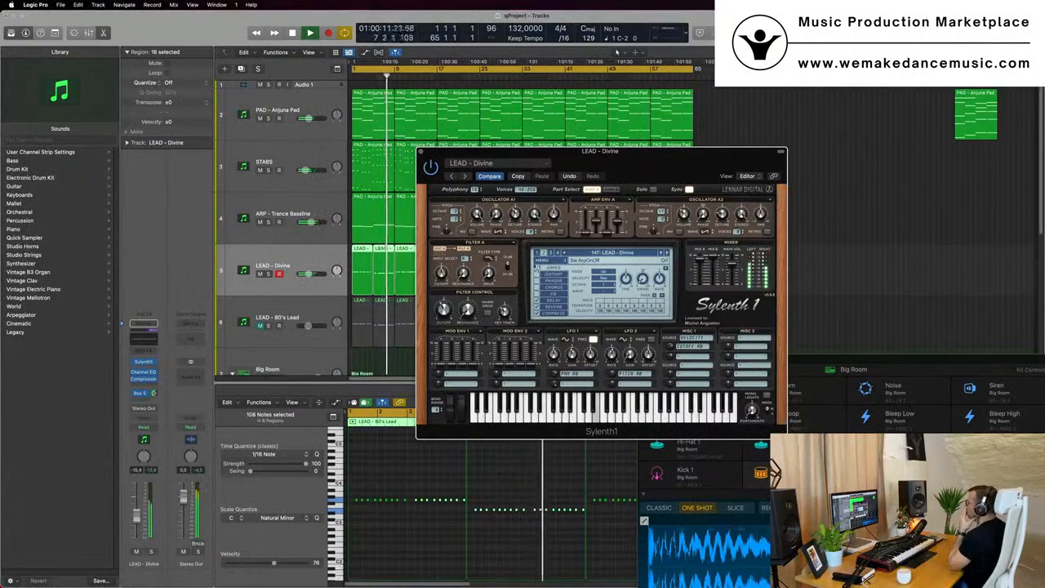
key("space")
left_click_drag(659, 159, 622, 142)
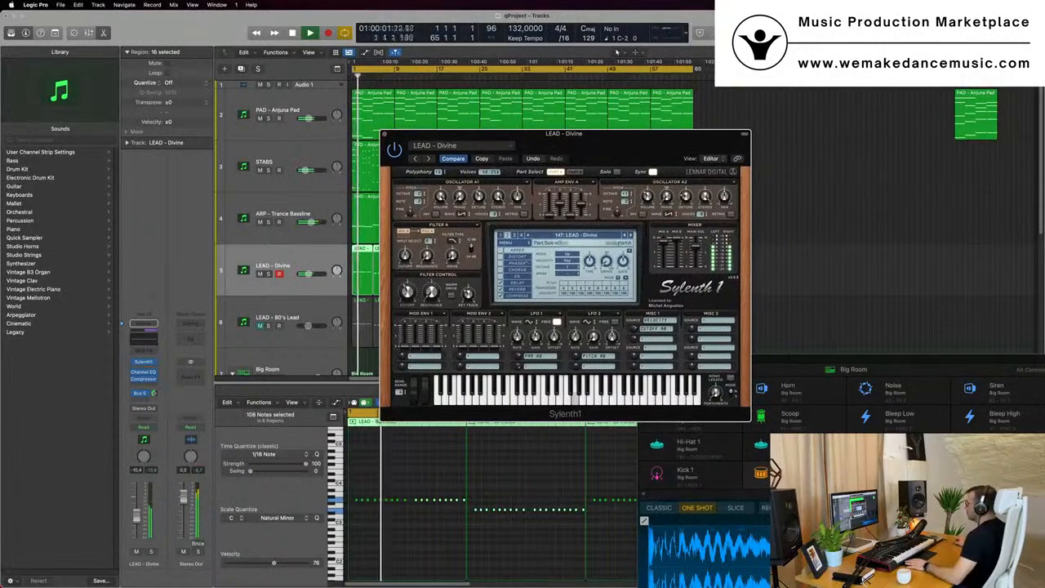
left_click(508, 263)
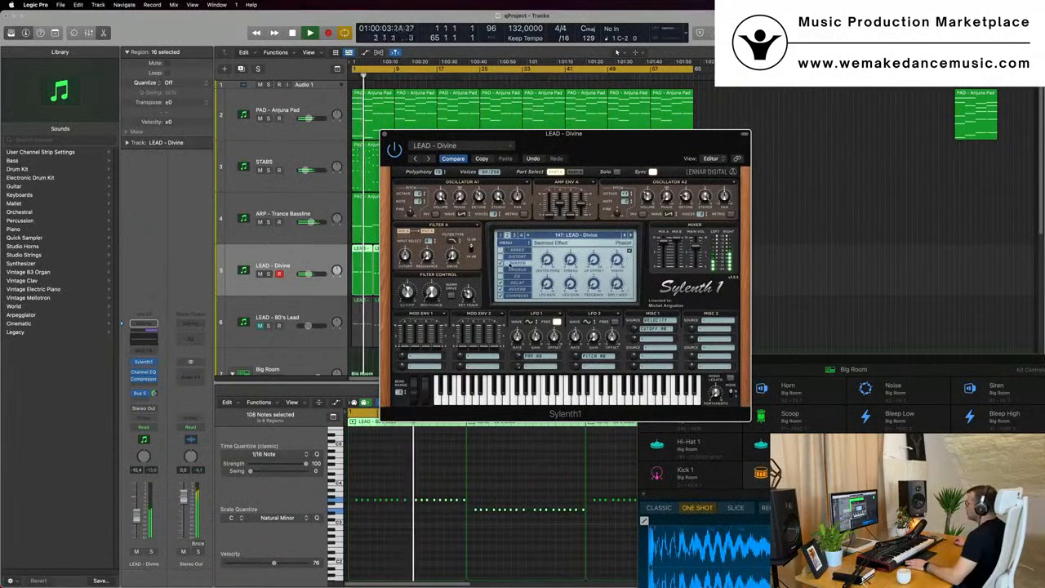
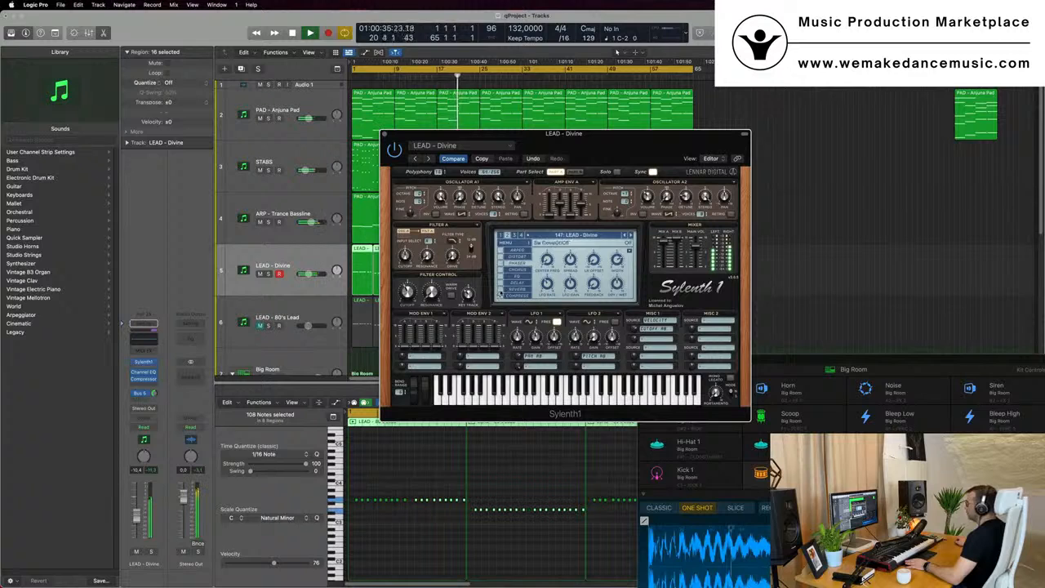
left_click(516, 291)
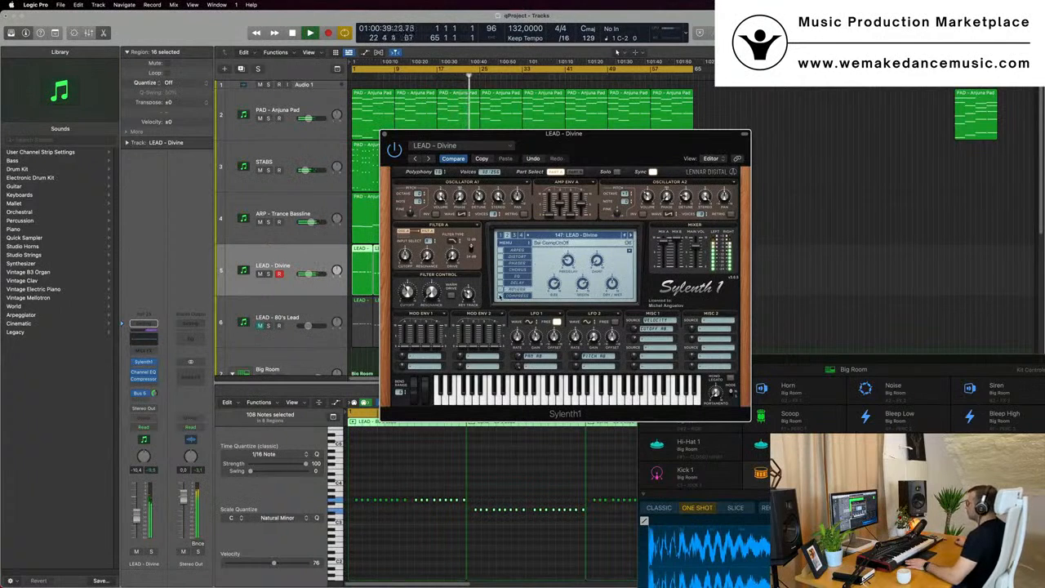
Step: Move the synth window off the tracks, play from the start, and raise the LEAD - Divine volume to about -12.6 dB
left_click_drag(576, 150, 815, 136)
left_click(334, 262)
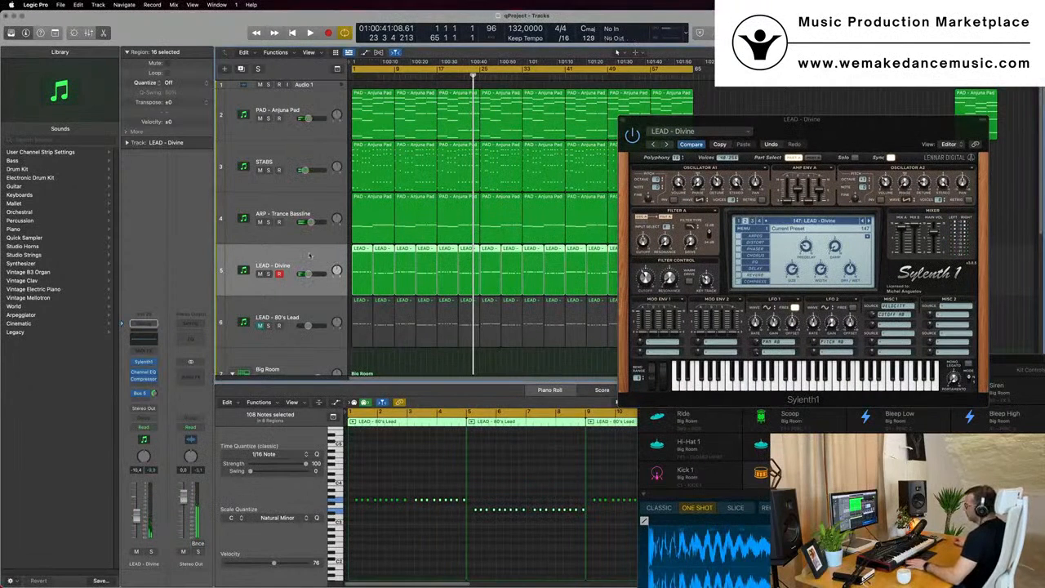
key("Return")
key("space")
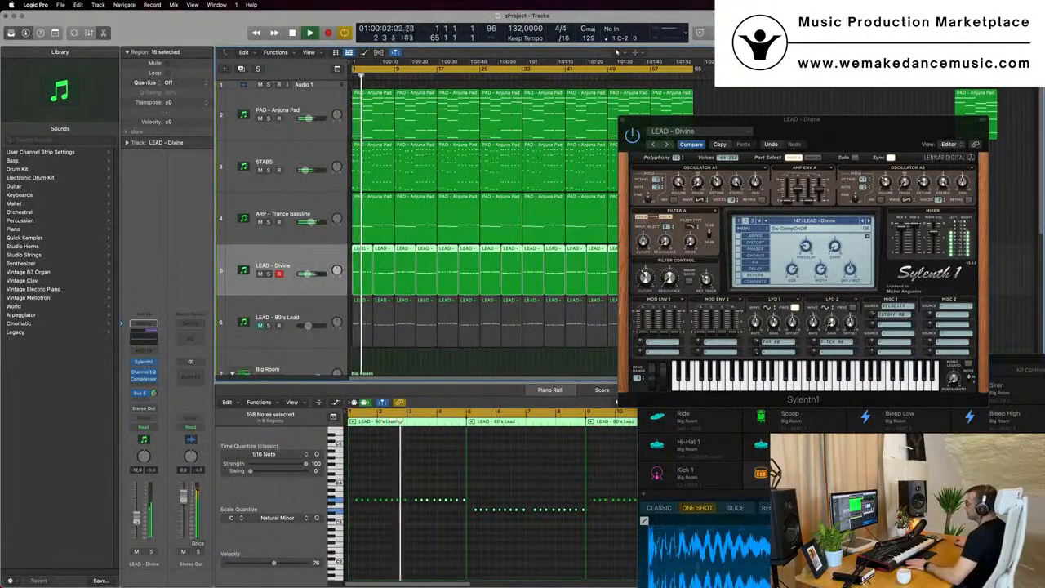
key("Return")
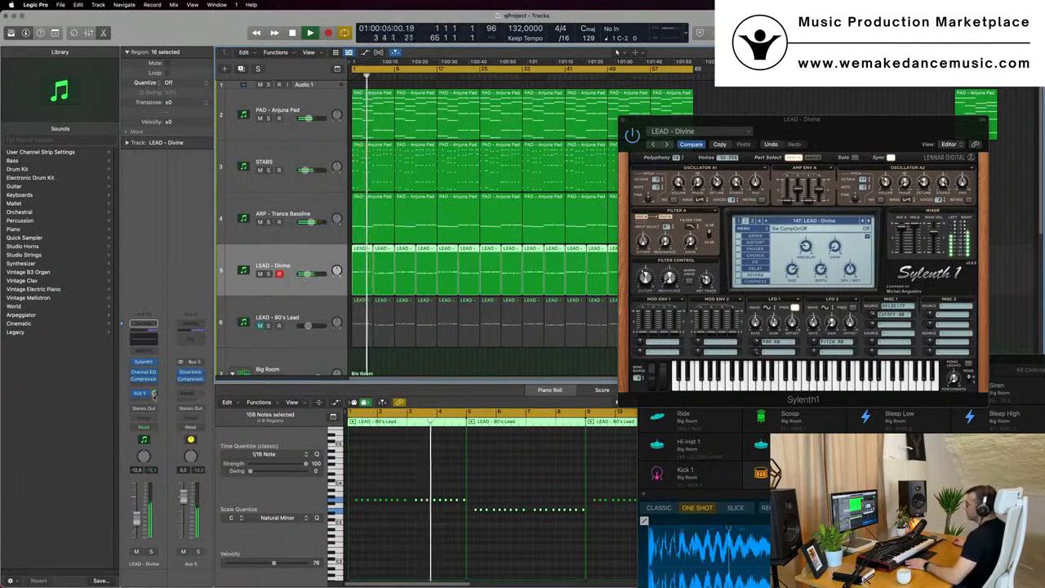
Step: Stop playback and add a send to Bus 8 on the LEAD - Divine track
key("space")
left_click(142, 393)
mouse_move(144, 414)
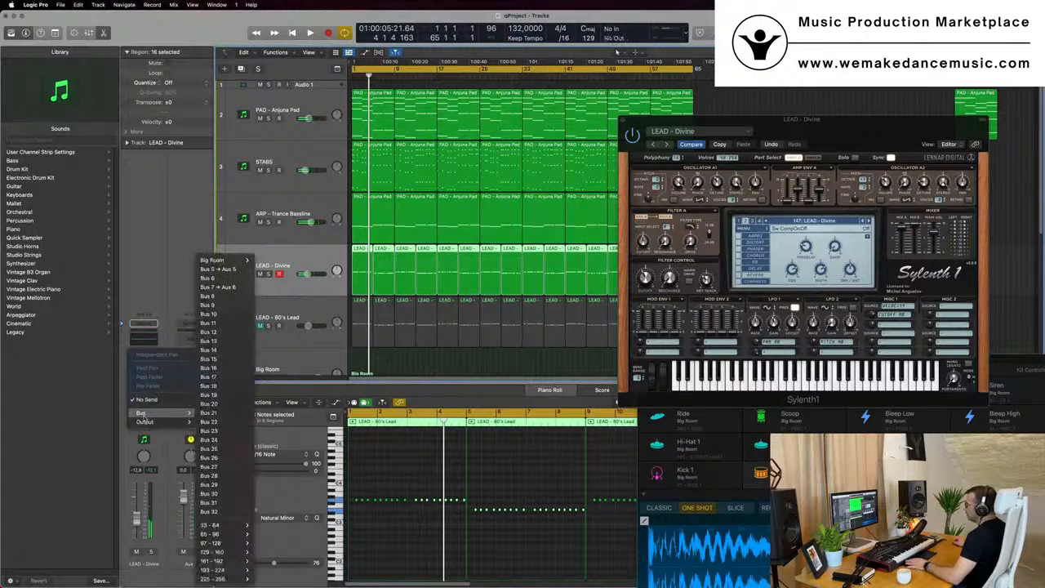
left_click(227, 299)
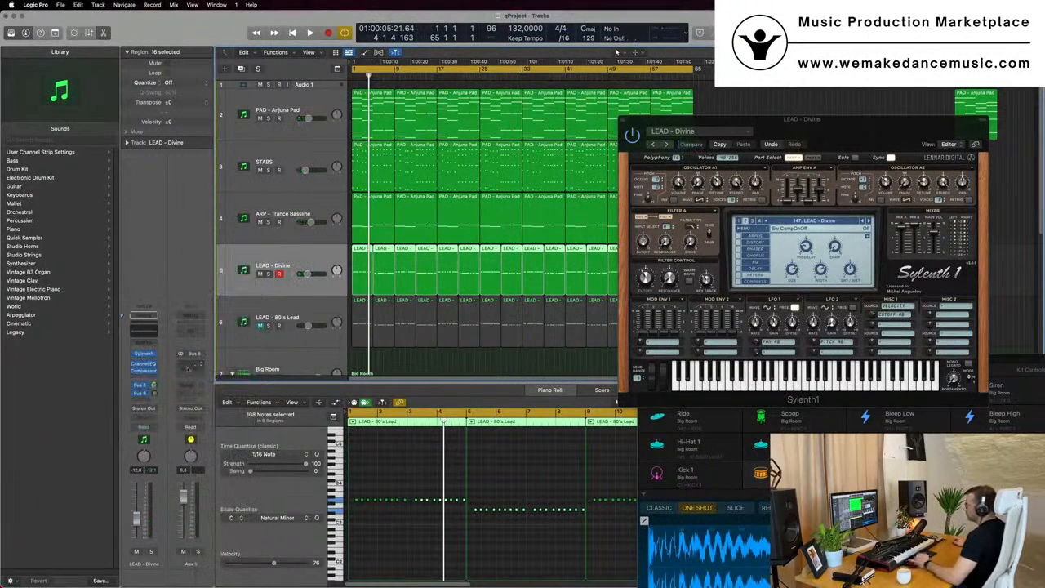
Step: Insert a stereo Delay Designer on the new aux channel
left_click(193, 366)
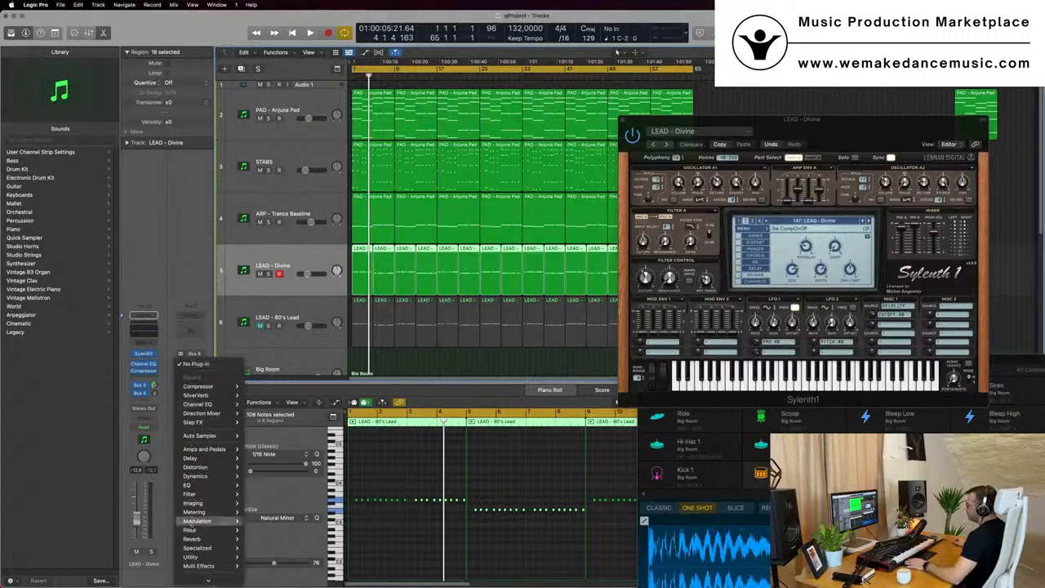
mouse_move(236, 459)
mouse_move(283, 459)
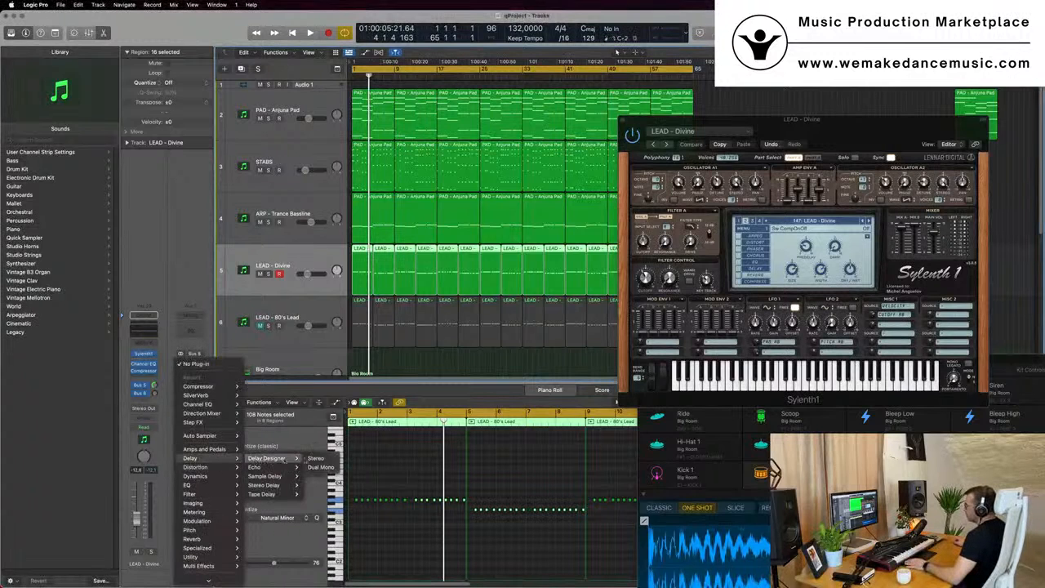
left_click(317, 458)
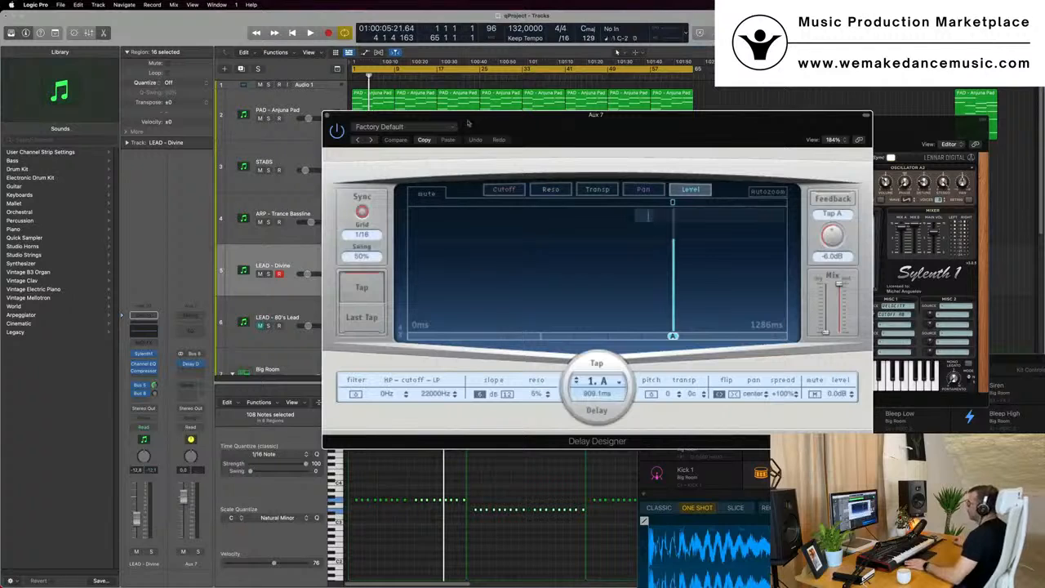
Step: Load the 1/16 Slow Pan preset from the 01 Simple group in Delay Designer and start playback
left_click(443, 132)
mouse_move(470, 300)
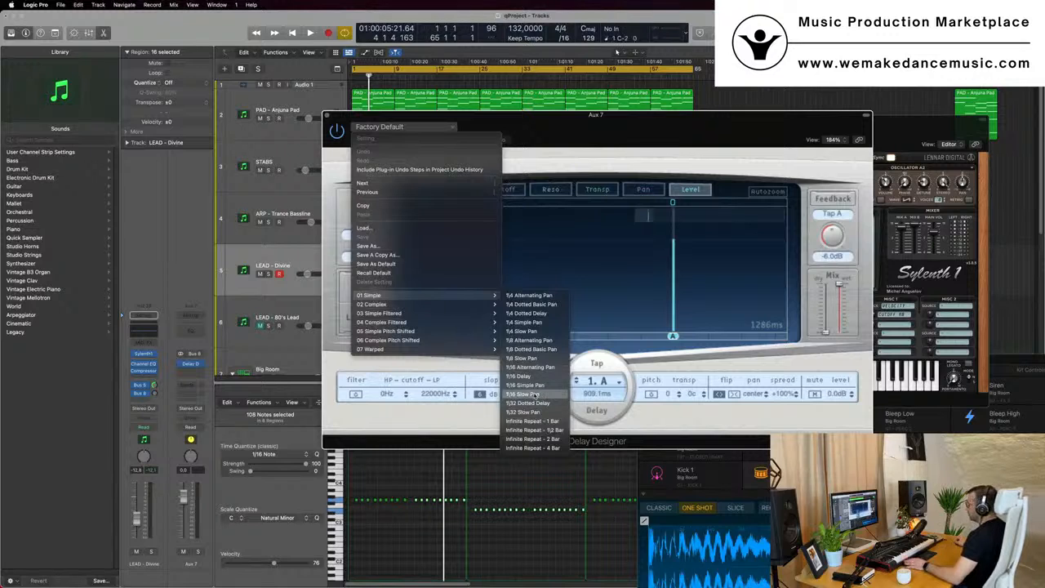
left_click(535, 393)
left_click_drag(653, 139, 711, 129)
key("space")
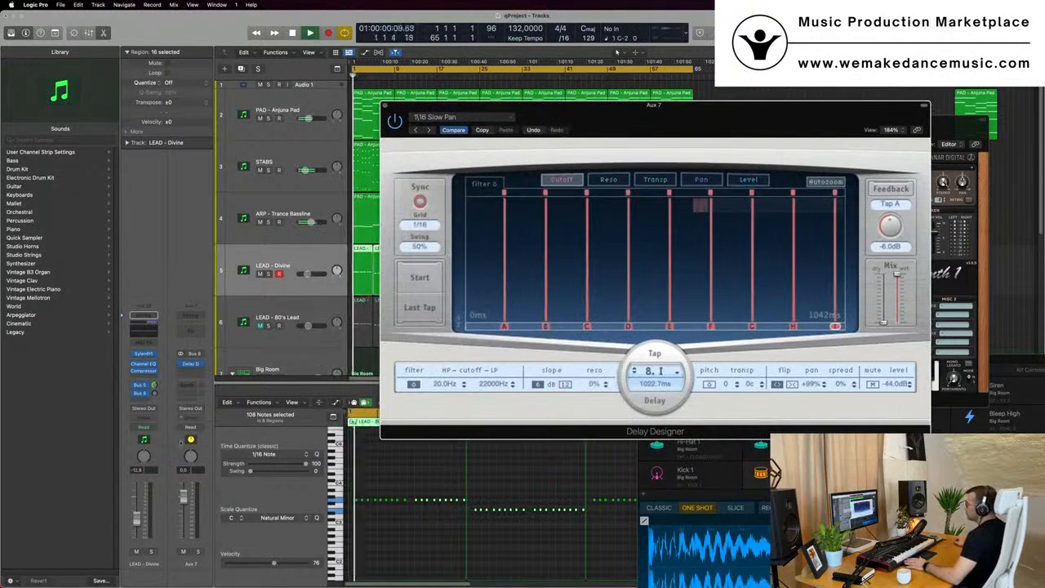
Step: Set the LEAD - Divine track's Bus 8 send level to about -10.9 dB during playback
left_click_drag(154, 393, 155, 389)
key("space")
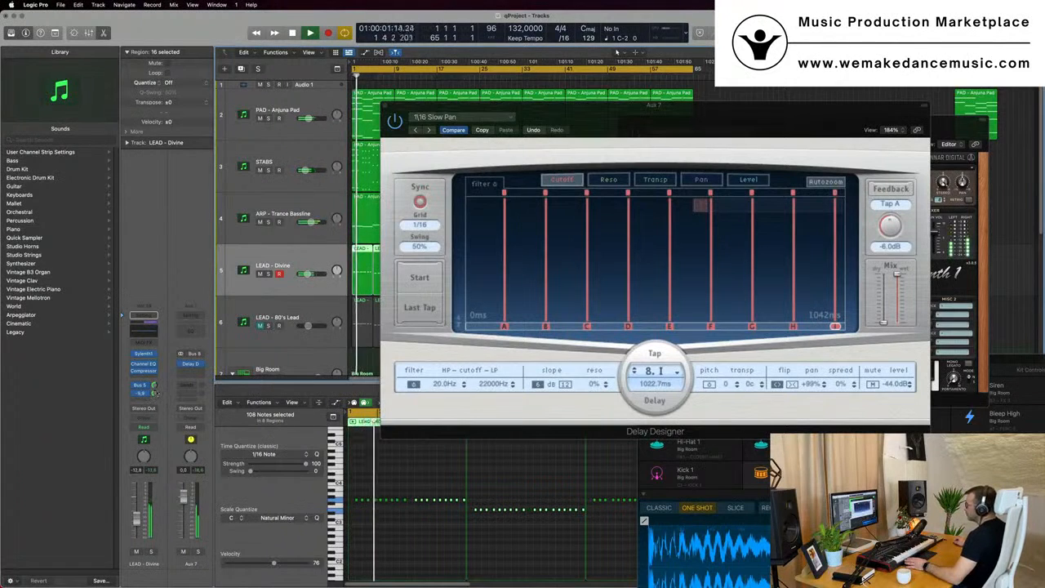
left_click_drag(155, 394, 154, 398)
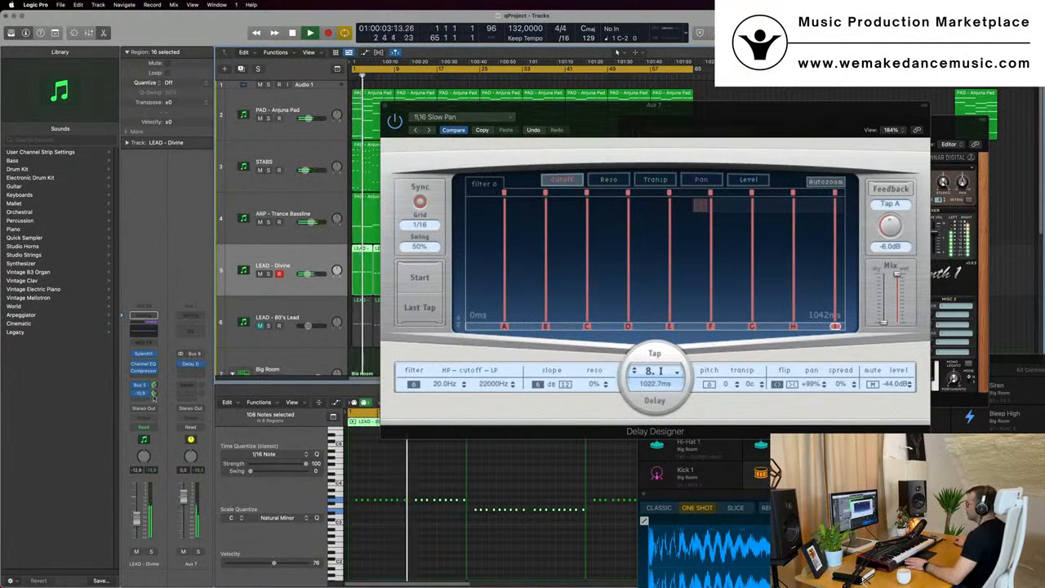
Step: Load the 1/8 Slow Pan preset from the 01 Simple group in Delay Designer during playback
left_click(490, 116)
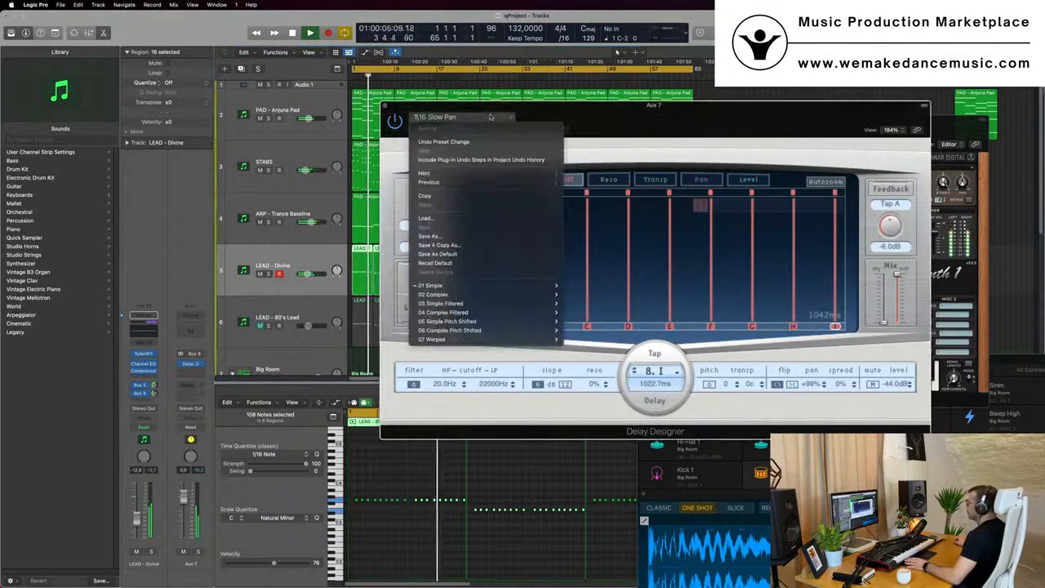
mouse_move(523, 285)
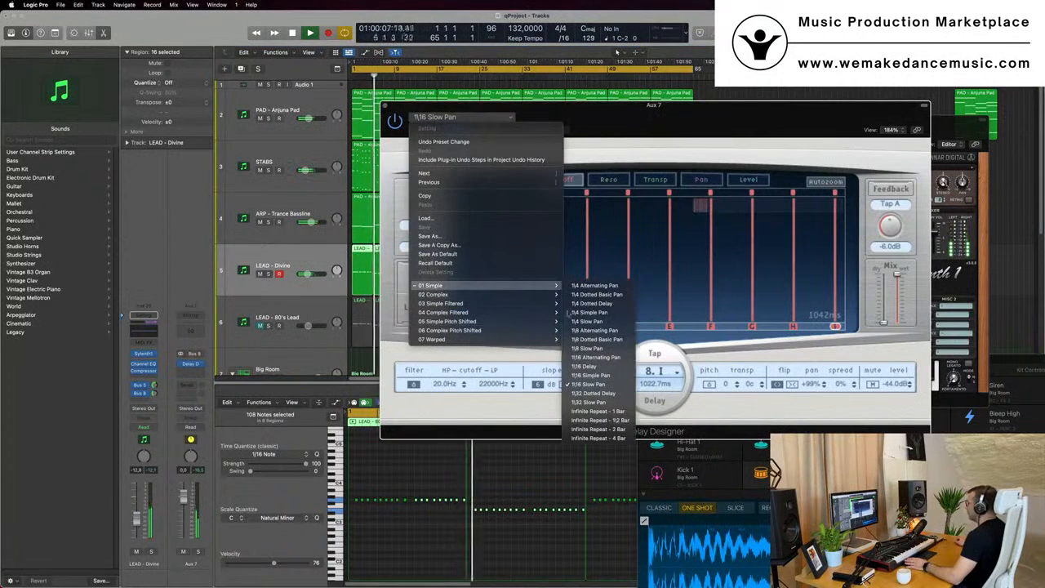
left_click(593, 348)
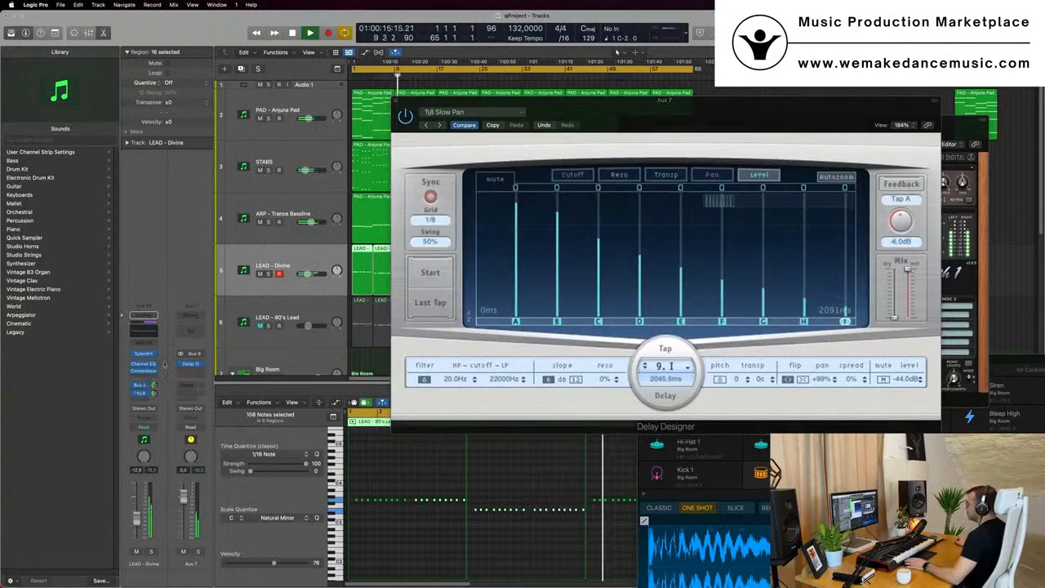
Step: Open the LEAD - Divine track's Sylenth1, and close both the synth and Delay Designer windows
left_click(143, 354)
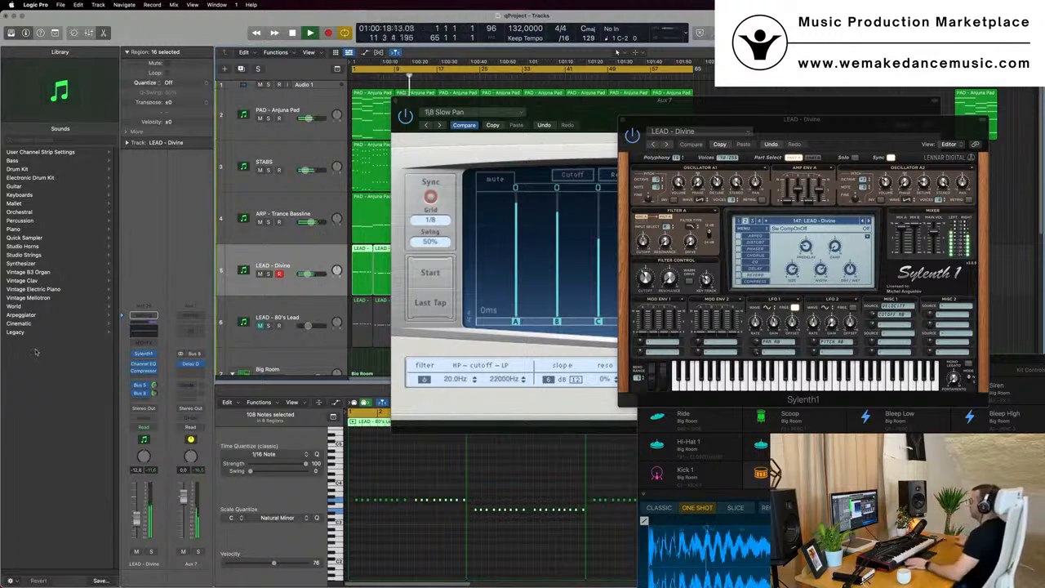
left_click_drag(833, 129, 606, 200)
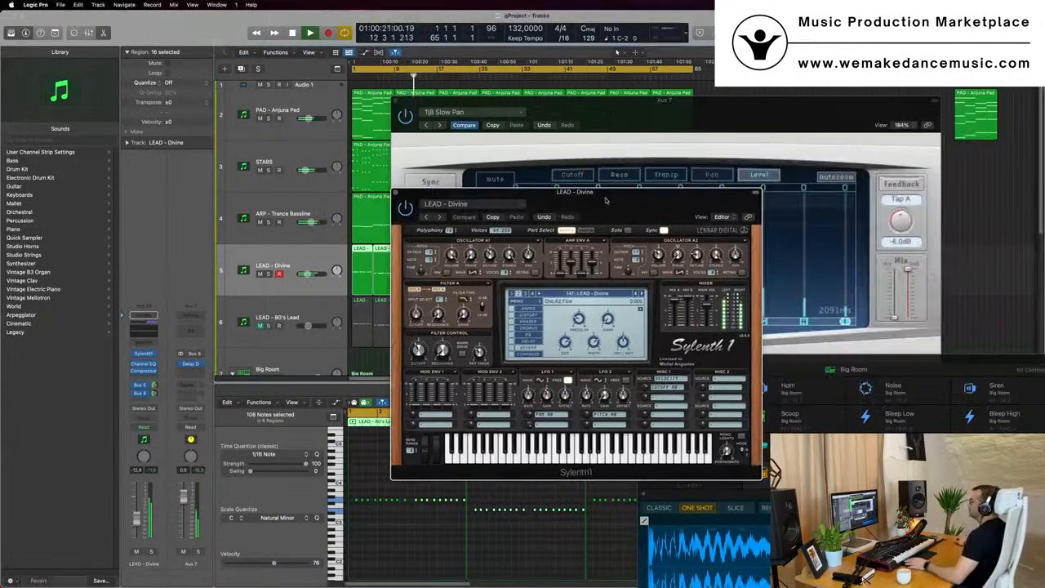
left_click(396, 194)
left_click_drag(637, 94, 535, 180)
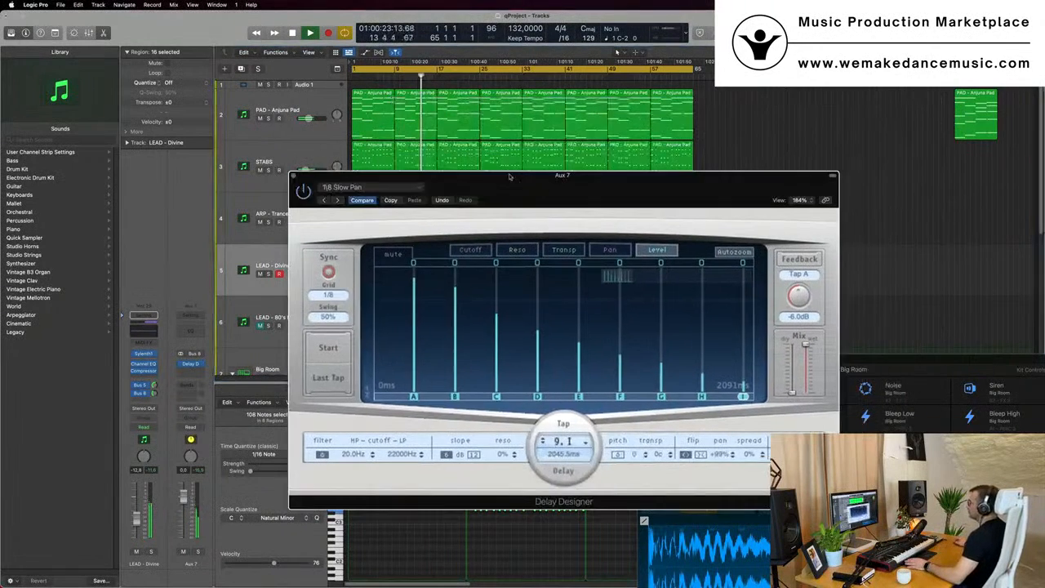
key("super+w")
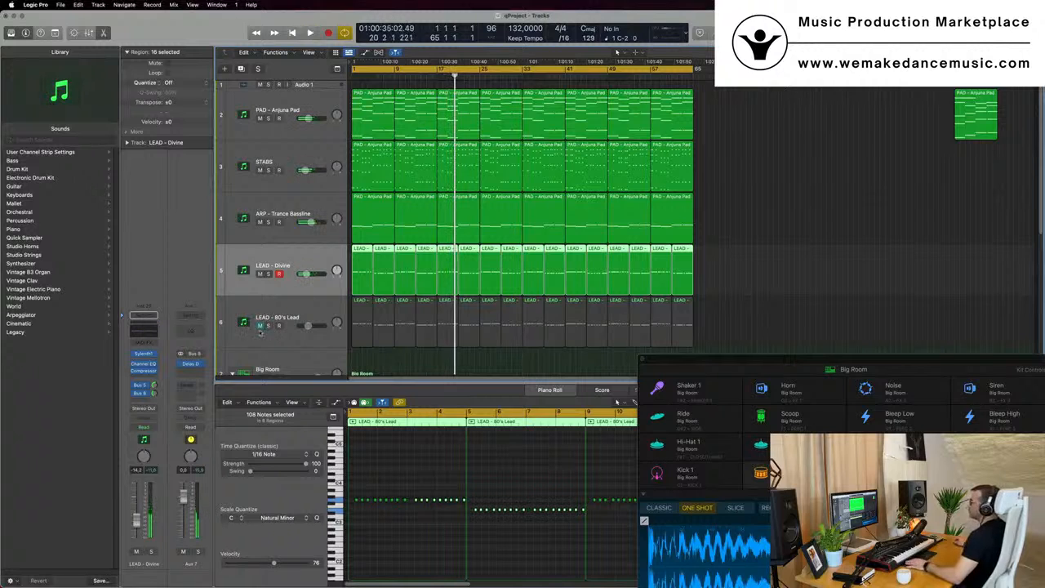
Step: Unmute the LEAD - 80's Lead track, return the playhead to the project start and select that track
left_click(260, 326)
key("Return")
left_click(249, 342)
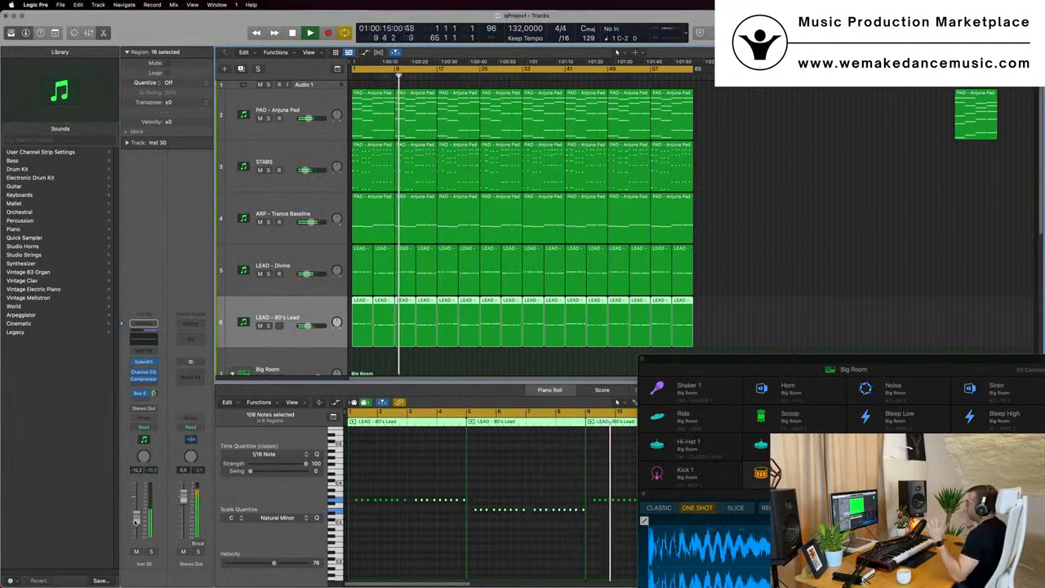
Step: Set a 12 dB/Oct low cut at about 312 Hz in the LEAD - Divine track's Channel EQ during playback
left_click(300, 263)
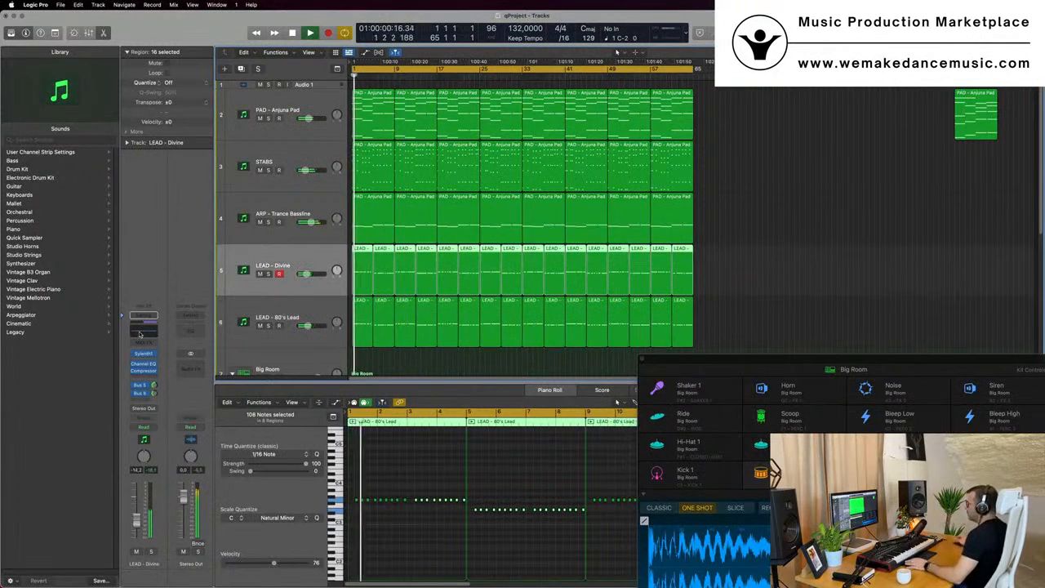
left_click(142, 327)
left_click_drag(376, 260, 568, 296)
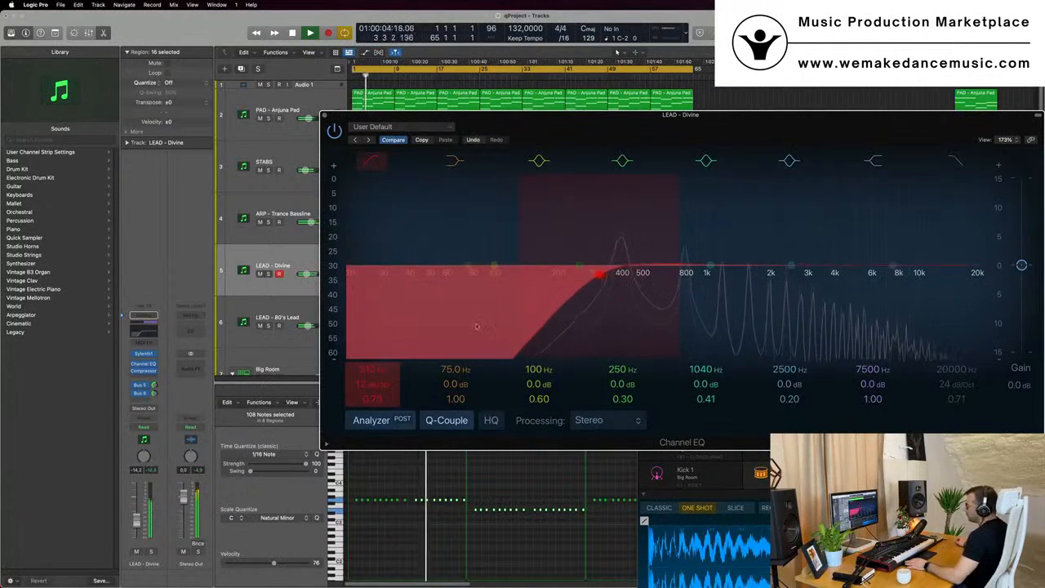
left_click_drag(496, 116, 752, 145)
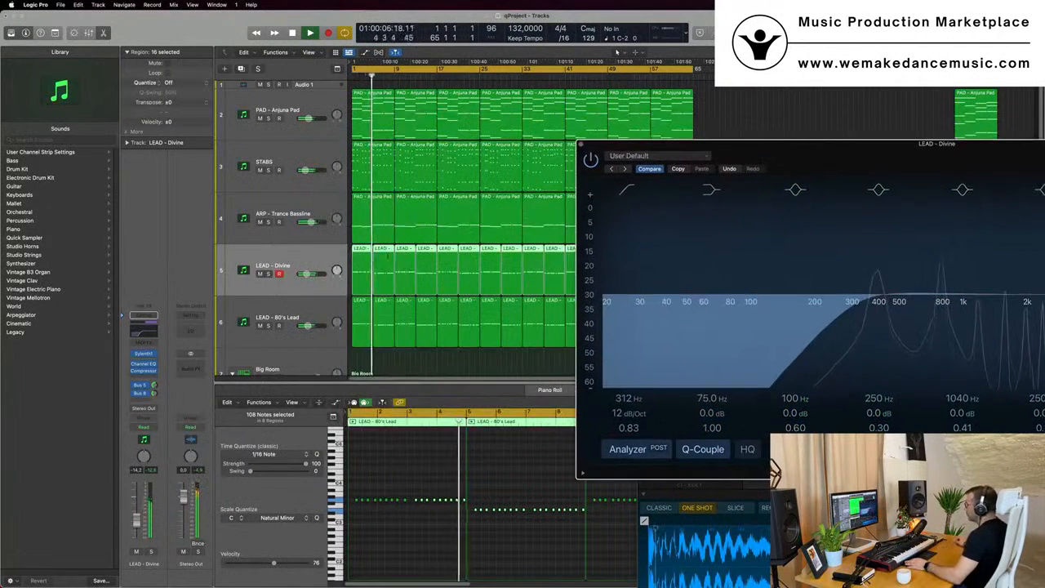
Step: Set a 12 dB/Oct low cut at about 234 Hz in the LEAD - 80's Lead track's Channel EQ and close the EQ windows
key("Down")
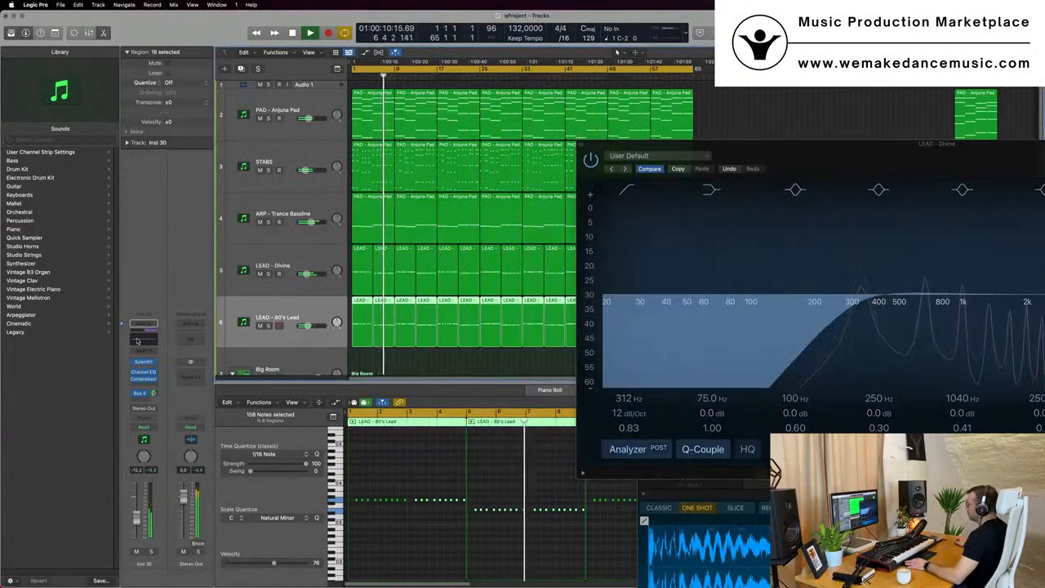
left_click(139, 338)
left_click_drag(381, 245, 608, 240)
left_click_drag(579, 274, 581, 270)
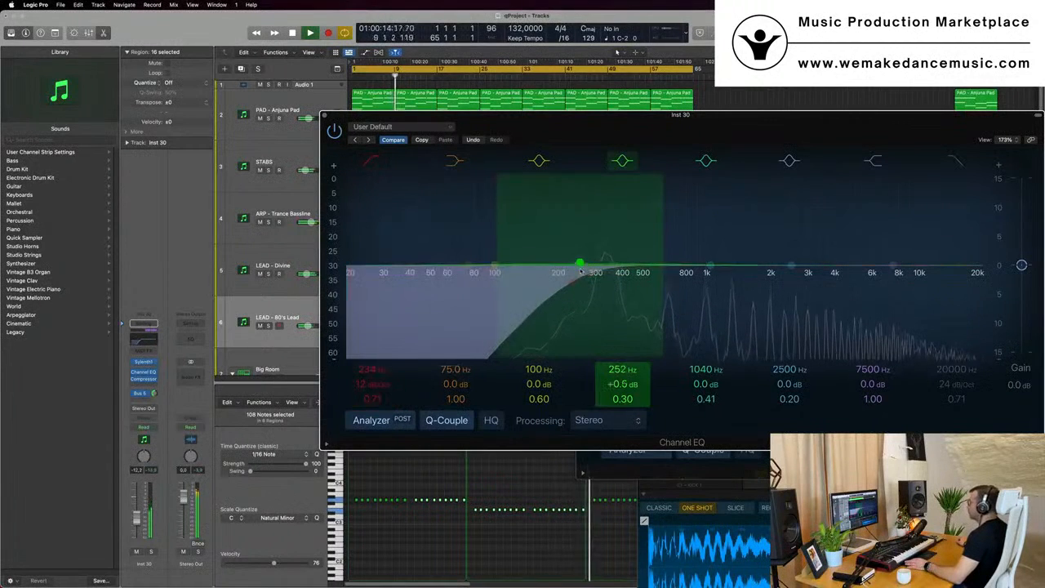
key("super+w")
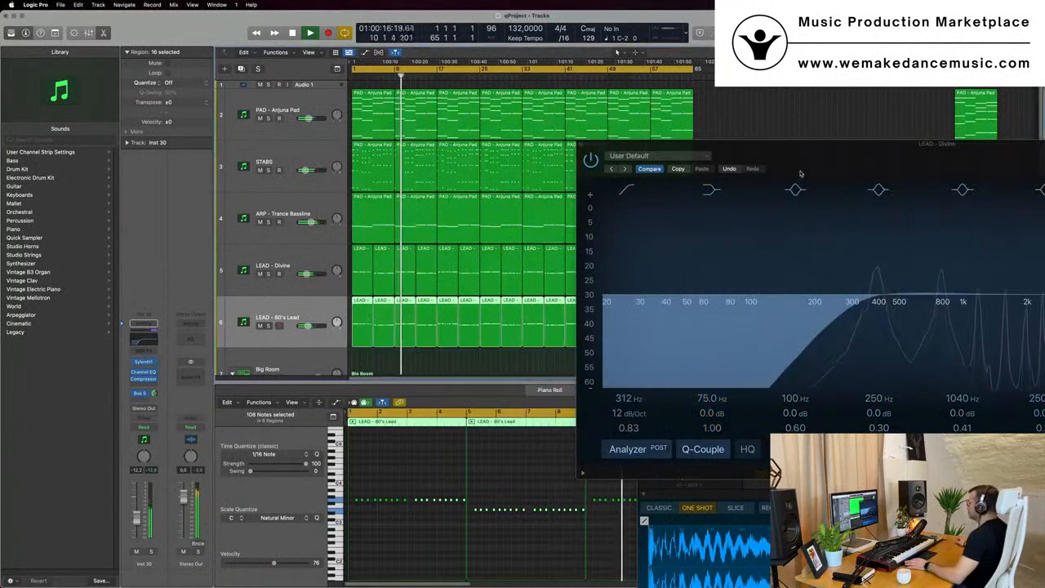
key("super+w")
key("super+w")
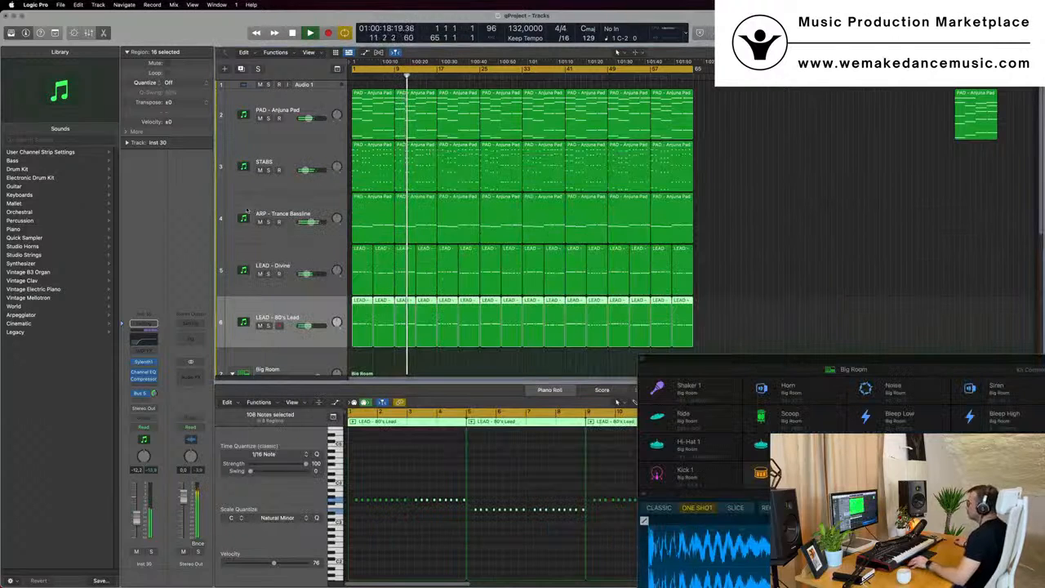
Step: Compare the mix with the LEAD - 80's Lead track muted and unmuted during playback
left_click(260, 327)
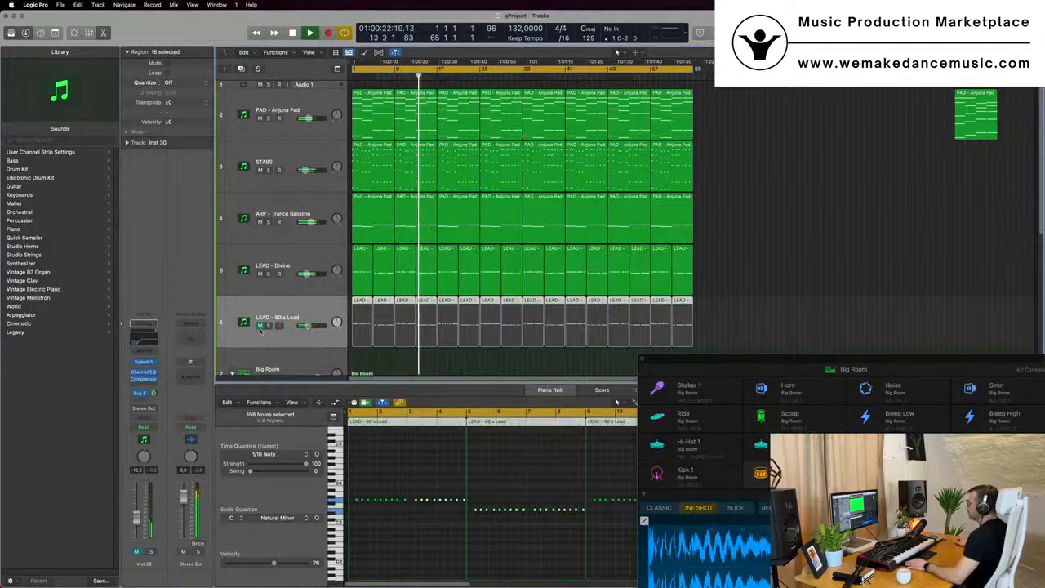
left_click(261, 326)
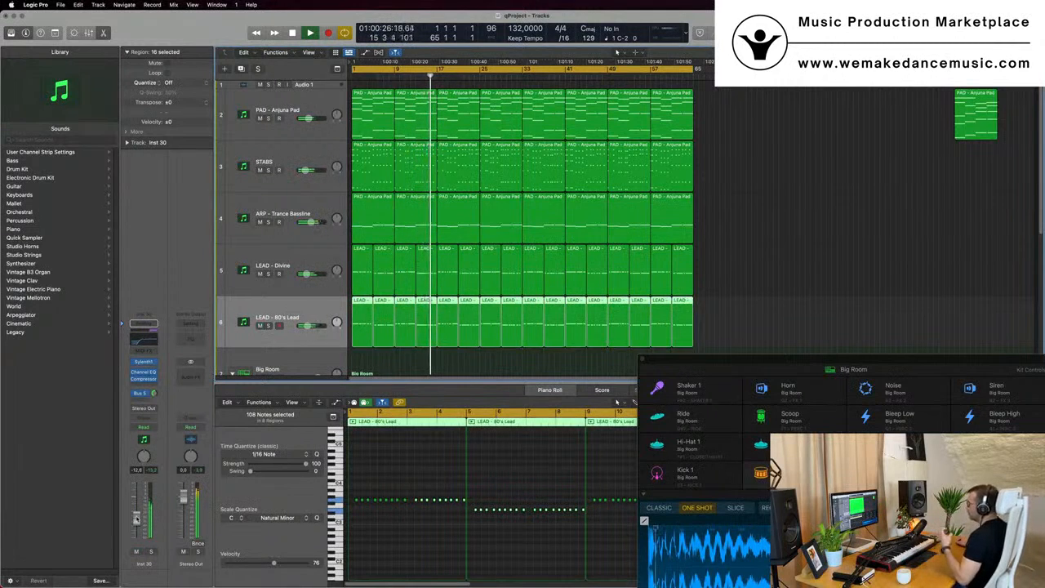
Step: Add a send on the LEAD - 80's Lead track and route it to Bus 8
left_click(149, 393)
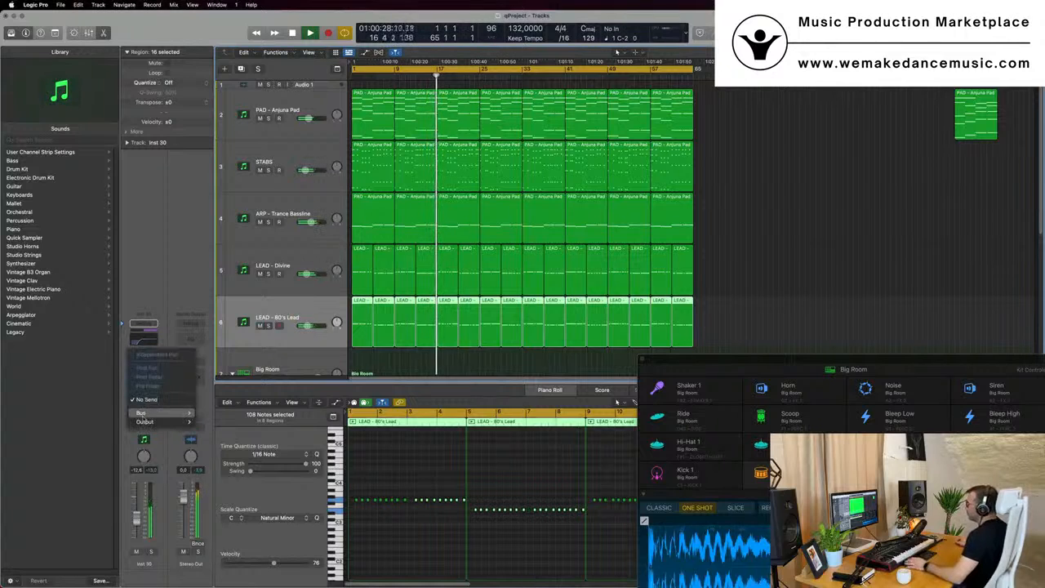
mouse_move(167, 413)
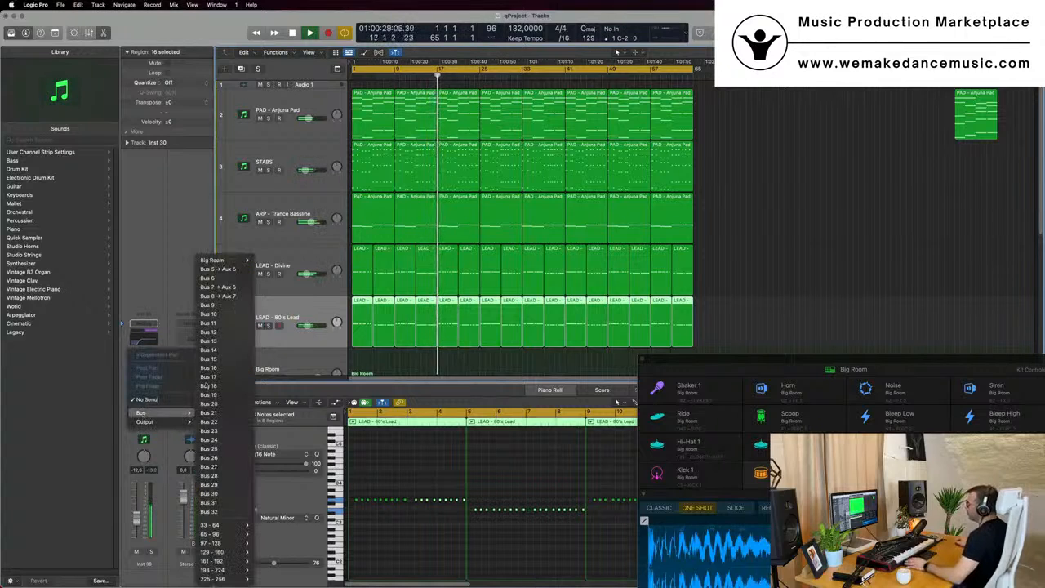
left_click(222, 296)
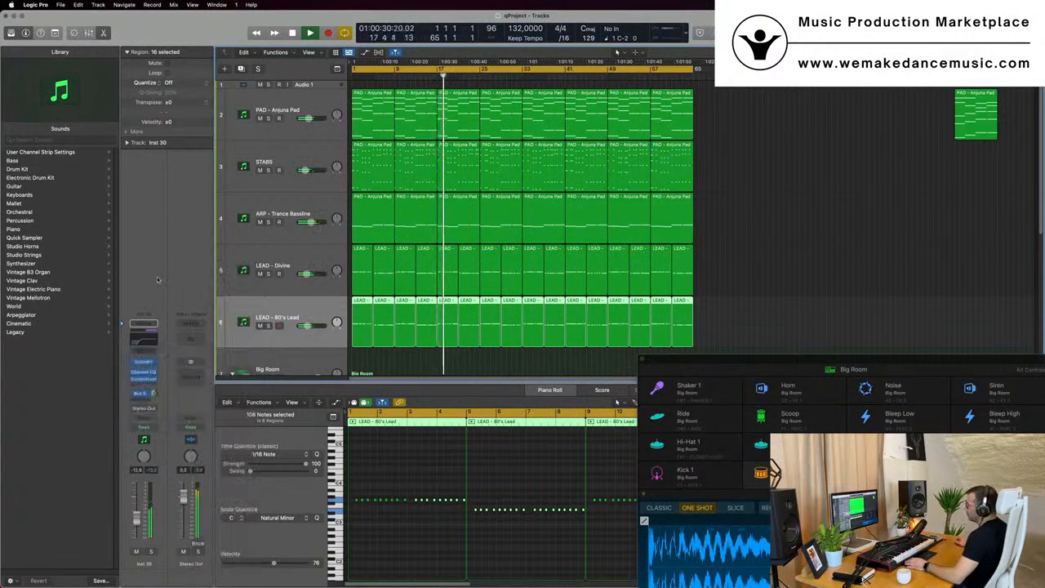
left_click(146, 394)
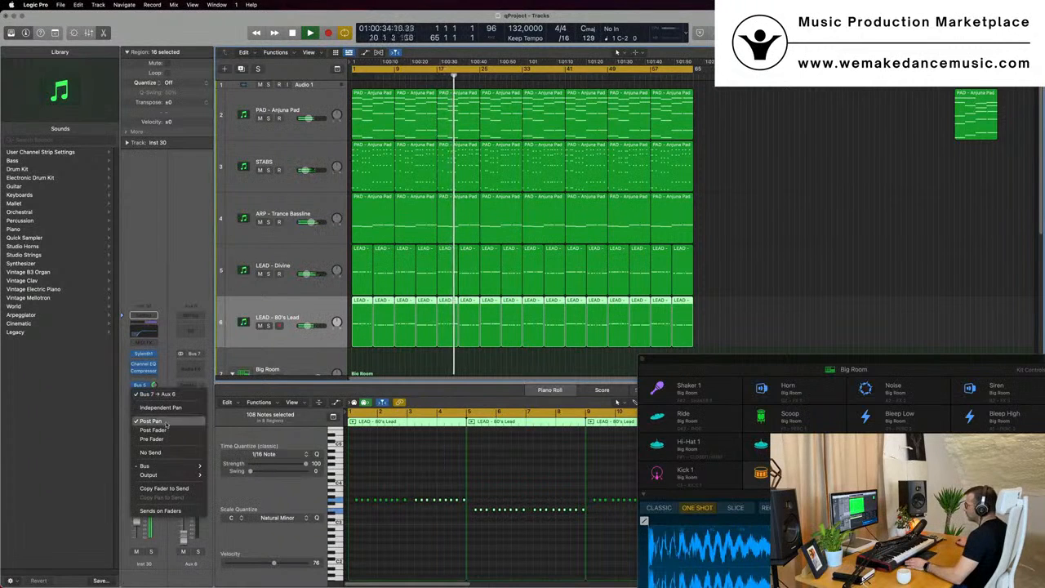
mouse_move(161, 466)
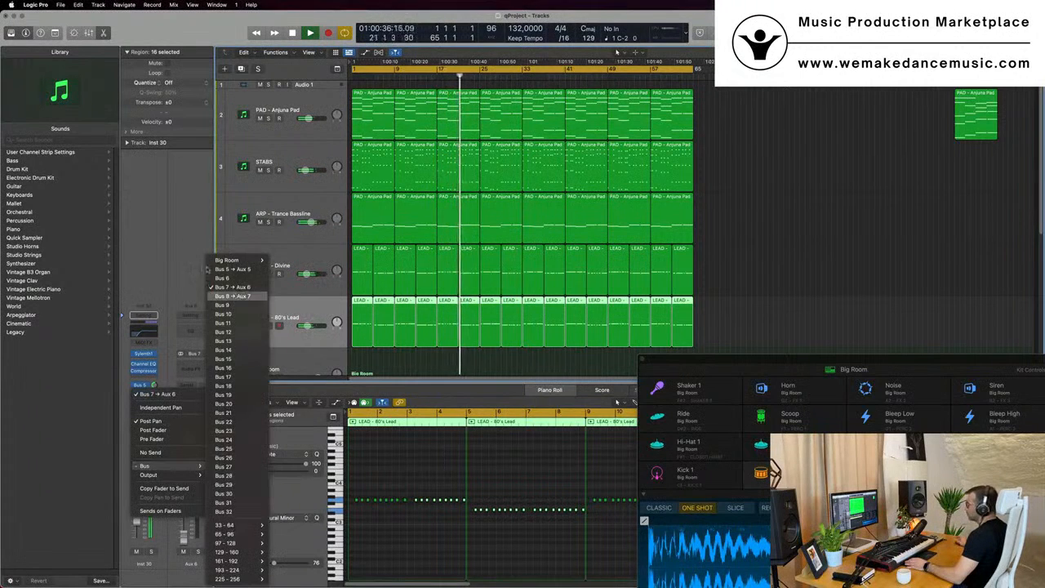
left_click(233, 295)
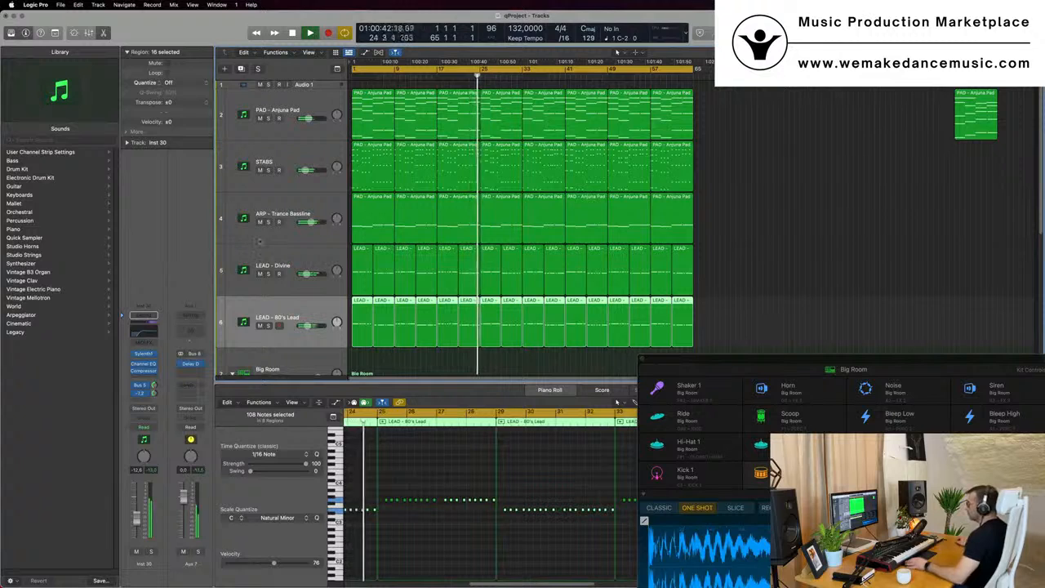
Step: Reduce the track heights in the arrangement, stop playback and show the Mixer
key("super+Up")
key("super+Up")
key("super+Up")
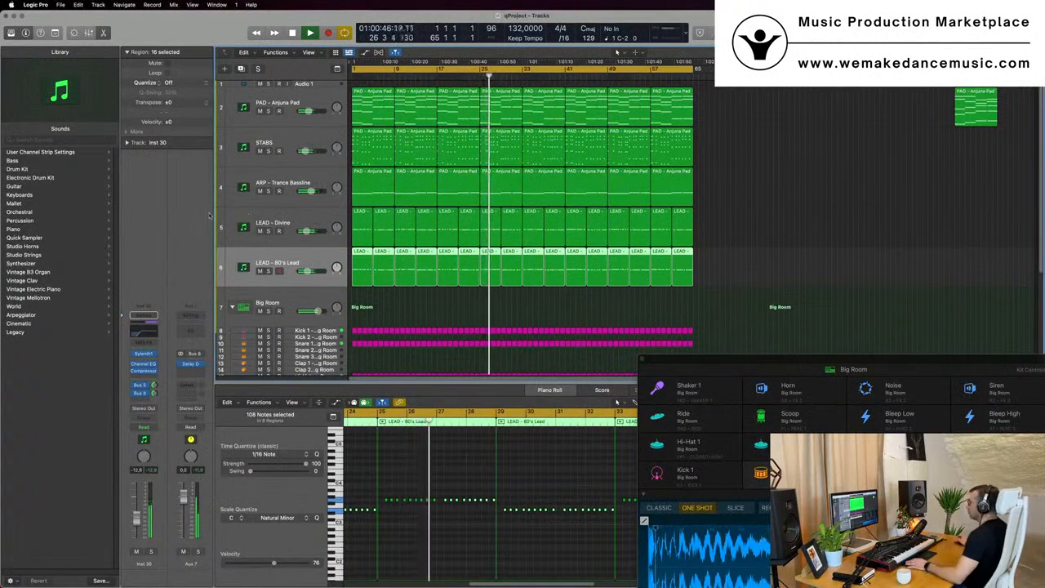
key("space")
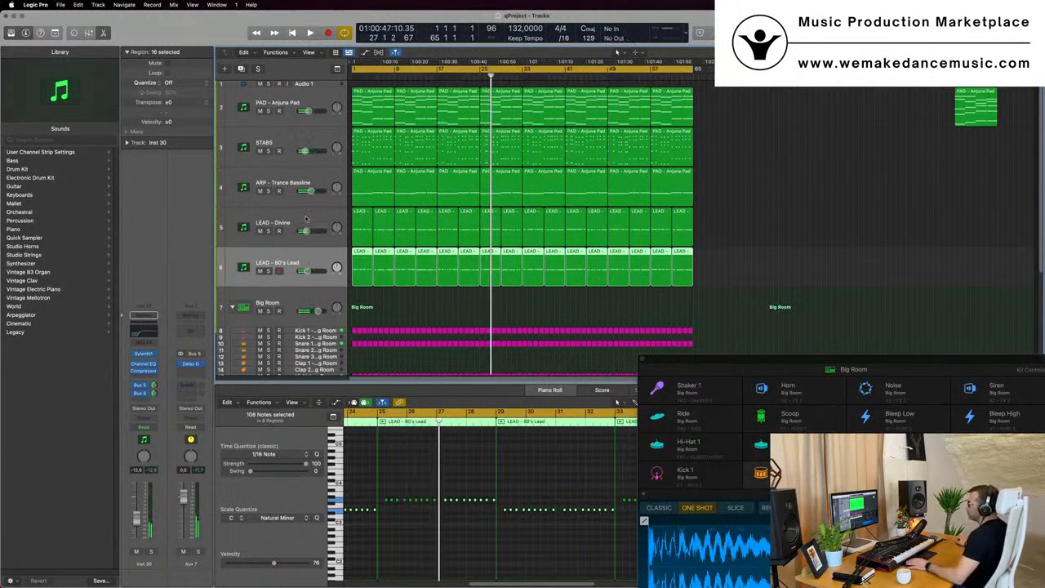
key("x")
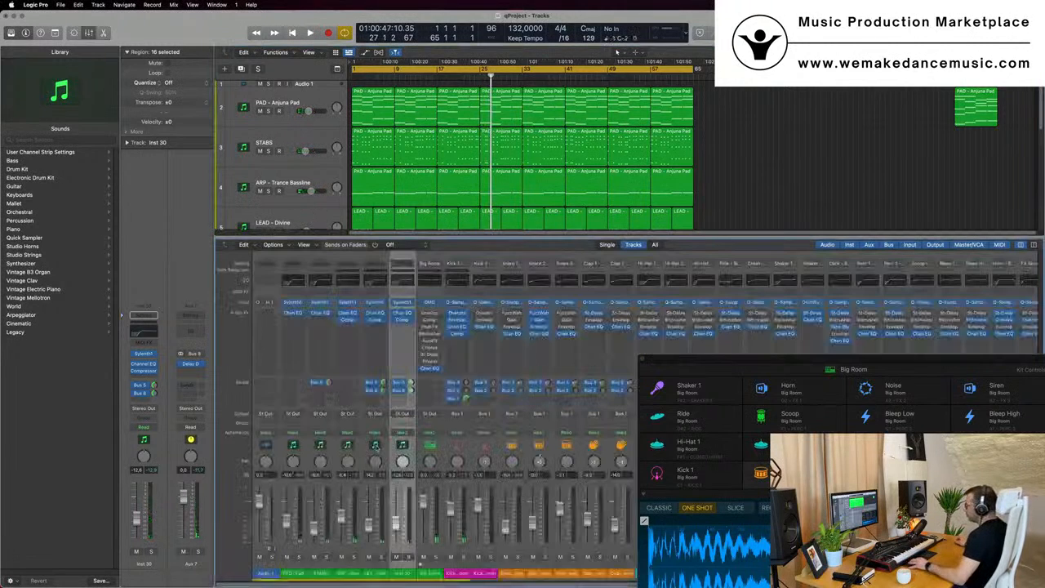
Step: Select the two lead channels in the Mixer and route their outputs to Bus 9 during playback
left_click(422, 575)
left_click_drag(379, 576, 399, 577)
key("space")
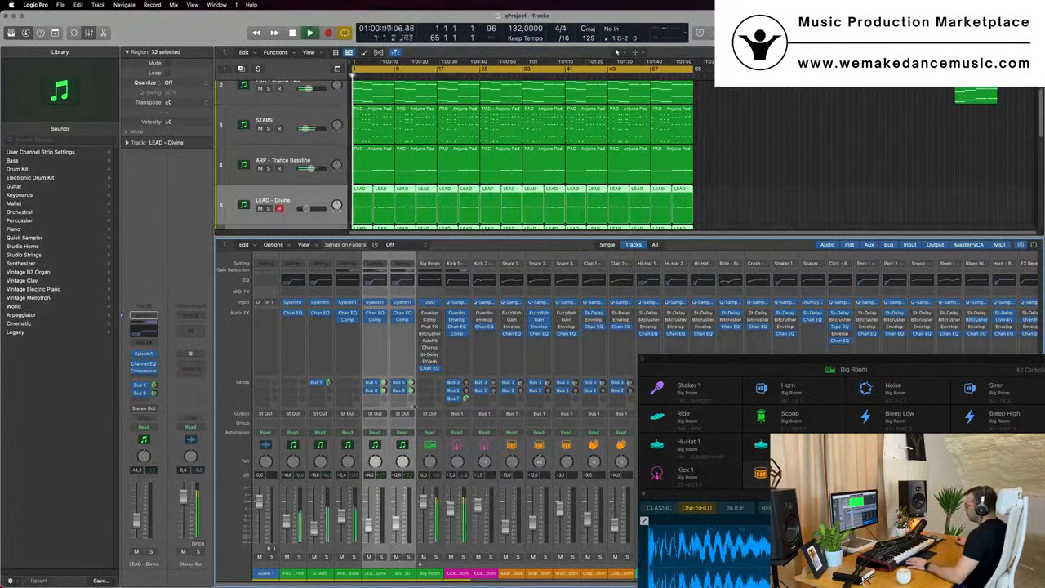
left_click(403, 415)
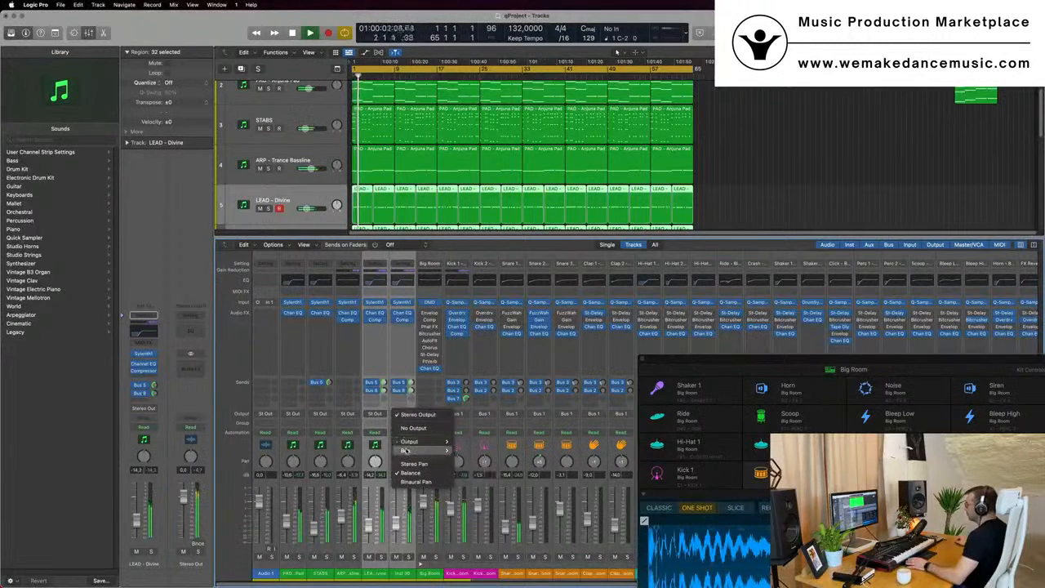
mouse_move(409, 451)
left_click(476, 306)
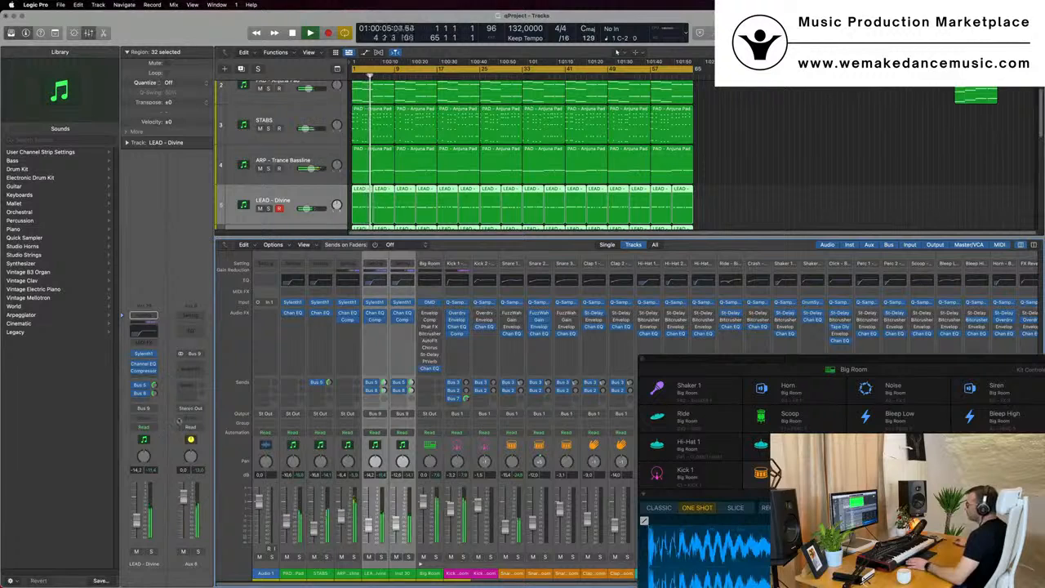
Step: Insert a Compressor on the new Bus 9 aux channel
left_click(196, 369)
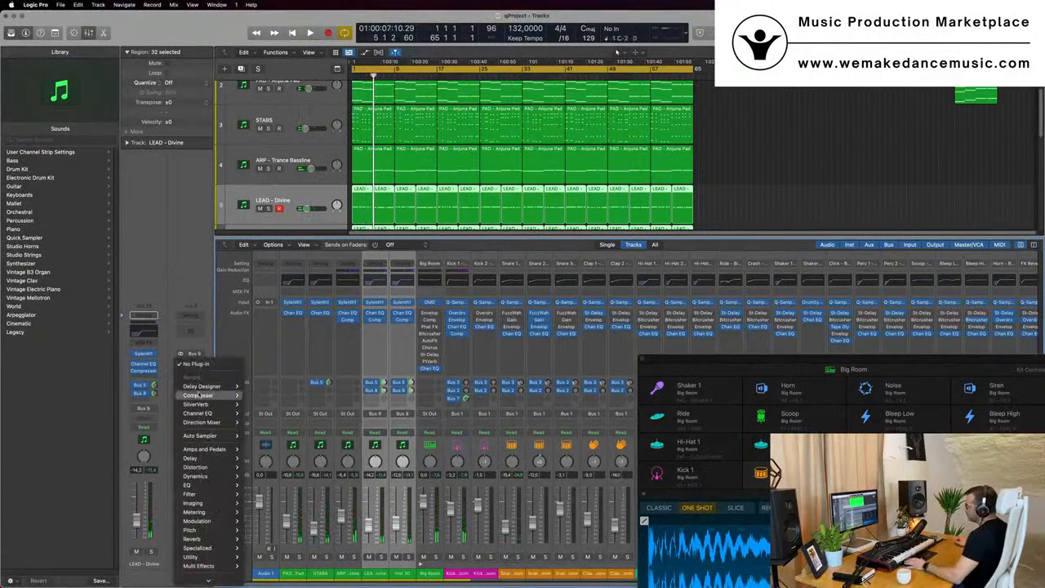
left_click(256, 396)
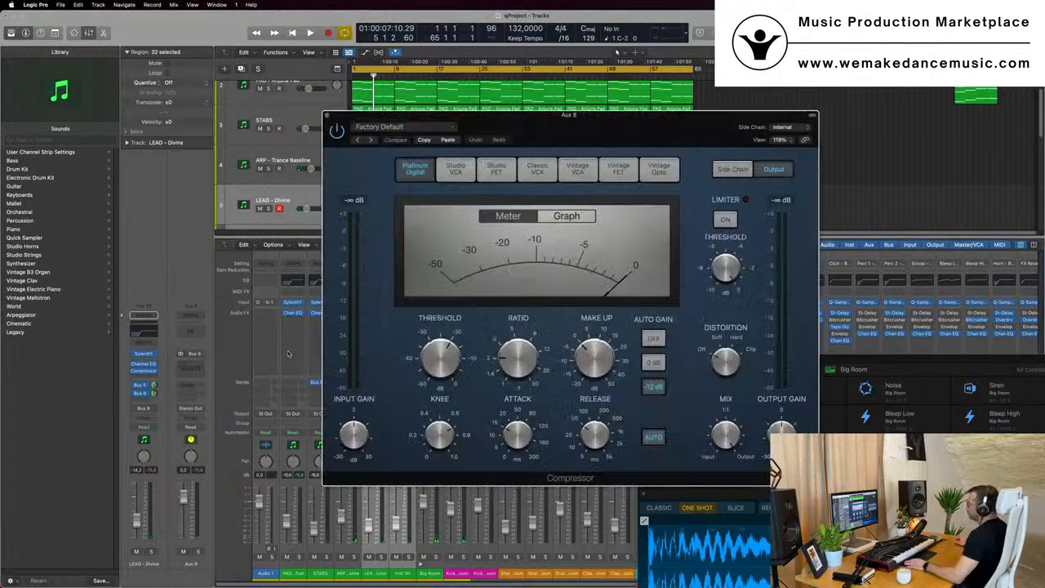
left_click_drag(654, 121, 597, 129)
Step: Lower the Aux 8 channel's volume to about -4.6 dB during playback and close the Compressor window
key("space")
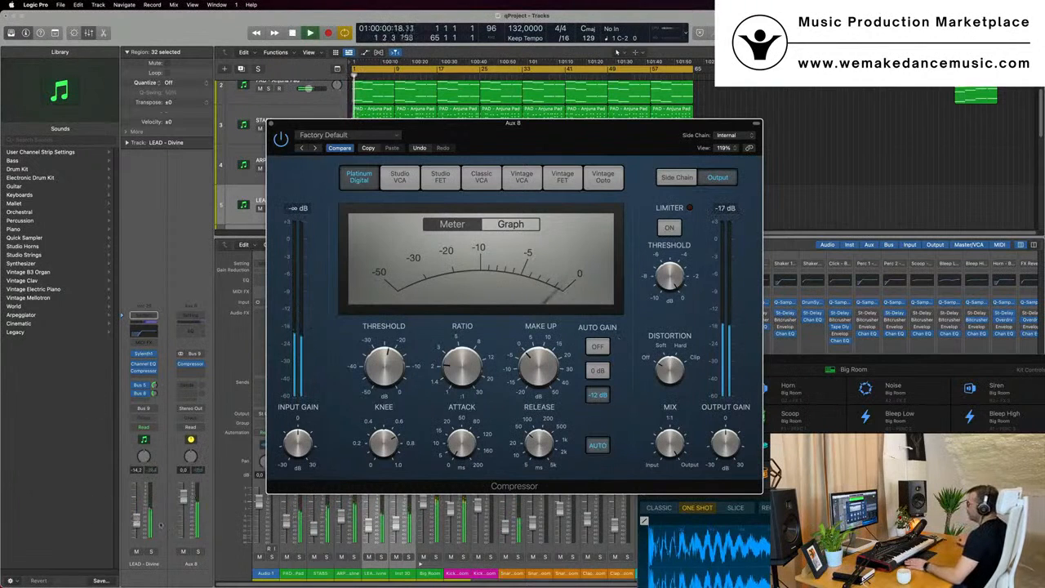
left_click_drag(183, 495, 185, 506)
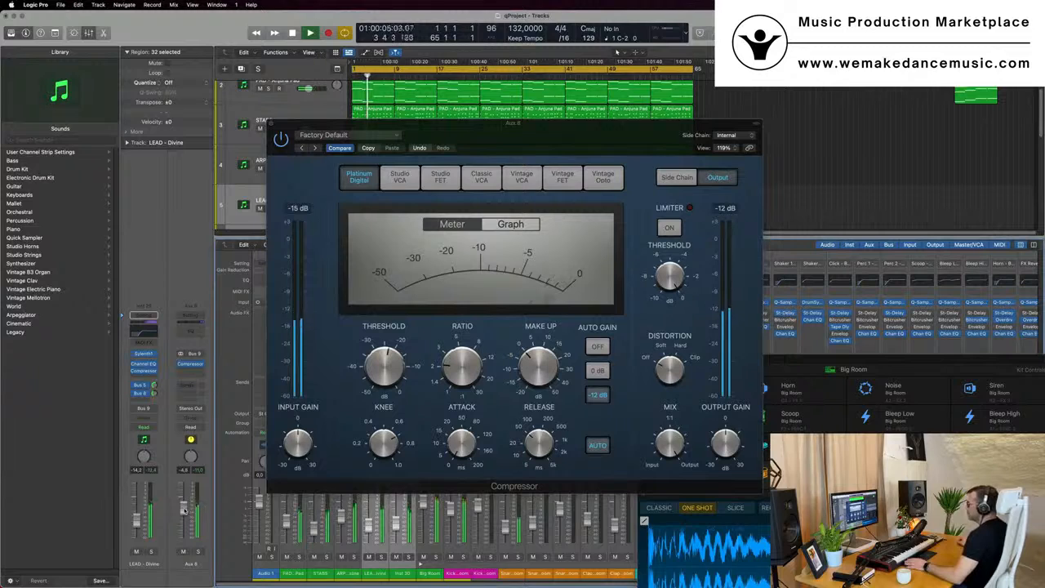
left_click_drag(539, 134, 673, 141)
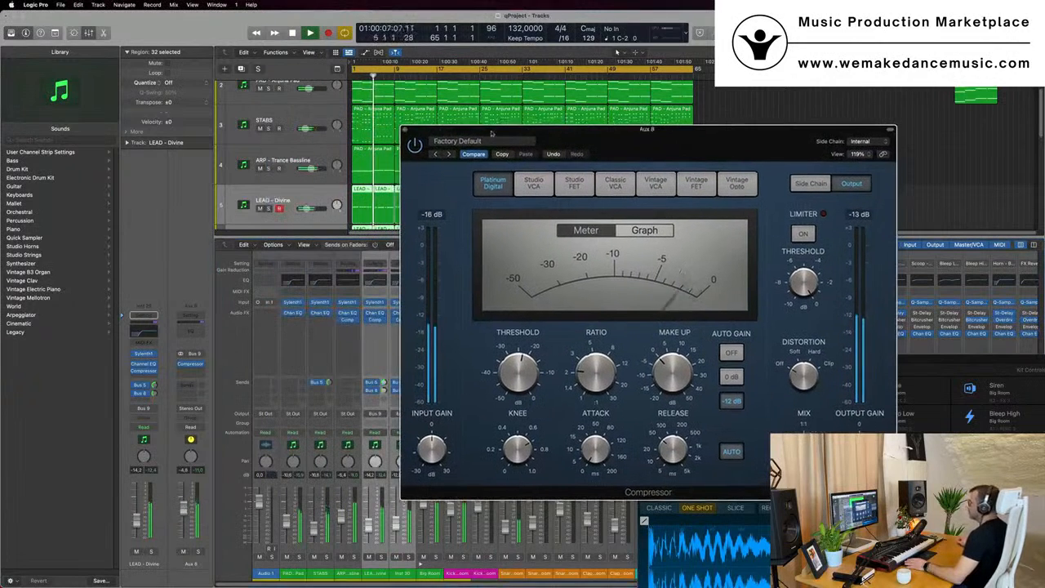
left_click(408, 132)
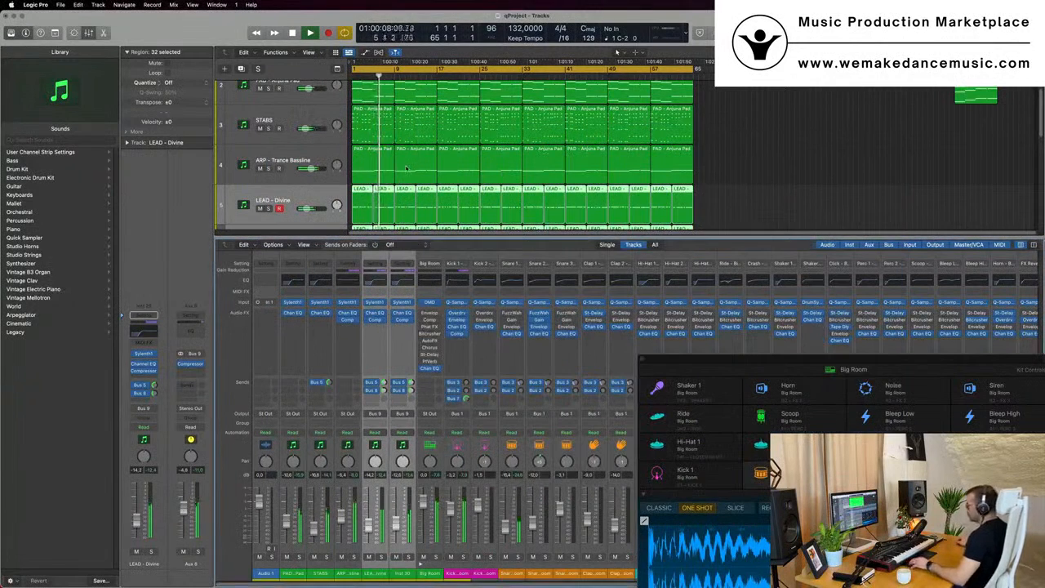
Step: Hide the Mixer, create an arrangement track for the Aux 8 channel and select it
key("x")
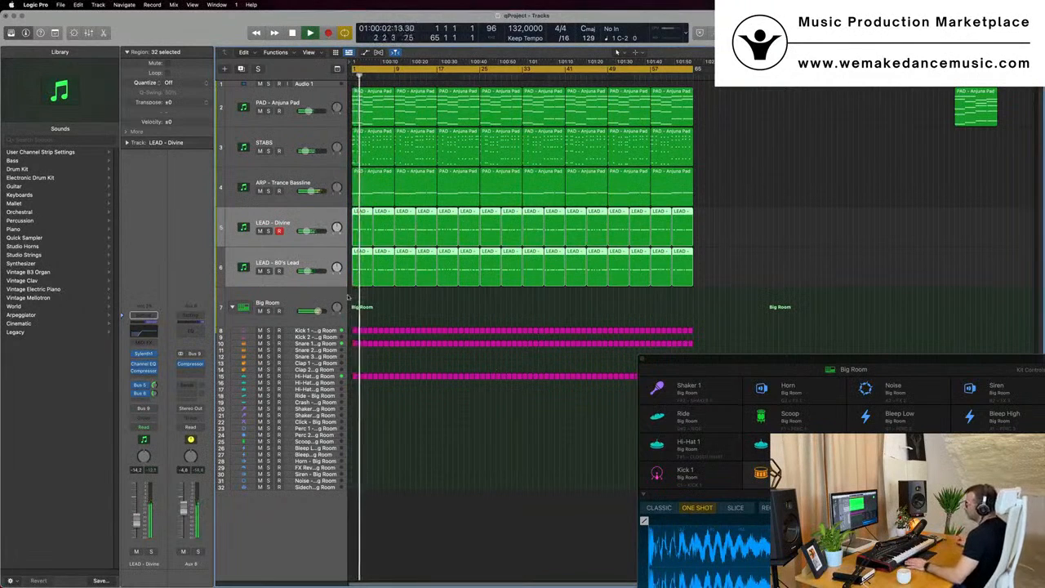
right_click(188, 563)
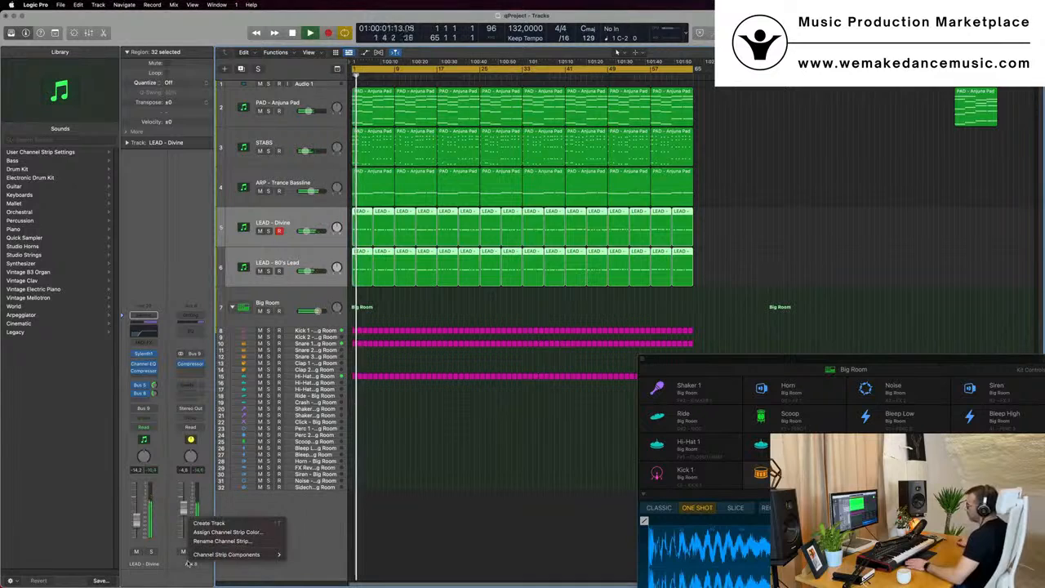
left_click(209, 523)
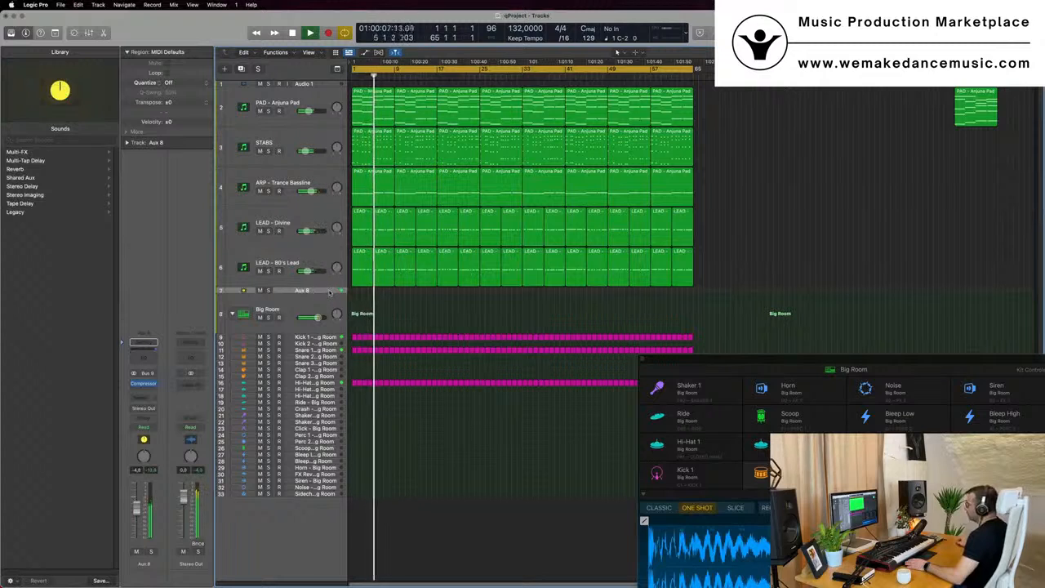
left_click(314, 293)
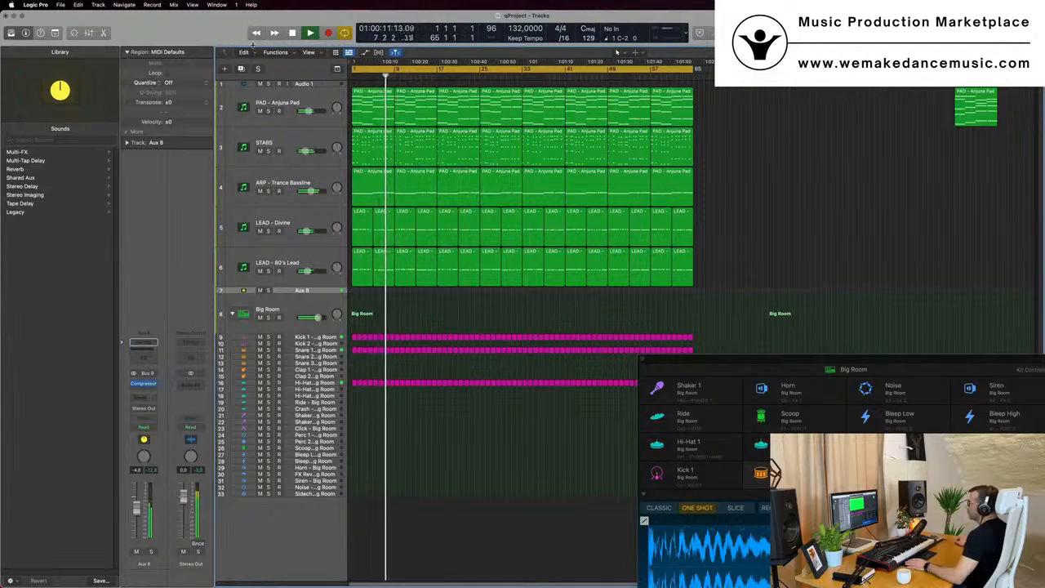
Step: Show the toolbar, enable Track Zoom to enlarge the selected Aux 8 track, and restart playback from the beginning
key("ctrl+alt+super+t")
left_click(111, 55)
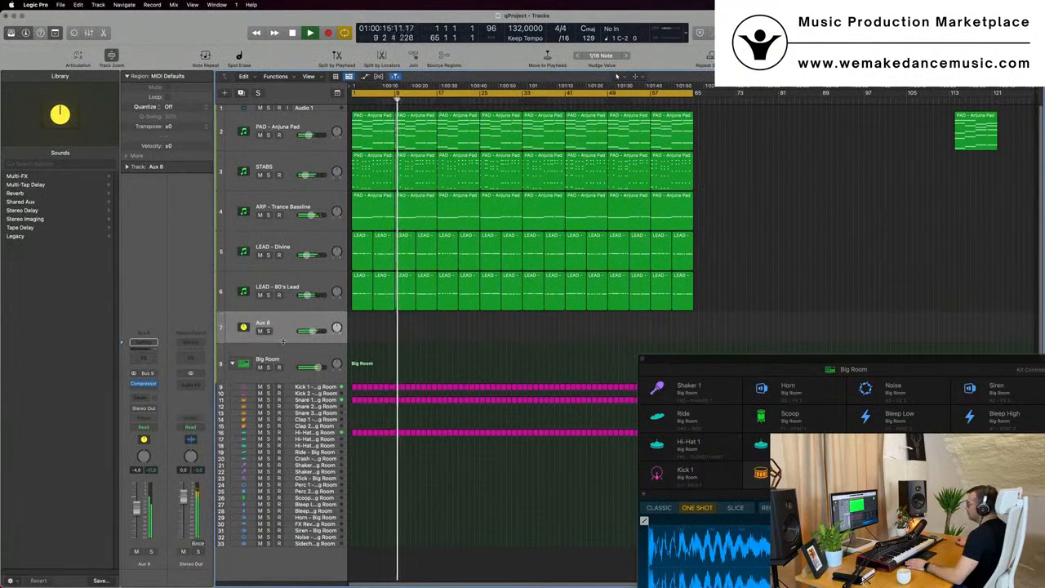
key("Return")
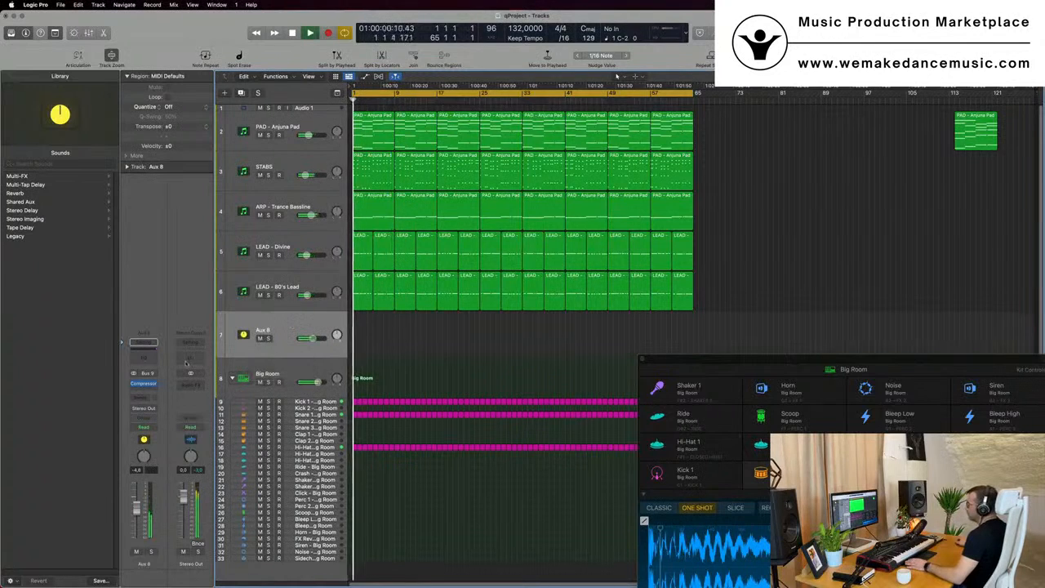
Step: Insert a Channel EQ on the Stereo Out and sweep its 48 dB/Oct high cut down and back to 20000 Hz
double_click(189, 361)
left_click_drag(847, 108, 675, 116)
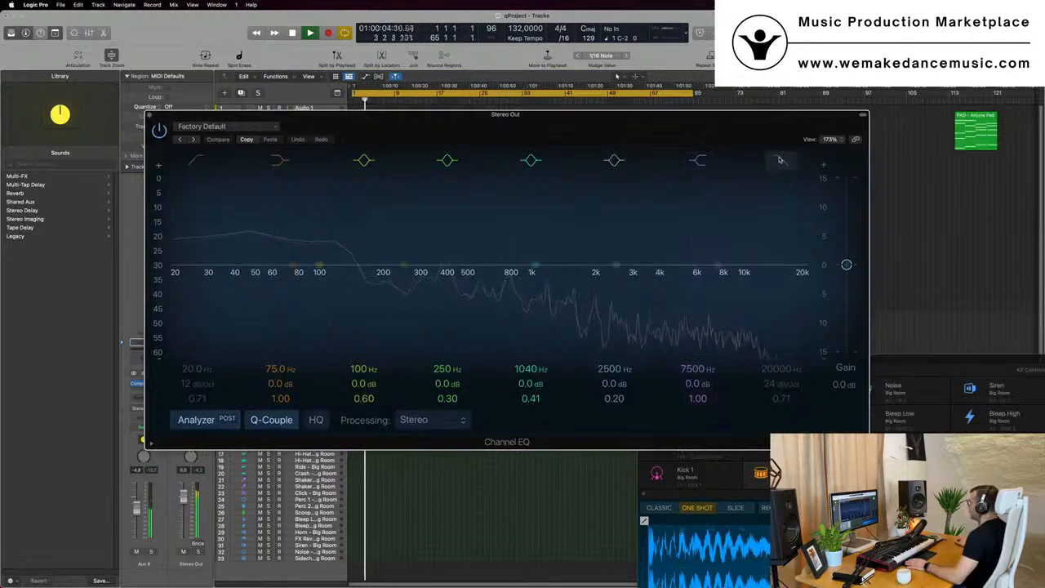
left_click(780, 347)
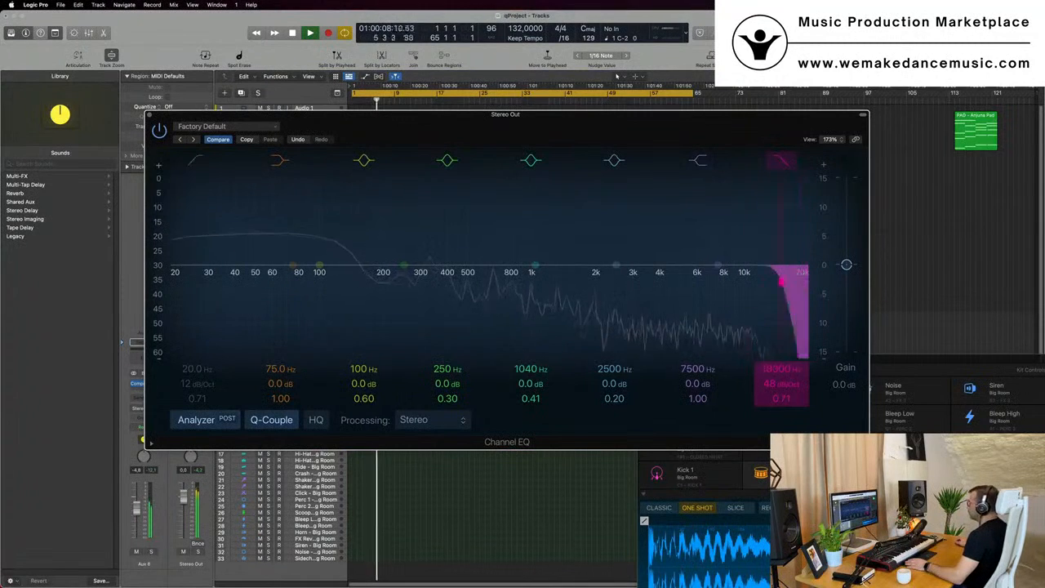
left_click_drag(801, 280, 534, 282)
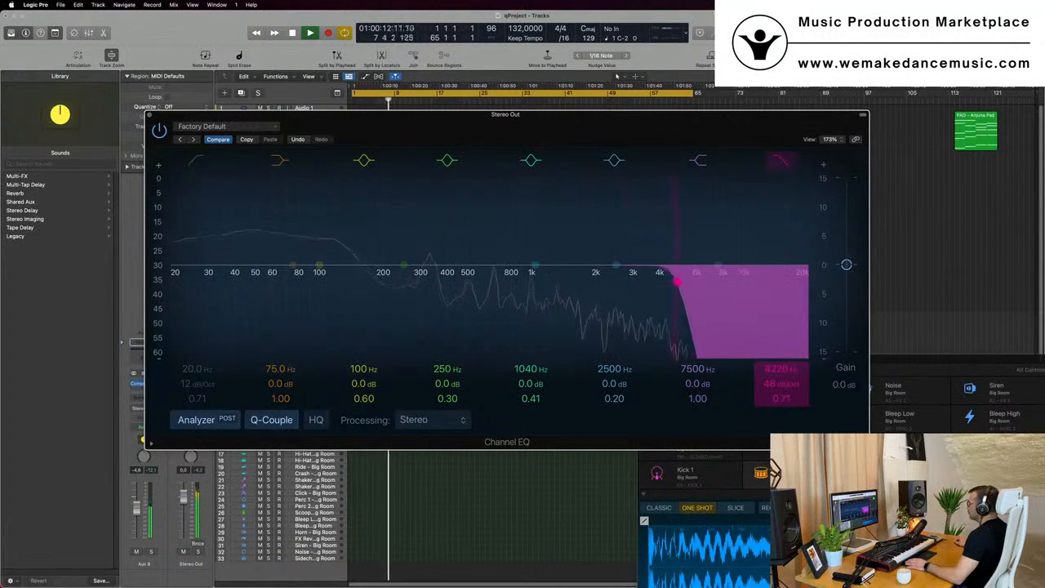
left_click_drag(726, 281, 805, 271)
left_click_drag(572, 114, 960, 182)
Step: Restart playback, show the Mixer and audition the two lead channels in solo while watching the Stereo Out EQ analyzer
key("space")
key("space")
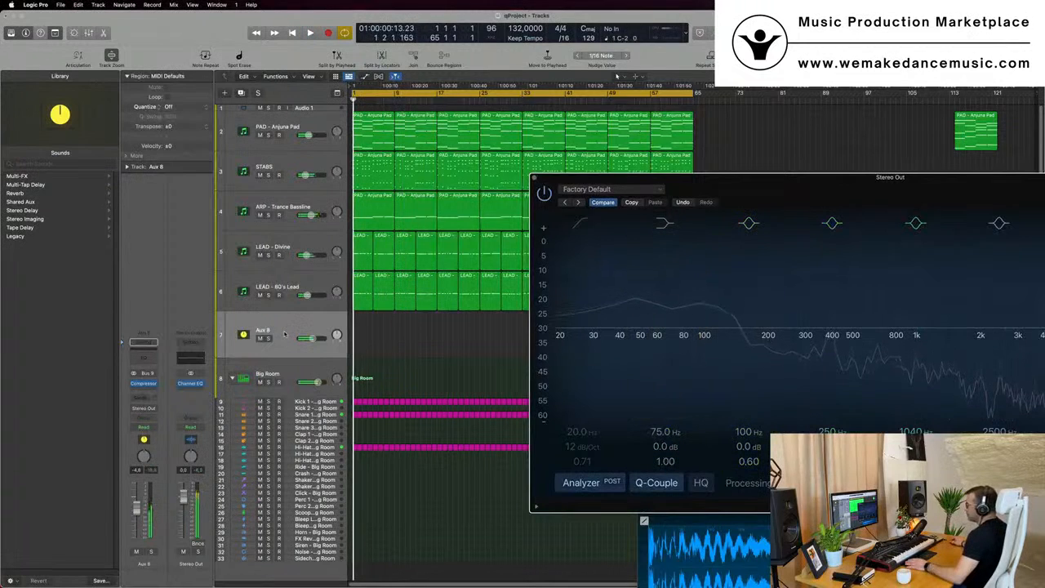
key("space")
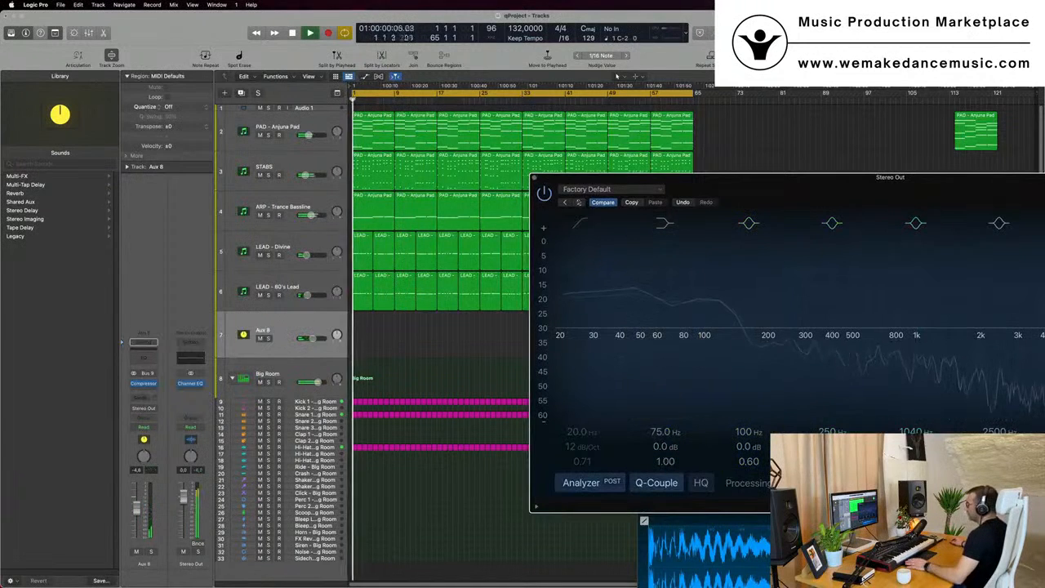
left_click_drag(695, 184, 628, 179)
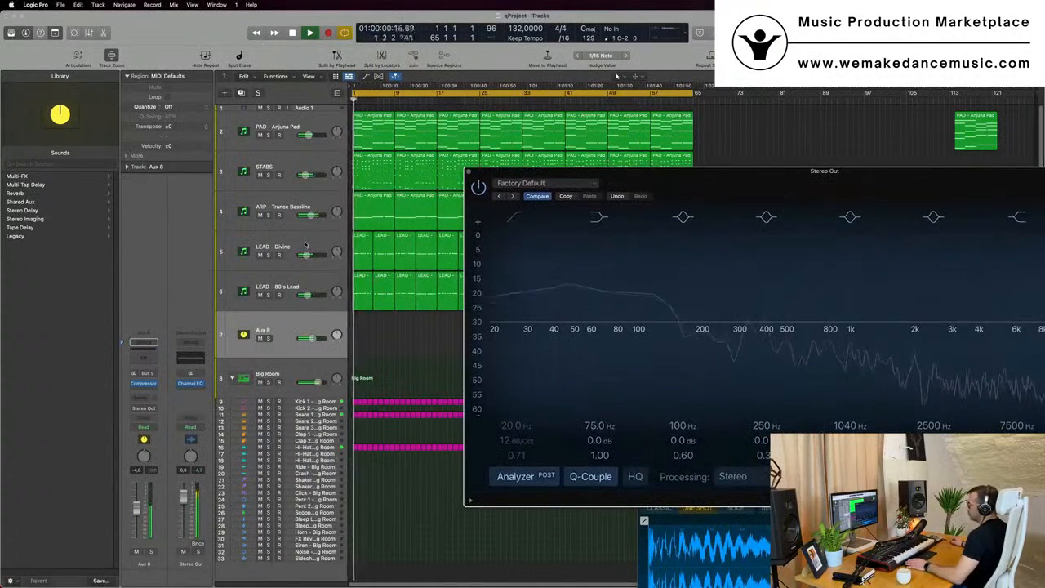
key("x")
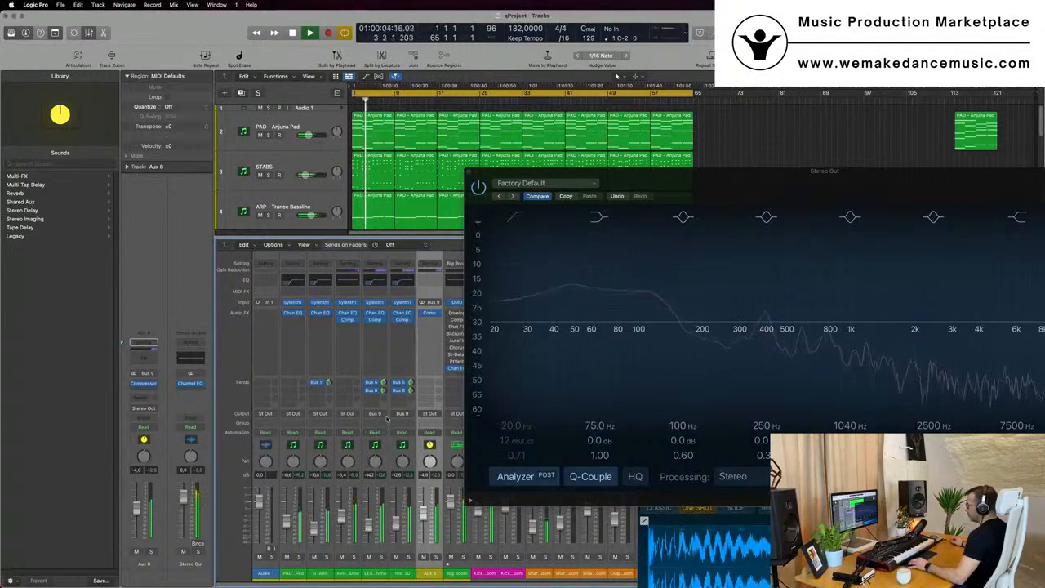
left_click(381, 557)
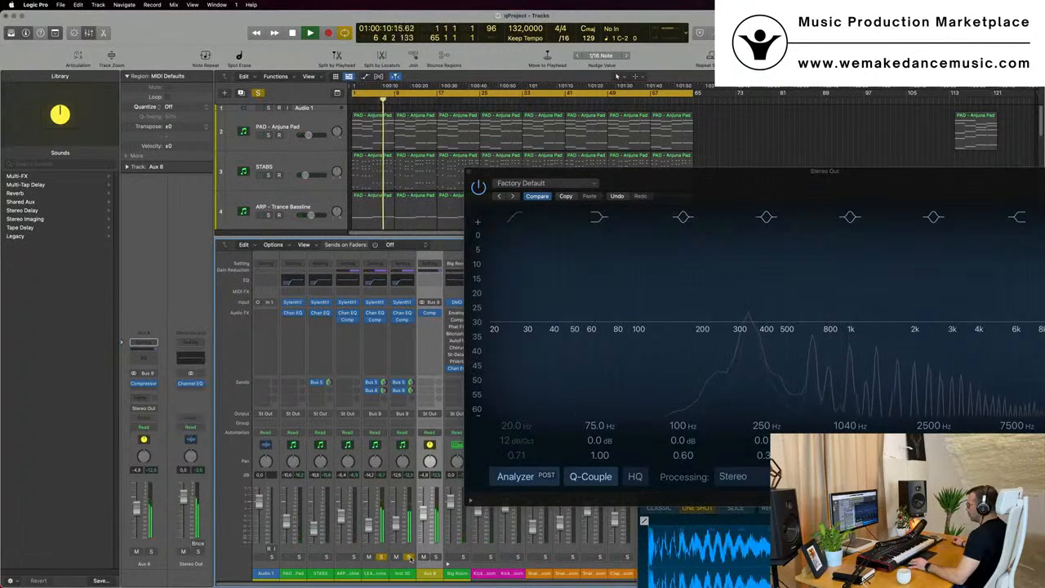
key("super+a")
Step: Sweep a low cut upward on the Stereo Out EQ, return it to 20 Hz at 12 dB/Oct and close the EQ
left_click_drag(731, 177, 615, 126)
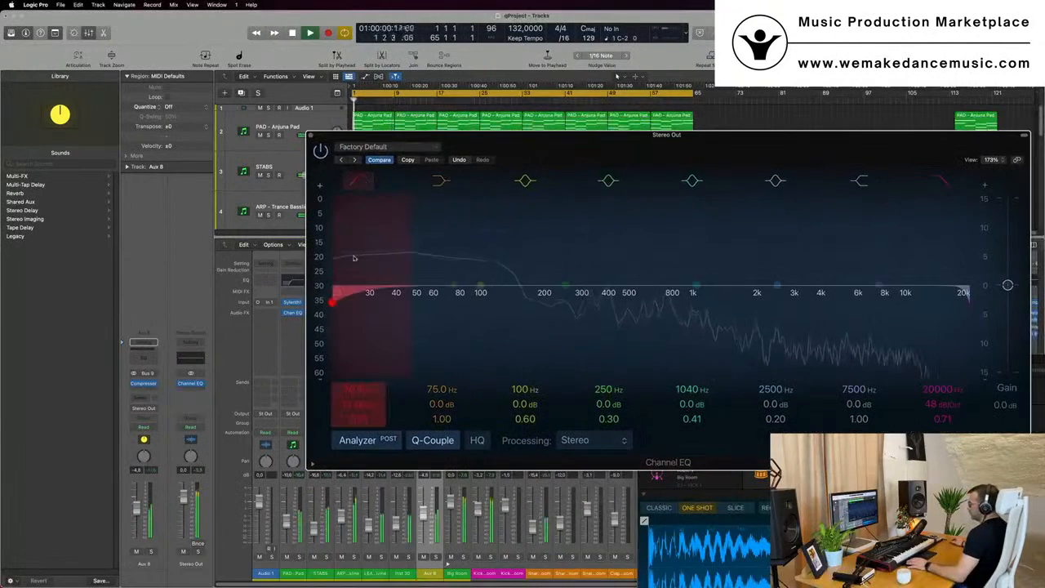
left_click_drag(358, 237, 605, 237)
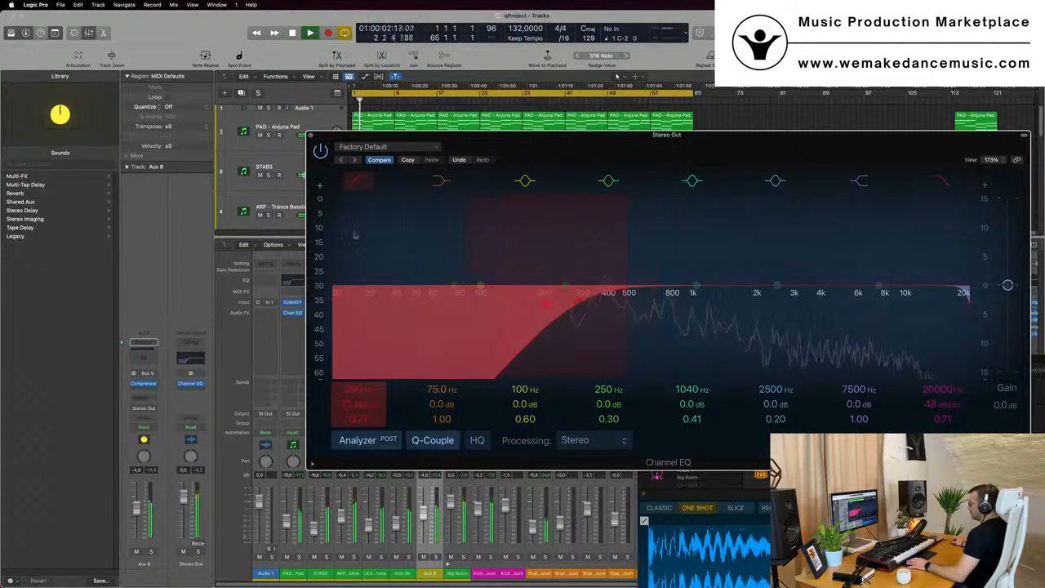
left_click_drag(516, 237, 360, 237)
left_click(314, 136)
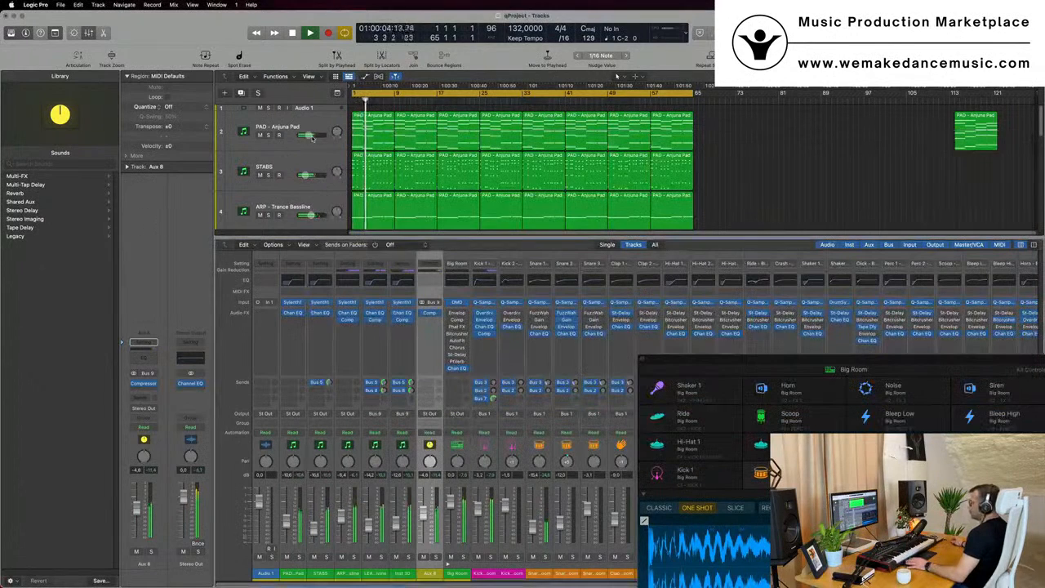
Step: Look over the tracks with playback stopped, hide the Mixer and inspect the Stereo Out's Channel EQ curve
scroll(327, 214, "down", 3)
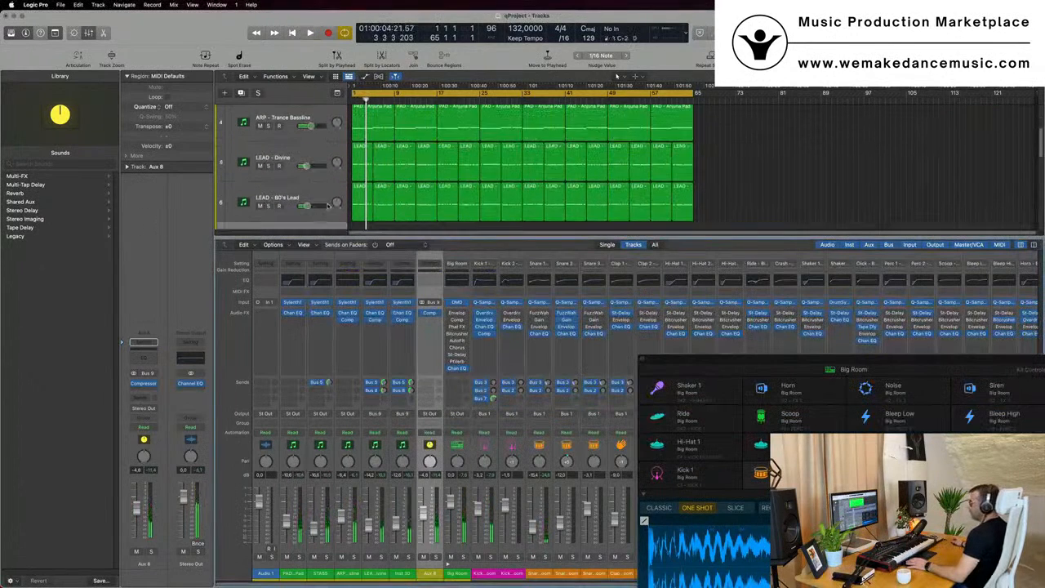
scroll(327, 214, "up", 3)
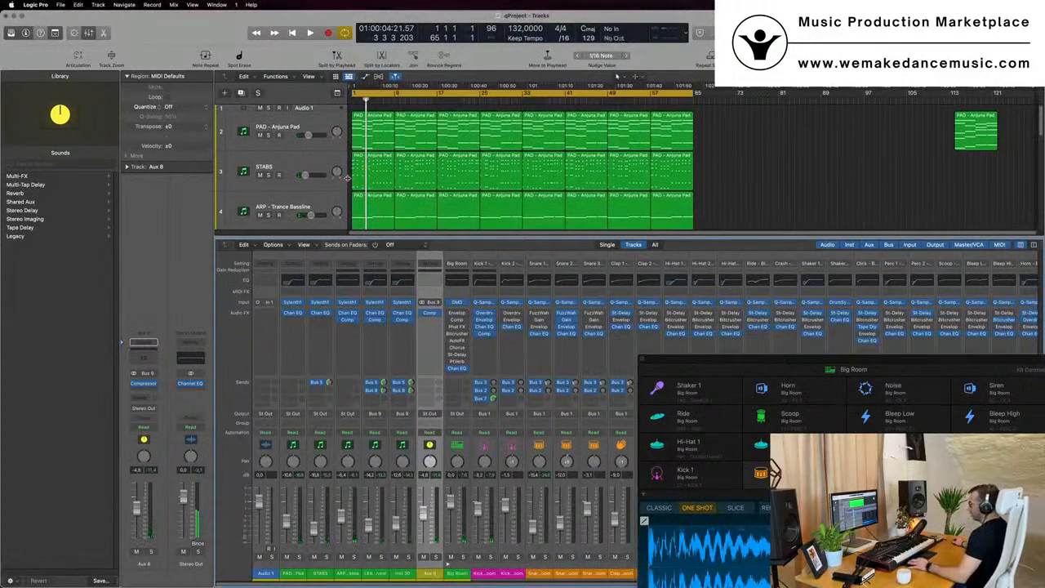
key("x")
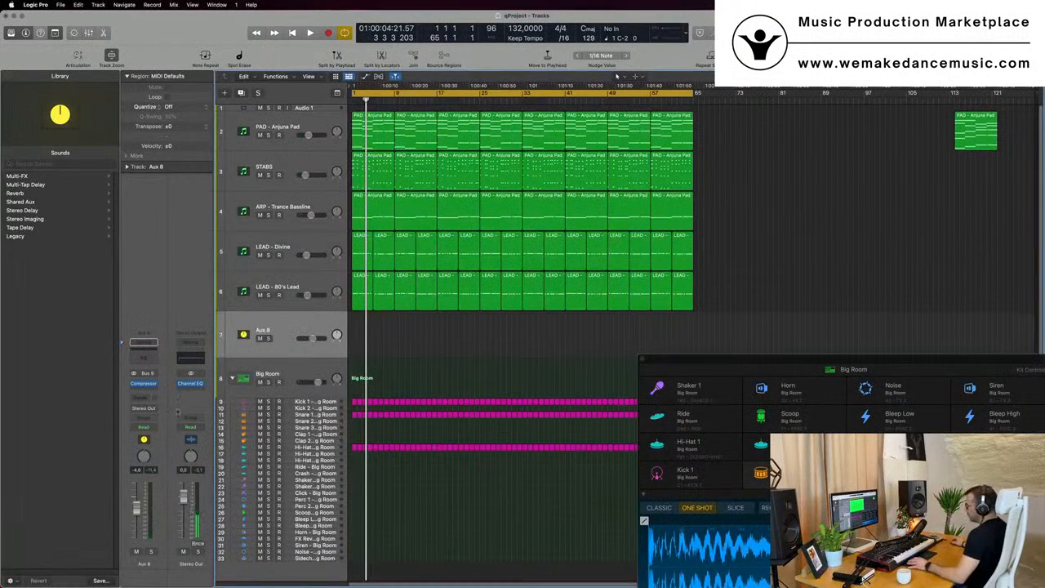
left_click(191, 360)
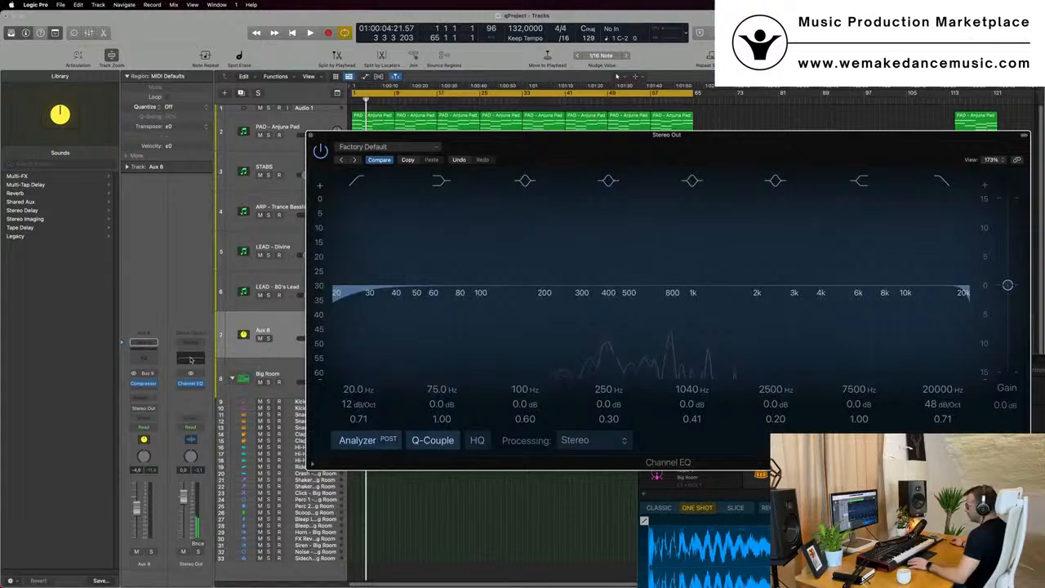
left_click(311, 137)
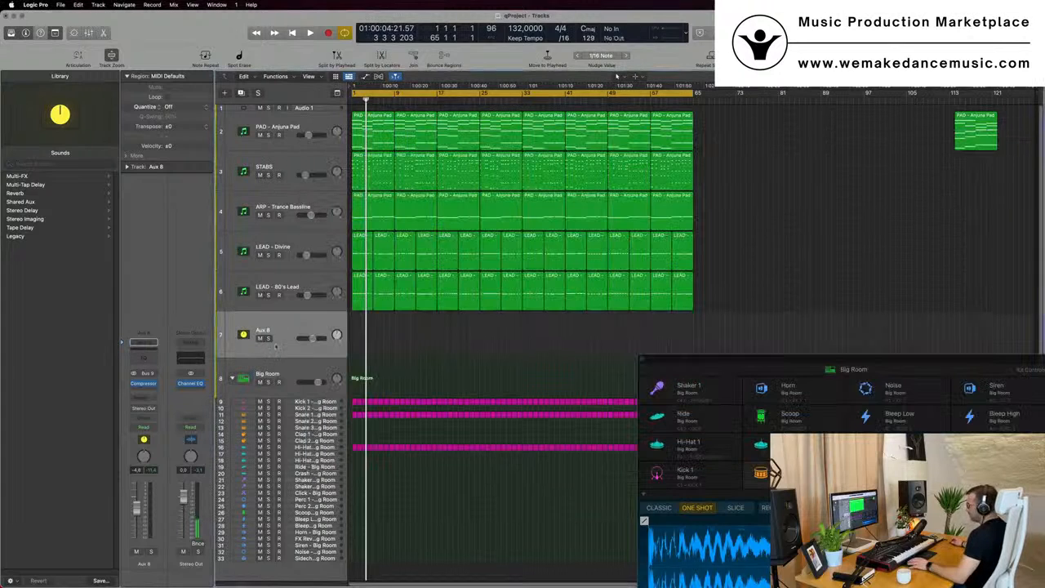
Step: Delete the Aux 8 track from the arrangement and restart playback from the beginning
key("super+BackSpace")
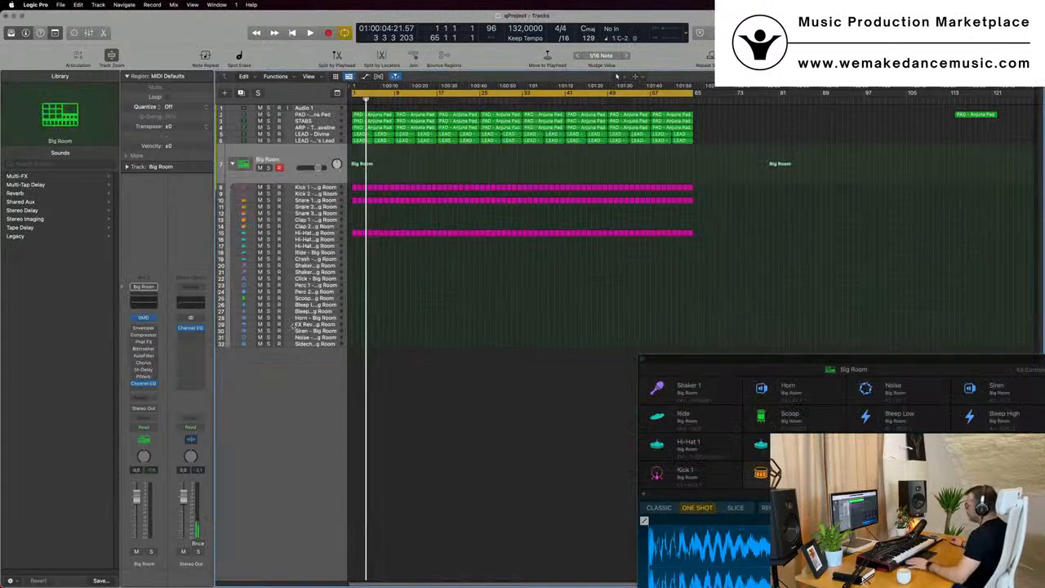
key("Return")
key("space")
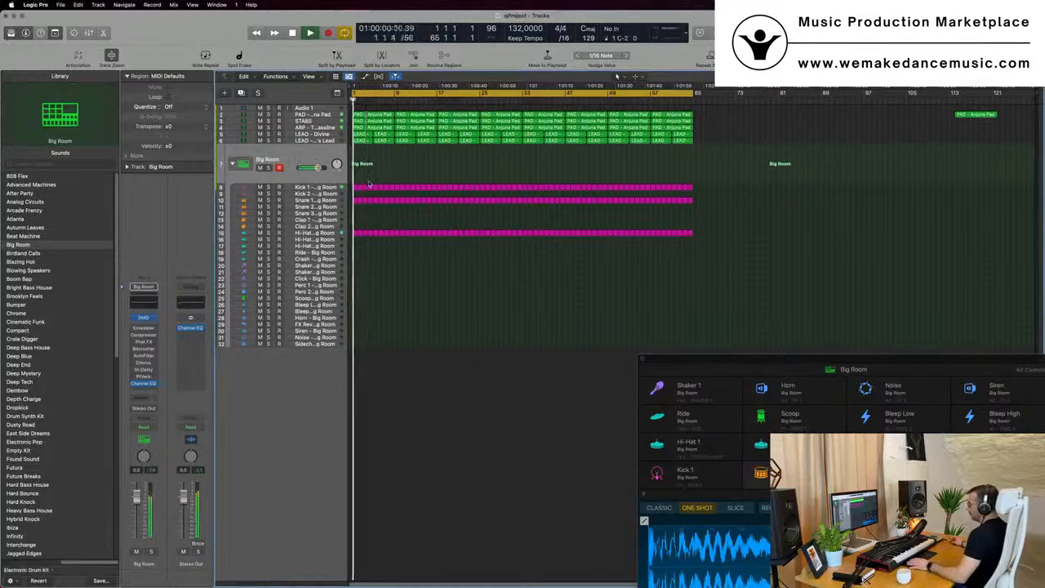
Step: Select the LEAD - 80's Lead track and create an arrangement track from its Aux 8 output channel
left_click(329, 142)
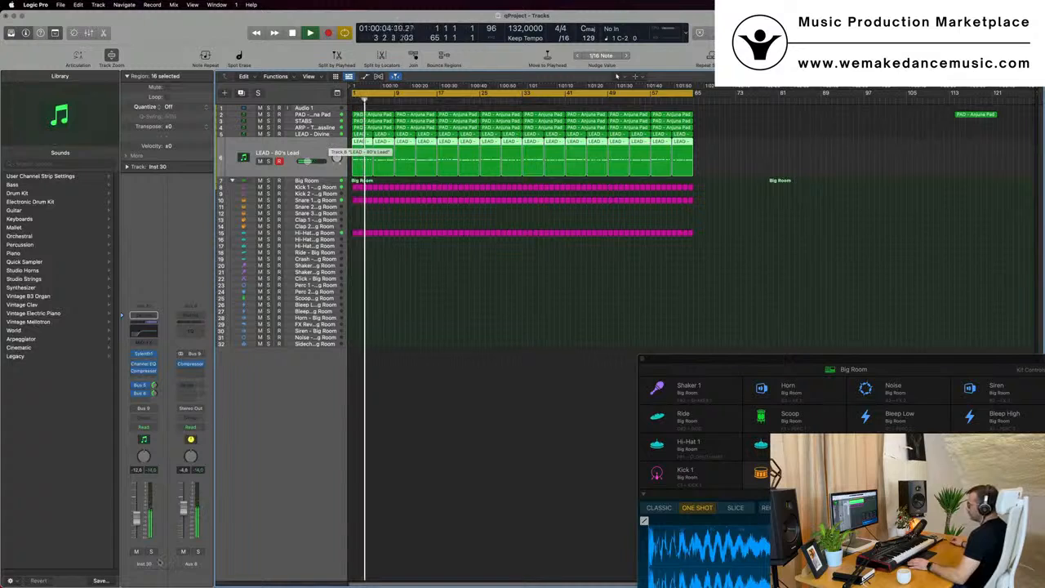
key("space")
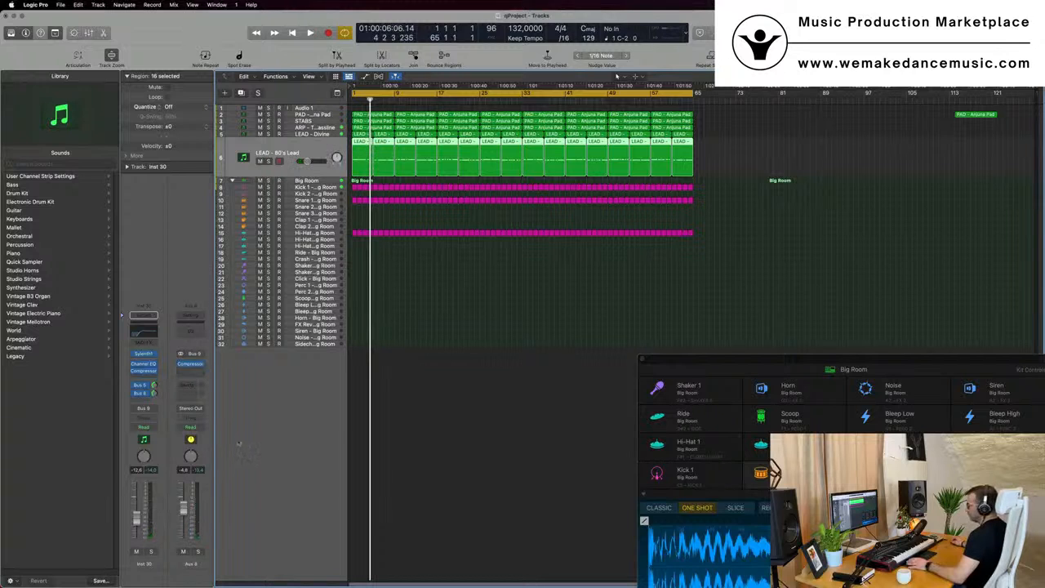
right_click(184, 563)
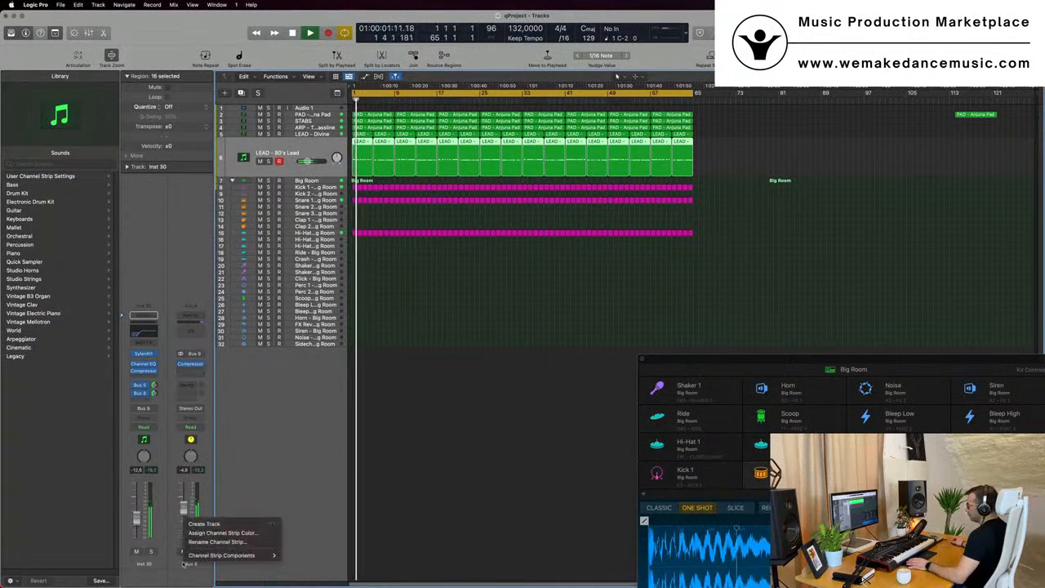
left_click(206, 524)
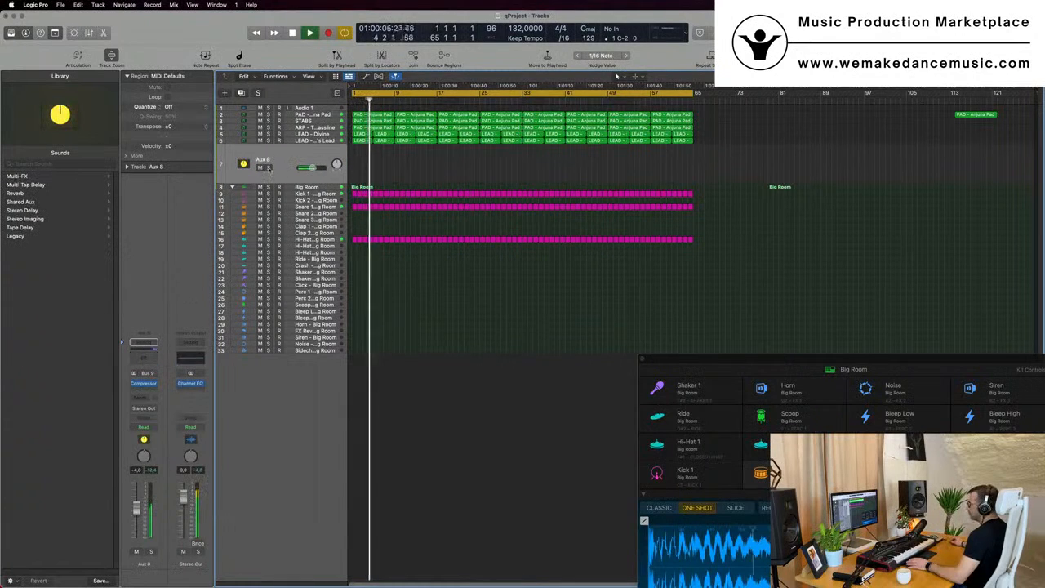
Step: Audition the Aux 8 track in solo, clear the solo and check the full mix in the Stereo Out's Channel EQ
left_click(268, 167)
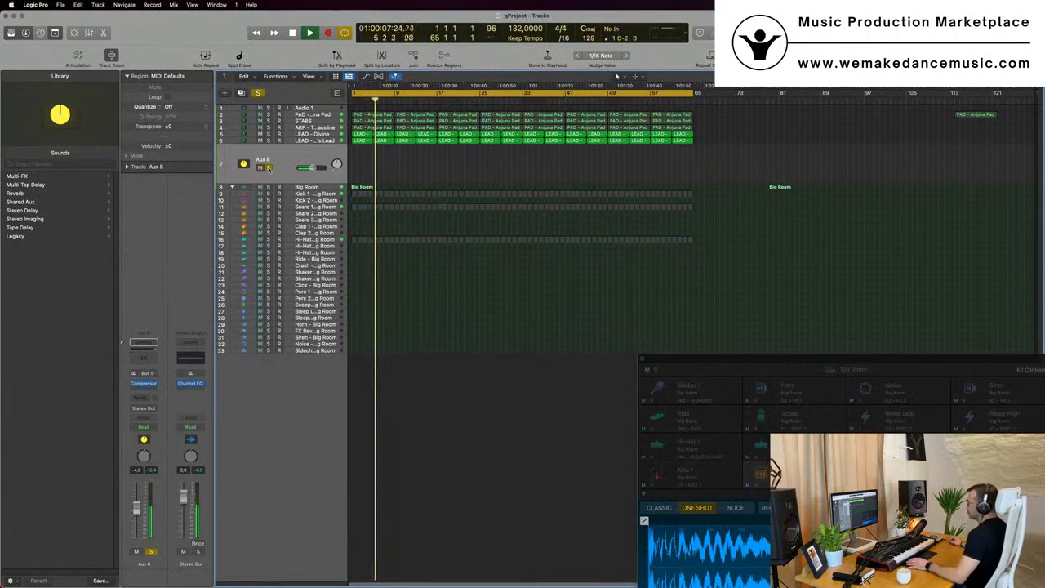
left_click(268, 167)
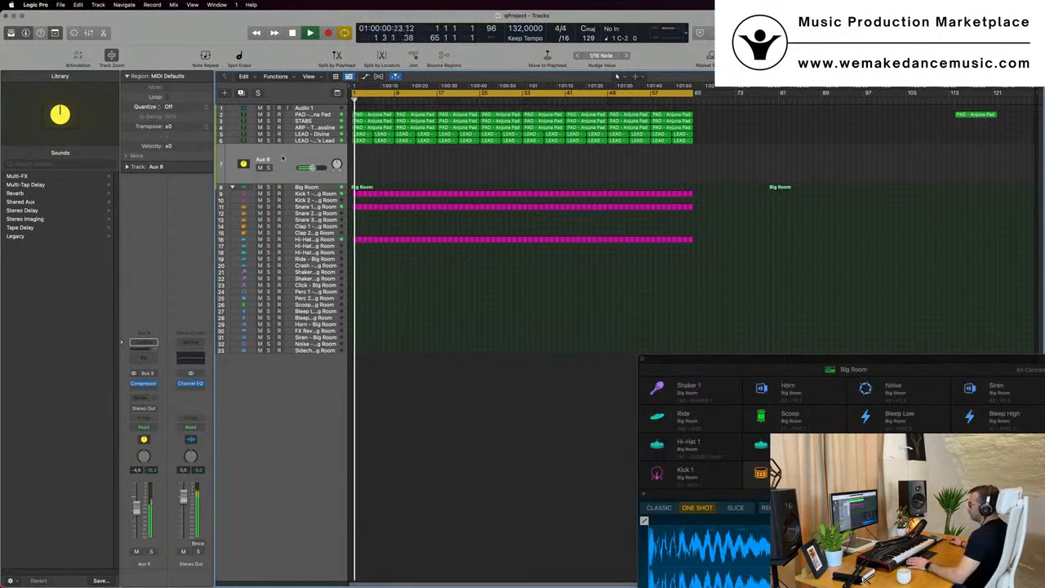
left_click(199, 360)
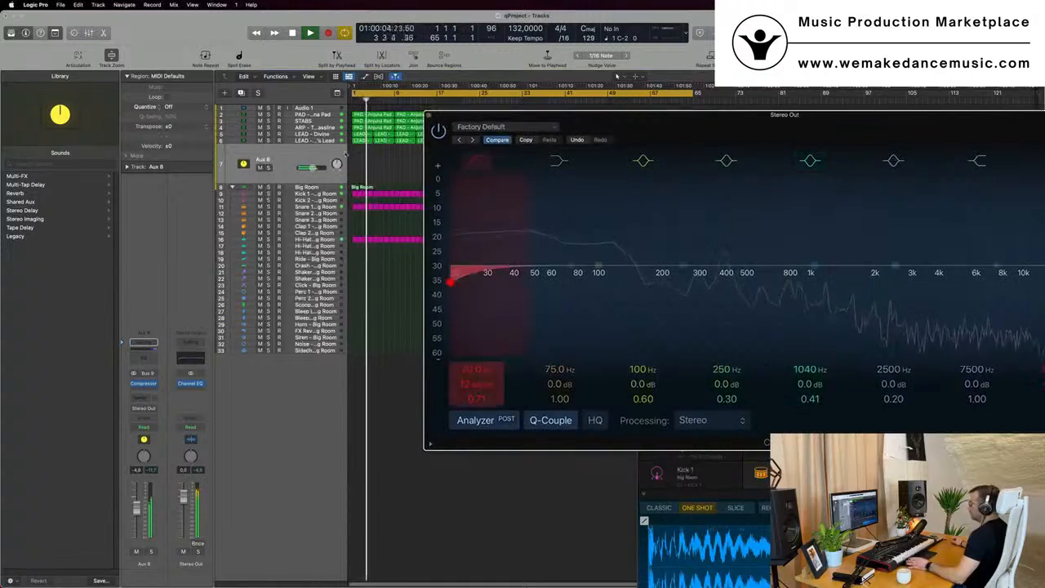
left_click(192, 359)
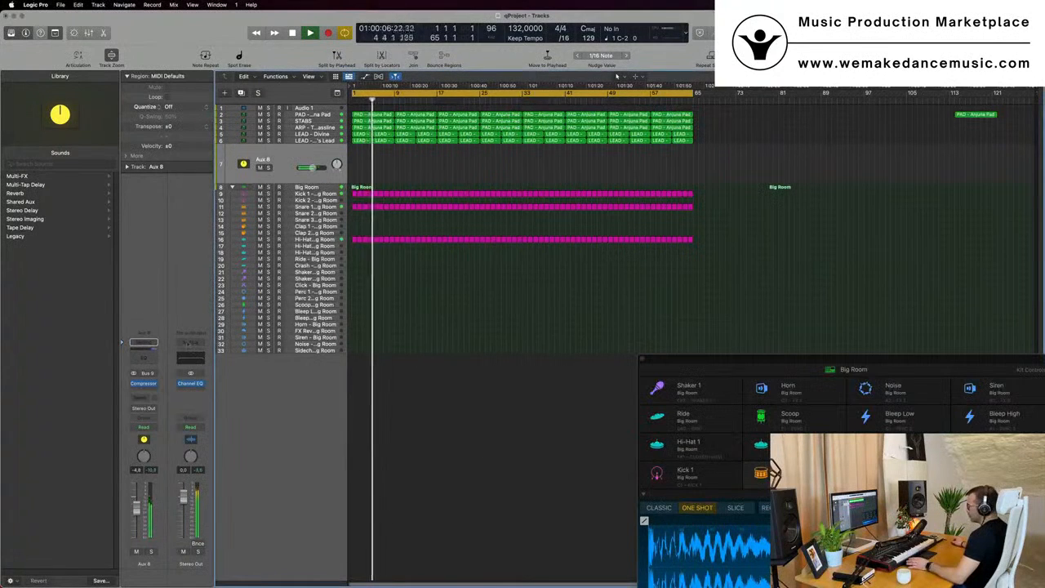
Step: Stop playback, select the LEAD - 80's Lead track and return the selection to the Aux 8 track
key("space")
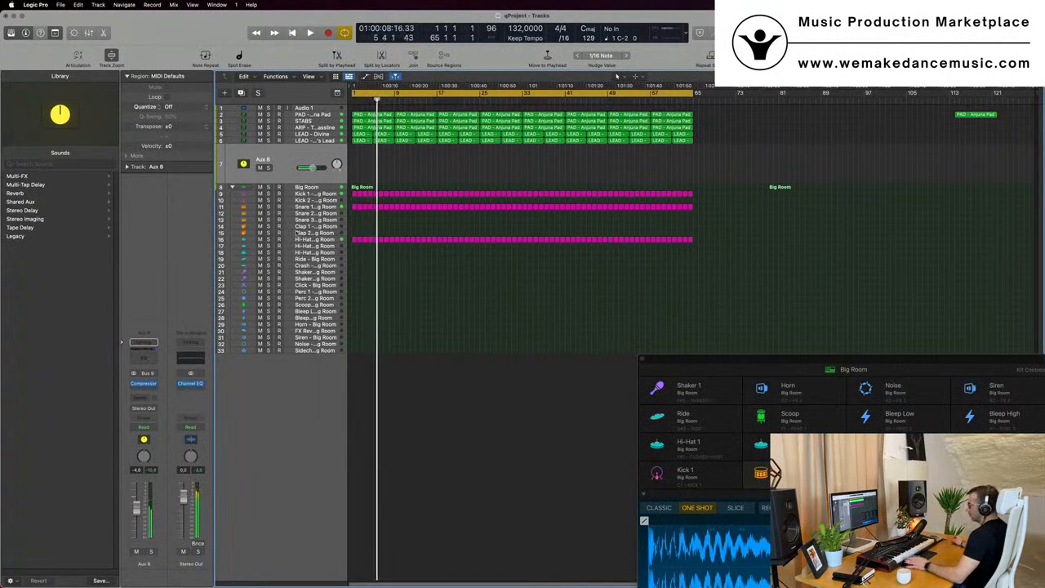
left_click(309, 143)
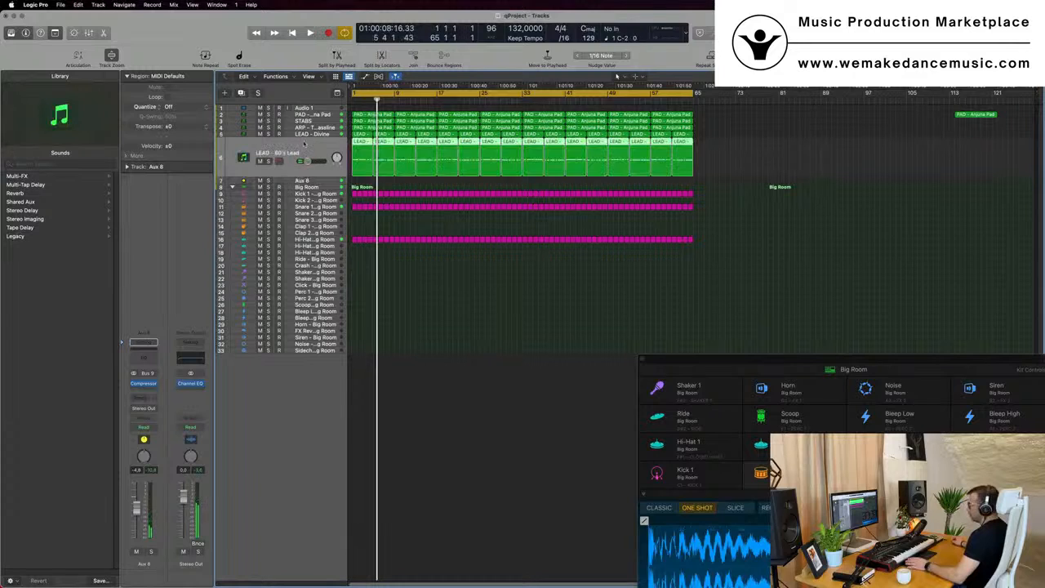
left_click(297, 179)
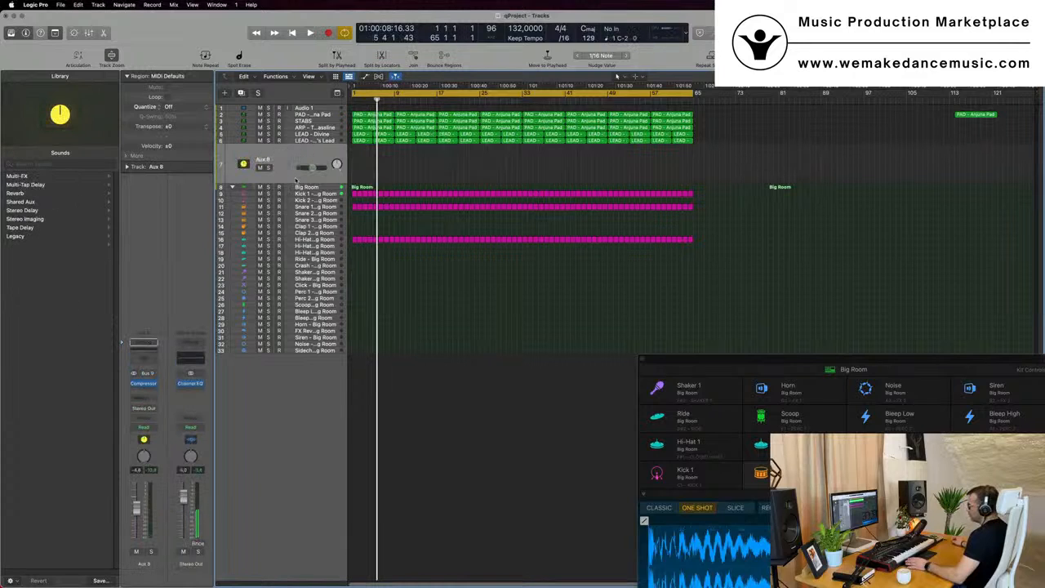
Step: Select the LEAD - 80's Lead track, create an arrangement track from its Aux 8 output channel and start playback
left_click(315, 141)
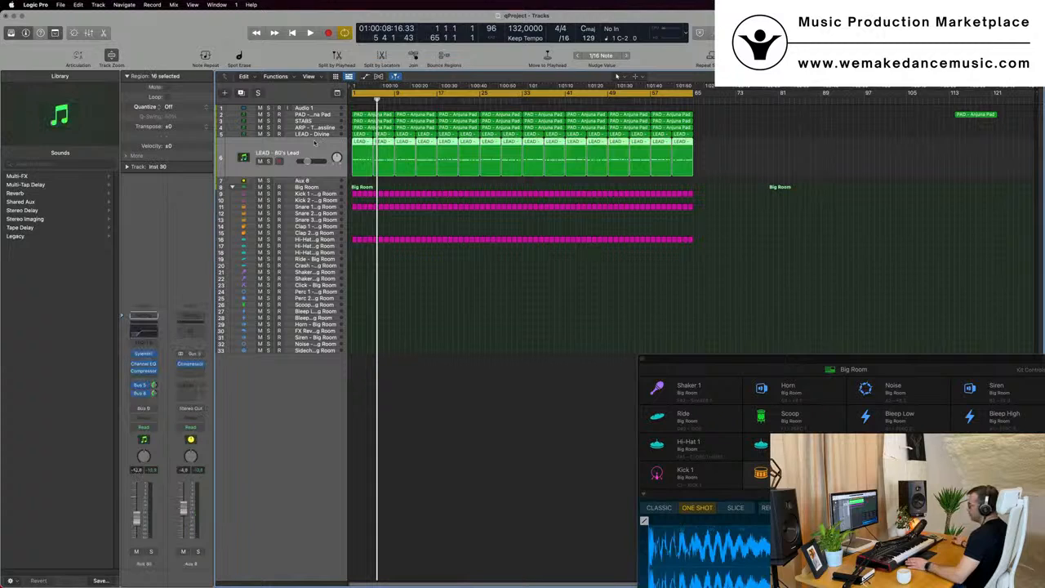
right_click(192, 563)
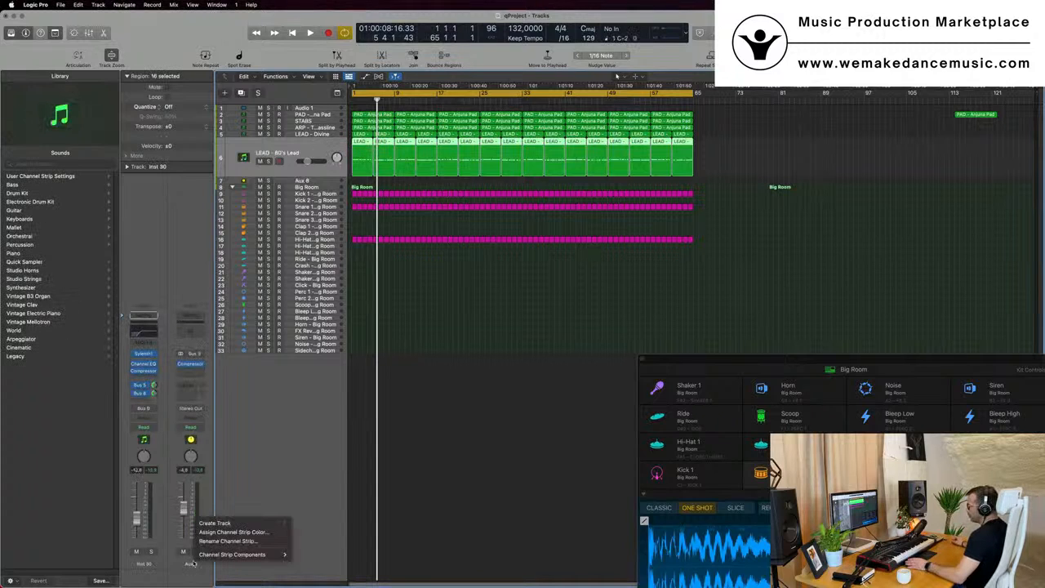
left_click(215, 523)
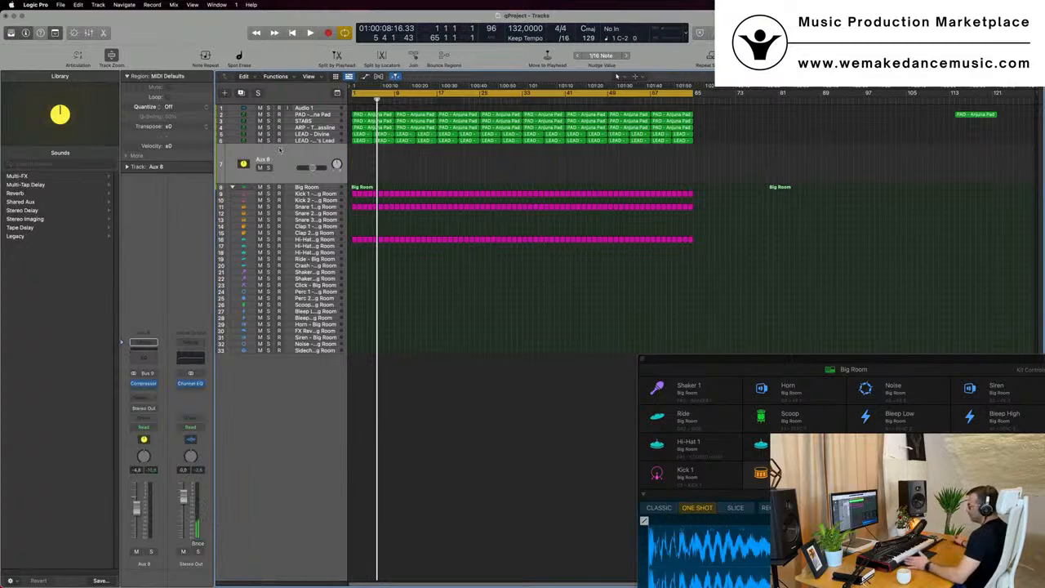
key("space")
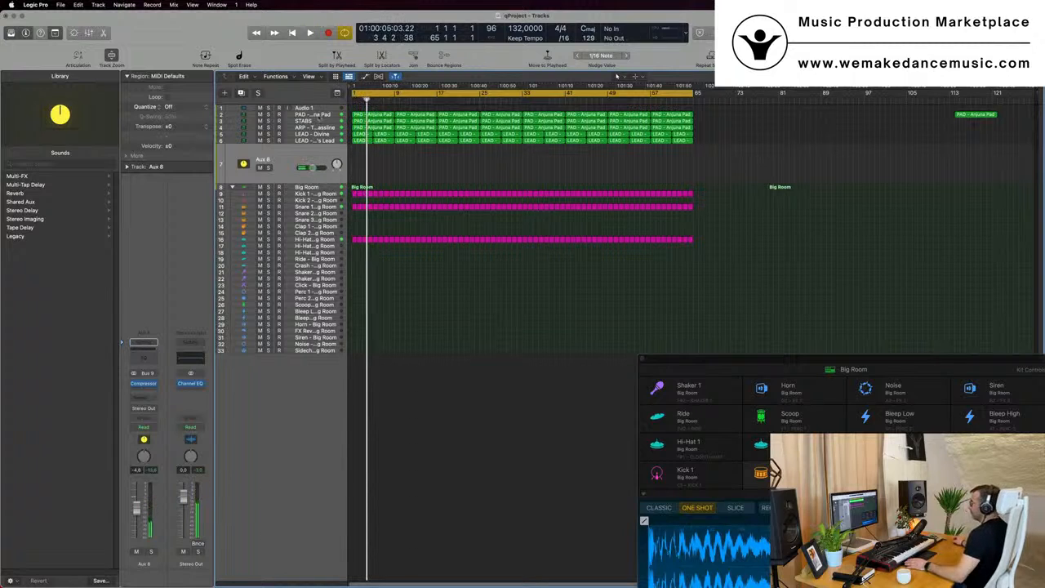
Step: Compare the channel strips of the LEAD - 80's Lead and Aux 8 tracks during playback, then stop
left_click(317, 144)
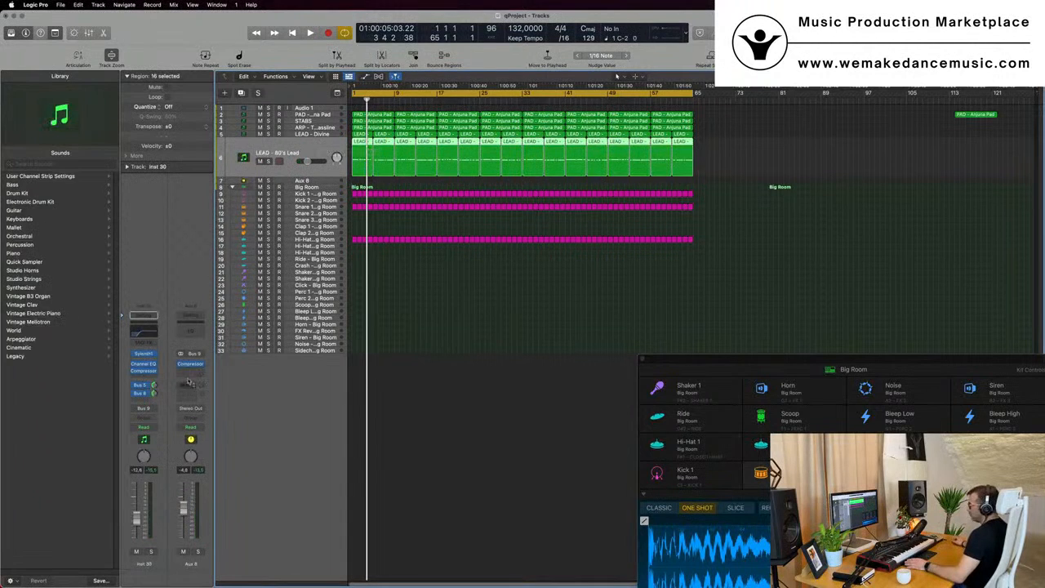
key("space")
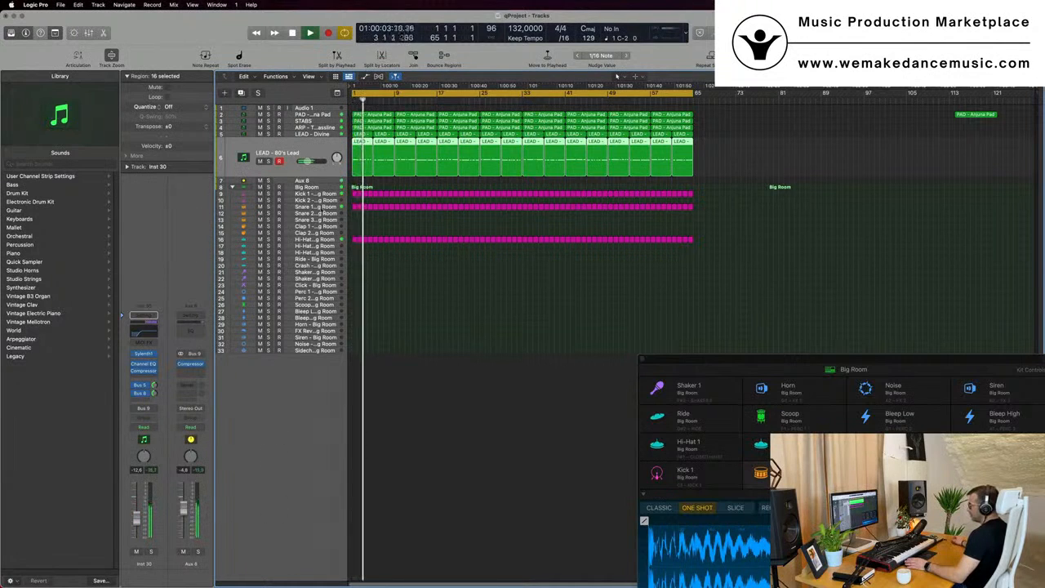
left_click(304, 181)
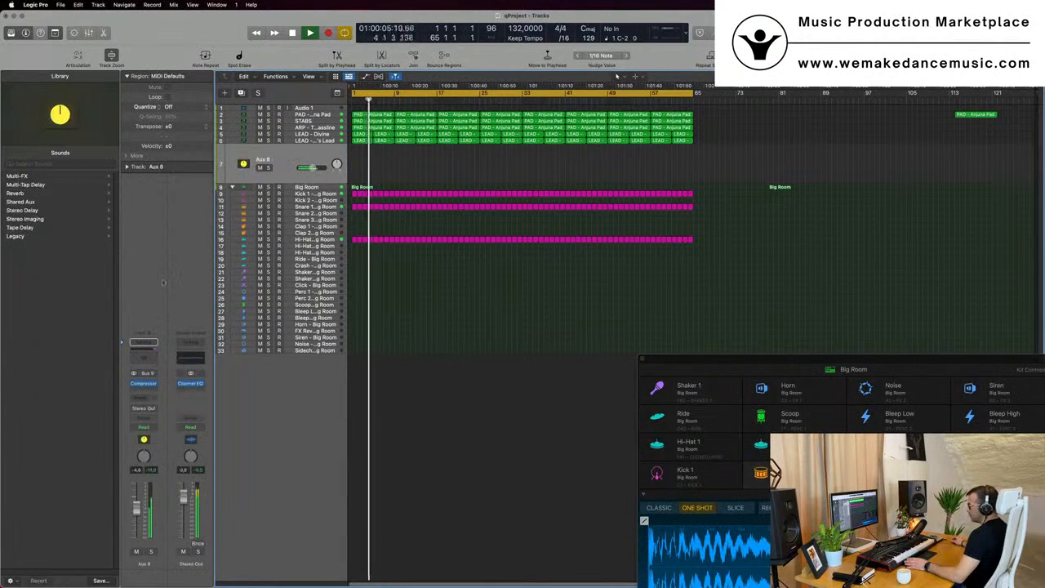
key("space")
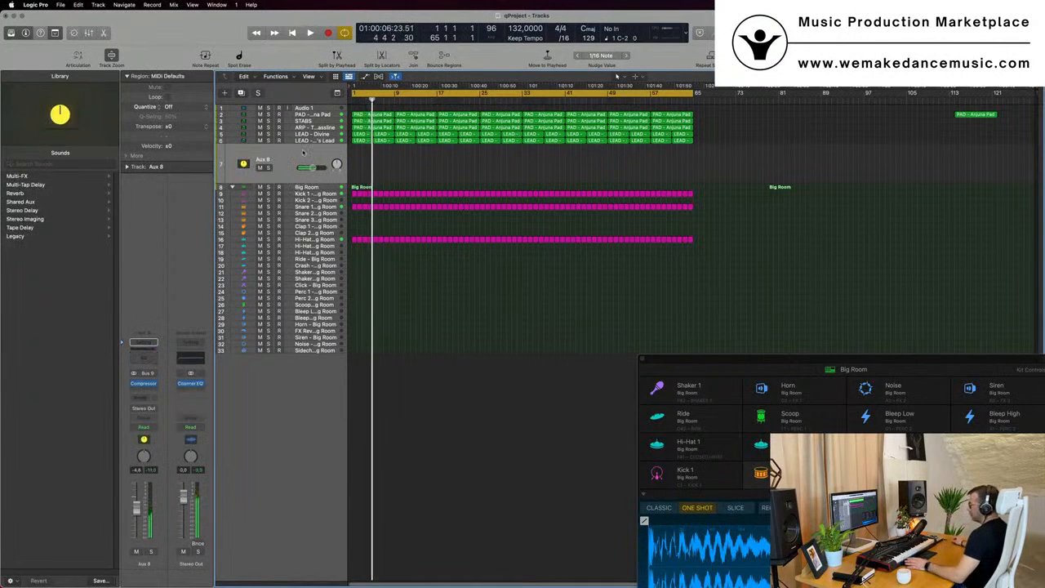
Step: Delete the Aux 8 track from the arrangement, select the LEAD - 80's Lead track and restart playback
left_click(312, 141)
key("space")
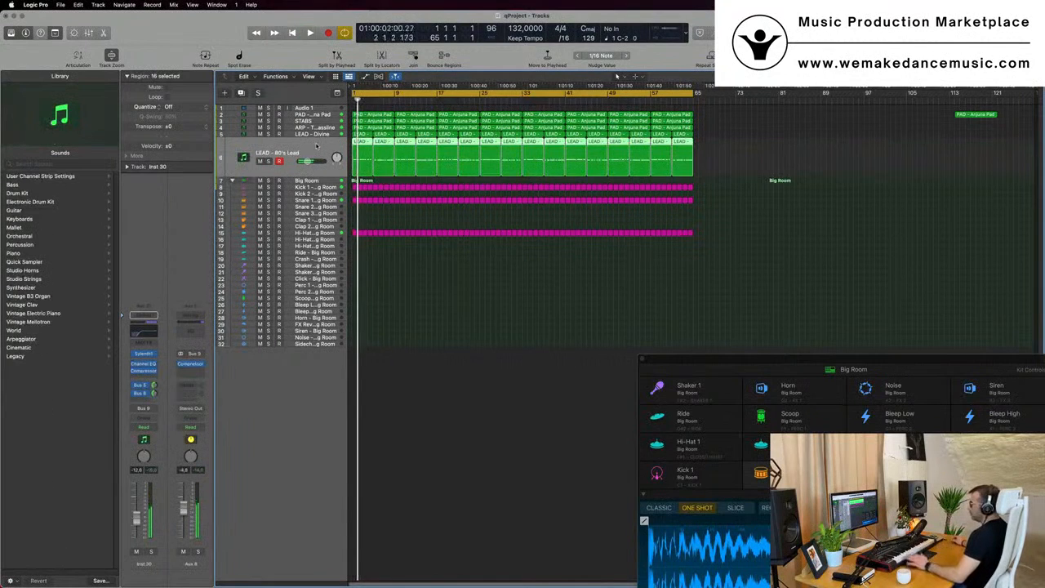
key("space")
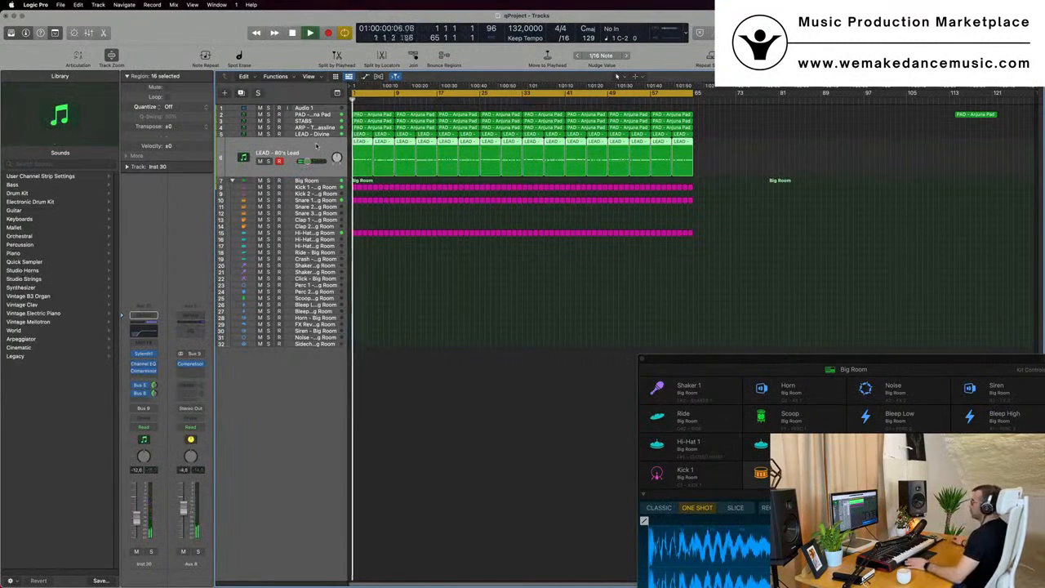
Step: Add a Channel EQ to the Aux 8 output channel and enable its low cut at about 34 Hz
left_click(196, 332)
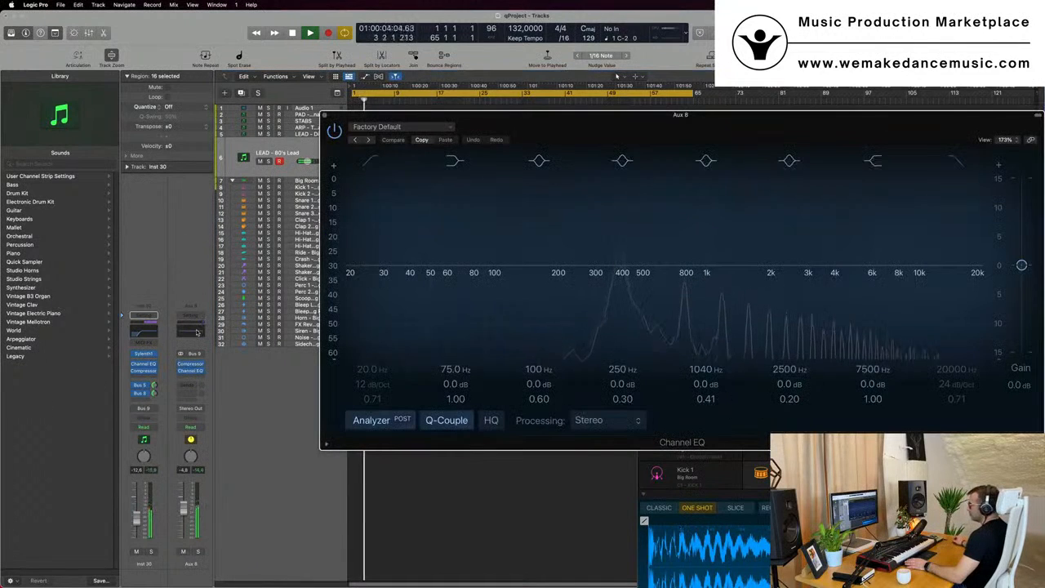
left_click(372, 161)
left_click_drag(362, 229, 409, 224)
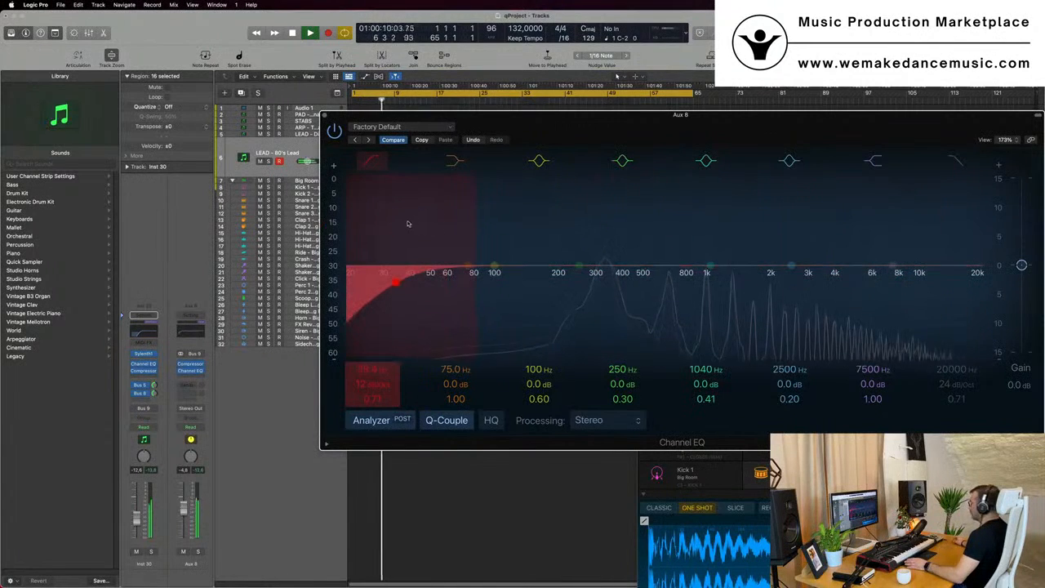
Step: Enable the Aux 8 EQ's high cut at 20000 Hz with a 48 dB/Oct slope and restart playback
left_click_drag(957, 130, 868, 116)
left_click(788, 170)
key("space")
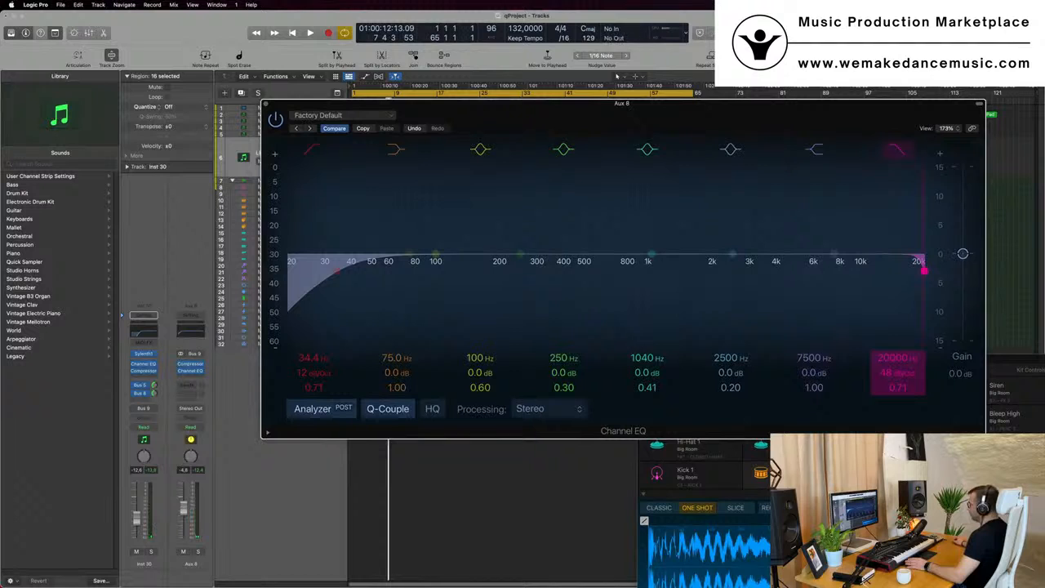
key("space")
mouse_move(904, 358)
left_mouse_down()
mouse_move(903, 445)
mouse_move(903, 358)
left_mouse_up()
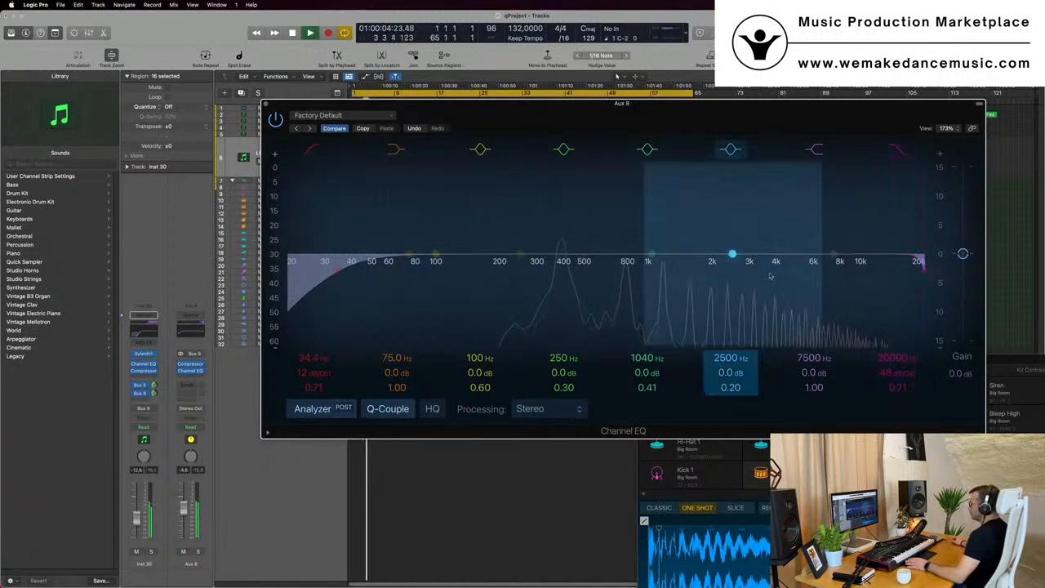
Step: Sweep the Aux 8 EQ's high cut down to about 100 Hz and back to 20 kHz, then close the EQ
left_click_drag(711, 118, 921, 236)
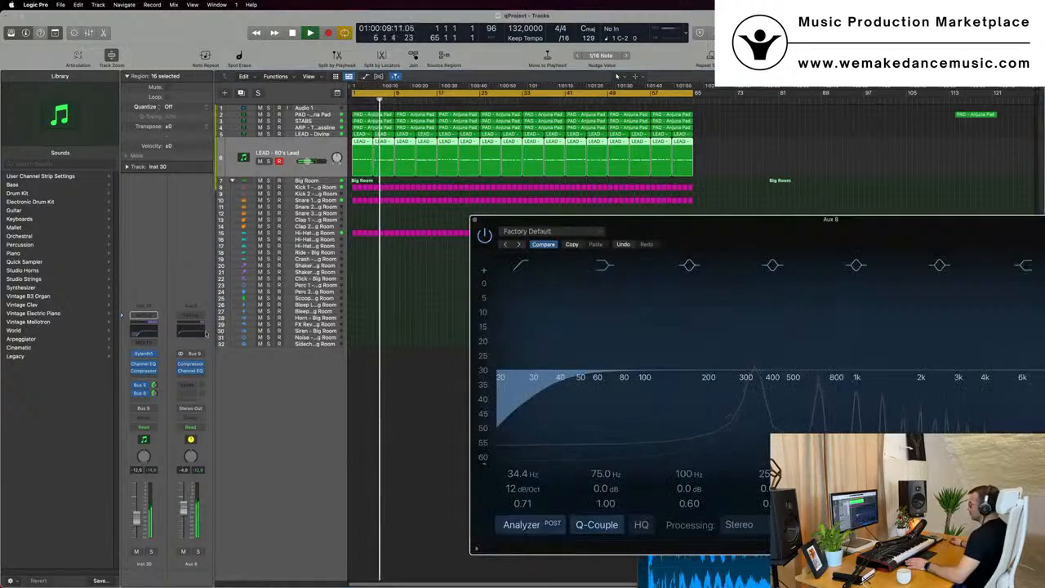
left_click_drag(802, 223, 507, 185)
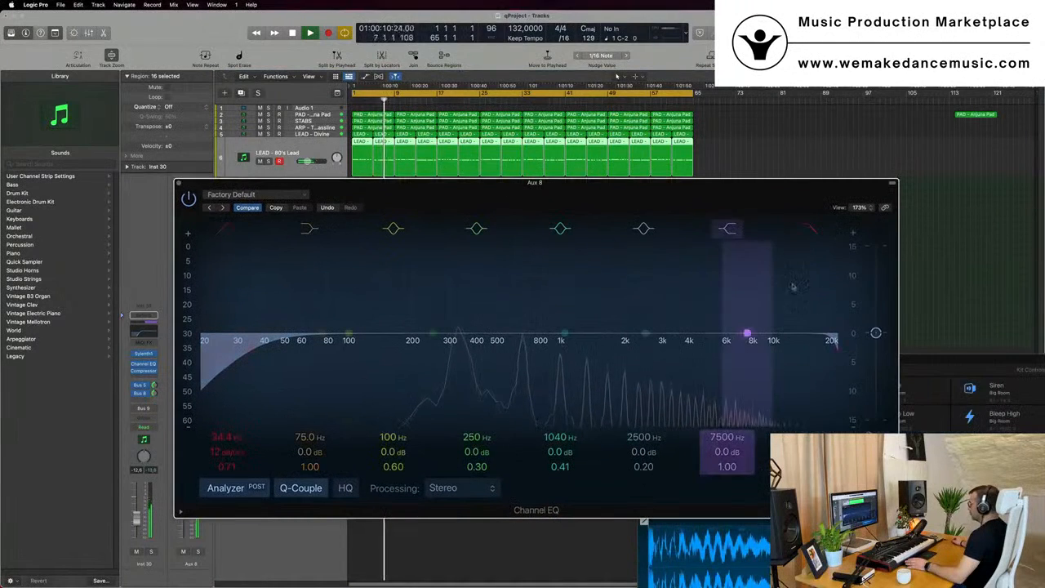
left_click_drag(830, 337, 353, 350)
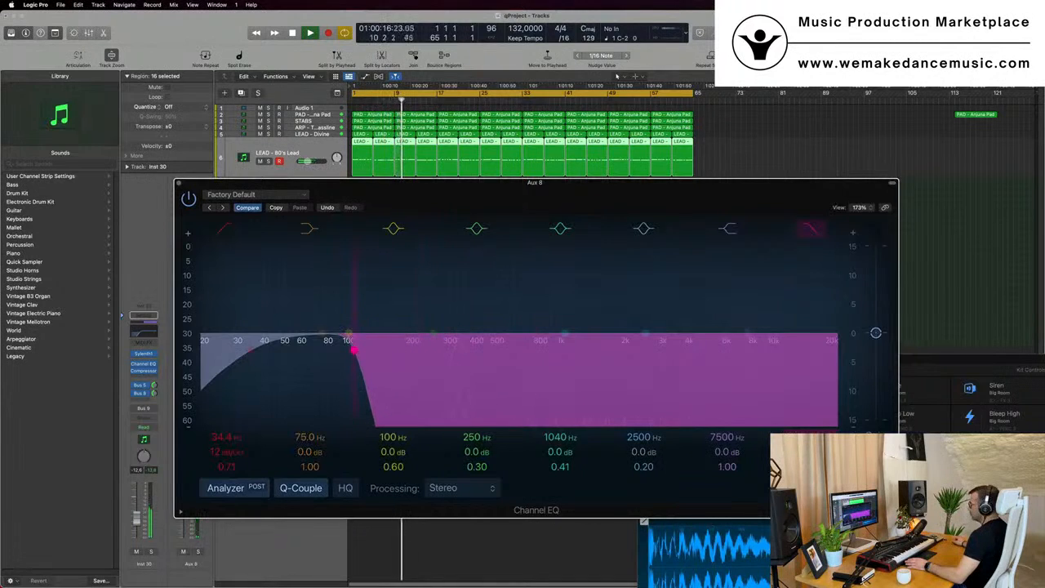
left_click_drag(358, 349, 836, 349)
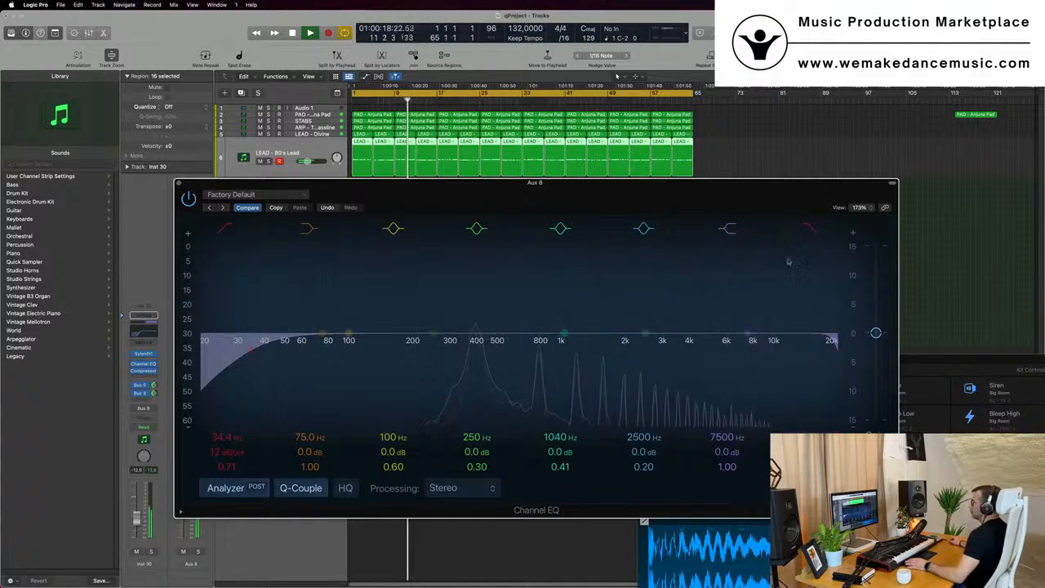
left_click_drag(361, 179, 596, 260)
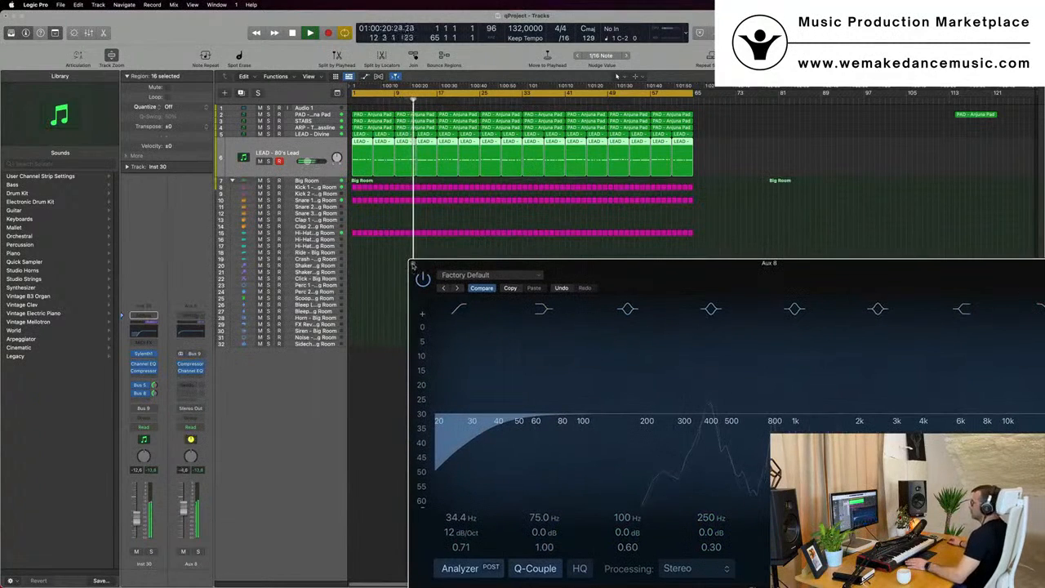
left_click(413, 265)
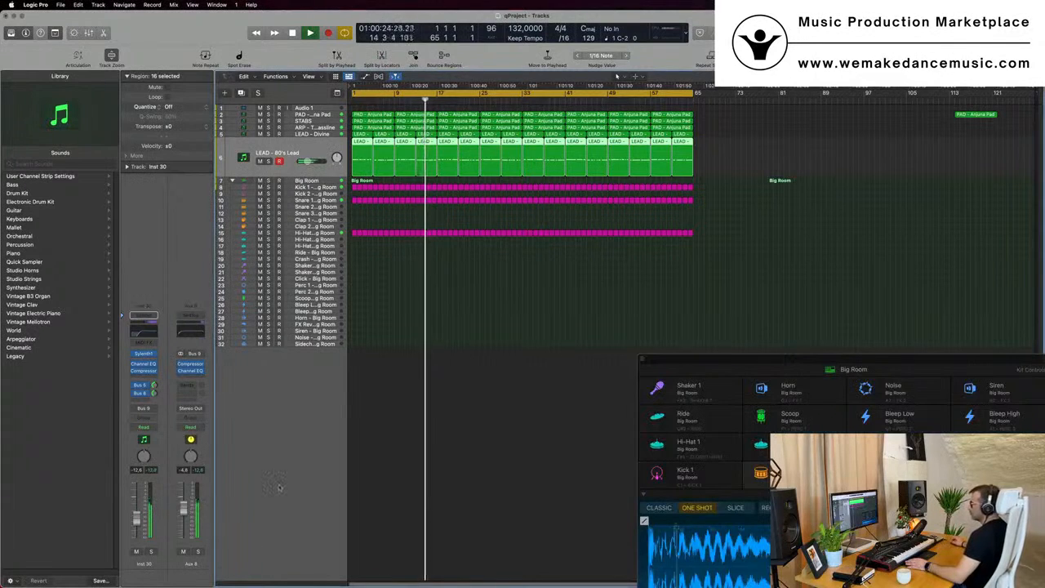
Step: Restart playback from the beginning and mute the STABS and PAD tracks
key("space")
key("super+Right")
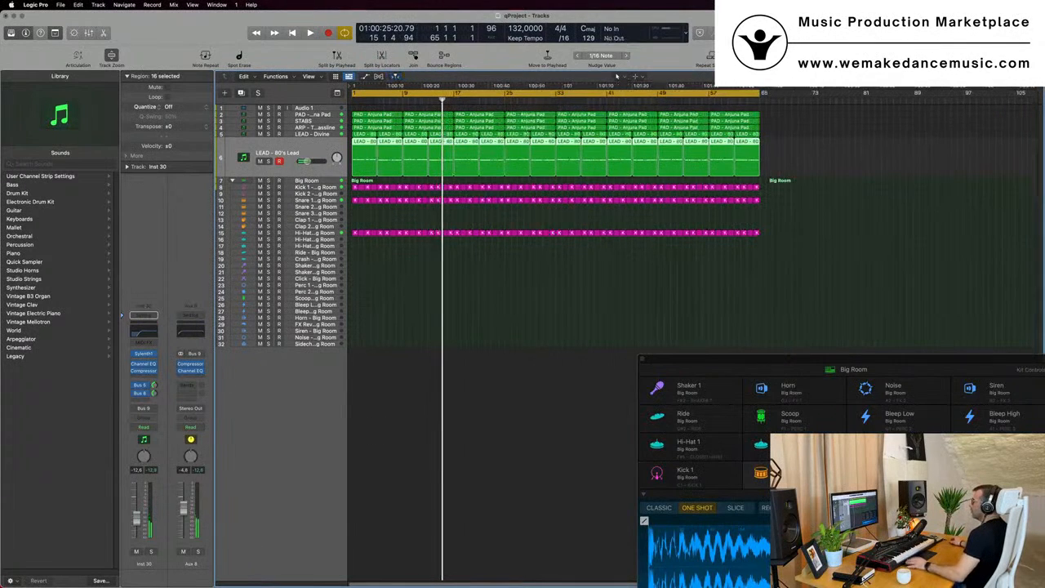
key("super+Down")
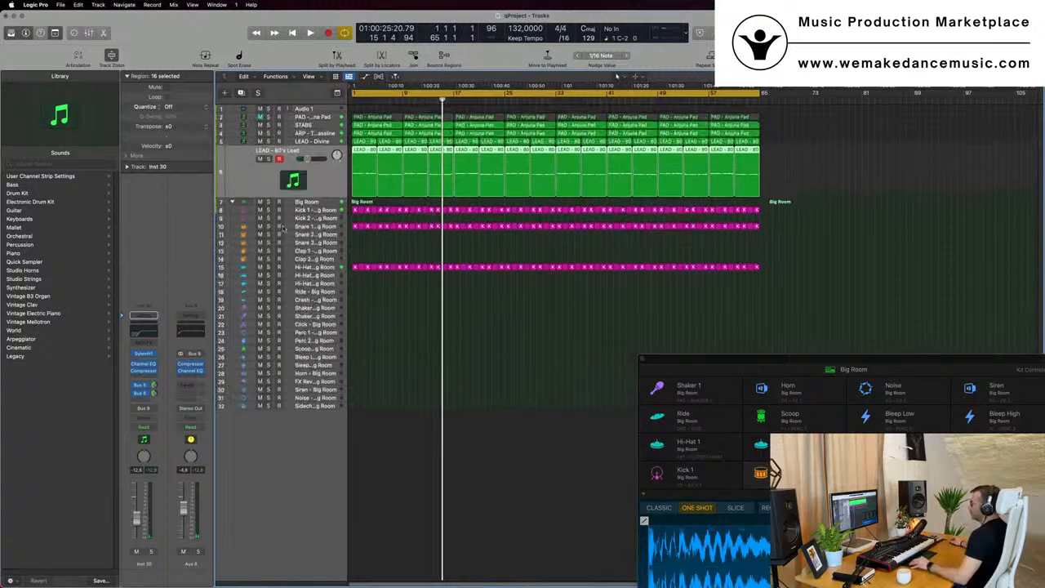
key("super+Left")
key("space")
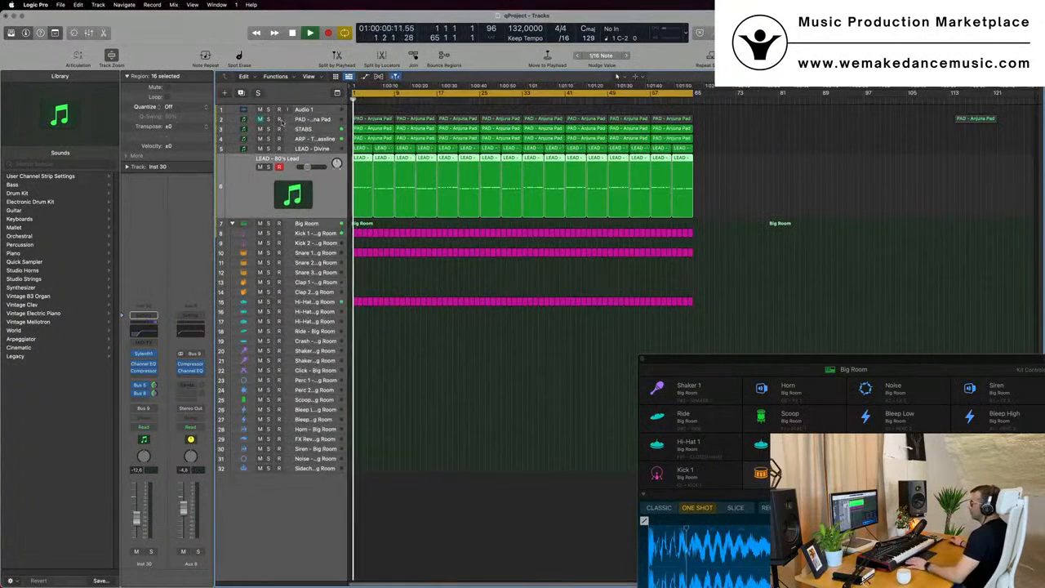
left_click(323, 129)
key("space")
key("space")
left_click(260, 137)
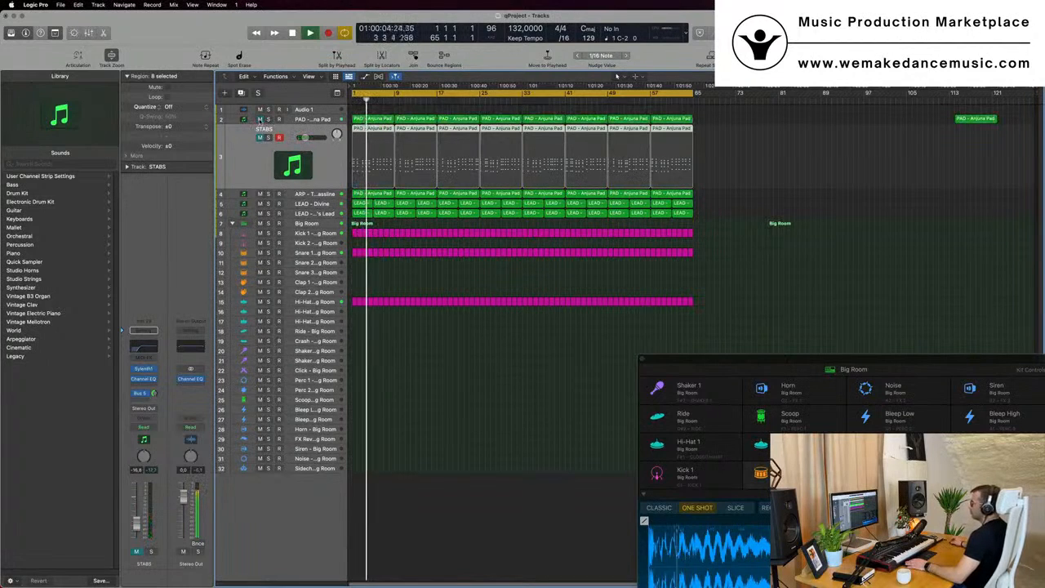
left_click(260, 120)
Step: Select the LEAD - Divine track and check its signal in the Channel EQ of the Aux 8 output channel
left_click(323, 203)
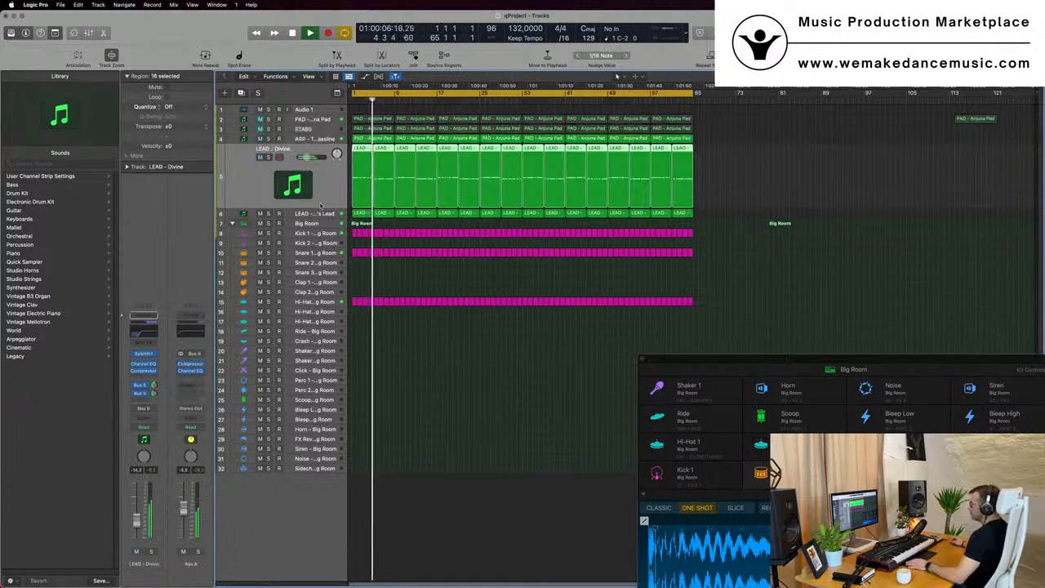
left_click(192, 333)
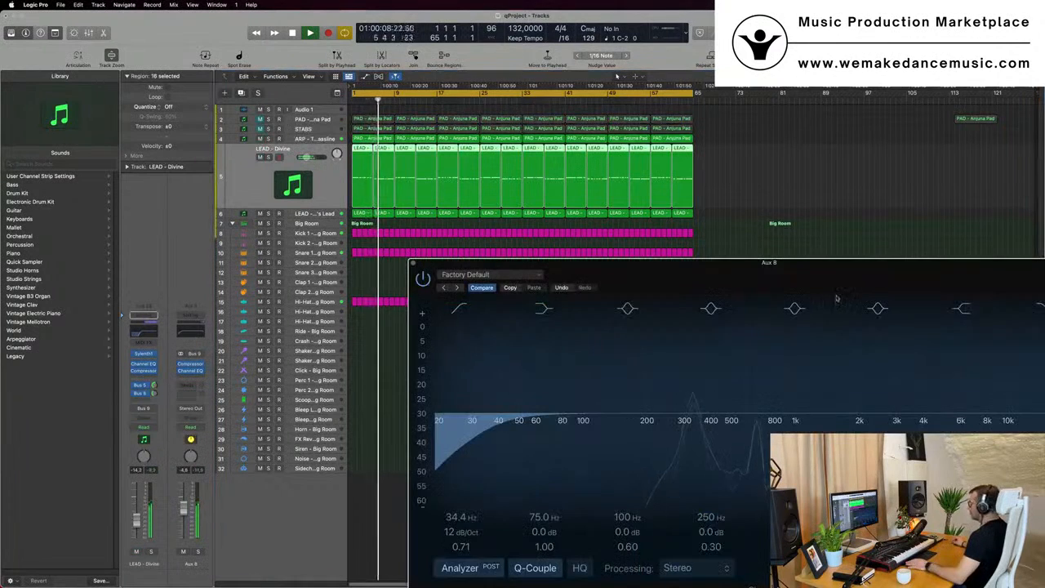
left_click_drag(799, 262, 986, 157)
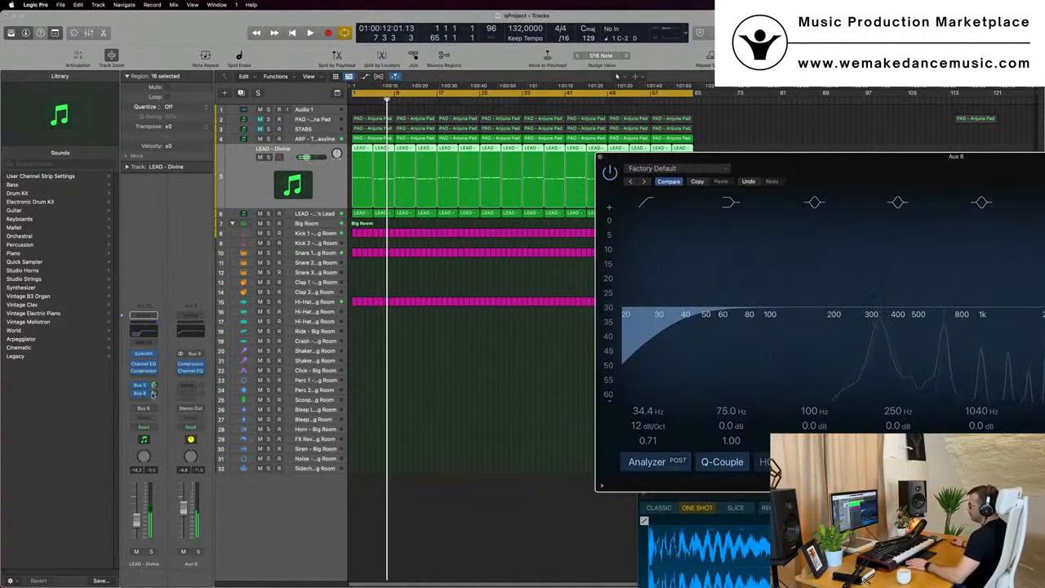
Step: Turn the Bus 5 and Bus 8 send levels fully down on the LEAD - Divine and LEAD - 80's Lead tracks and restart playback
left_click(153, 385)
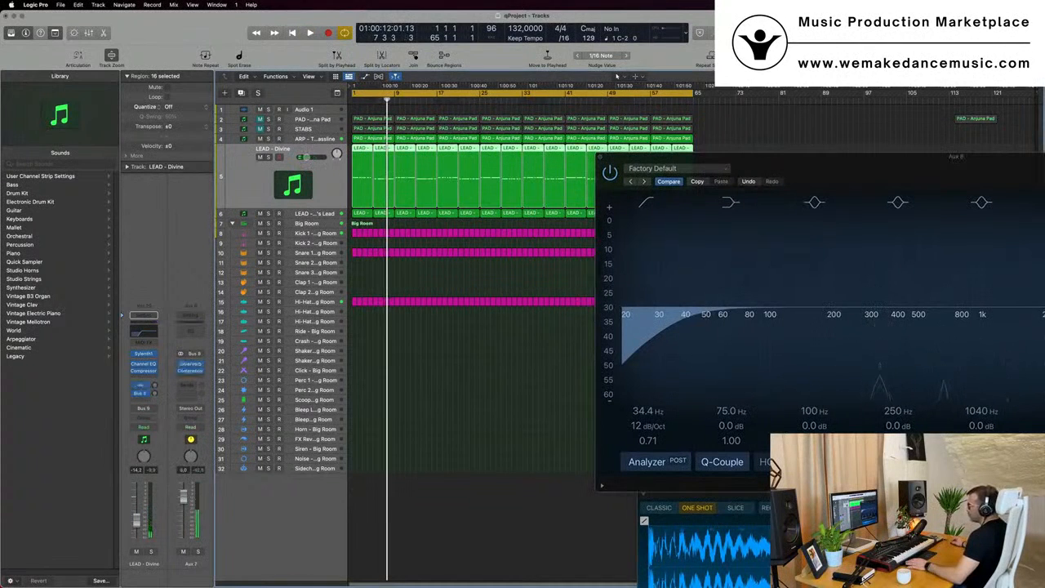
left_click(323, 216)
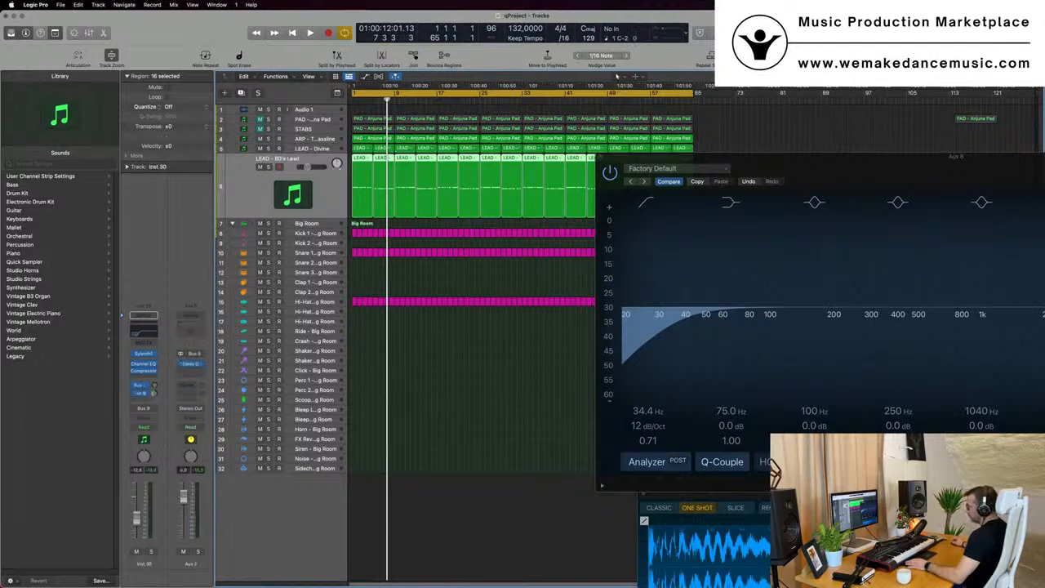
key("space")
key("space")
left_click_drag(763, 164, 576, 121)
left_click(322, 191)
key("space")
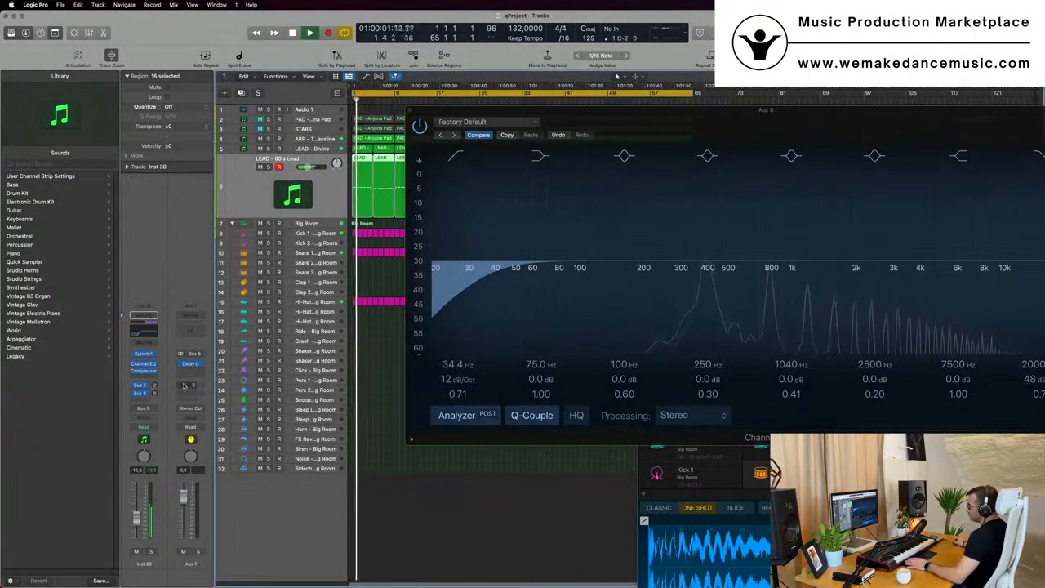
Step: Try to add a Bus 5 send to the Aux 7 channel
left_click(190, 385)
mouse_move(196, 399)
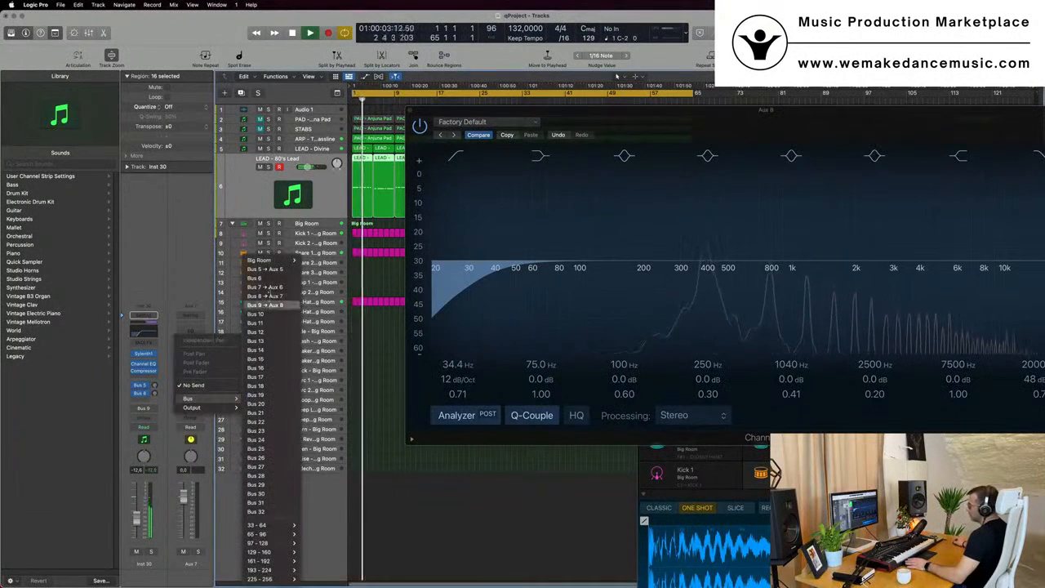
left_click(264, 270)
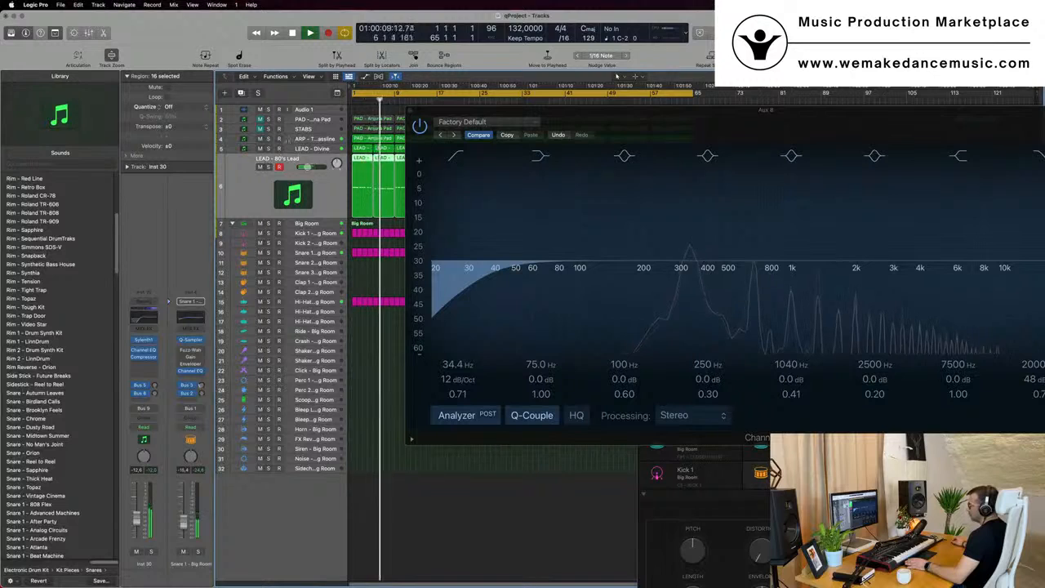
Step: Add a Bus 5 send to the Aux 8 output channel of the LEAD - Divine track and move the Channel EQ window aside
left_click(304, 149)
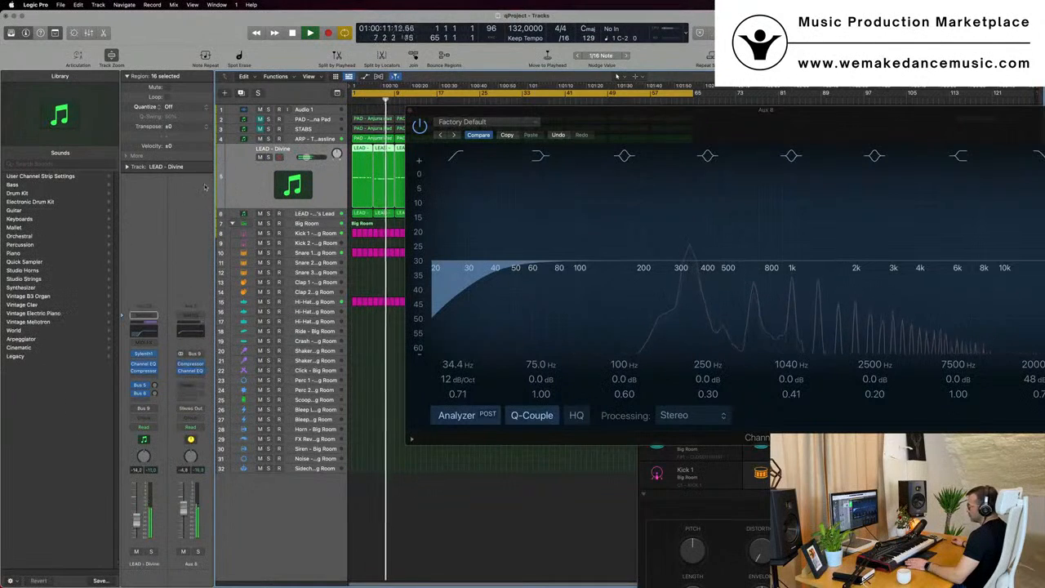
left_click(191, 386)
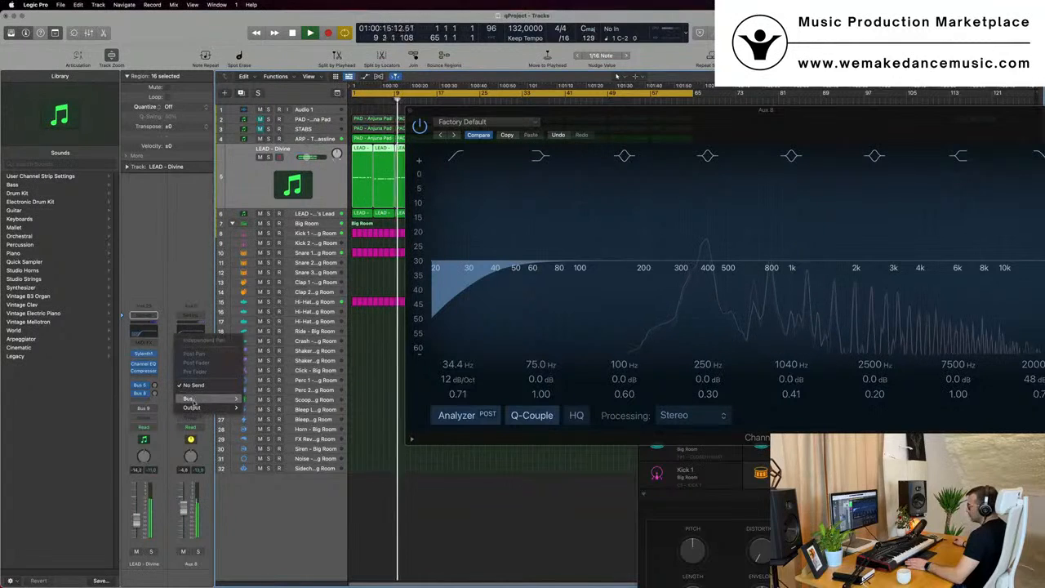
mouse_move(196, 398)
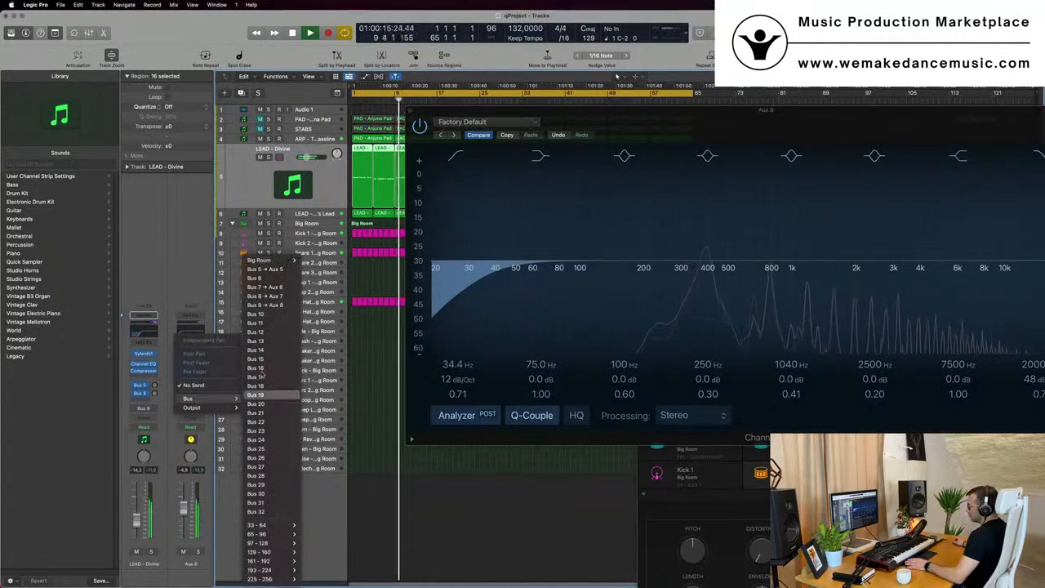
left_click(276, 268)
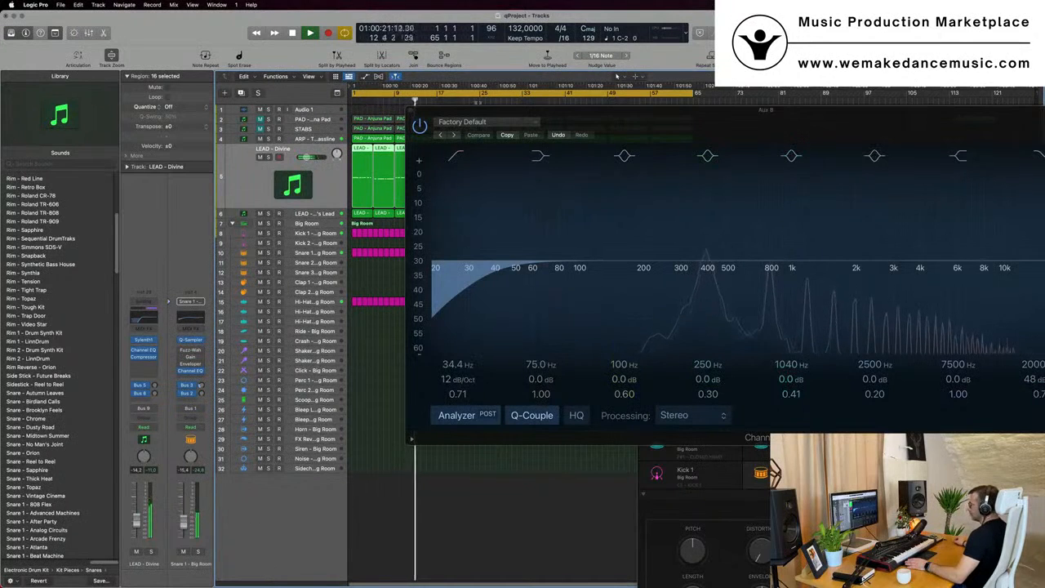
left_click_drag(620, 123, 893, 303)
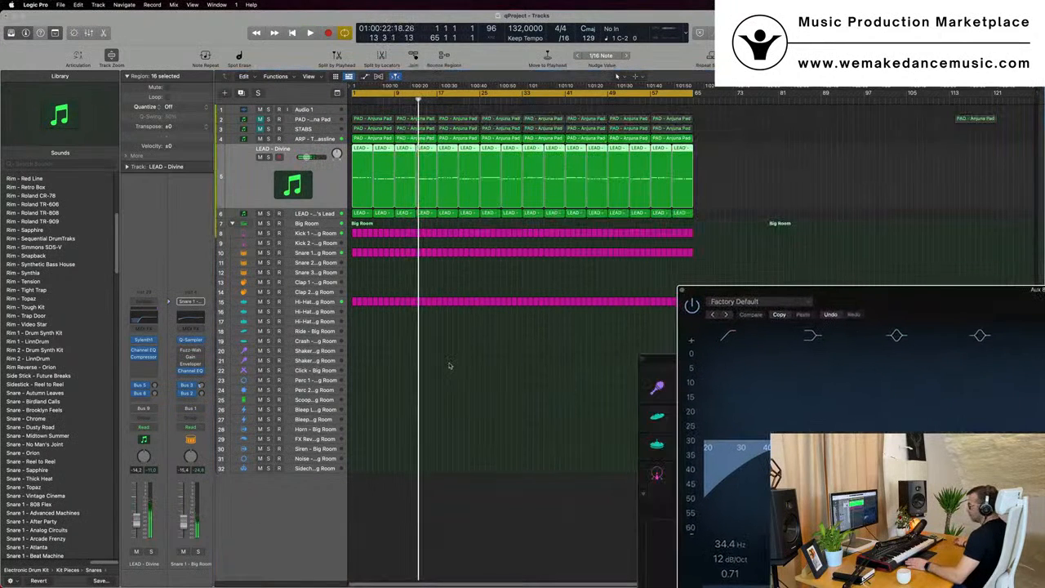
left_click(389, 373)
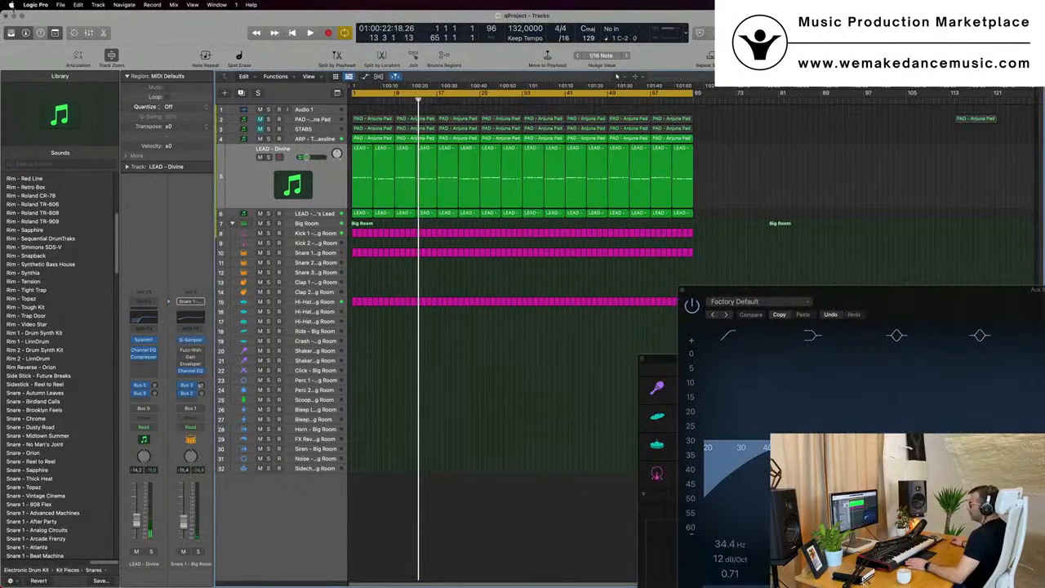
Step: Look up Logic Pro's version information and dismiss the About window
left_click(12, 5)
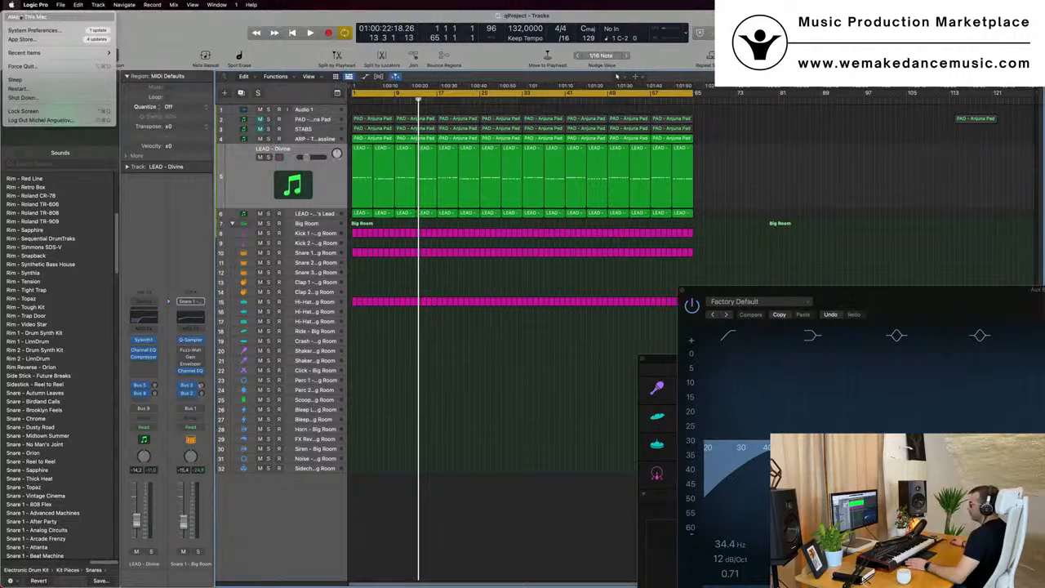
left_click(172, 34)
left_click(36, 5)
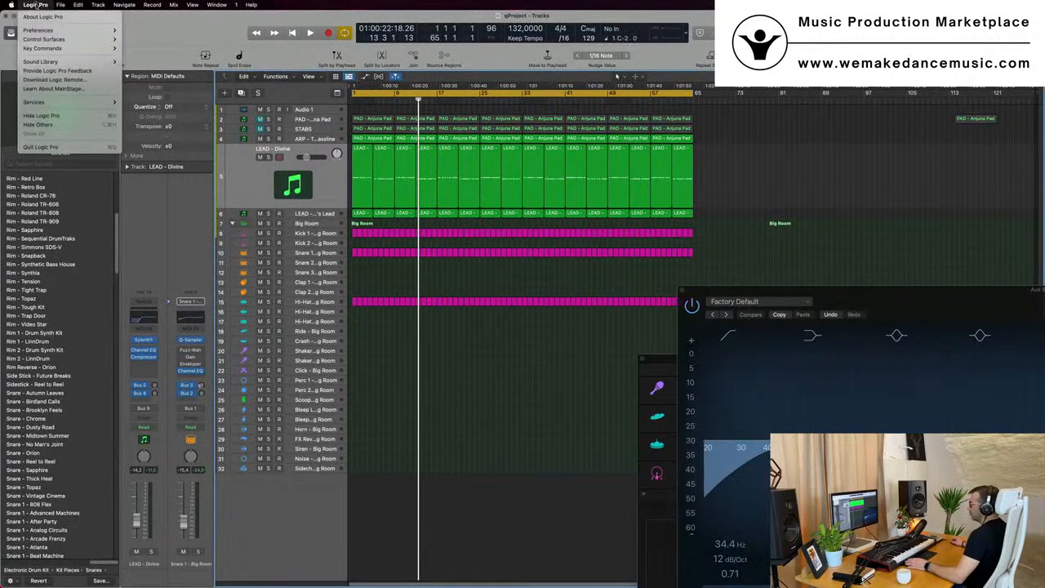
left_click(36, 16)
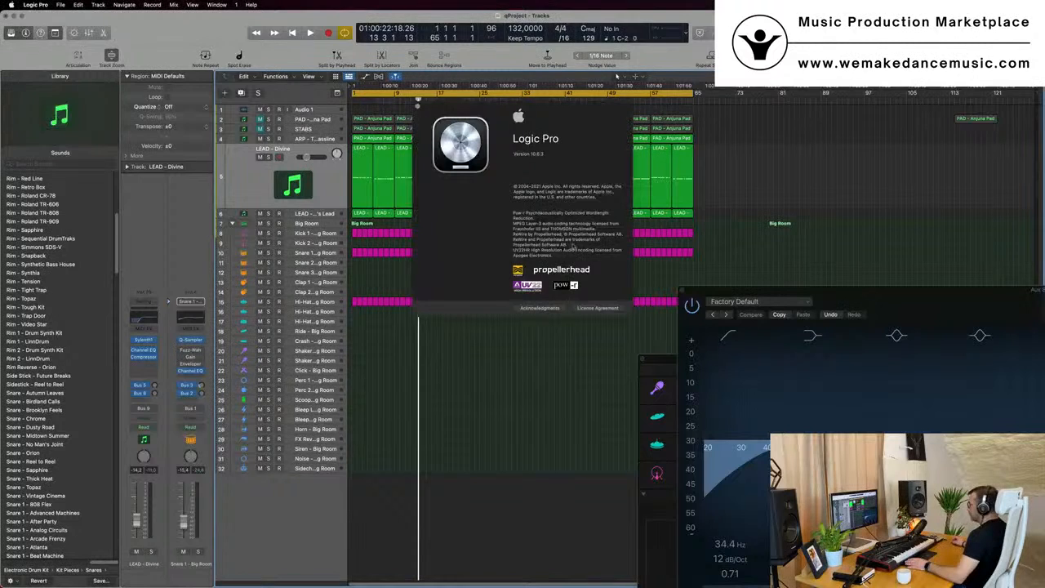
left_click(418, 107)
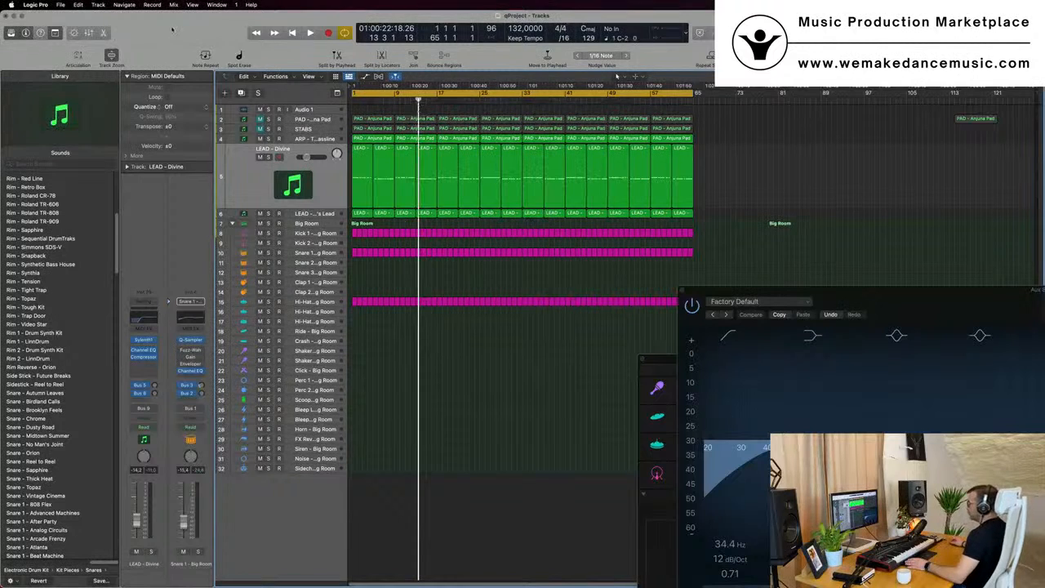
Step: Unmute the PAD - Anjuna Pad and STABS tracks and play the project briefly from the beginning
key("space")
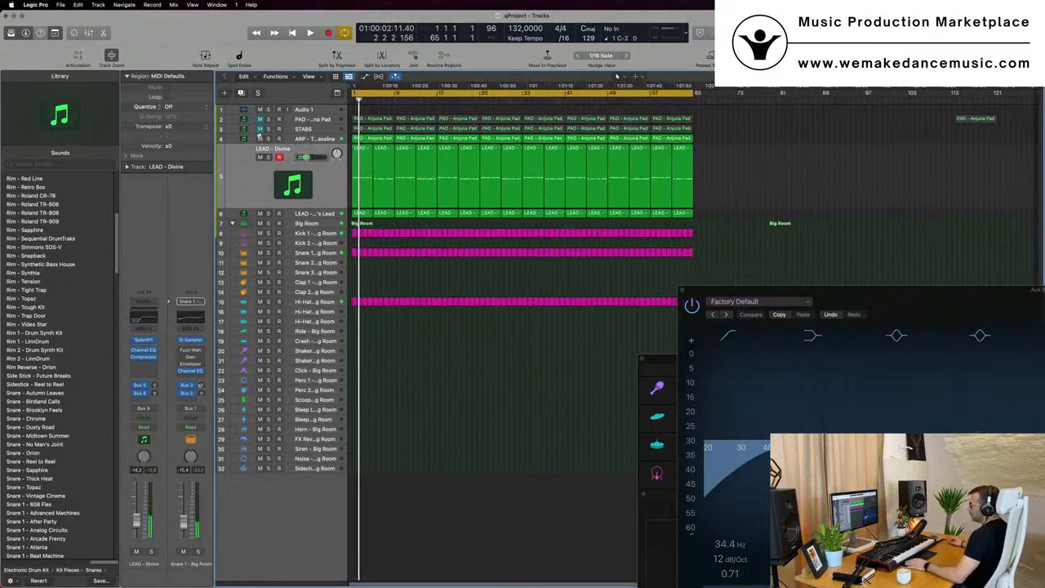
left_click(290, 119)
key("space")
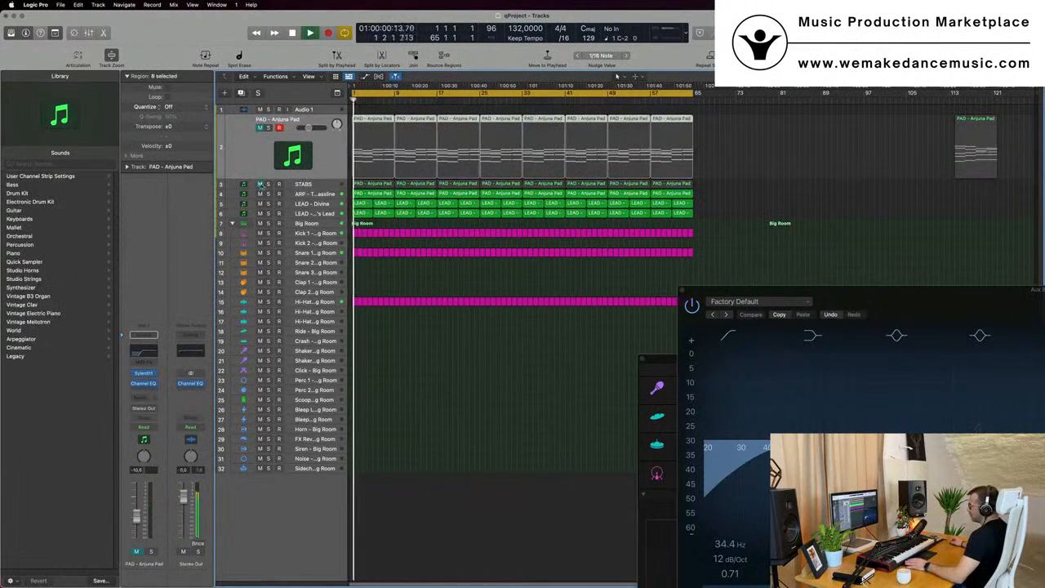
left_click(241, 156)
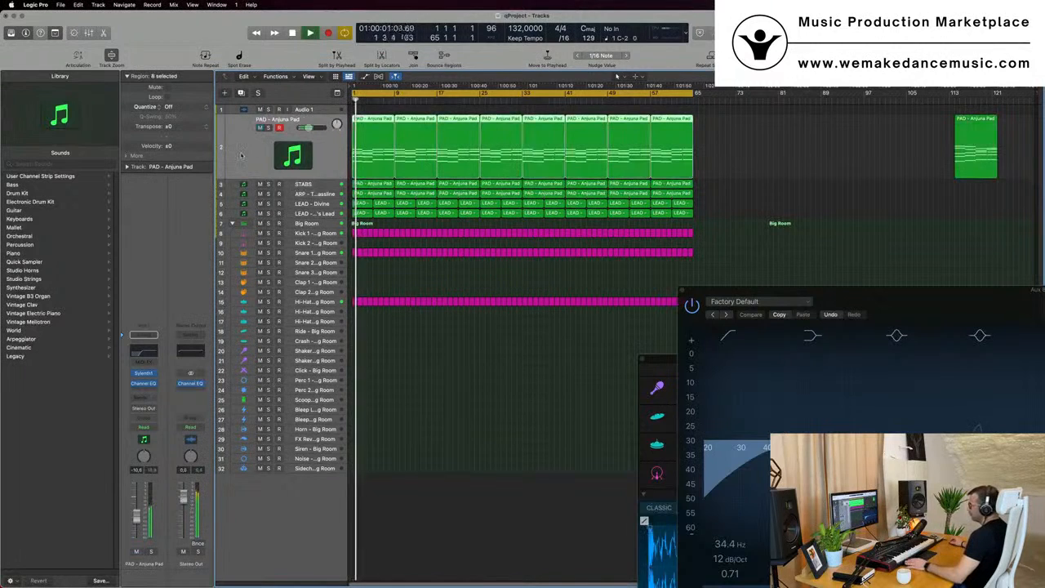
key("space")
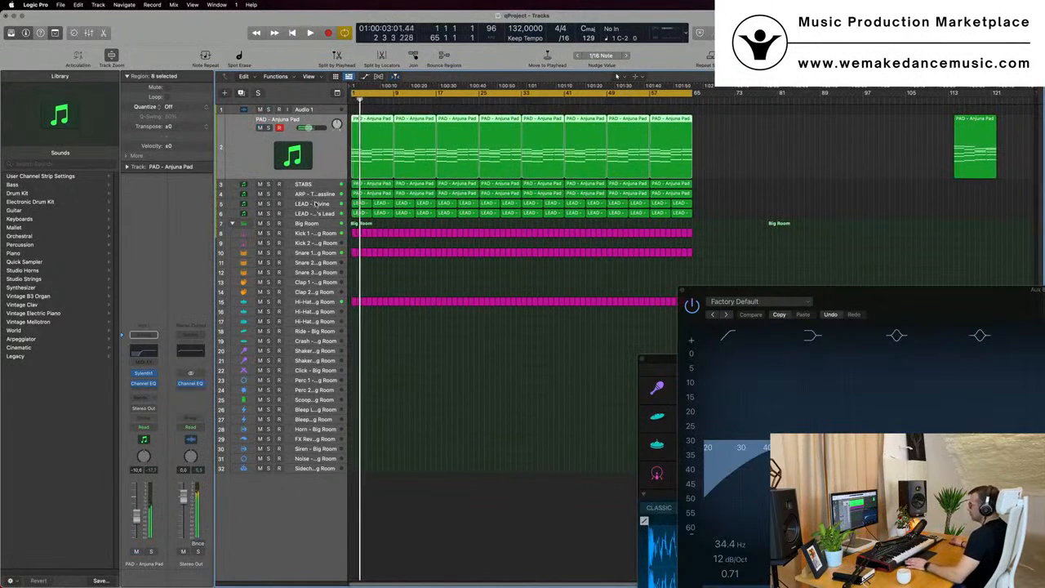
Step: Select the LEAD - Divine track and adjust the Bus 5 send level on its Aux 8 output channel
left_click(316, 205)
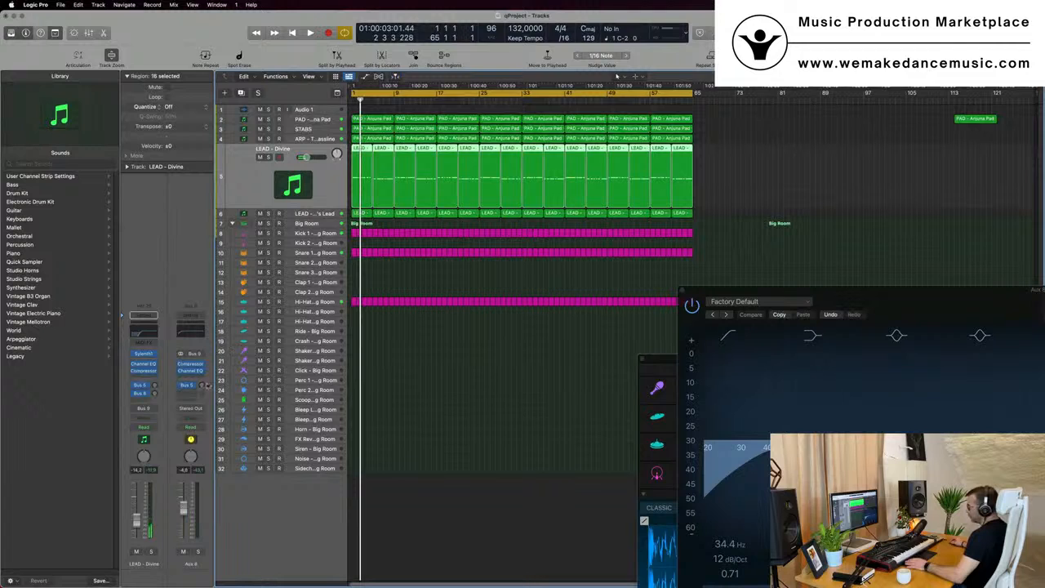
left_click(202, 385)
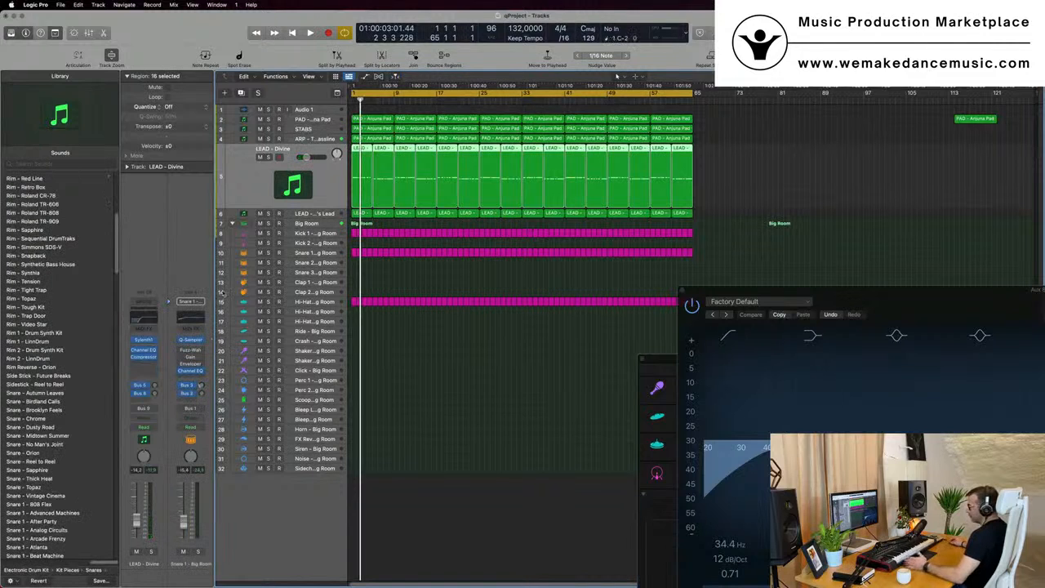
left_click(447, 379)
Step: Restart playback and close the Channel EQ and Drum Machine Designer windows to clear the arrangement view
left_click_drag(865, 294, 715, 277)
key("space")
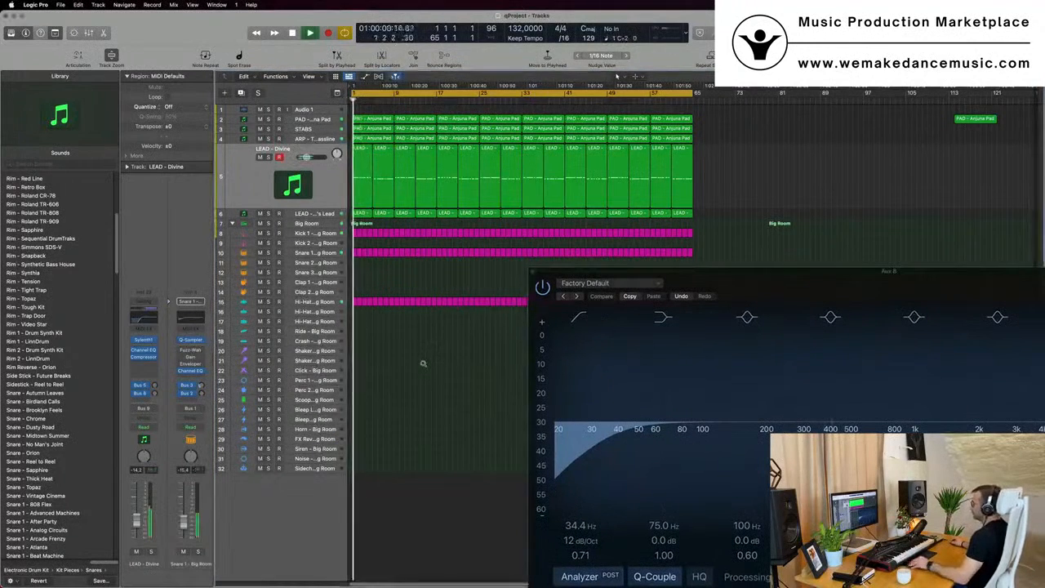
left_click(534, 271)
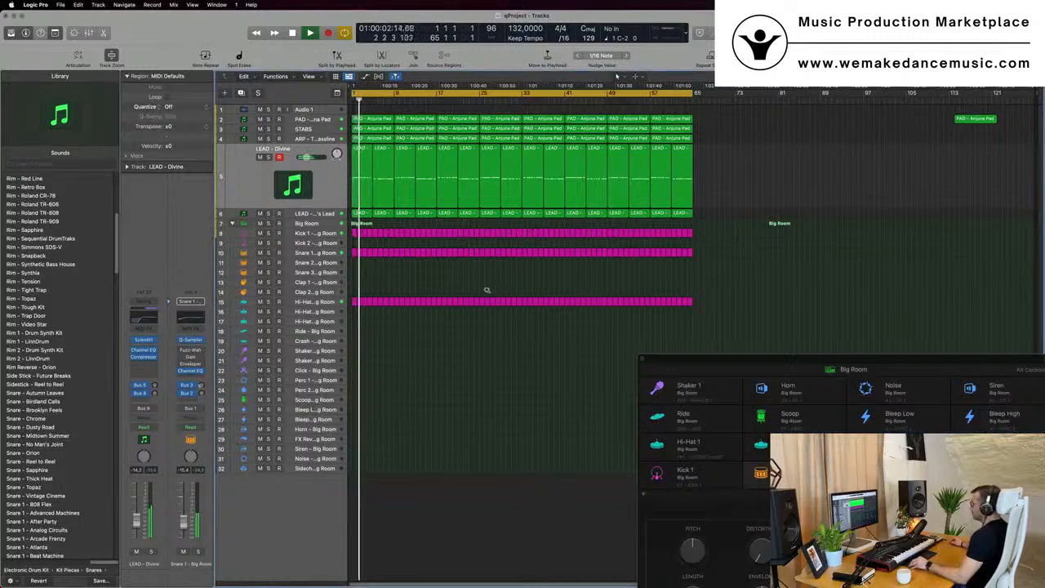
scroll(443, 294, "down", 3)
left_click_drag(826, 358, 471, 232)
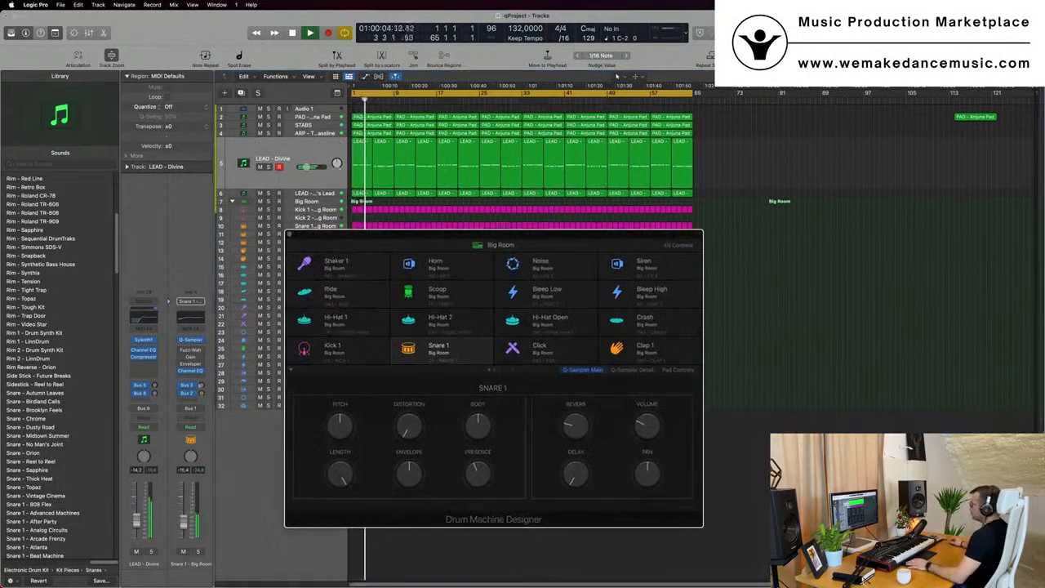
left_click(291, 235)
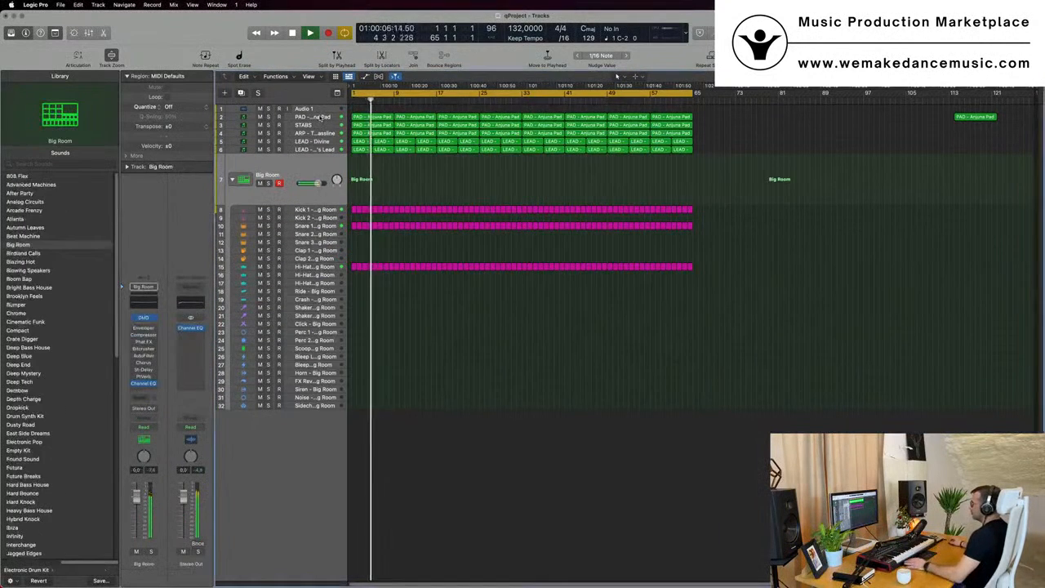
Step: Mute the PAD - Anjuna Pad track, select the STABS track and restart playback from the beginning
left_click(245, 118)
left_click(259, 142)
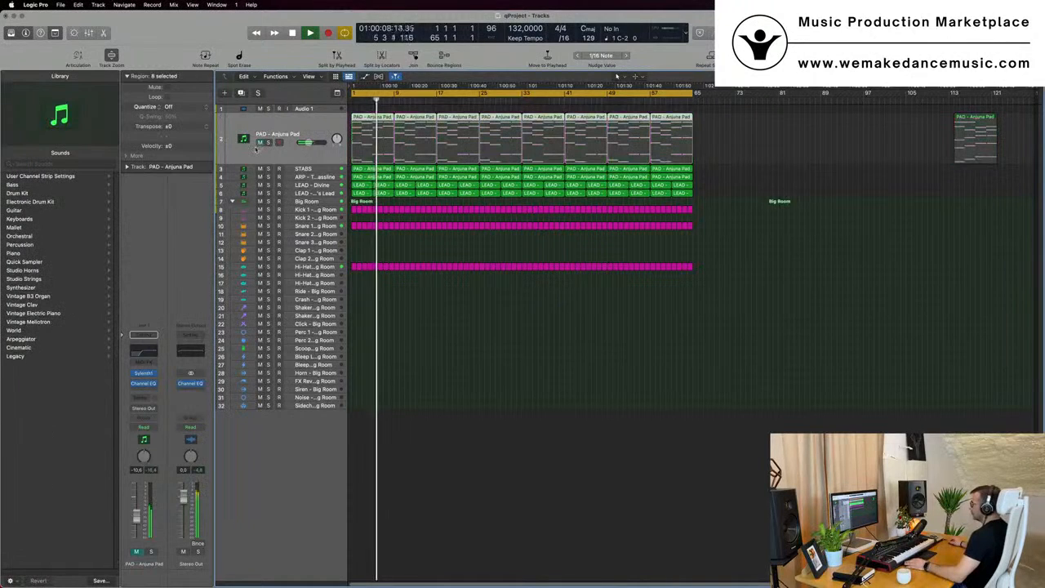
left_click(313, 169)
key("Return")
key("Return")
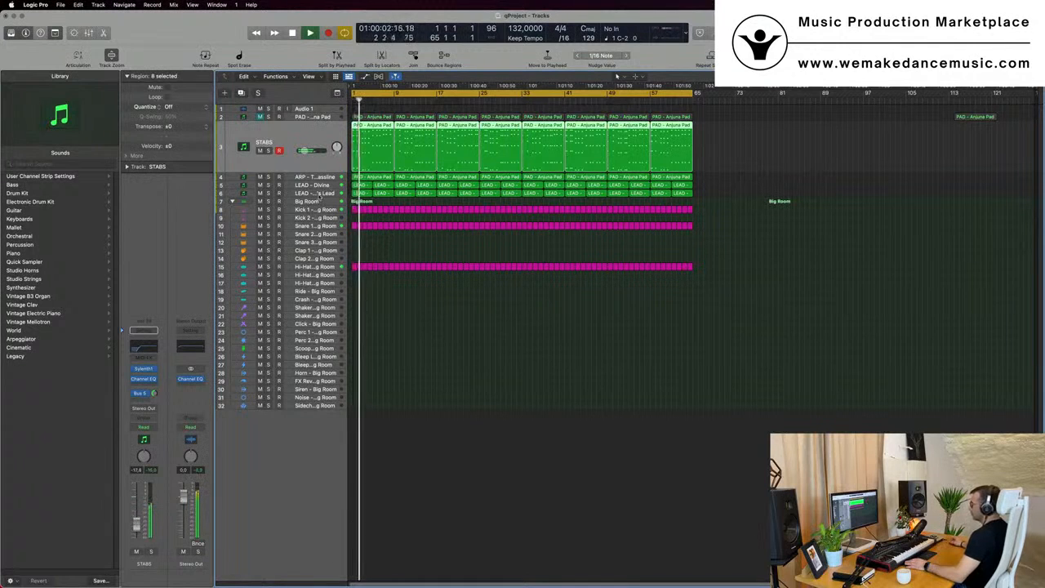
Step: Toggle solo on the LEAD - 80's Lead track during playback to compare it alone and in the mix
left_click(319, 194)
left_click(268, 175)
left_click(267, 175)
left_click(268, 175)
left_click(267, 174)
key("space")
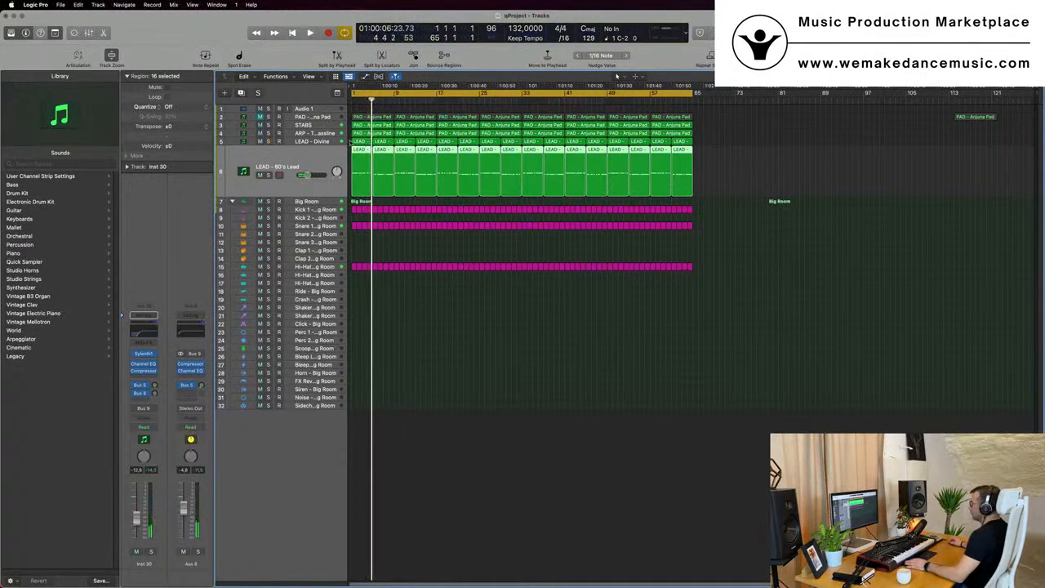
Step: Delete the regions in the first 16 bars of both lead tracks and replay from the beginning
left_click_drag(353, 143, 431, 160)
key("Delete")
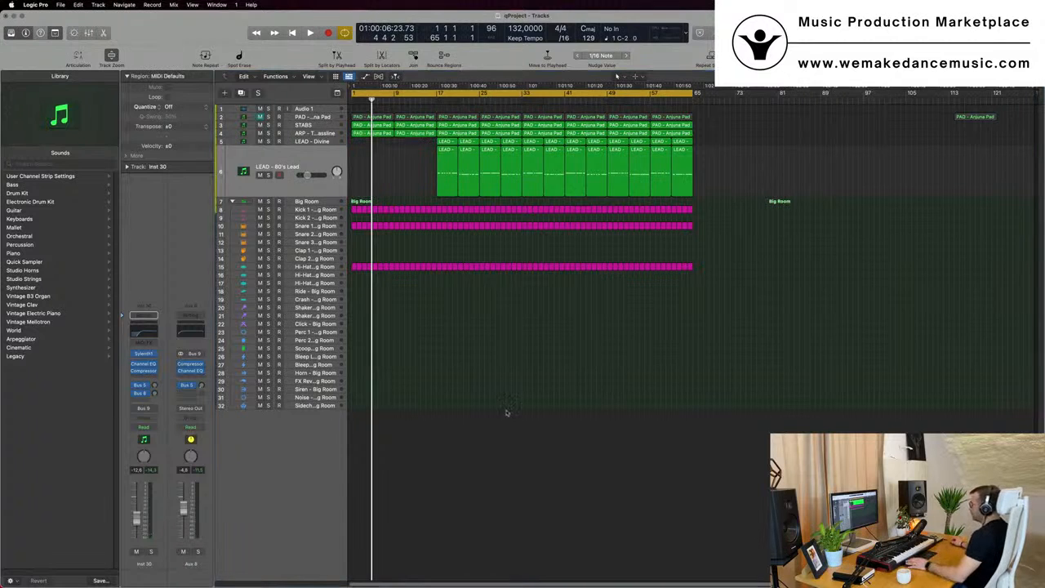
key("Return")
key("space")
key("super+Right")
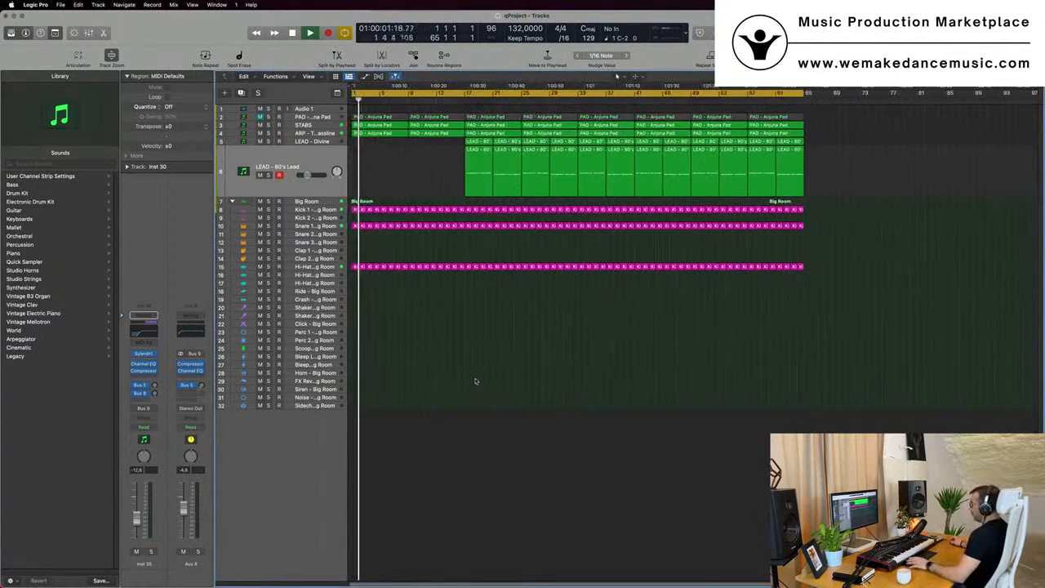
Step: Delete the first two STABS regions so the stabs start at bar 17, and restart playback
left_click(312, 132)
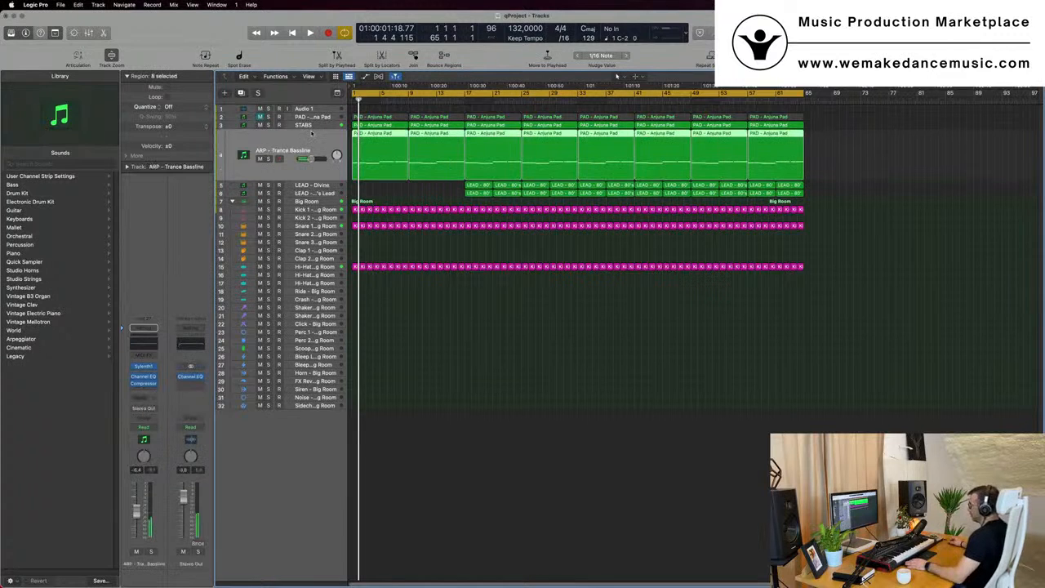
left_click(321, 125)
left_click(449, 340)
key("space")
left_click(383, 131)
key("BackSpace")
left_click(452, 128)
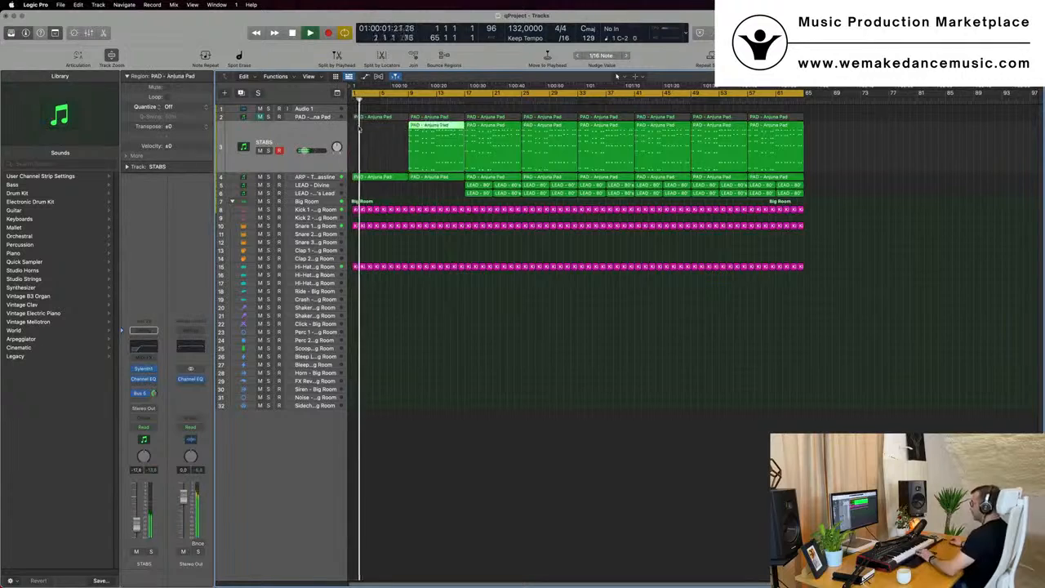
key("BackSpace")
key("Return")
scroll(406, 188, "up", 3)
scroll(406, 188, "down", 4)
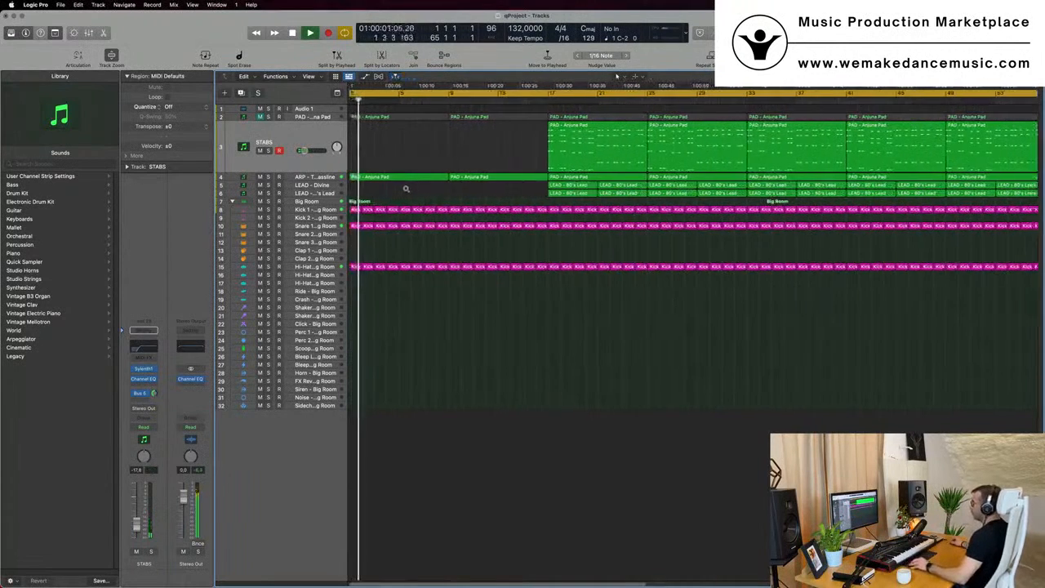
Step: Duplicate the ARP - Trance Bassline track and copy its first region onto the new track
left_click(315, 177)
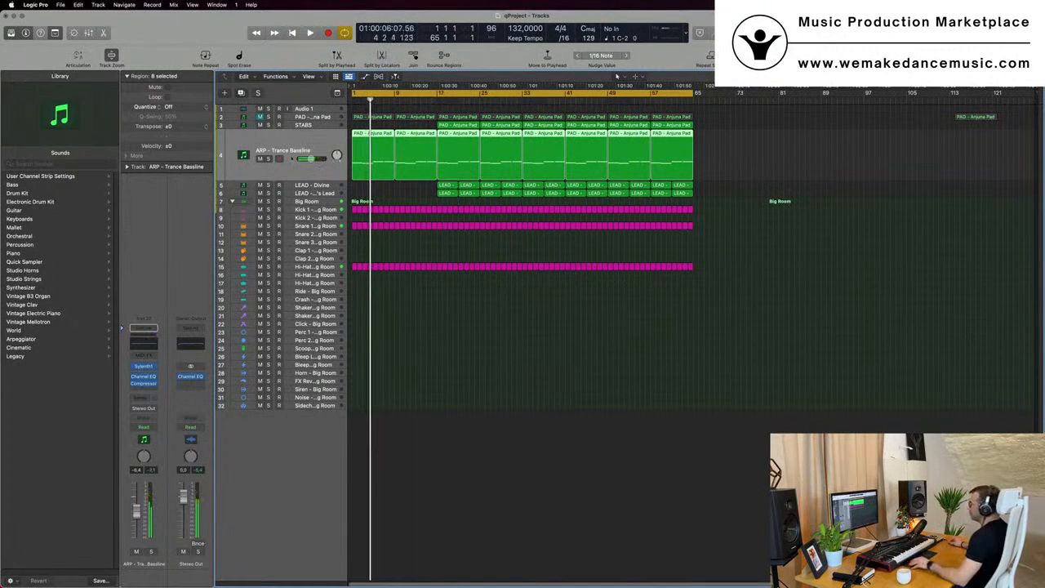
key("super+d")
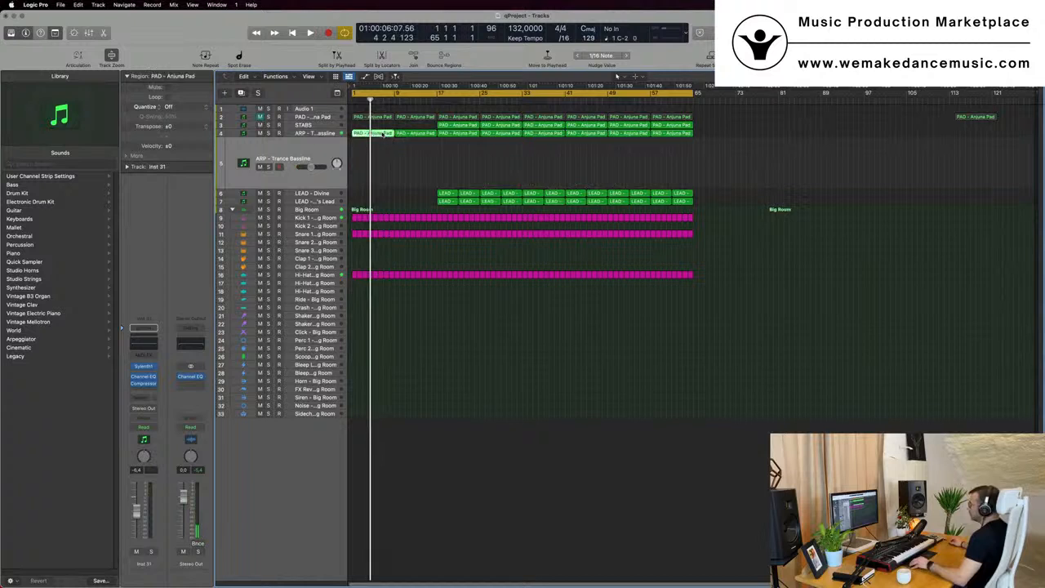
left_click_drag(380, 139, 376, 163)
key("Return")
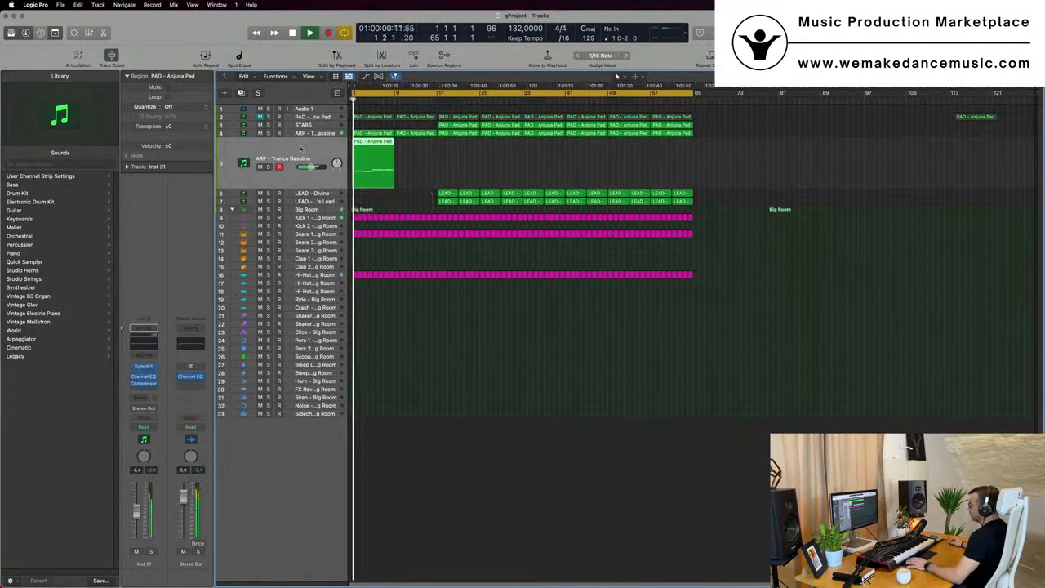
Step: Load the BASS - Bass Pad preset in the new track's Sylenth1 and move the plug-in window aside
left_click(143, 368)
left_click(483, 218)
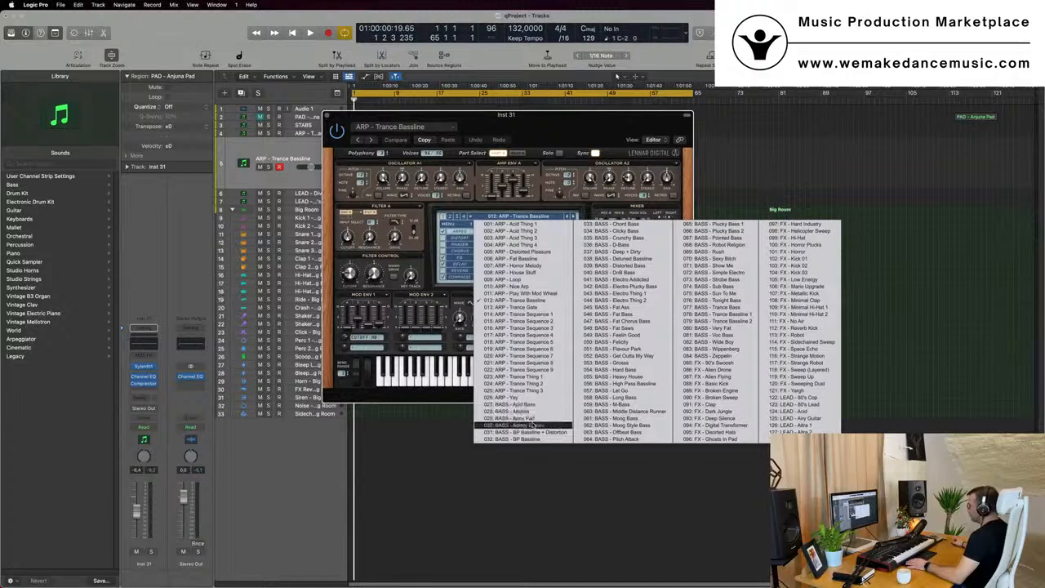
left_click(534, 420)
key("space")
left_click_drag(596, 132, 976, 175)
key("space")
Step: Open the copied region in the Piano Roll and transpose its four notes up one octave
double_click(382, 157)
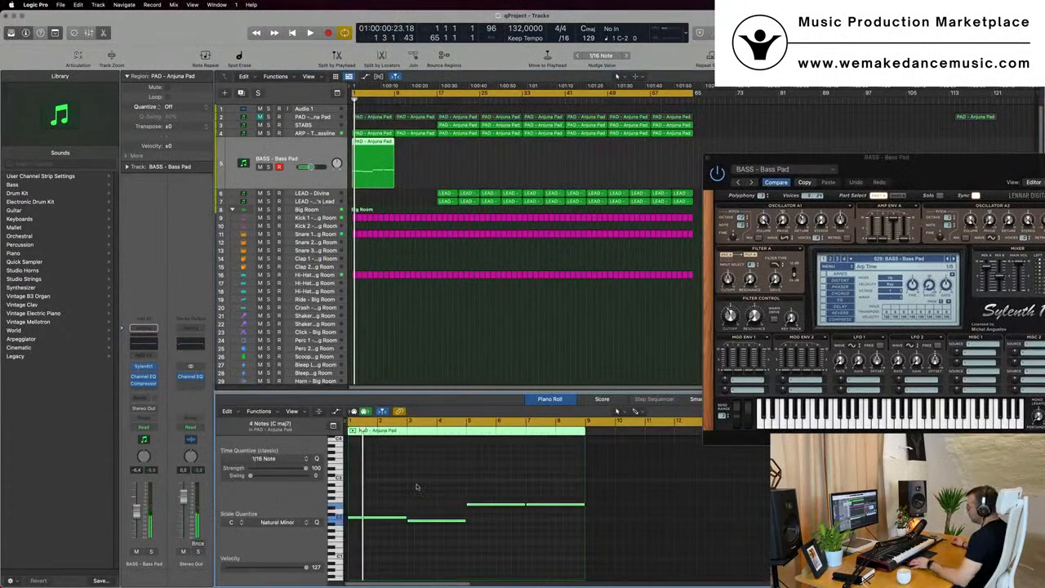
key("alt+shift+Up")
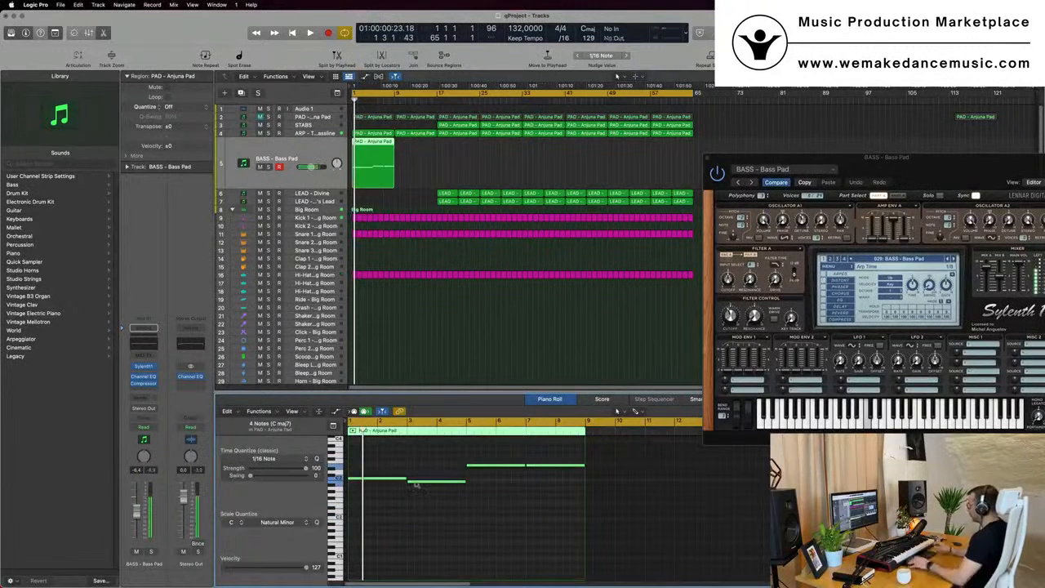
left_click_drag(930, 174, 913, 173)
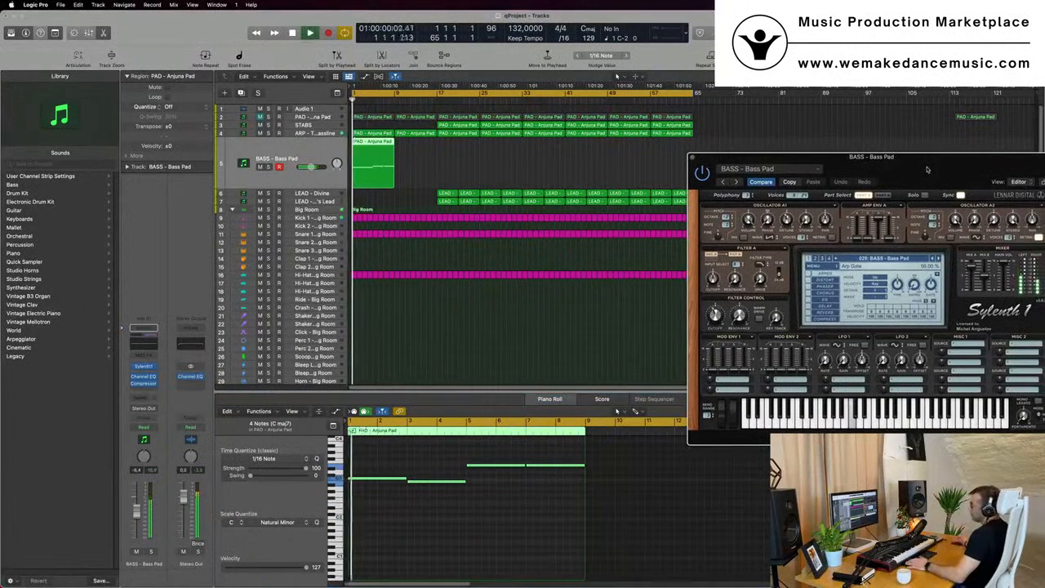
Step: Transpose the Bass Pad notes up another octave, set Sylenth1's filter cutoff to about 5.1, and close the plug-in window
key("space")
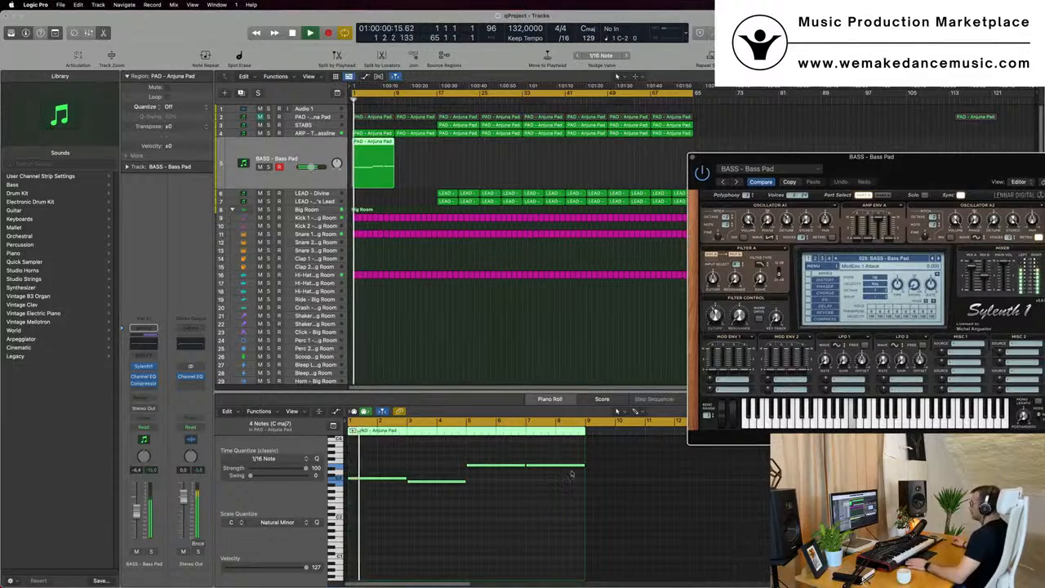
left_click_drag(957, 172, 916, 168)
left_click(444, 529)
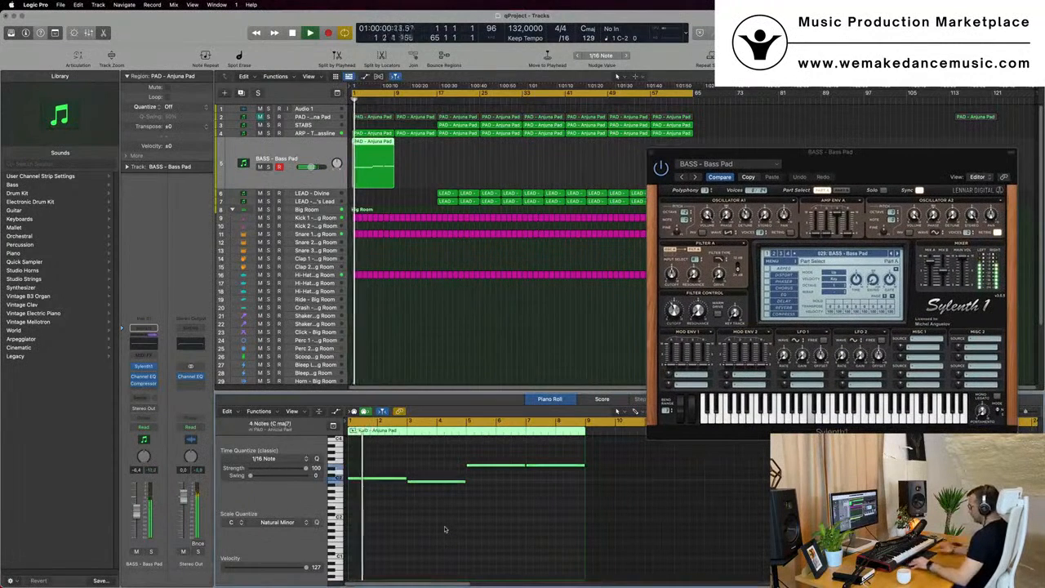
key("alt+shift+Up")
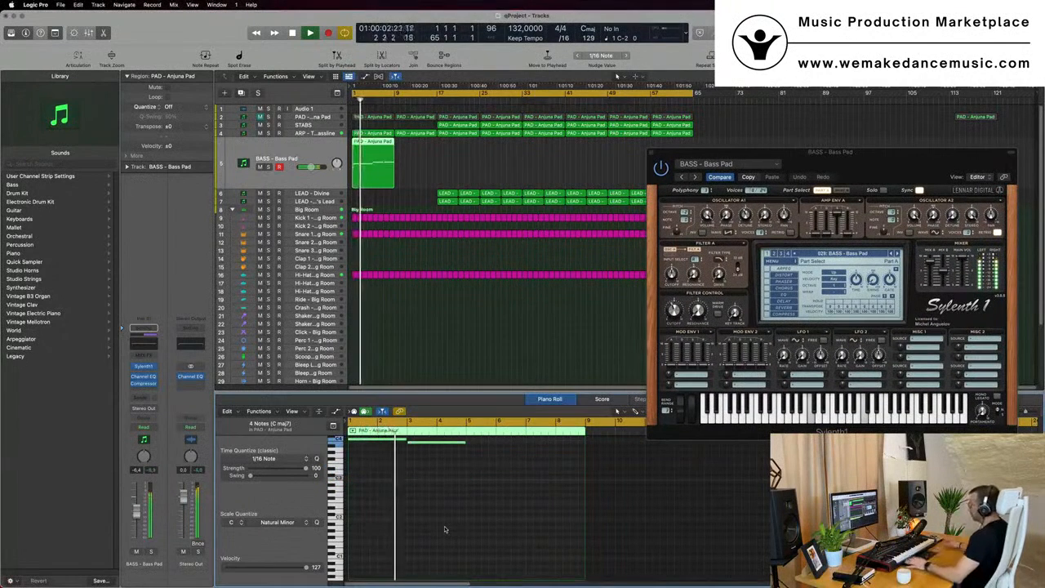
left_click_drag(919, 150, 753, 180)
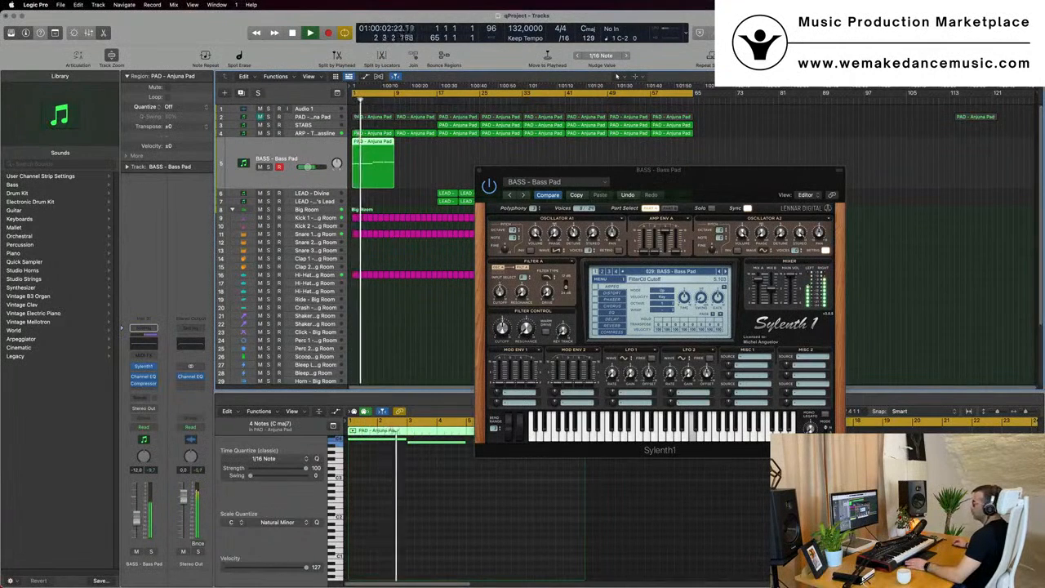
left_click_drag(521, 166, 474, 200)
left_click(436, 203)
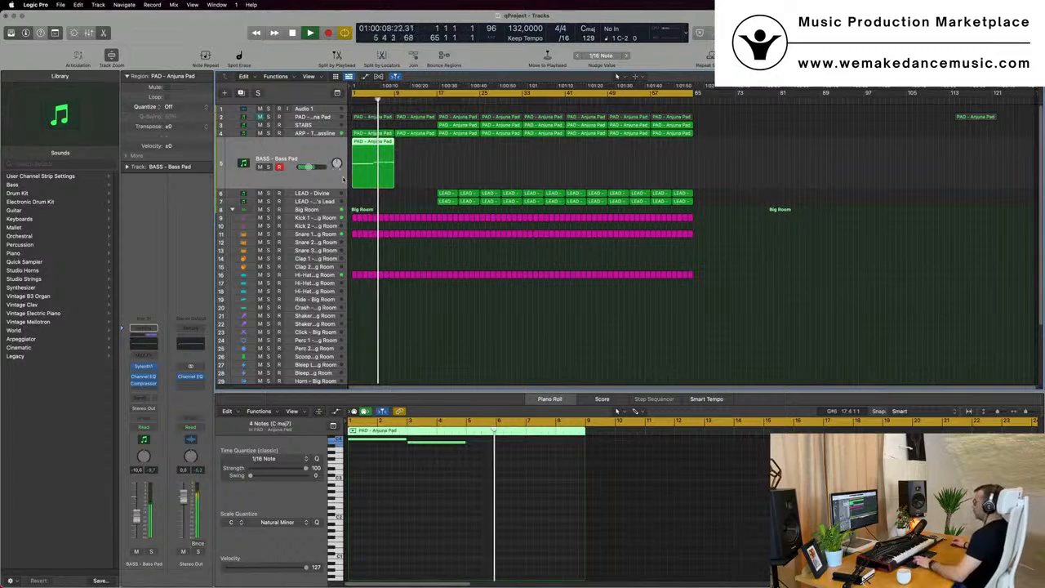
Step: Repeat the Bass Pad region once so it fills the intro up to bar 17, and adjust the track's volume
key("super+r")
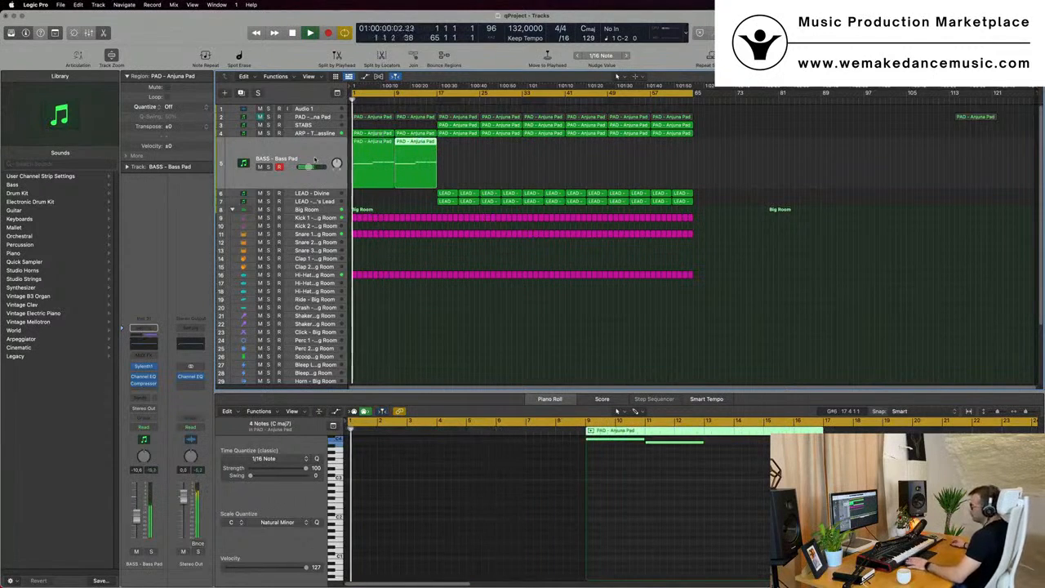
left_click(315, 160)
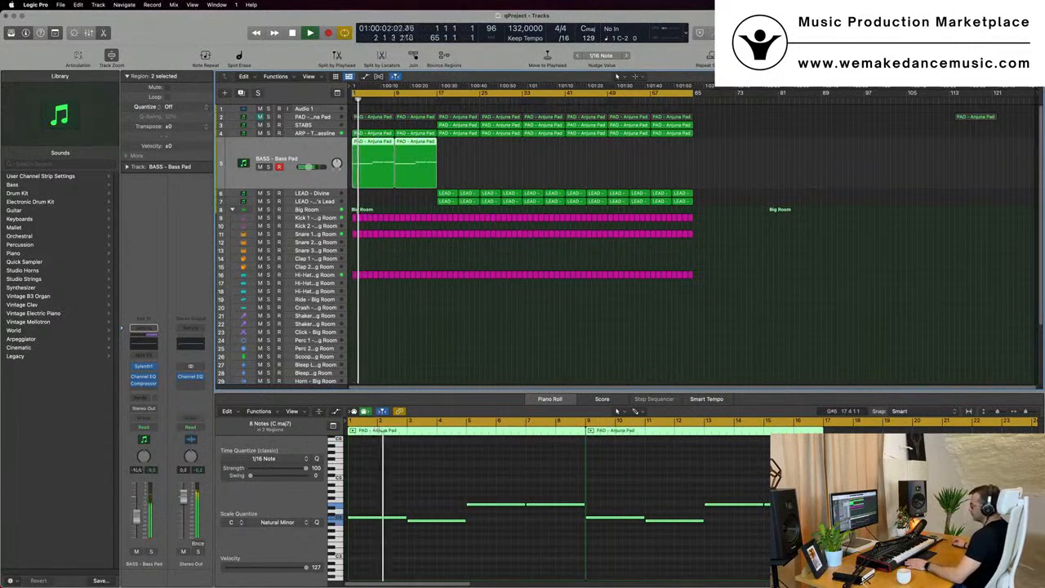
left_click(498, 352)
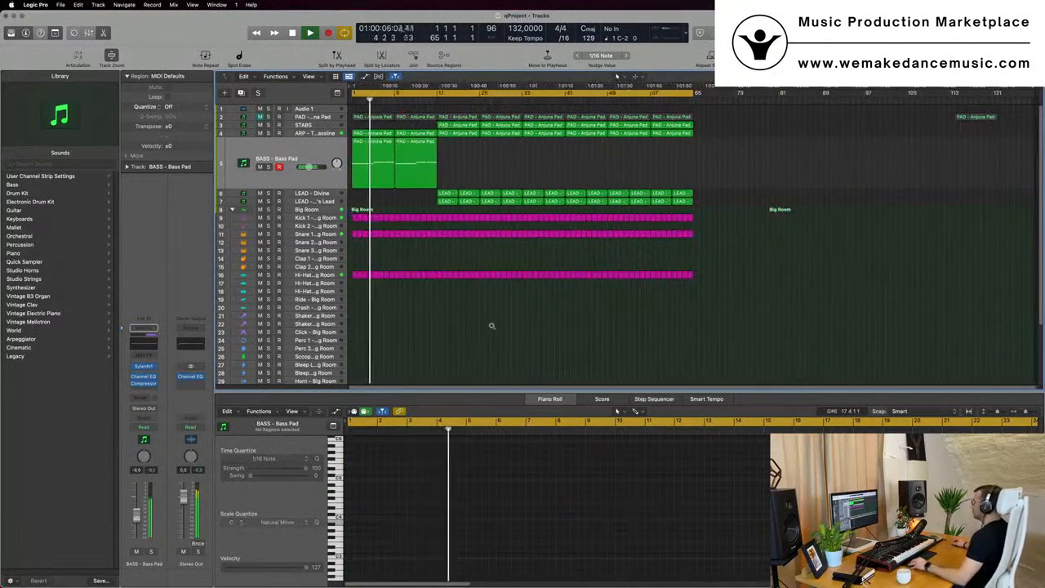
Step: Listen to the intro with the Bass Pad layer and briefly check the ARP - Trance Bassline track from bar 1
scroll(491, 330, "up", 5)
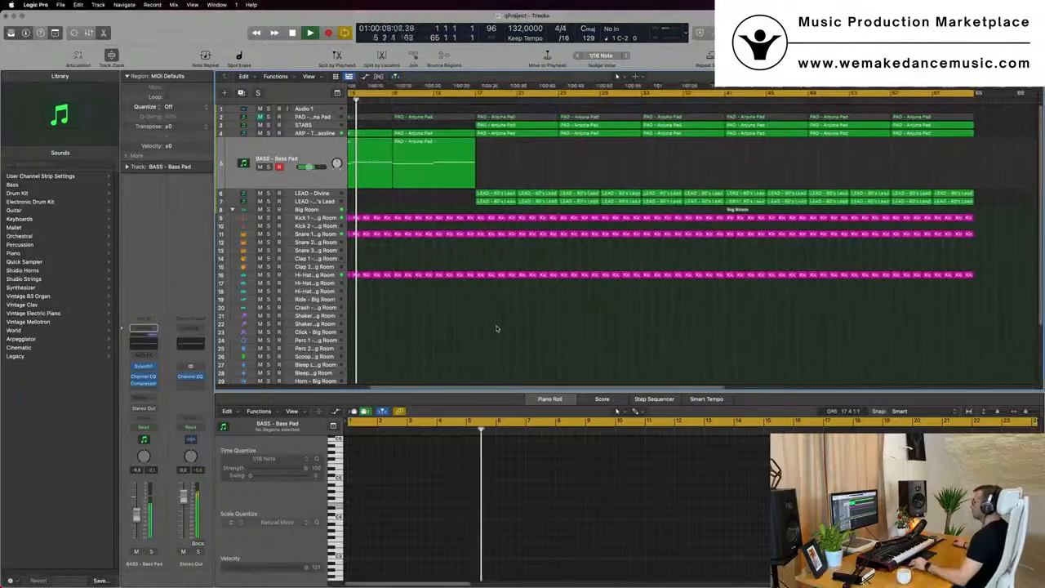
scroll(495, 329, "down", 3)
scroll(498, 329, "down", 2)
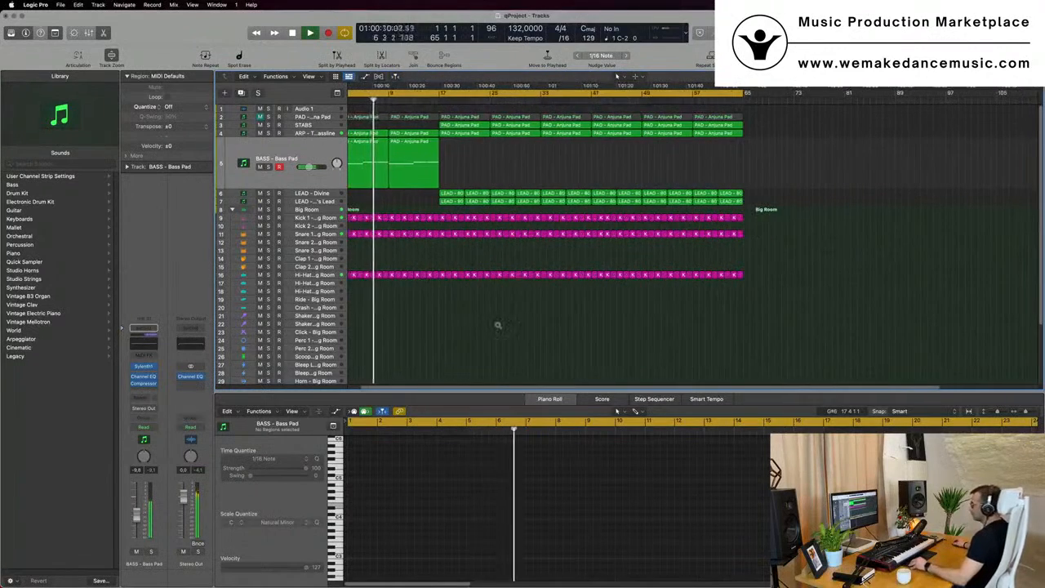
scroll(497, 326, "up", 4)
scroll(499, 326, "up", 3)
scroll(497, 326, "down", 3)
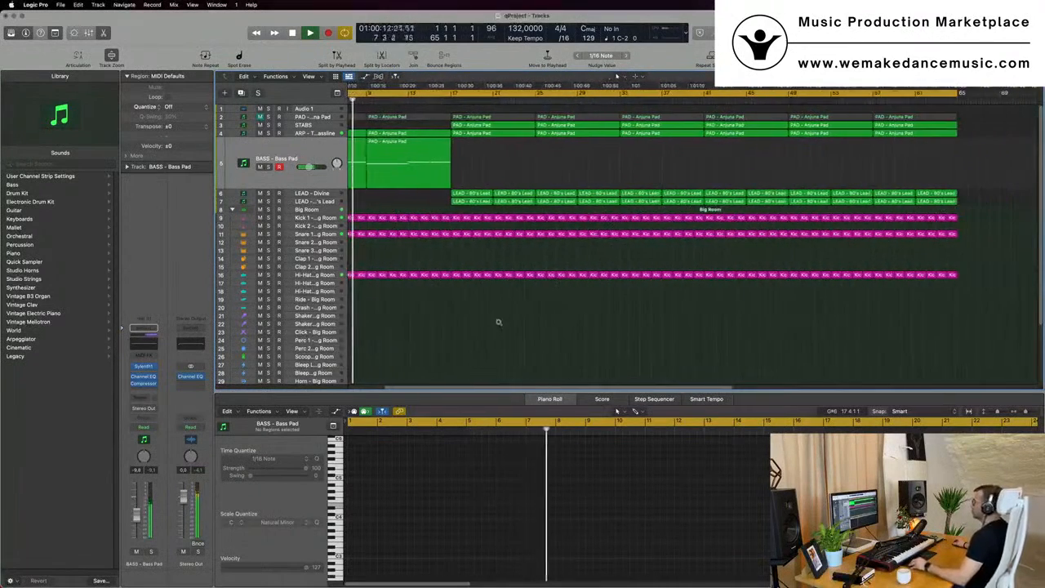
scroll(504, 322, "up", 3)
scroll(504, 324, "down", 5)
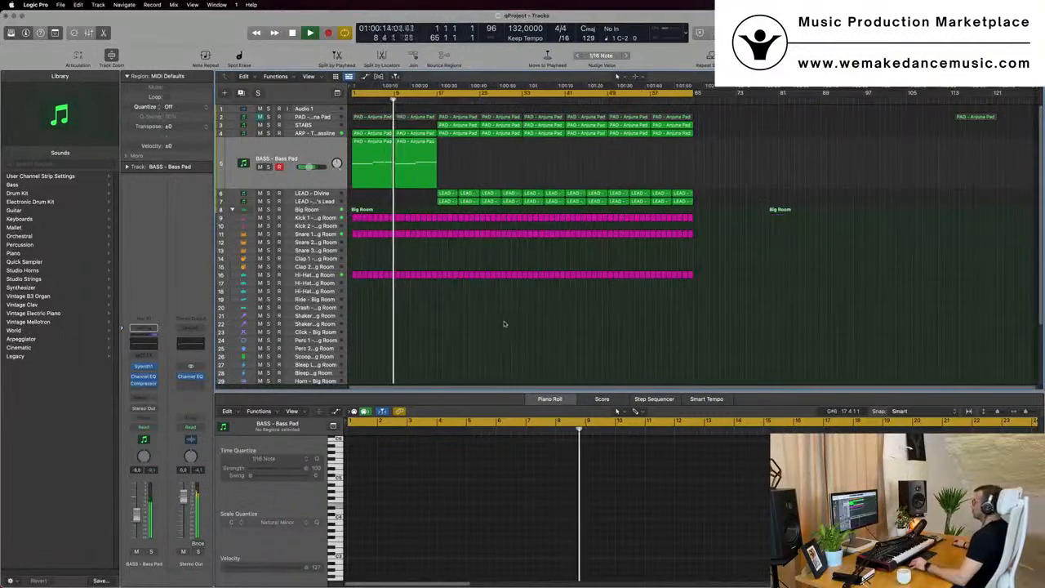
key("space")
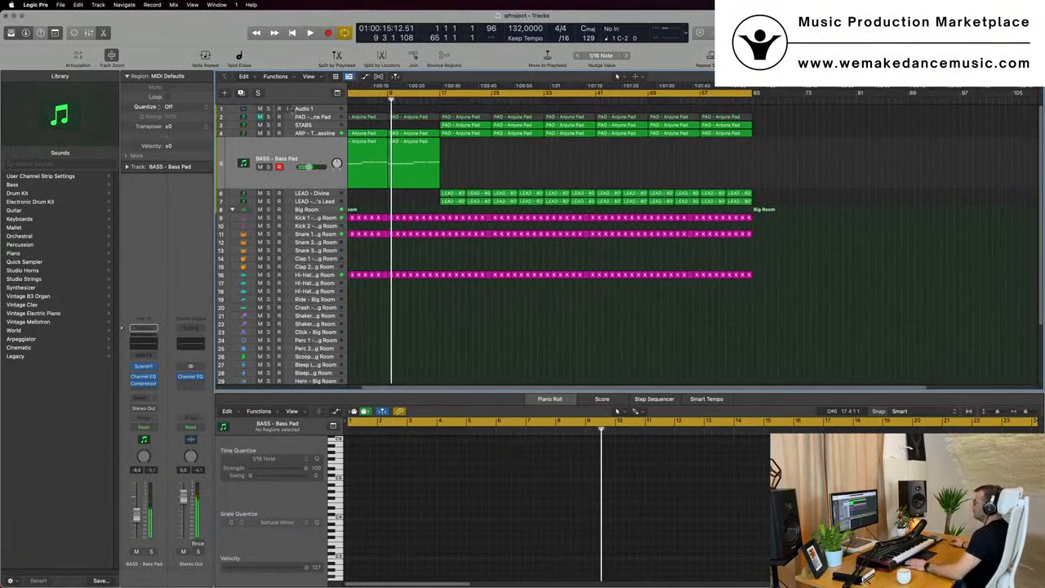
left_click(311, 133)
key("space")
key("space")
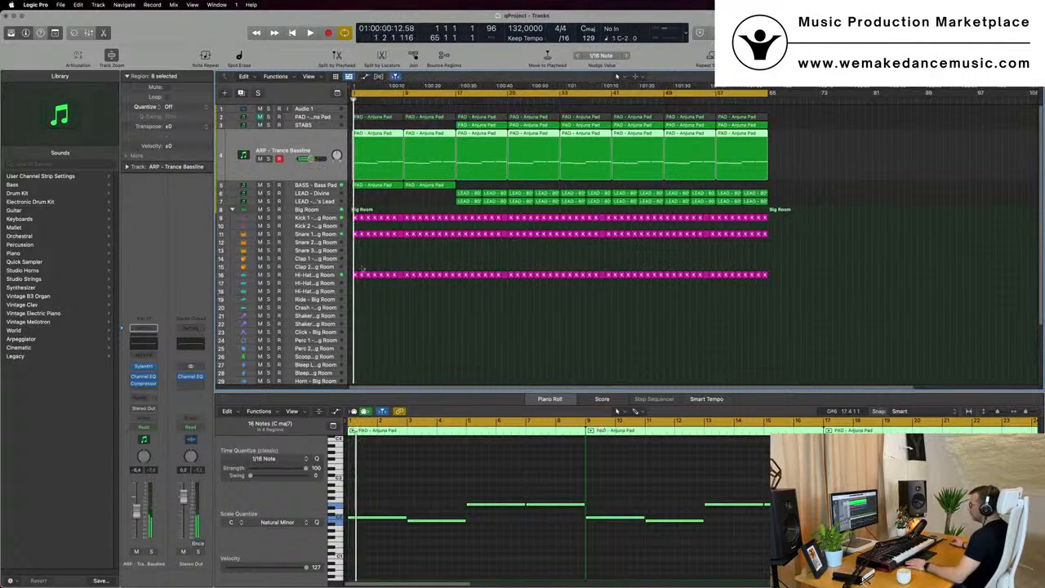
Step: Copy the first hi-hat region onto the Crash - Big Room track at bar 1
scroll(364, 302, "down", 1)
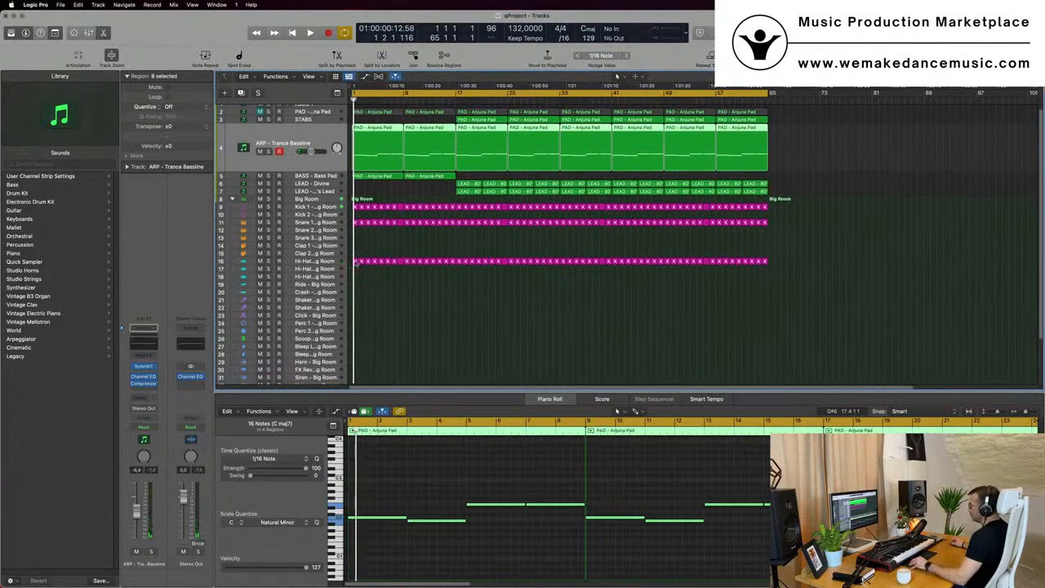
left_click(355, 261)
left_click_drag(356, 274, 354, 292)
key("space")
scroll(390, 483, "up", 5)
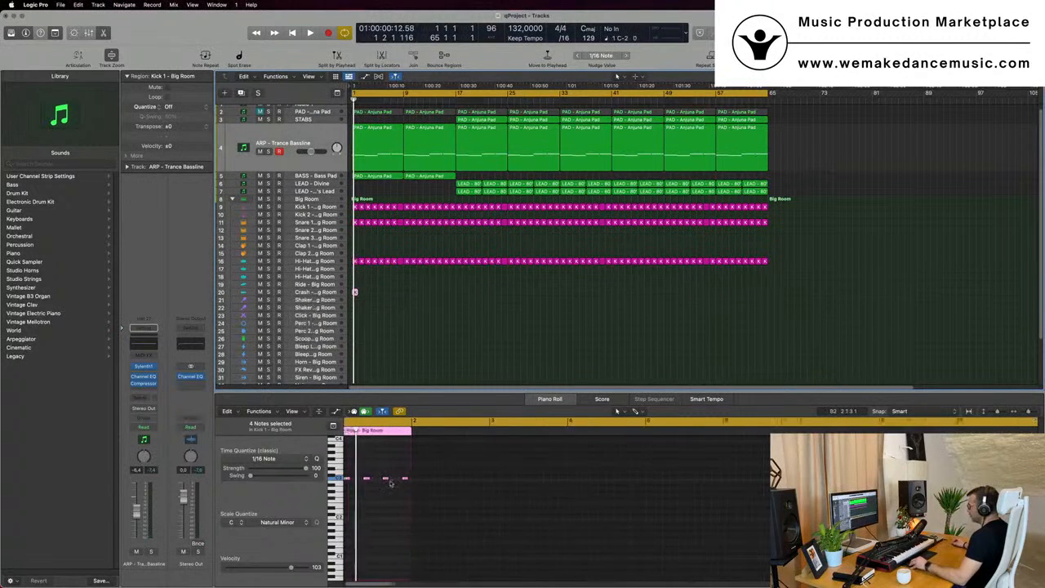
Step: Delete the last three notes of the crash region and move the remaining note to the start of bar 1
left_click_drag(390, 472, 443, 482)
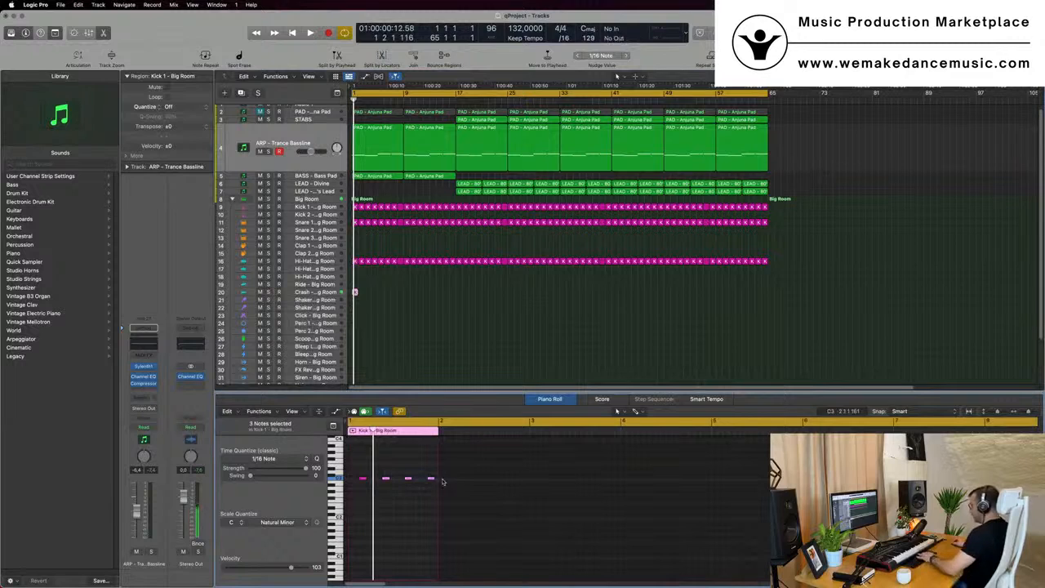
left_click_drag(352, 490, 351, 488)
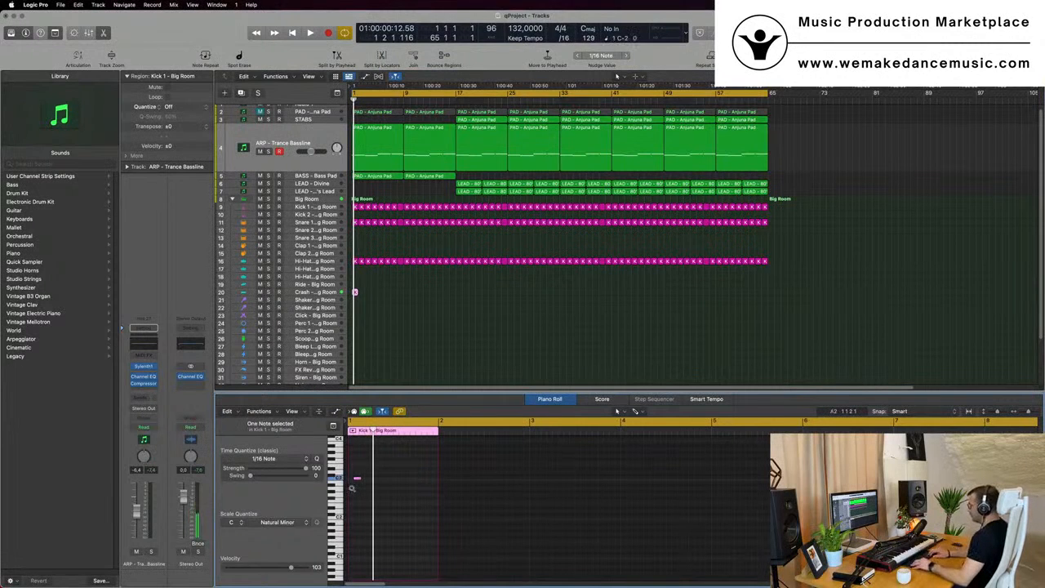
key("space")
key("Return")
Step: Lower the Crash - Big Room track's volume to about -10 dB and play the intro from bar 1
left_click(314, 293)
key("space")
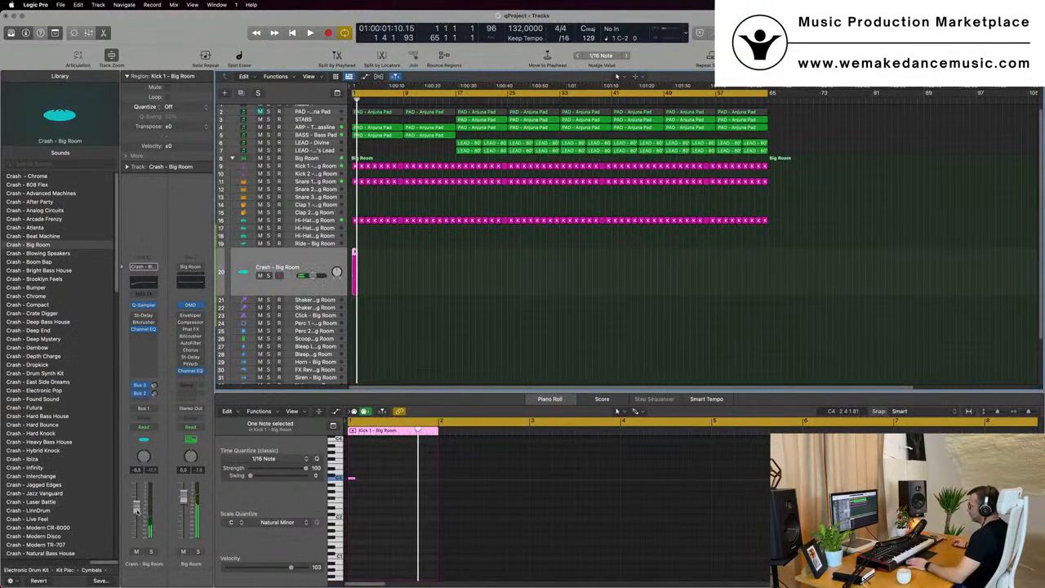
key("space")
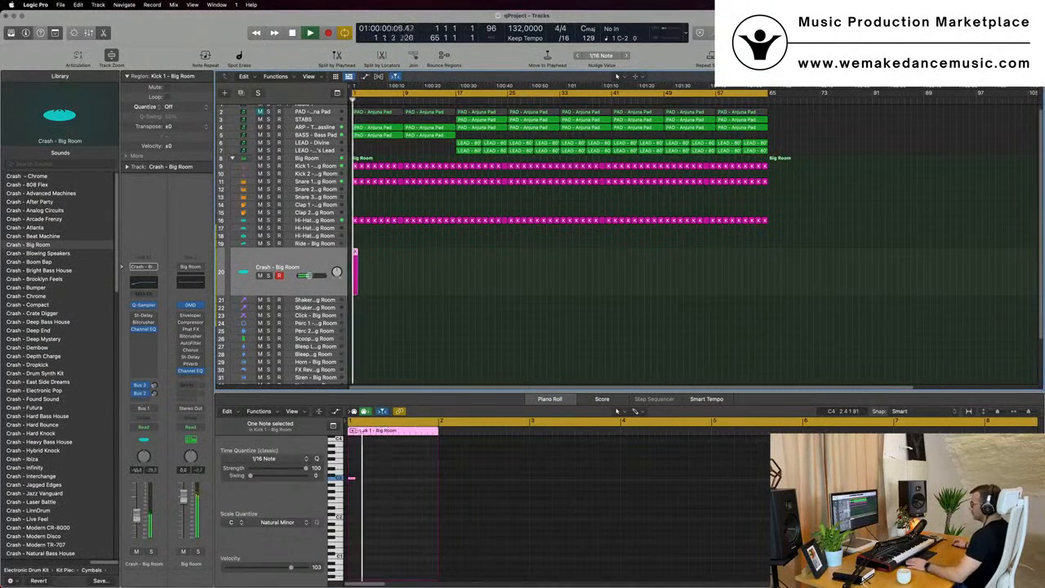
key("super+Right")
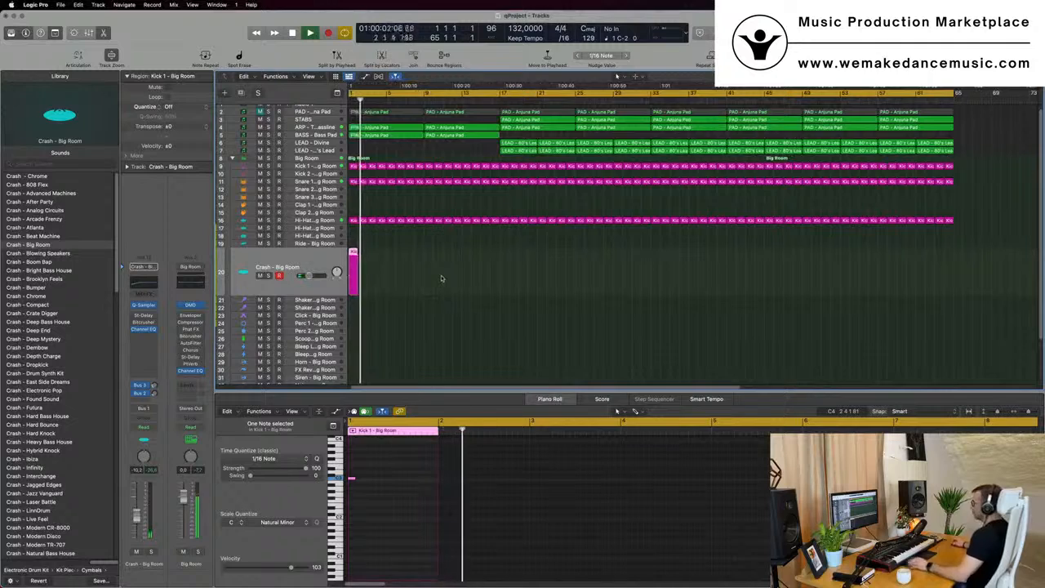
key("super+Right")
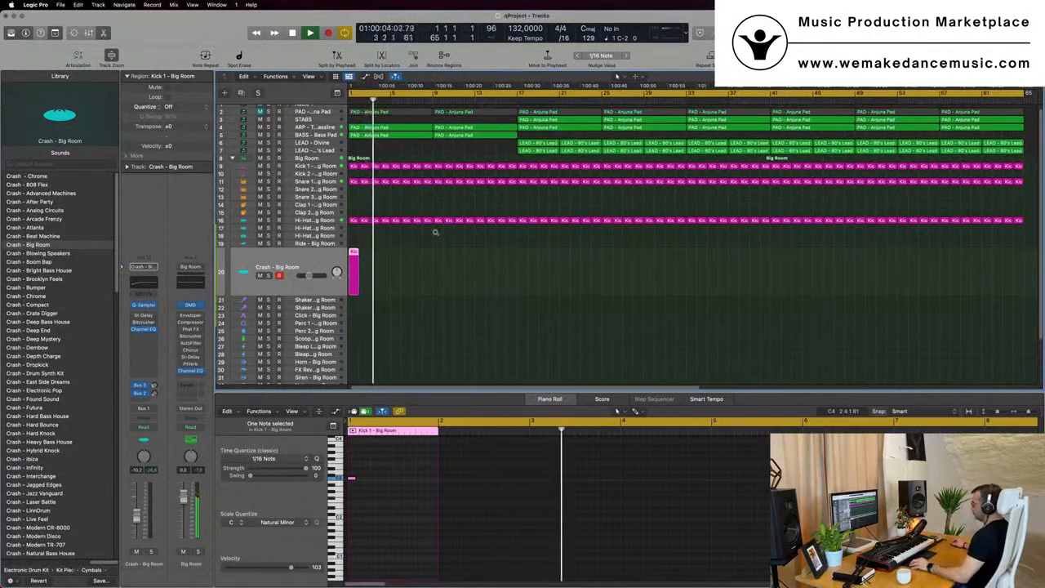
scroll(435, 232, "down", 1)
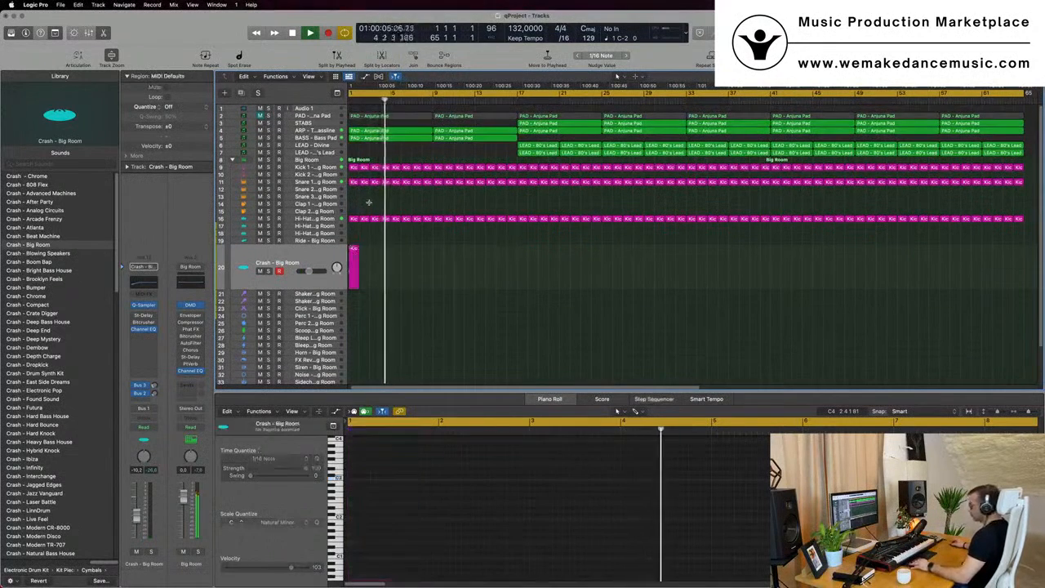
Step: Name and colour all regions after their tracks, and restart playback from bar 1
key("super+a")
right_click(425, 169)
left_click(461, 170)
right_click(441, 169)
left_click(456, 181)
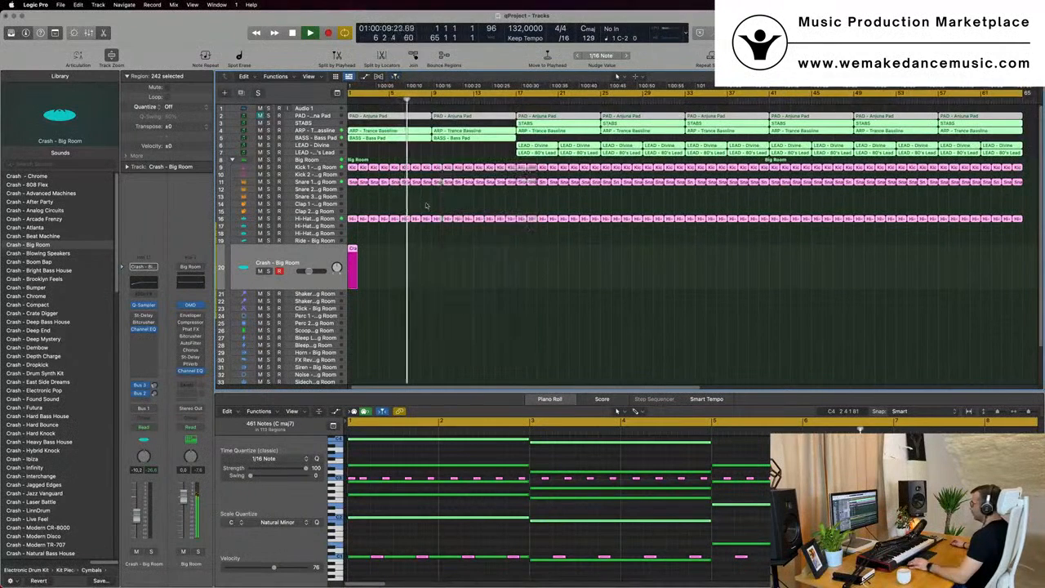
left_click(372, 204)
key("Return")
scroll(383, 267, "left", 2)
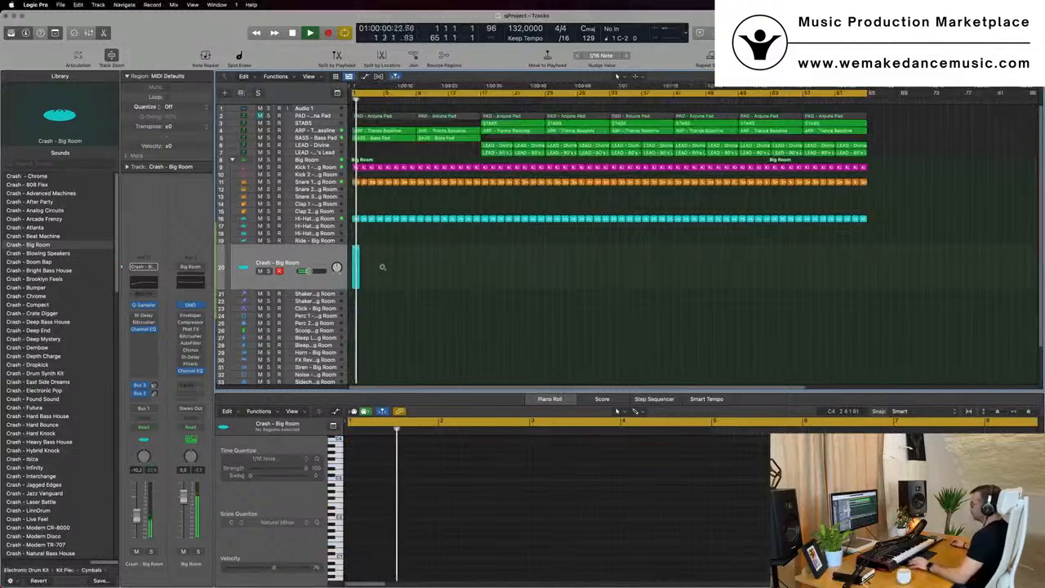
Step: Copy the first kick region to the Shaker 2 - Big Room track and duplicate its notes to fill the bar with sixteen hits
left_click(356, 167)
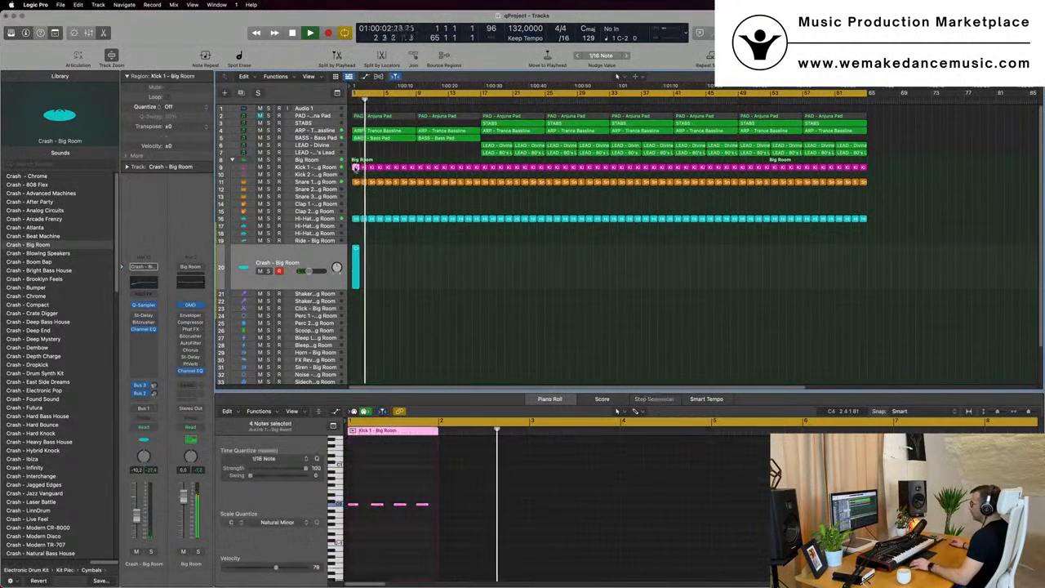
left_click_drag(356, 168, 356, 302)
left_click_drag(353, 496, 462, 504)
key("super+Right")
key("super+Right")
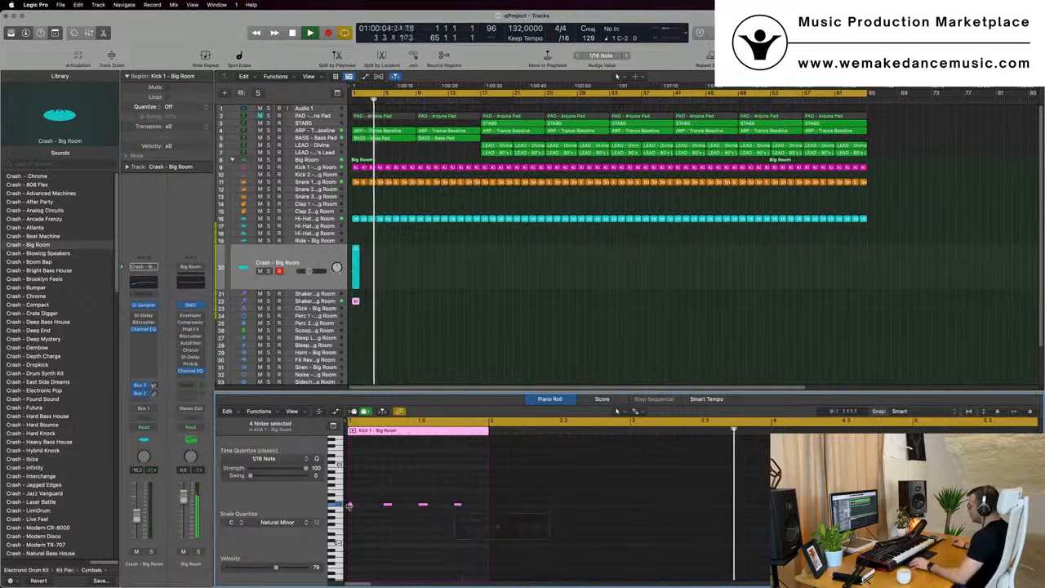
left_click_drag(350, 506, 377, 505)
left_click(356, 301)
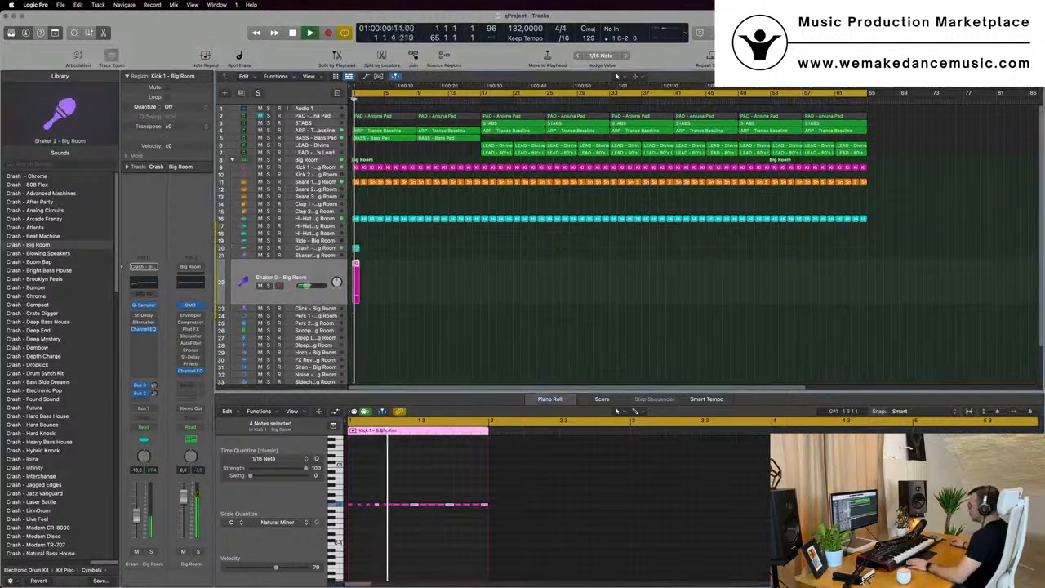
Step: Transpose all sixteen shaker notes up by octaves to the root key and lower the Shaker 2 track's volume
left_click(400, 470)
key("super+a")
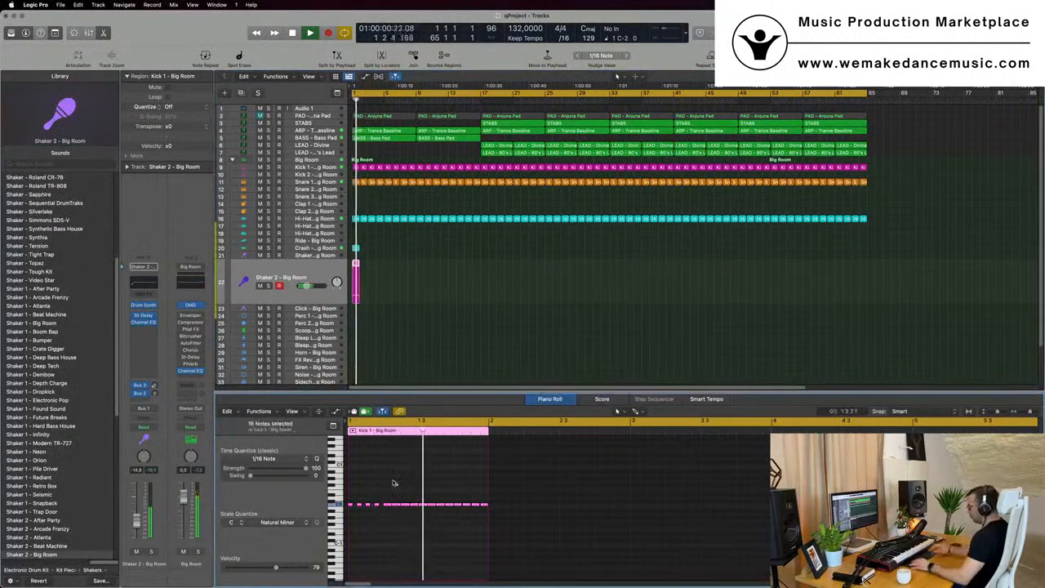
key("alt+shift+Up")
key("alt+shift+Up")
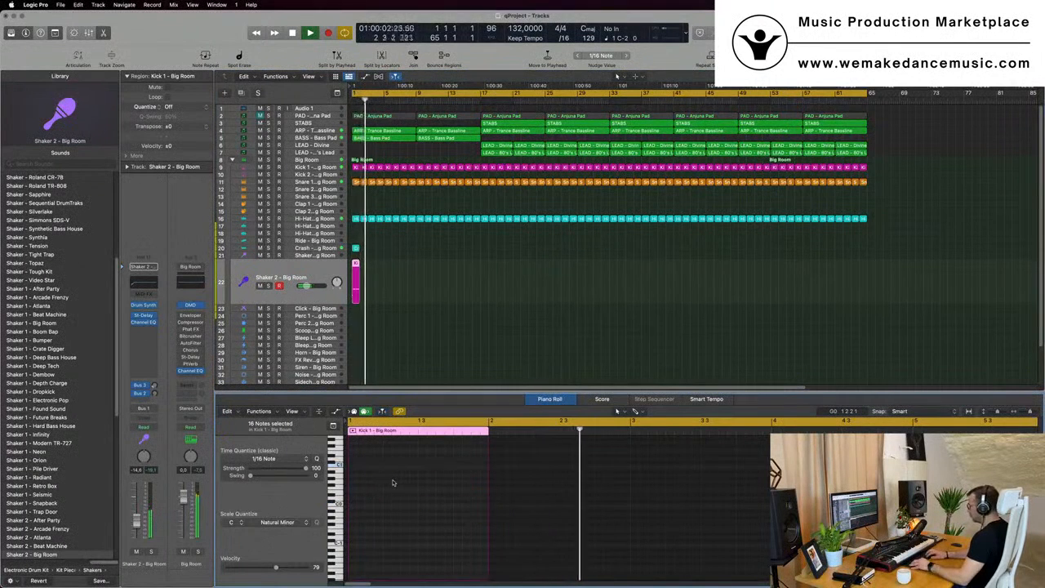
scroll(424, 490, "up", 3)
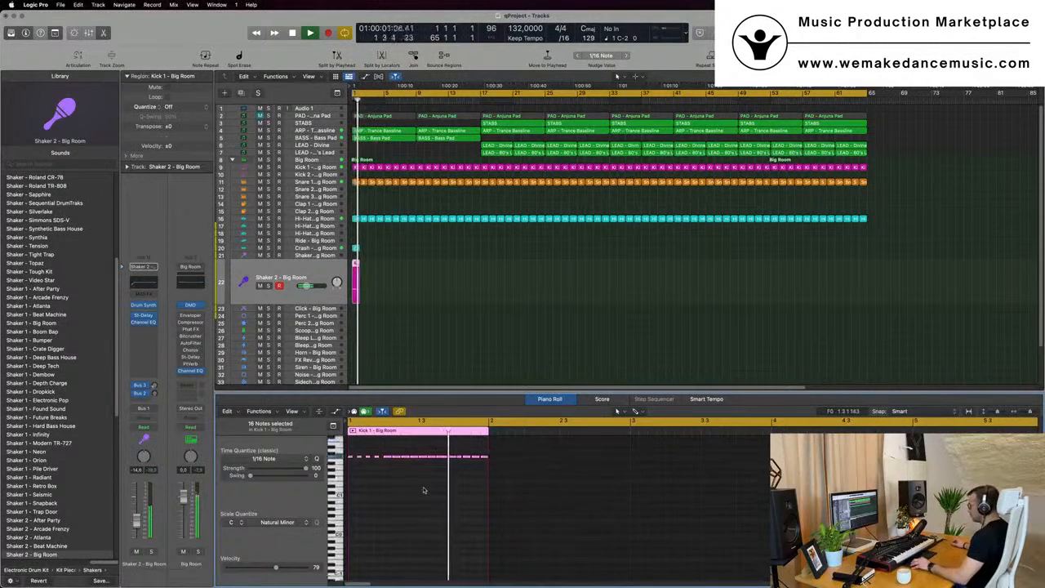
scroll(424, 491, "up", 3)
scroll(424, 490, "up", 4)
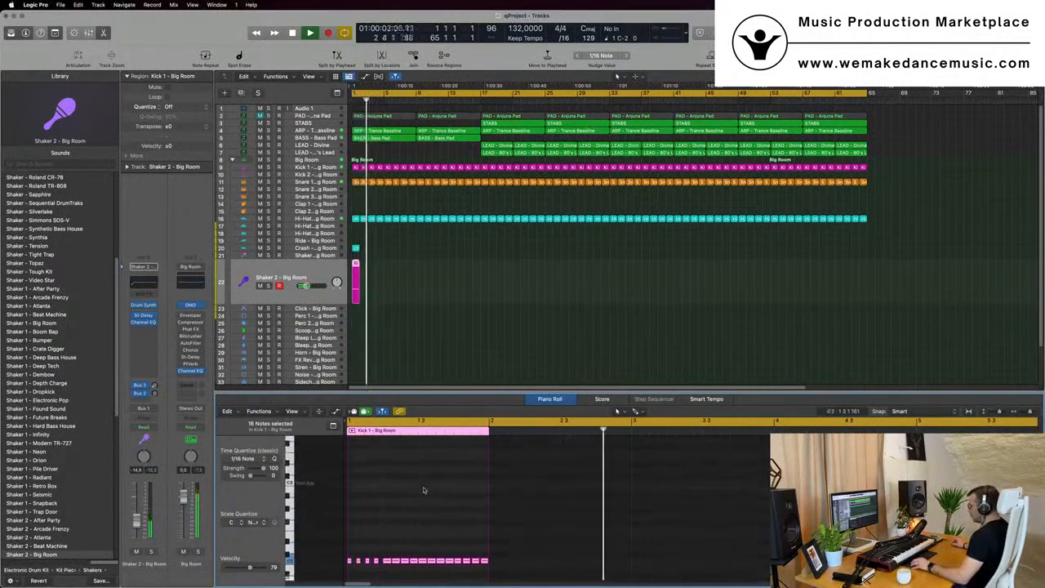
key("alt+shift+Up")
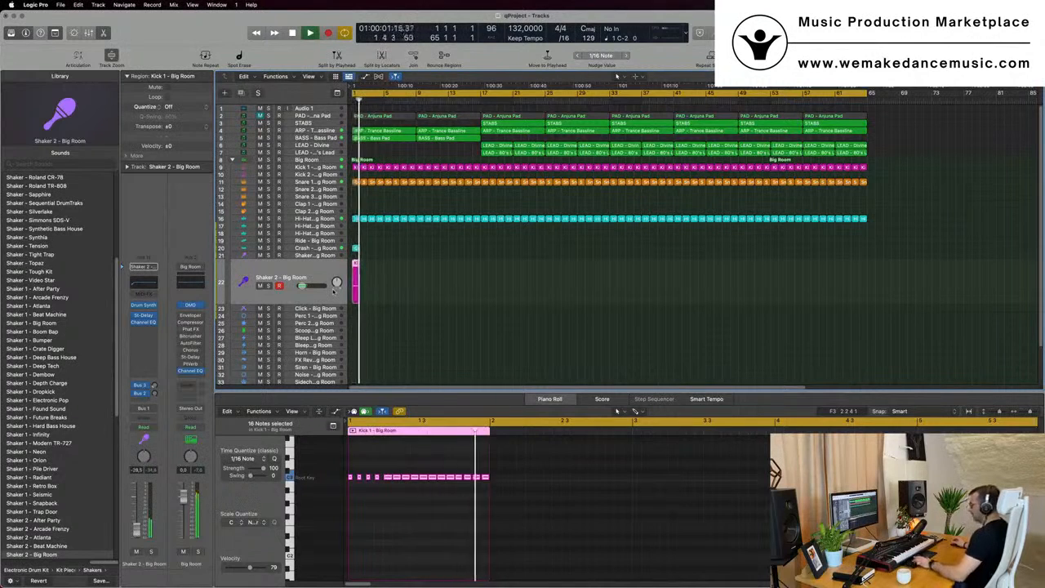
Step: Repeat the one-bar Shaker 2 region back to back across the whole arrangement to bar 65, and select the track's regions
key("super+r")
key("super+r")
key("super+r")
key("super+r")
key("super+r")
key("super+r")
key("super+r")
key("super+r")
key("super+r")
key("super+r")
key("super+r")
key("super+r")
key("super+r")
key("super+r")
key("super+r")
key("super+r")
key("super+r")
key("super+r")
key("super+r")
key("super+r")
key("super+r")
key("super+r")
key("super+r")
key("super+r")
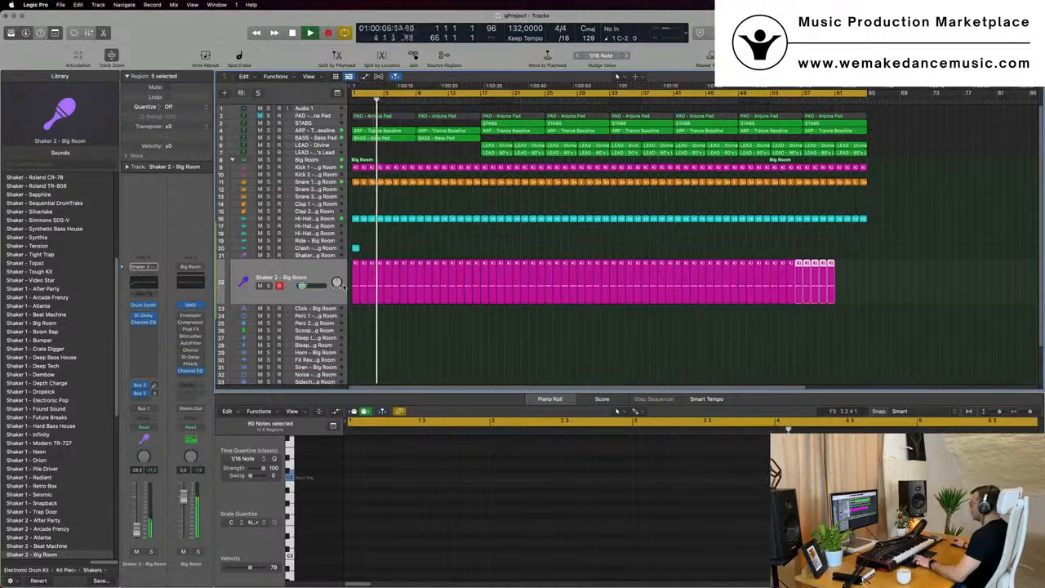
key("super+r")
key("super+r")
key("super+r")
key("super+r")
key("super+r")
left_click(318, 274)
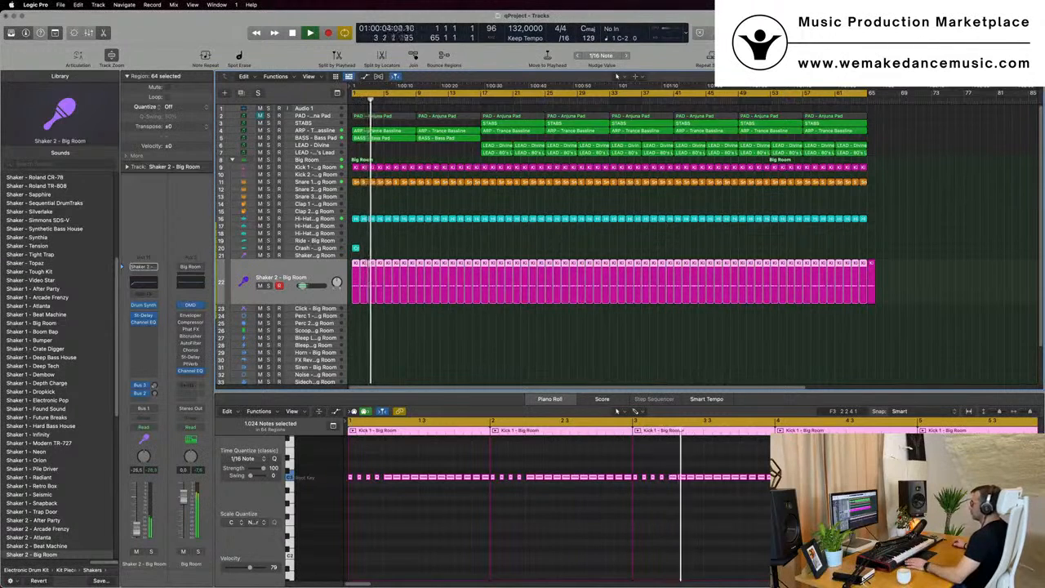
Step: Restart playback from bar 1 and toggle the Bass Pad track's mute to compare the intro with and without it
left_click(426, 242)
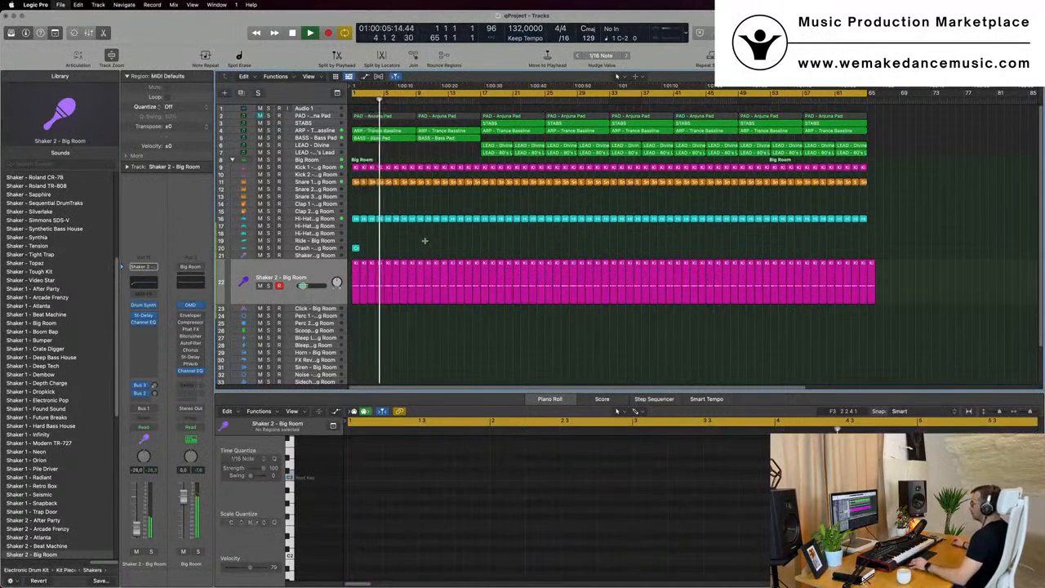
key("super+Left")
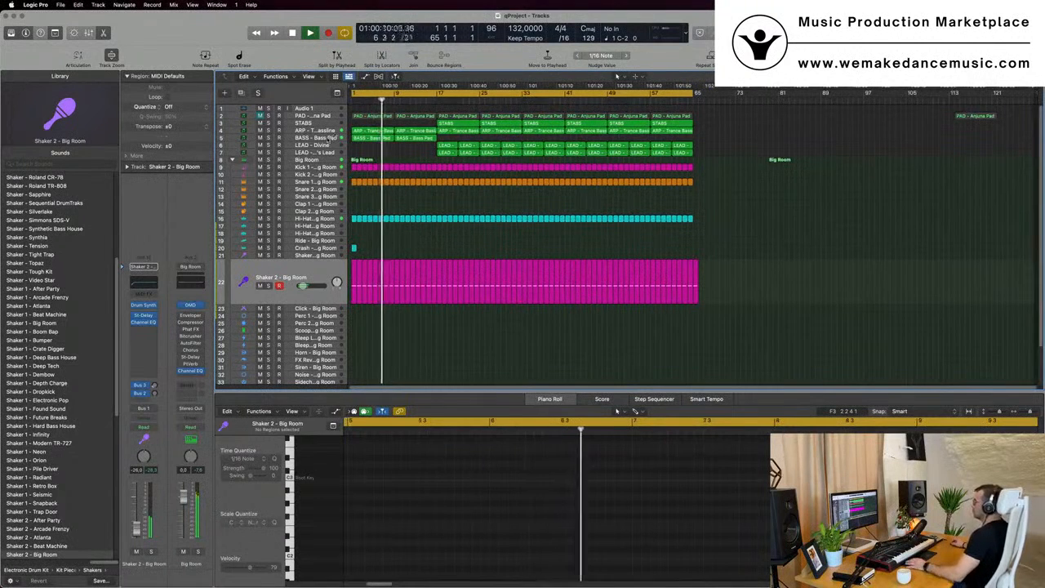
left_click(327, 139)
key("Return")
left_click(260, 160)
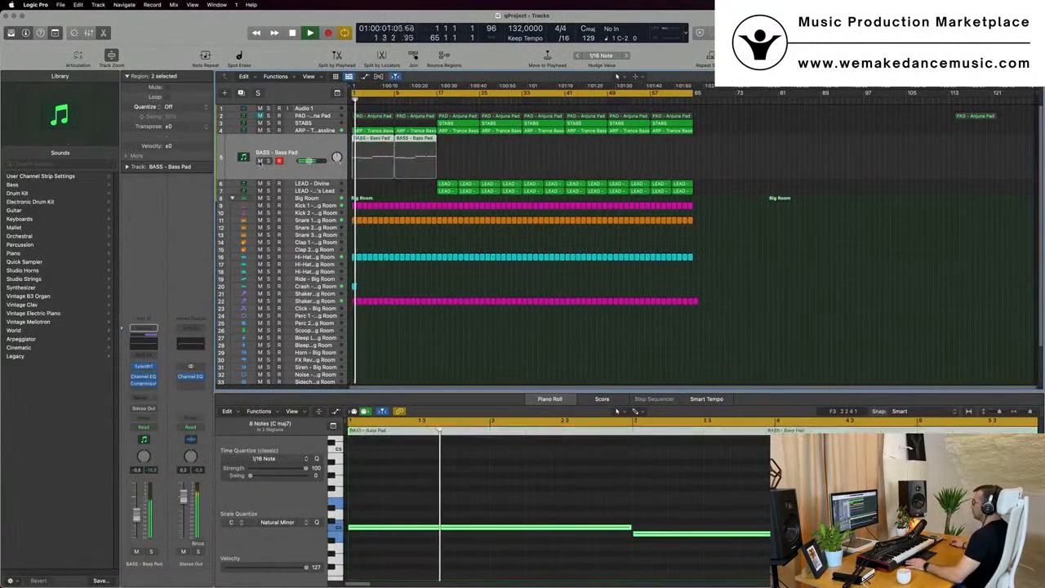
left_click(259, 160)
Step: Set the Trance Bassline track's automation mode to Touch and move Sylenth1's filter cutoff during playback to write automation for it
left_click(324, 131)
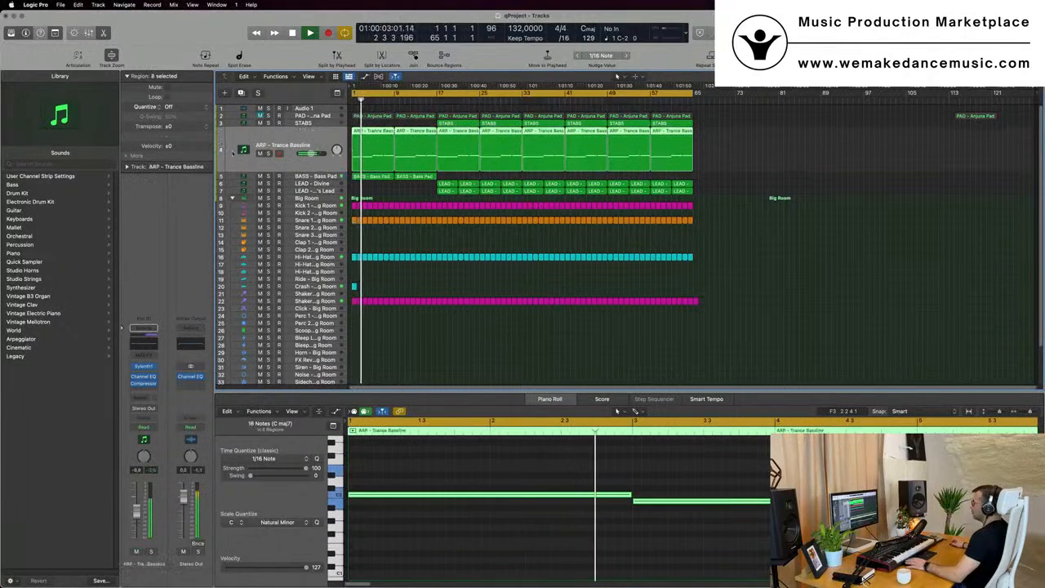
left_click(143, 368)
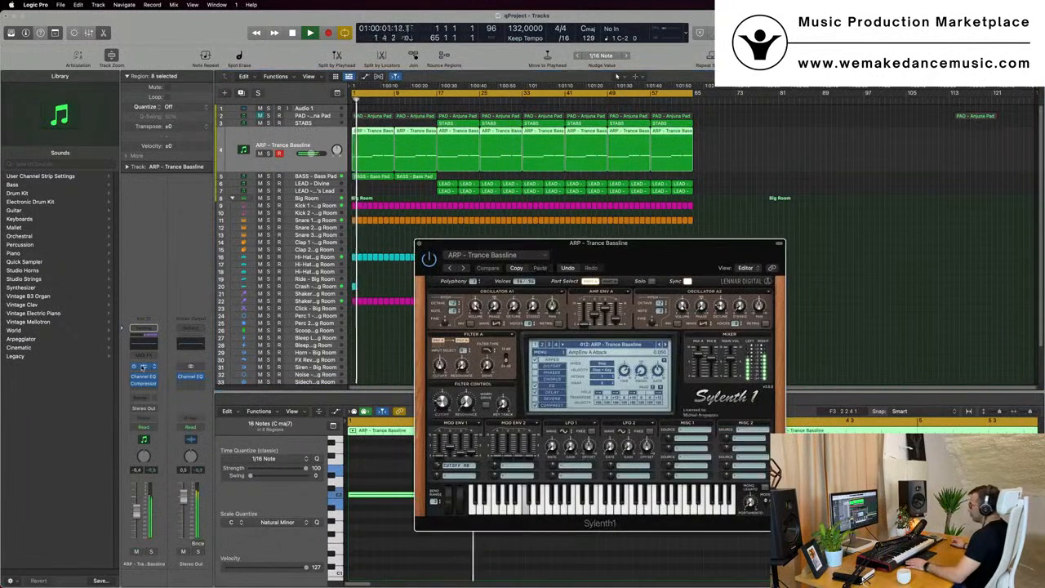
left_click(146, 427)
left_click(146, 439)
key("space")
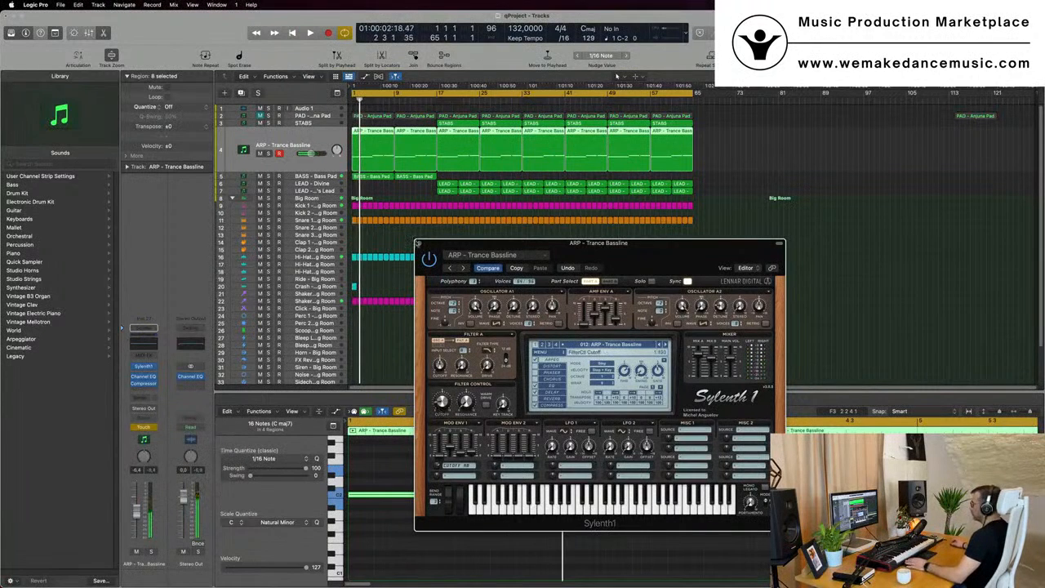
left_click(419, 242)
Step: Delete the first Bass Pad region, at bars 1 to 9, and restart playback
left_click(372, 177)
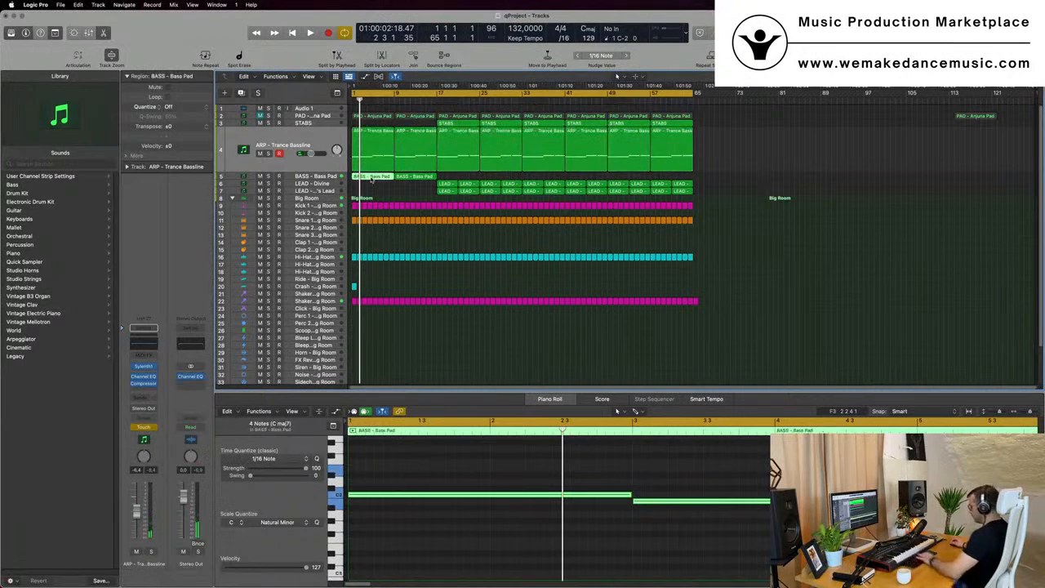
key("BackSpace")
key("space")
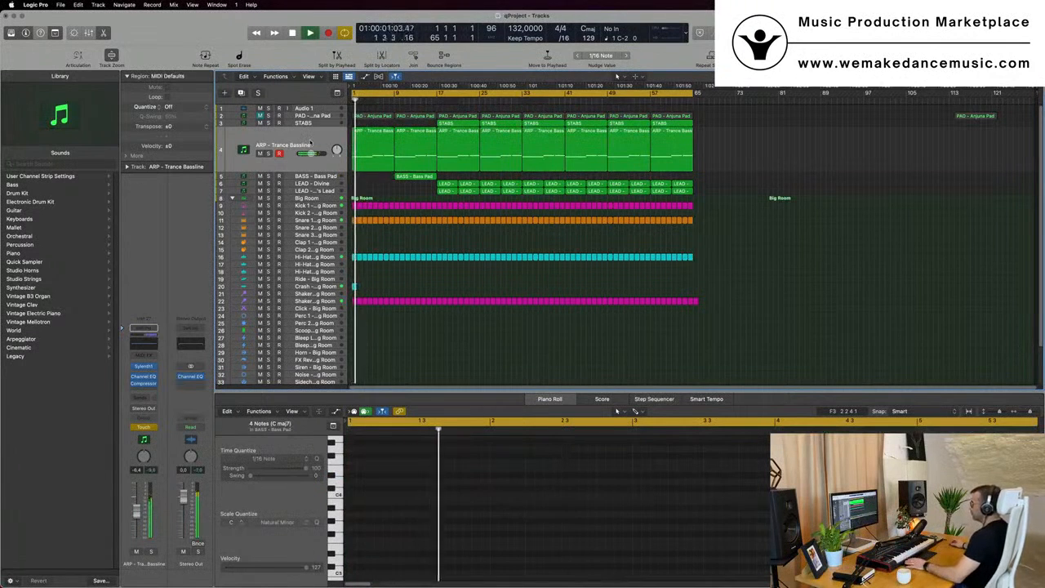
Step: Show automation on the Trance Bassline track, return it to Read mode and display the Sylenth1 FilterCtl Cutoff parameter
left_click(305, 145)
key("a")
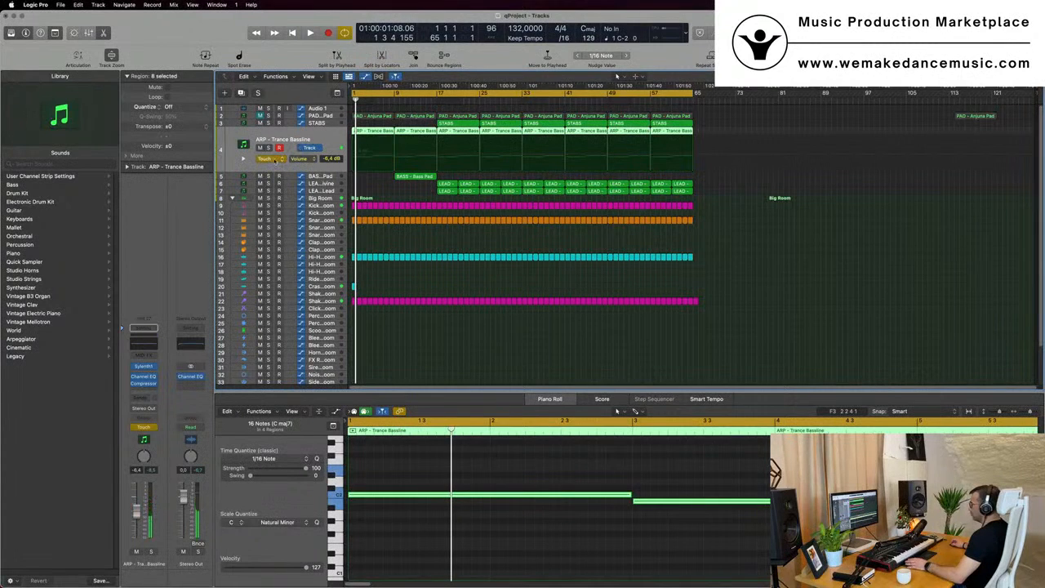
left_click(274, 159)
left_click(278, 151)
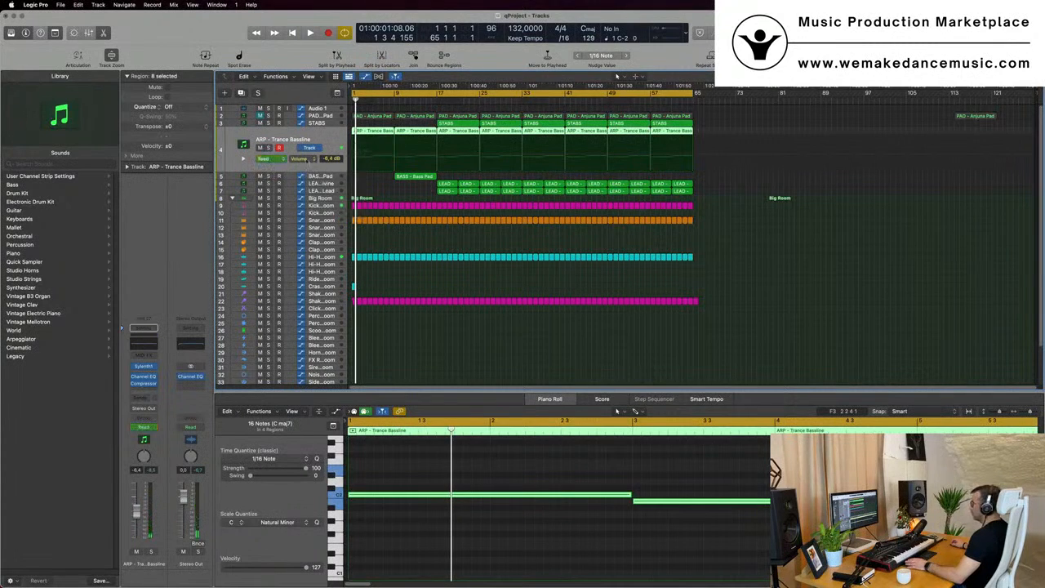
left_click(312, 159)
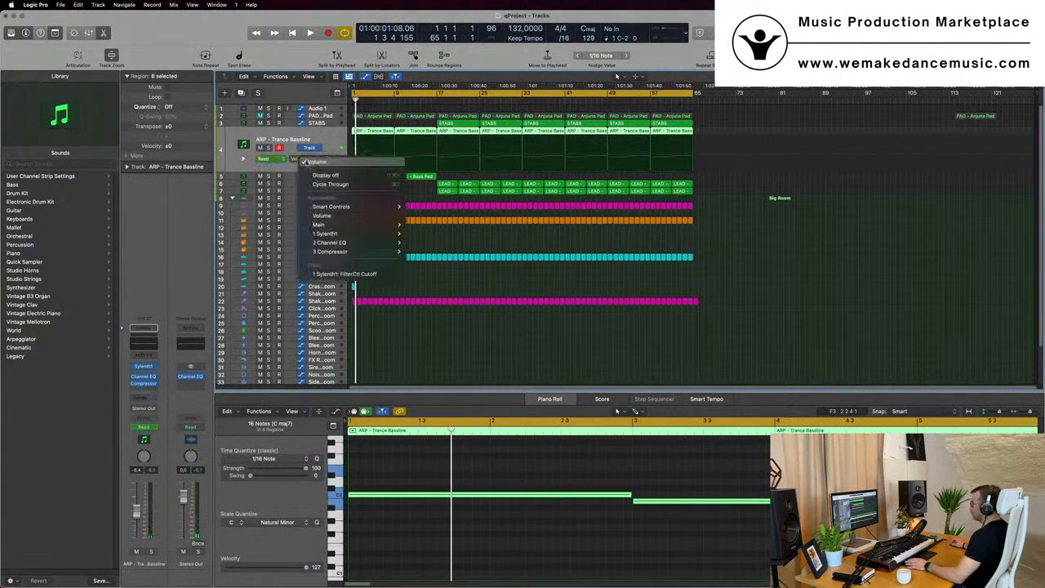
left_click(323, 275)
Step: Adjust the Trance Bassline's cutoff automation with points at bars 1 and 9 while checking it in playback
key("space")
left_click(354, 166)
key("space")
key("space")
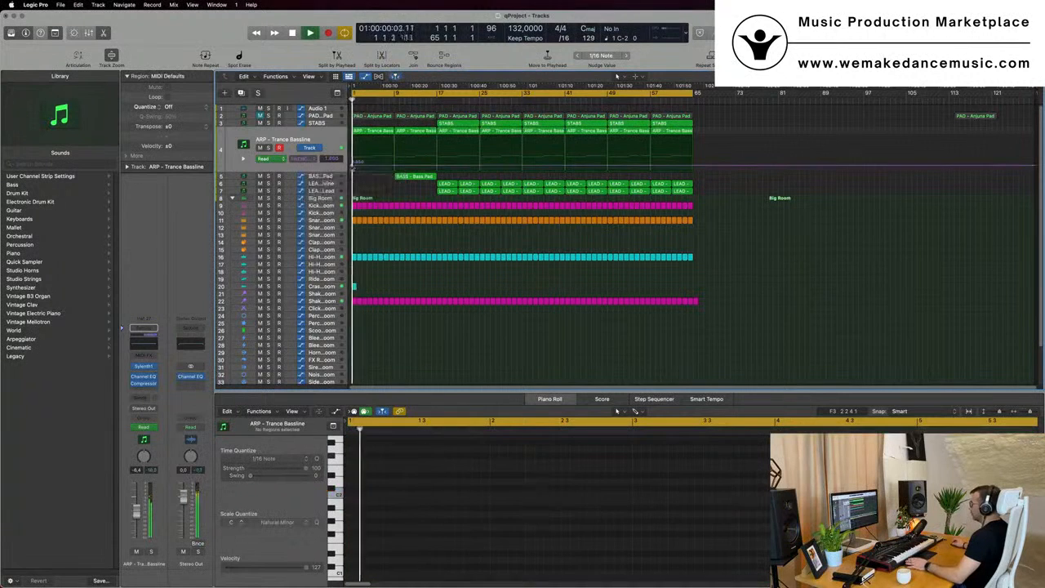
left_click(394, 169)
scroll(399, 196, "up", 5)
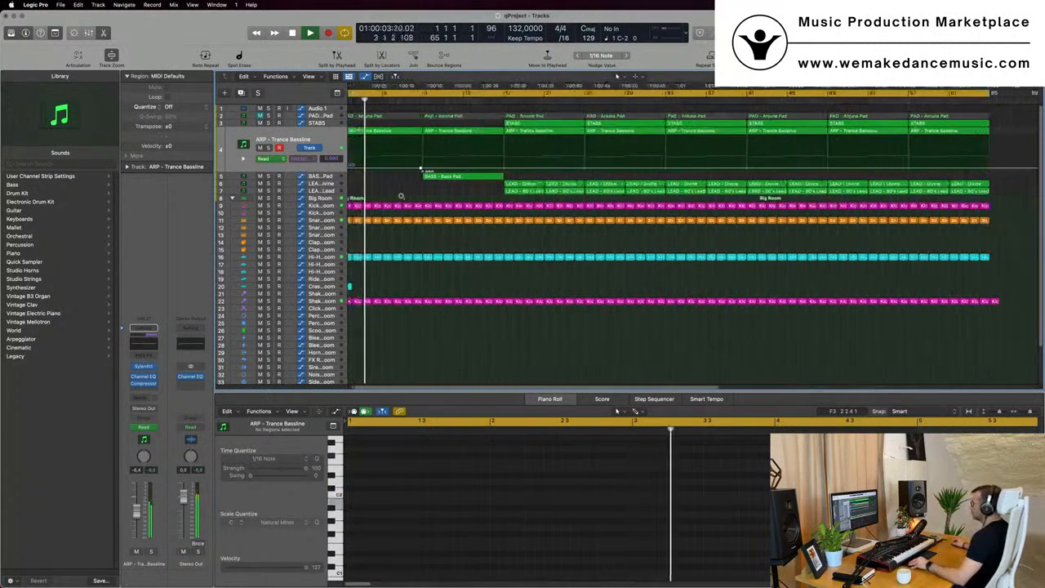
scroll(401, 196, "down", 5)
Step: Copy the STABS region at bar 17 back to bar 9 on the same track
left_click(321, 123)
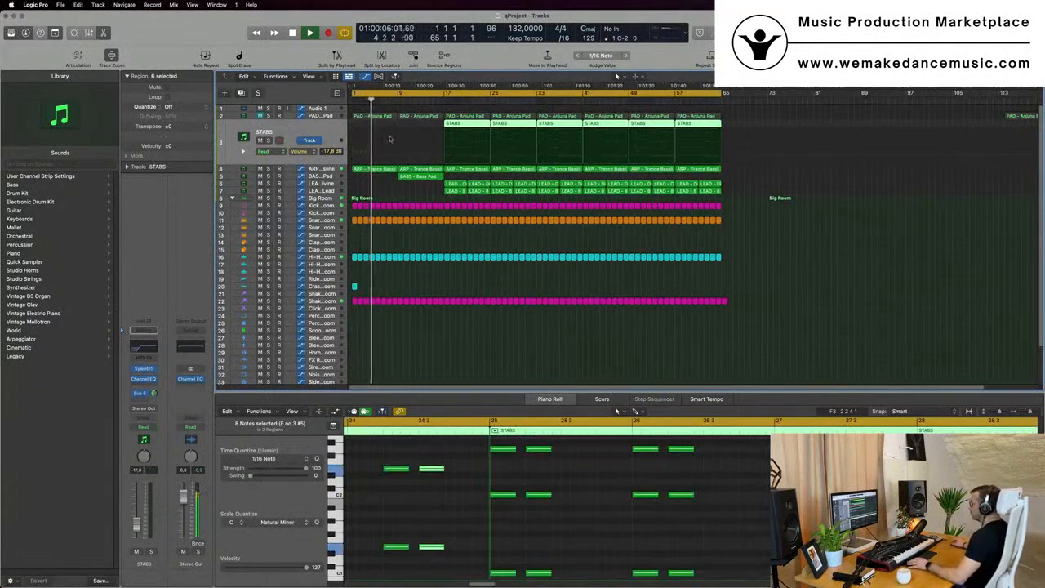
left_click(777, 114)
left_click_drag(456, 124, 412, 146)
Step: Delete every note except the first chord in the STABS region at bar 9, and restart playback
key("super+Left")
key("super+Left")
key("super+Left")
key("super+Left")
key("super+Left")
key("super+Left")
key("super+Left")
key("super+Left")
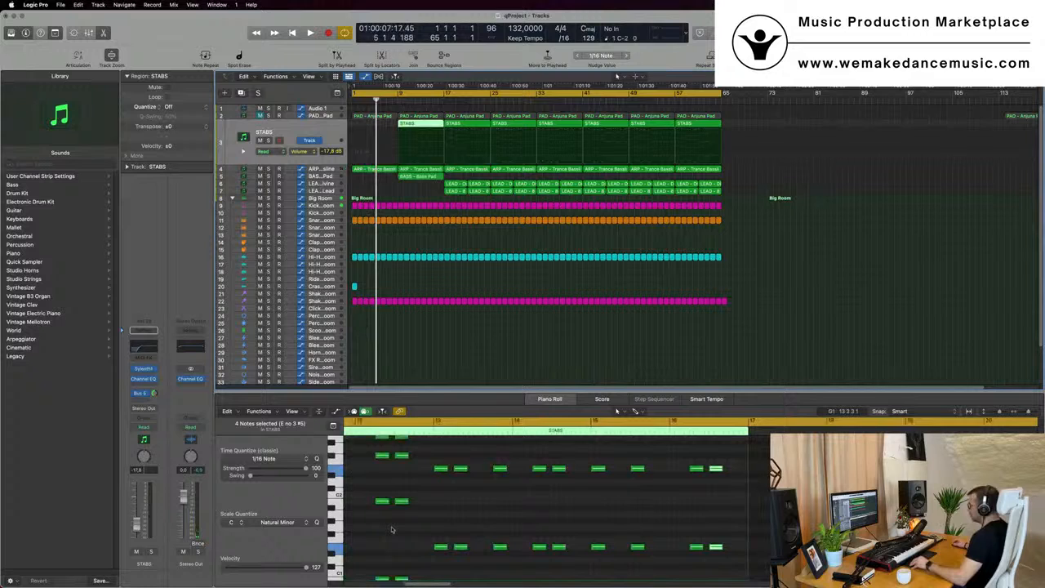
key("super+Up")
key("super+Up")
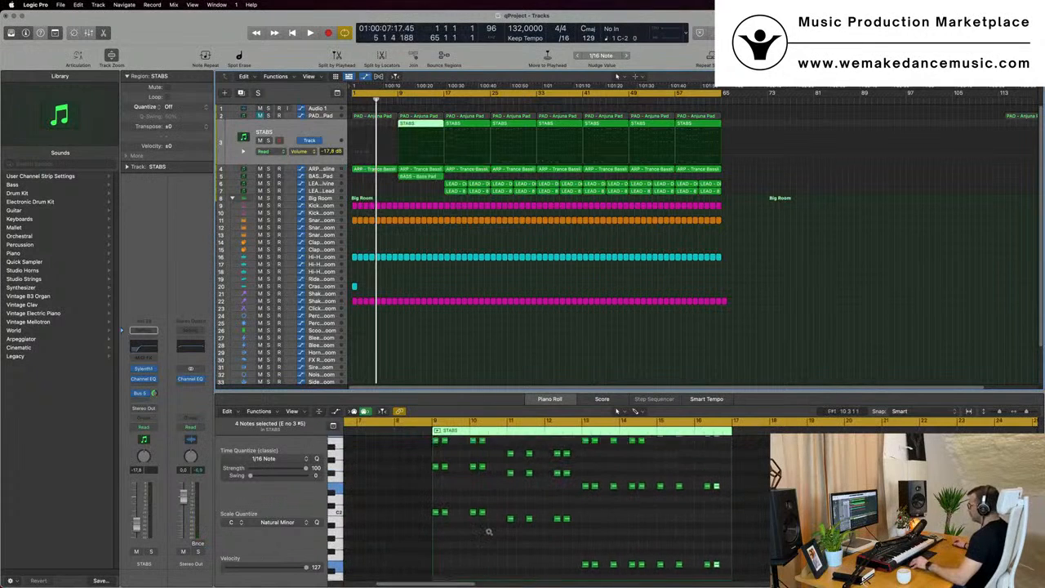
key("super+Left")
key("super+Left")
left_click_drag(499, 567, 742, 441)
key("BackSpace")
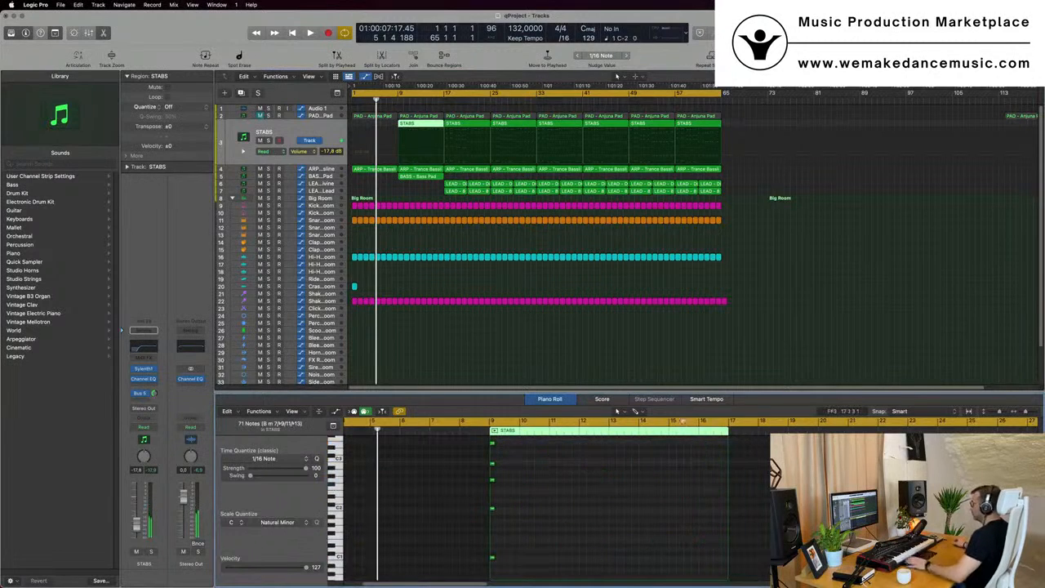
key("space")
scroll(458, 279, "up", 1)
scroll(458, 280, "down", 1)
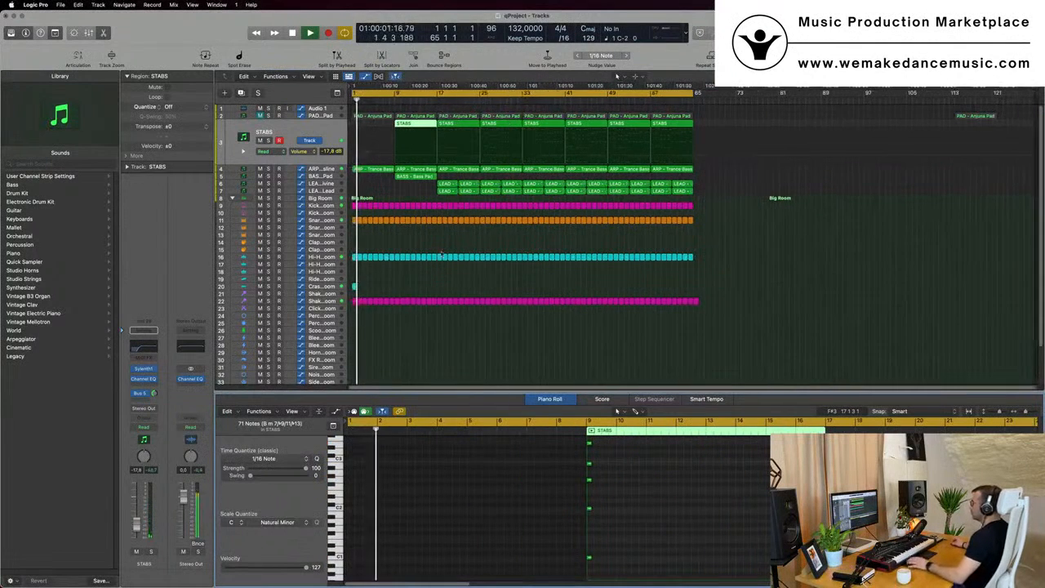
Step: Unmute the Anjuna Pad track, lower its volume and restart playback from bar 1
left_click(311, 115)
key("Return")
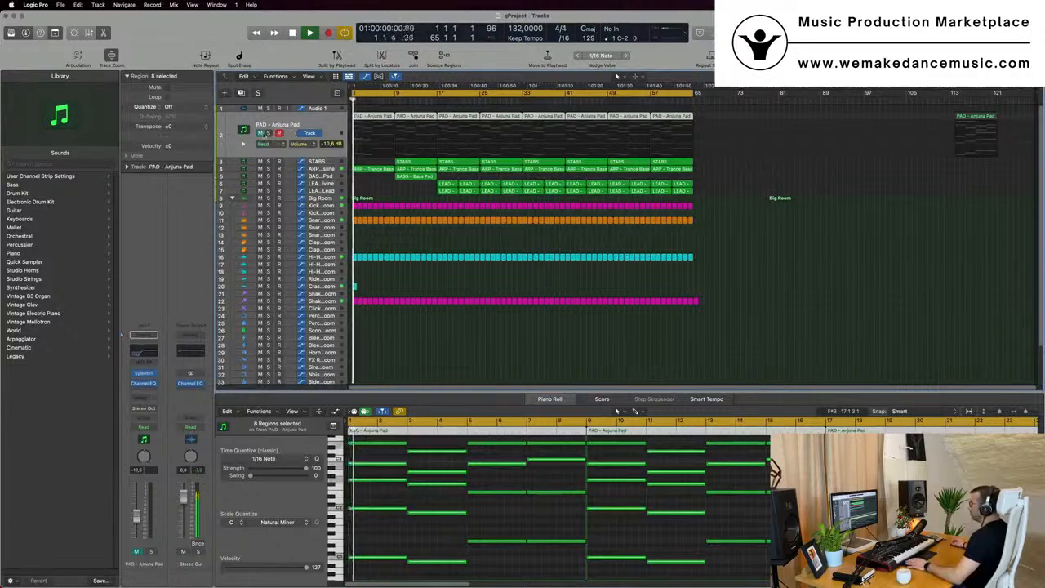
left_click(260, 133)
key("space")
key("space")
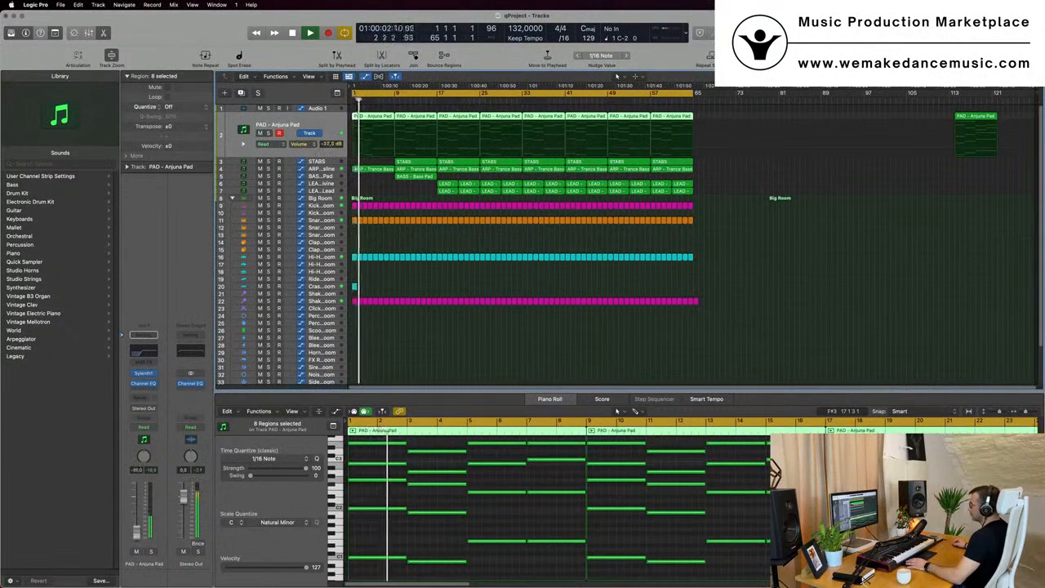
Step: Lower the Anjuna Pad's FilterCtl Cutoff in Sylenth1 to 3.333, set the track volume to -16.4 dB and replay from bar 1
left_click(143, 374)
key("Return")
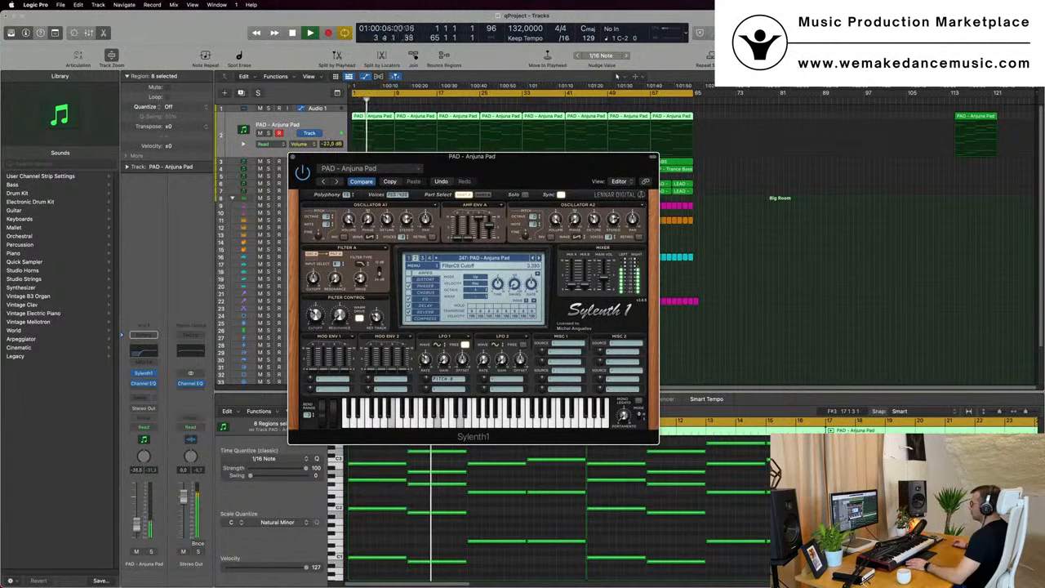
left_click_drag(392, 156, 563, 229)
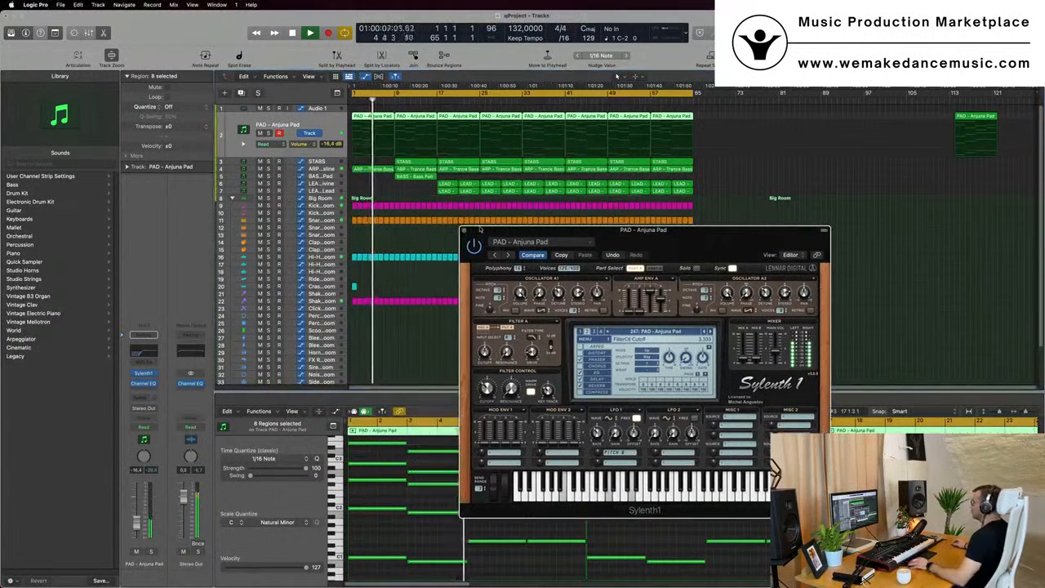
left_click(464, 230)
scroll(487, 243, "up", 2)
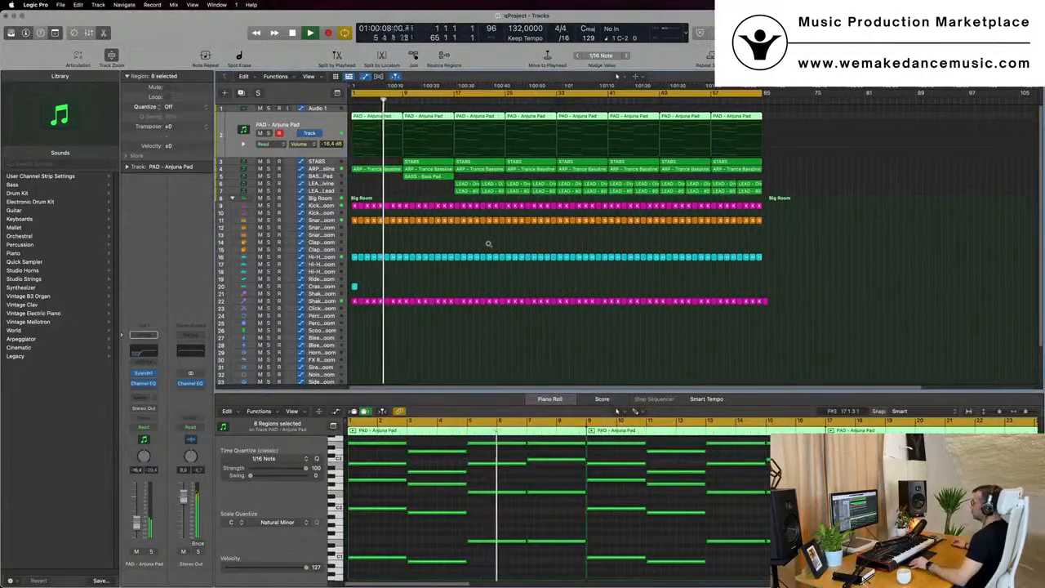
scroll(488, 232, "up", 2)
key("Return")
scroll(361, 145, "down", 1)
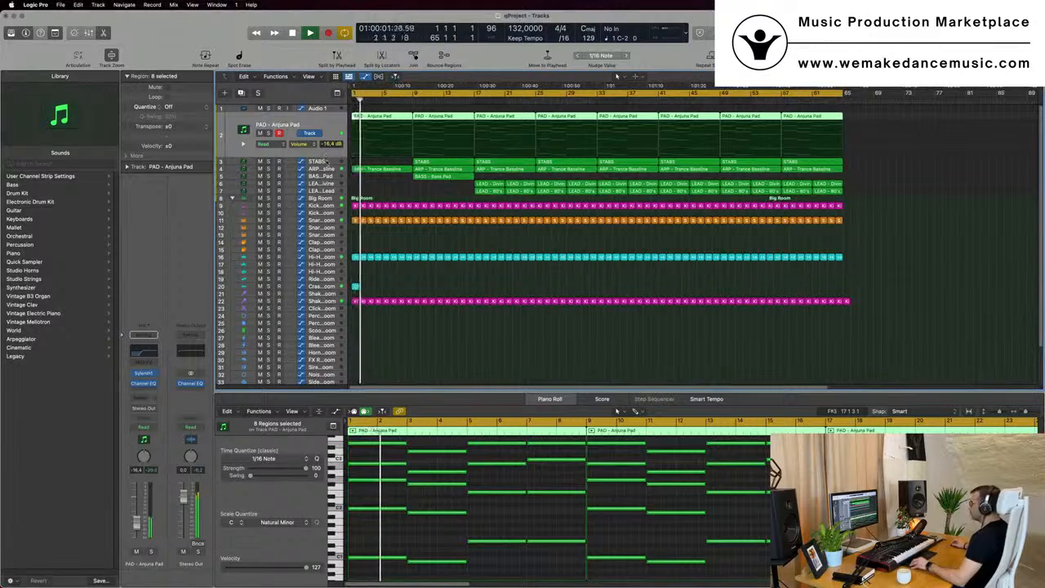
Step: Replace the STABS region at bar 17 with a copy of the single-chord STABS region from bar 9
left_click(437, 162)
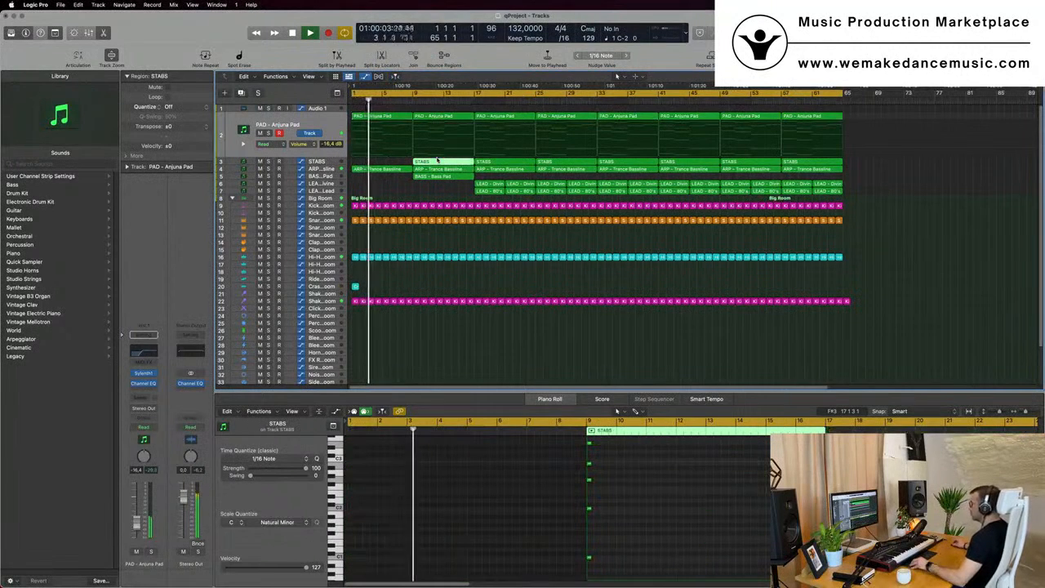
scroll(444, 160, "down", 1)
left_click(491, 165)
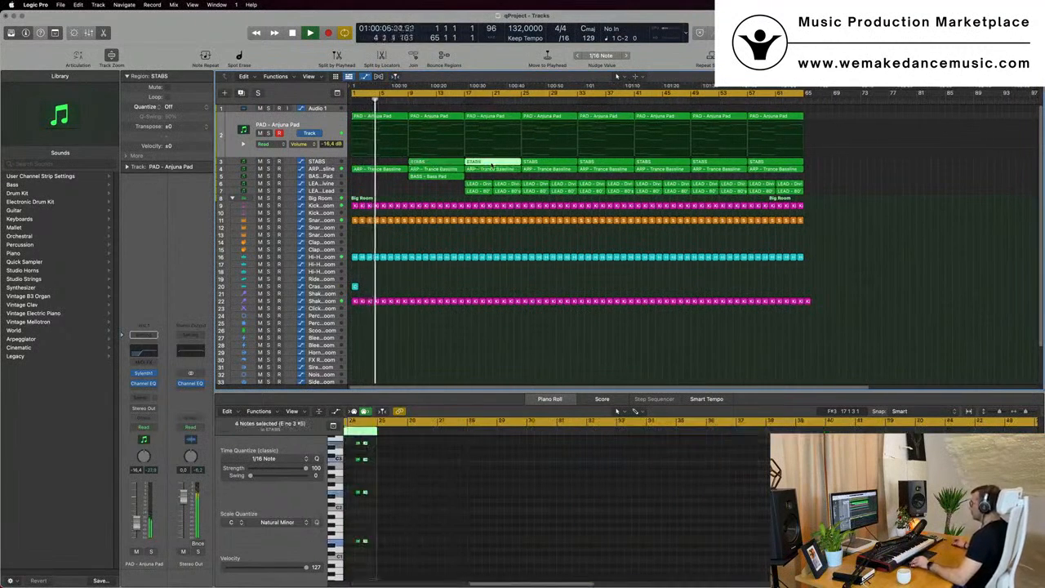
key("Delete")
left_click_drag(446, 164, 496, 166)
Step: Copy the opening crash region on the Crash track to bar 9
left_click(355, 287)
left_click_drag(355, 286, 404, 287)
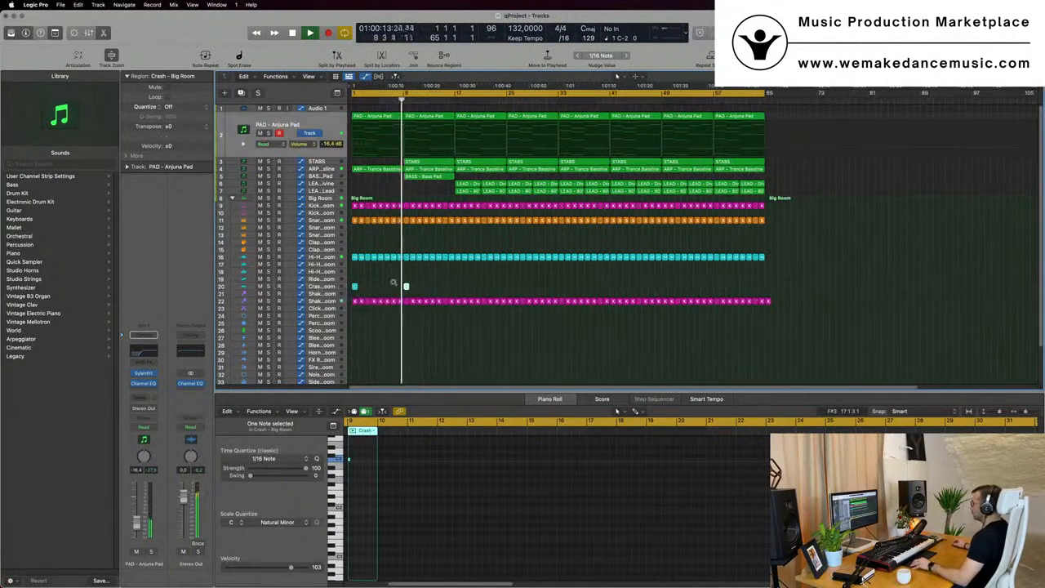
key("super+Left")
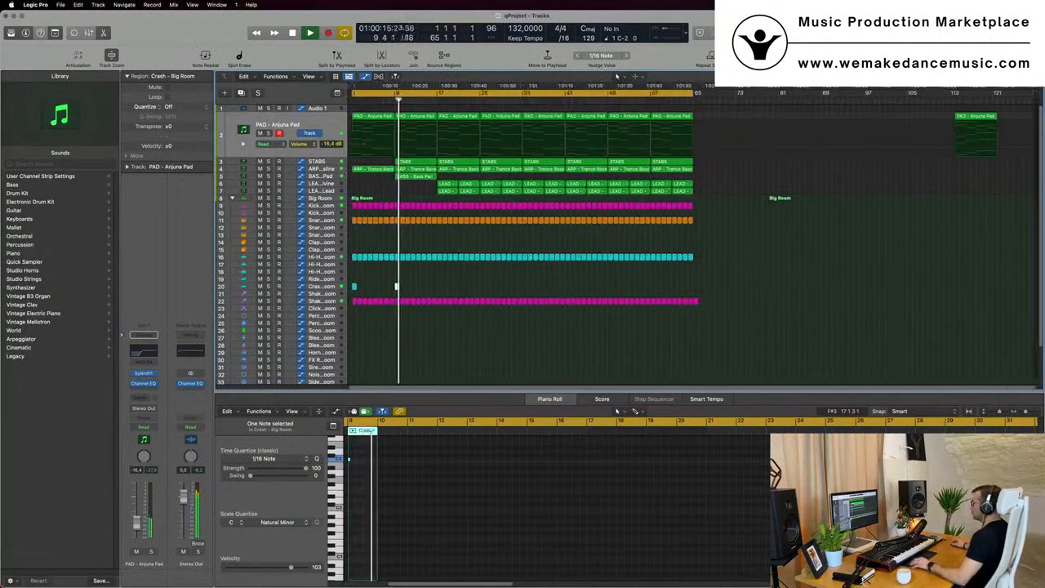
Step: Lower the Bass Pad track to -17.0 dB and delete the regions of both lead tracks between bars 17 and 33
left_click(331, 176)
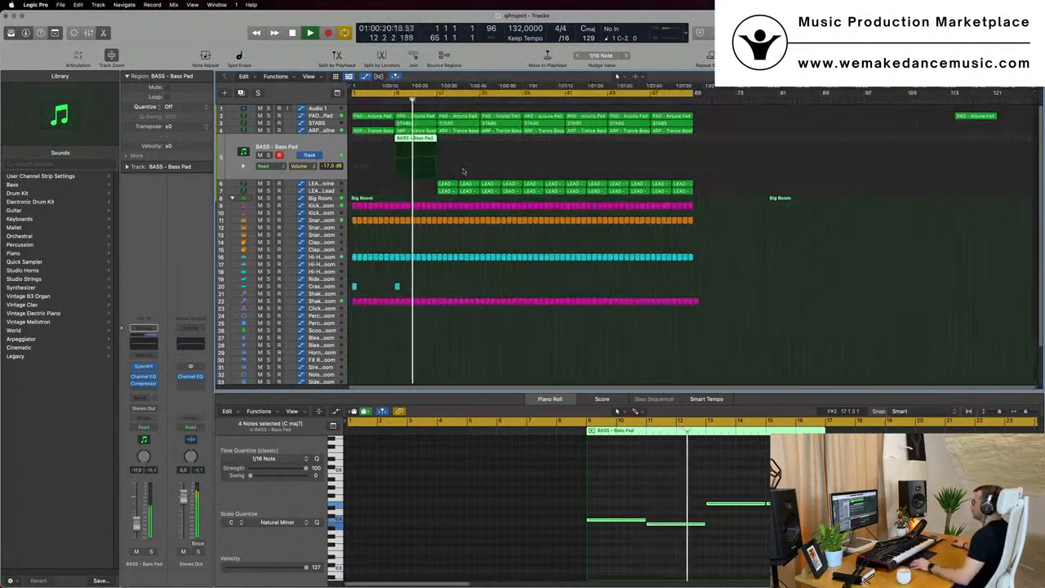
left_click_drag(433, 185, 523, 192)
key("Delete")
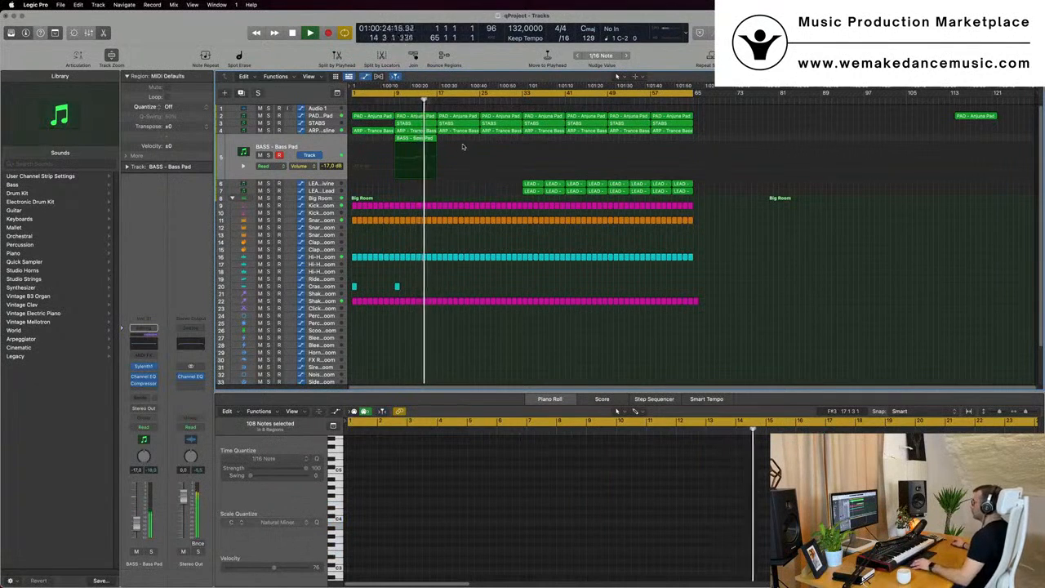
Step: Copy the Bass Pad region from bar 9 to bar 17 and restart playback
left_click_drag(462, 140, 474, 118)
key("Delete")
key("space")
key("space")
Step: Set the Anjuna Pad track's automation to Touch and move Sylenth1's filter cutoff during playback to write automation for it
left_click(318, 116)
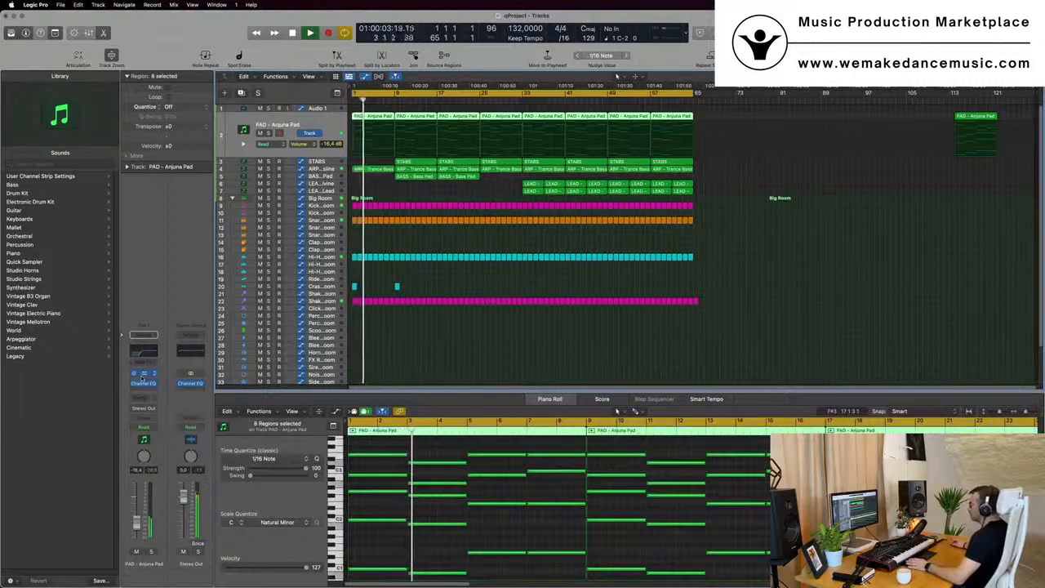
left_click(143, 374)
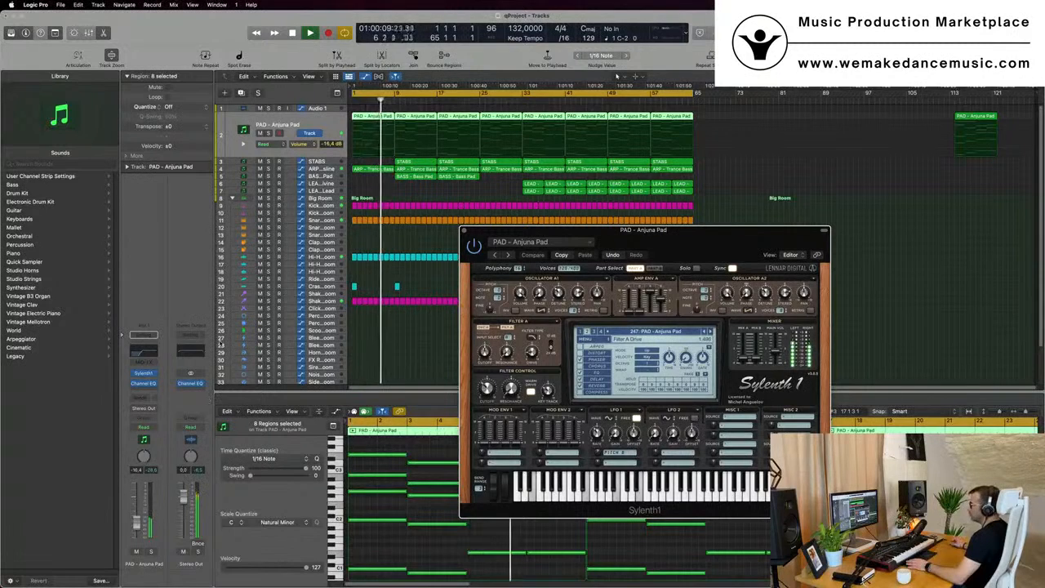
left_click(143, 427)
left_click(151, 439)
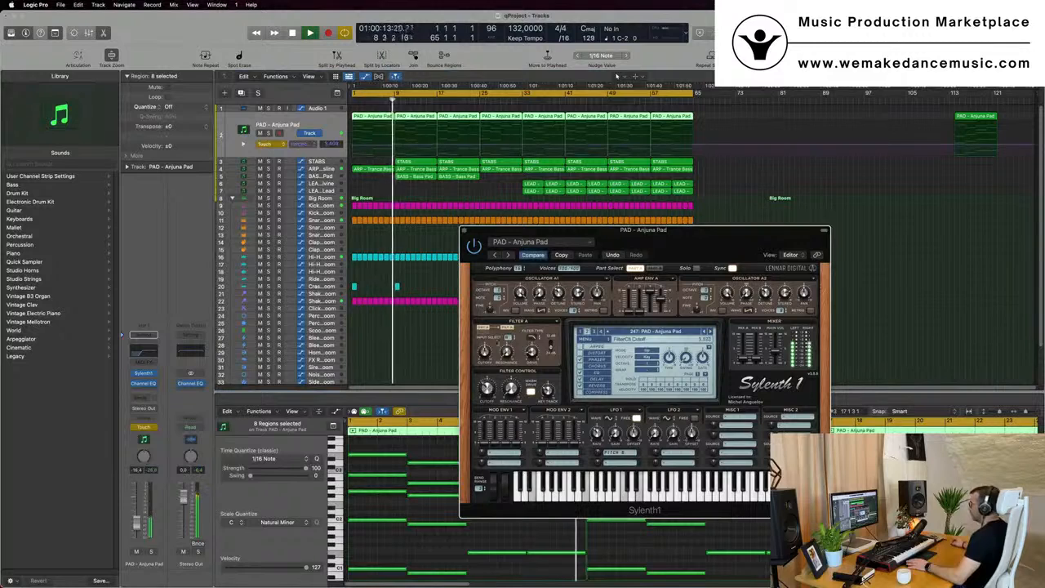
left_click(464, 229)
Step: Return the Anjuna Pad to Read and draw cutoff ramps rising over bars 9–17, dropping, and rising again to 4.637 near bar 25
left_click_drag(401, 143, 301, 142)
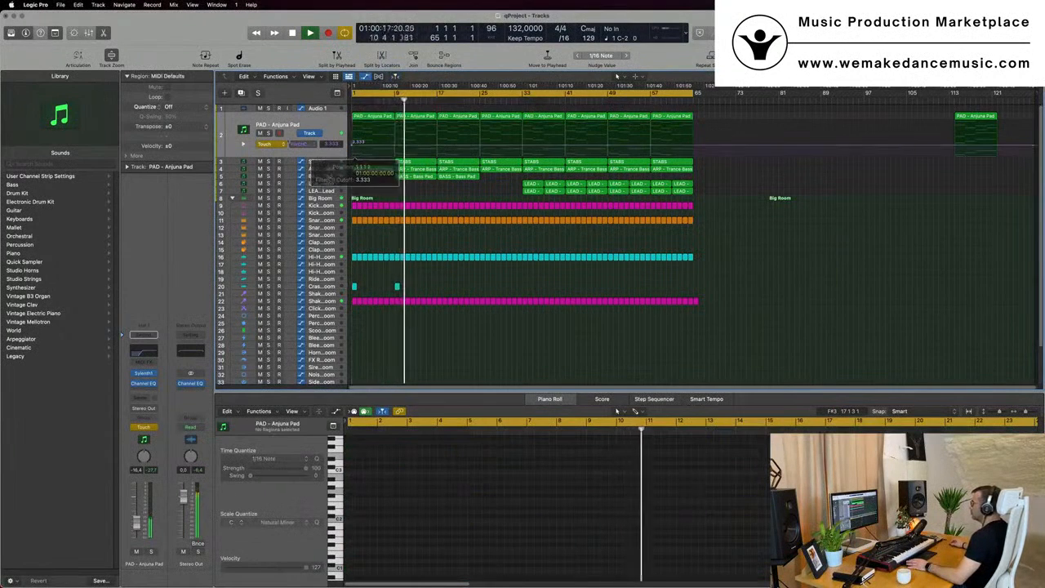
left_click(270, 144)
left_click(270, 134)
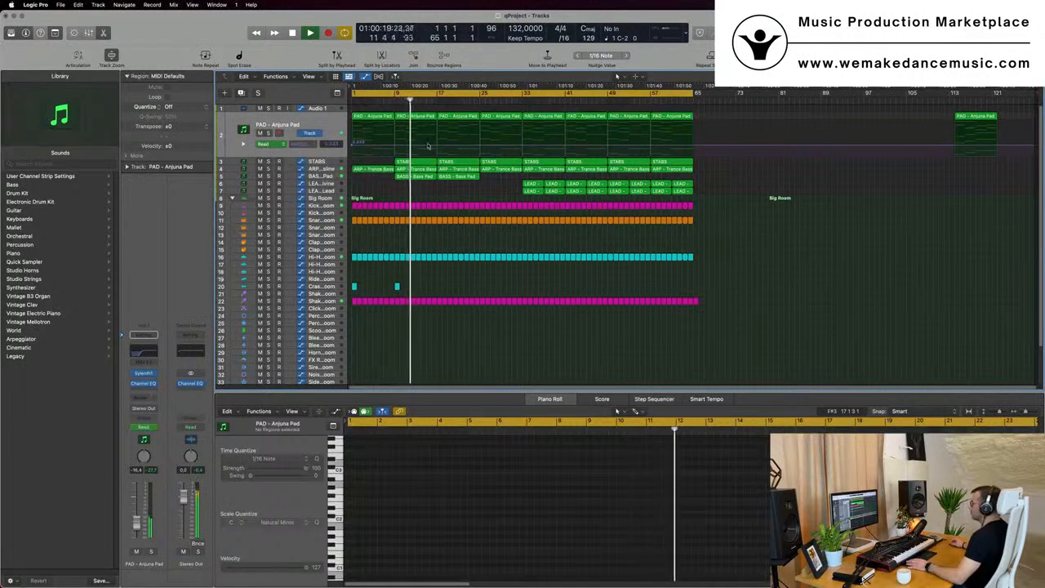
left_click_drag(438, 148, 441, 148)
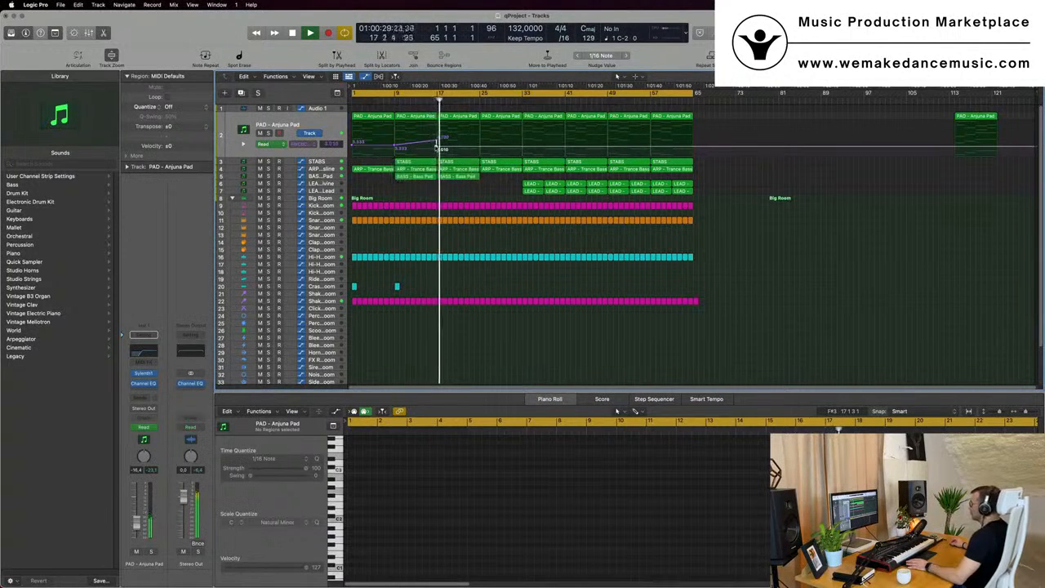
left_click_drag(441, 149, 442, 140)
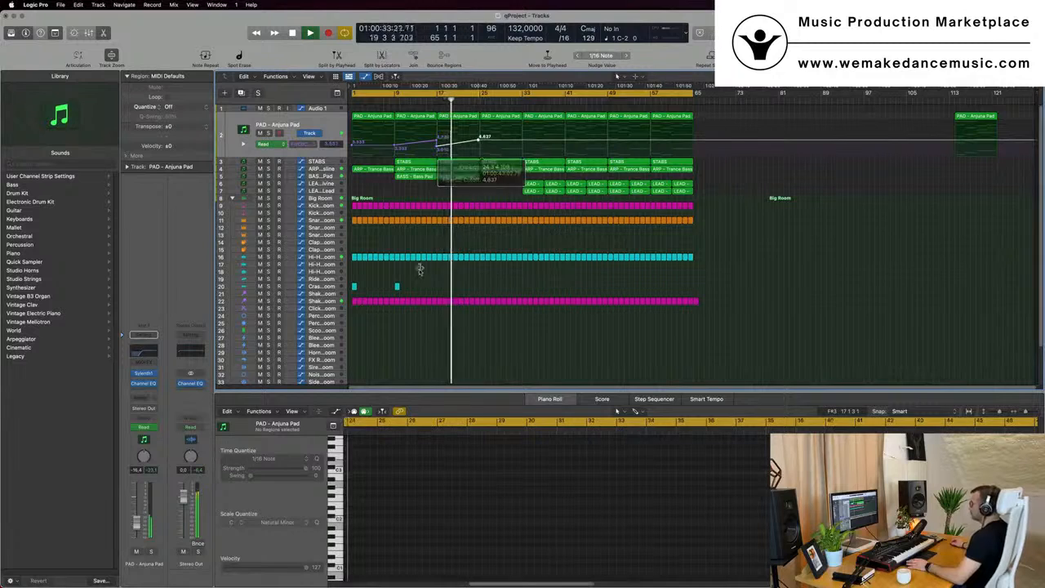
Step: Copy the two crash regions from bars 1 and 9 to bars 17 and 25
mouse_move(420, 285)
left_mouse_down()
mouse_move(353, 286)
mouse_move(440, 289)
left_mouse_up()
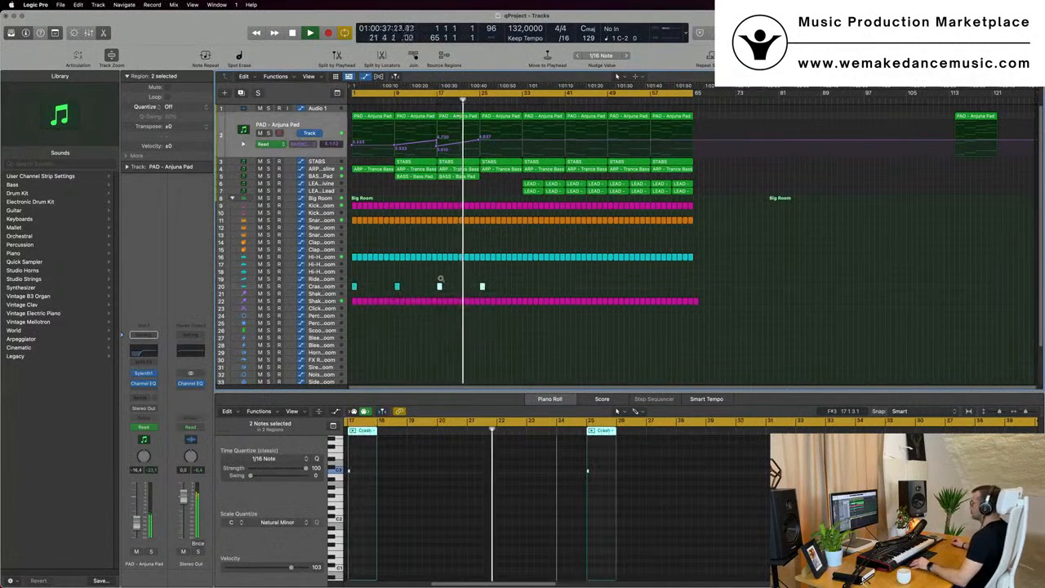
scroll(476, 244, "up", 2)
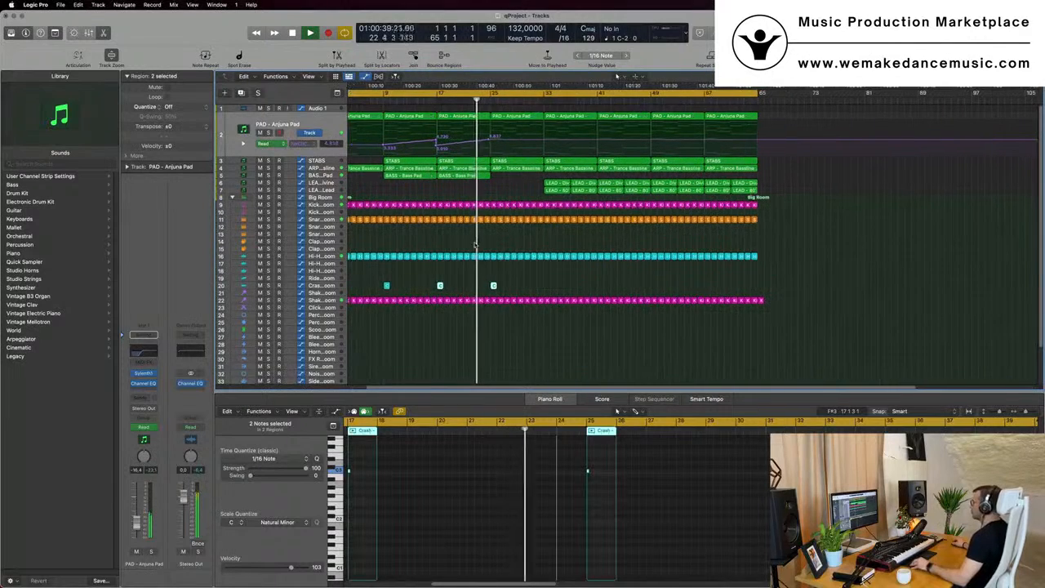
scroll(476, 244, "down", 2)
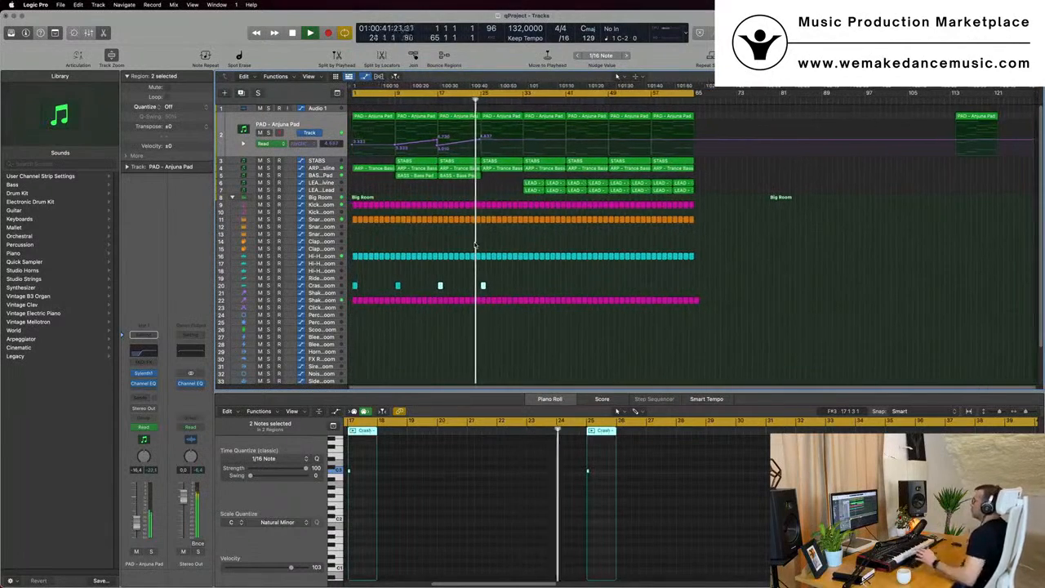